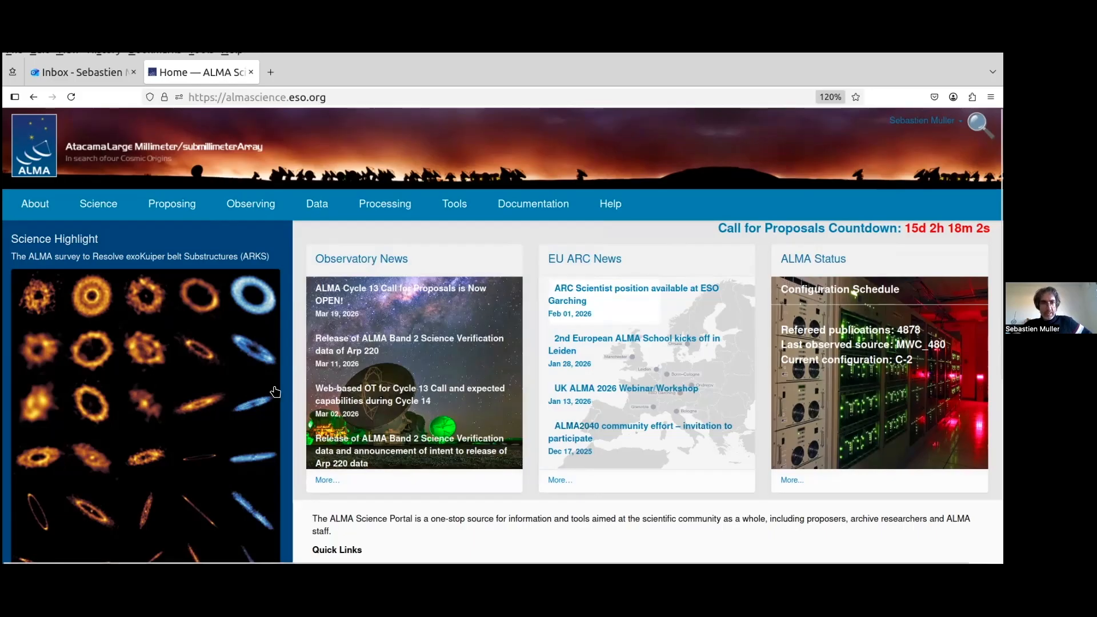
# Step: Open the Observing Tool page from the proposing resources of the ALMA Science Portal
pyautogui.moveTo(212, 197)
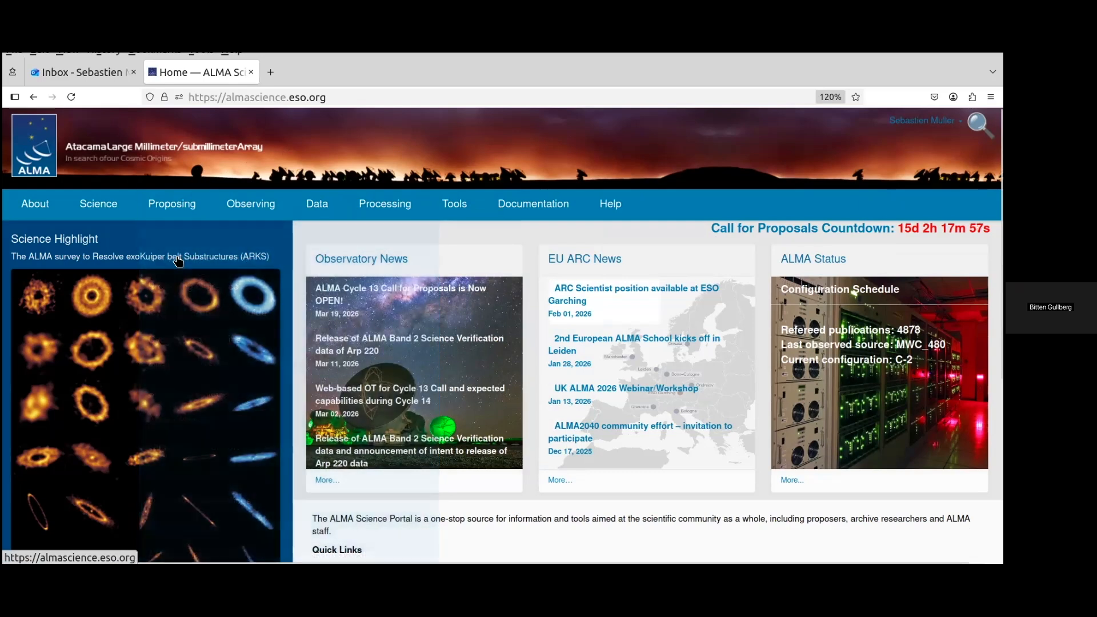
pyautogui.moveTo(180, 209)
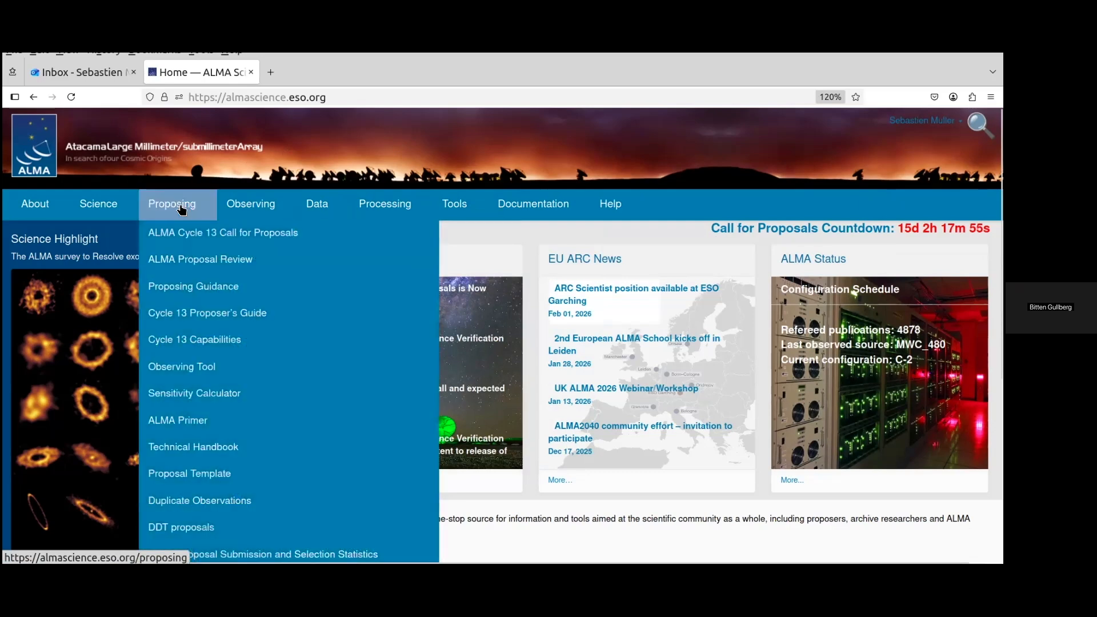
pyautogui.moveTo(158, 367)
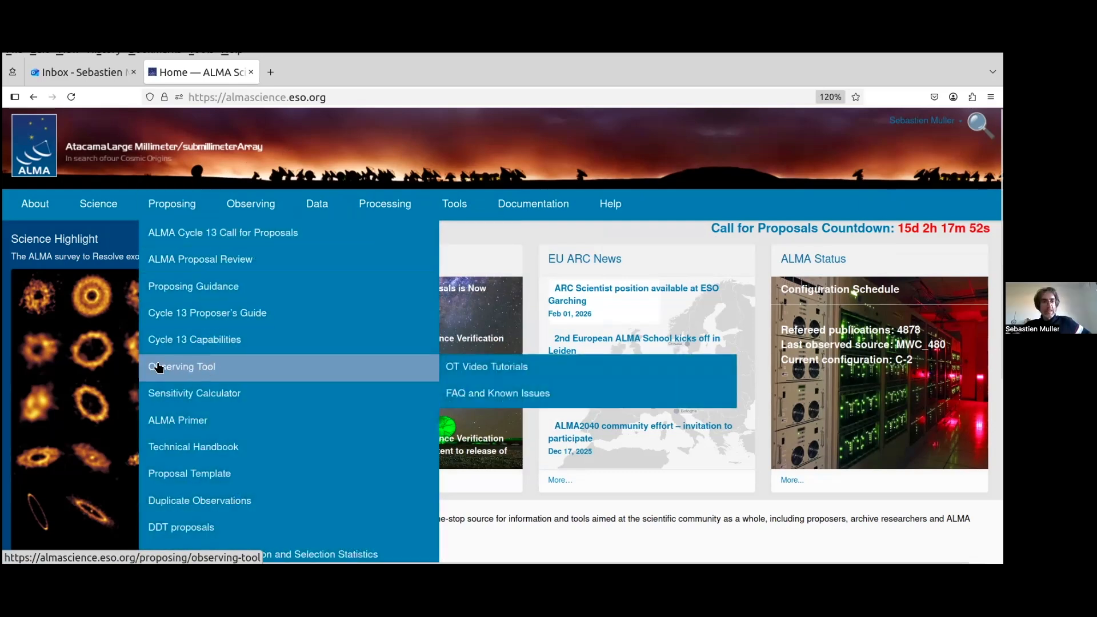
pyautogui.click(224, 372)
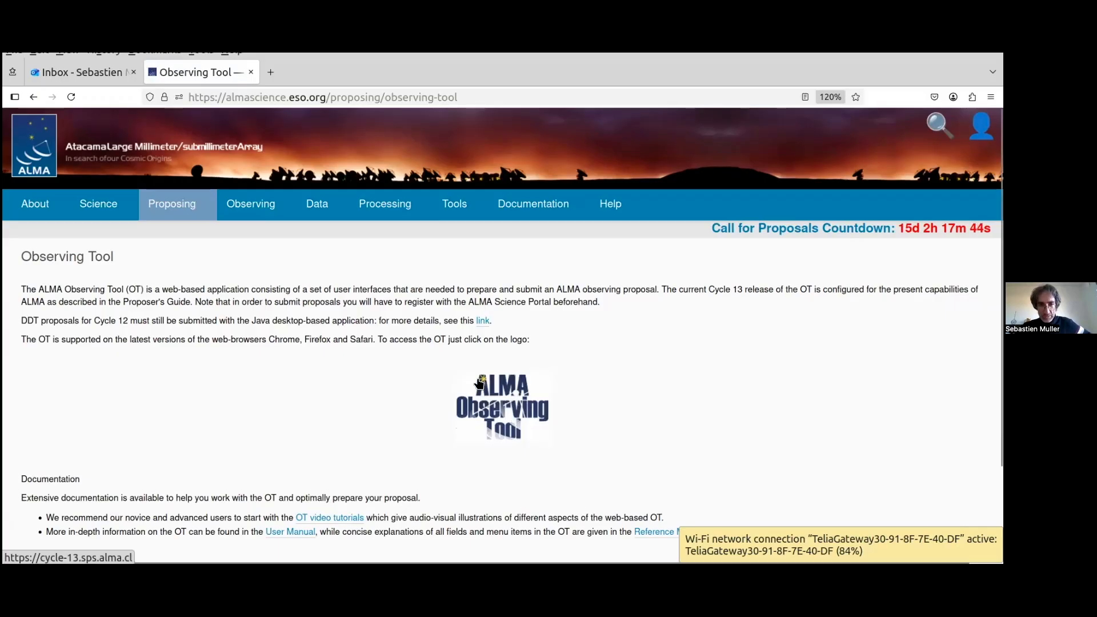
# Step: Launch the web-based ALMA Observing Tool and create a new proposal
pyautogui.scroll(-3, 361, 417)
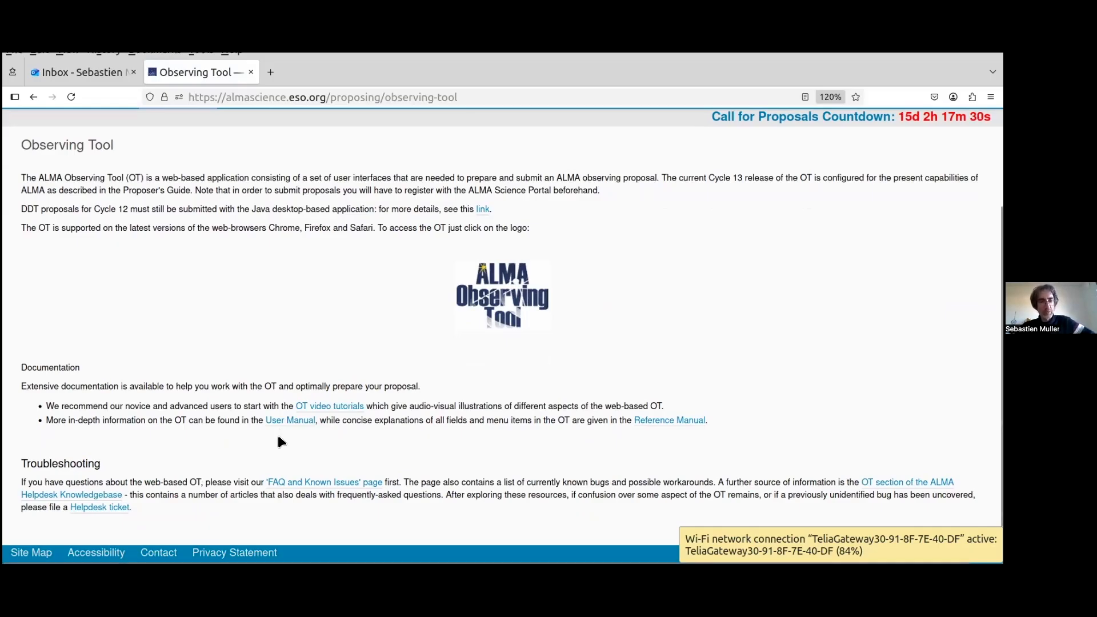
pyautogui.scroll(3, 296, 444)
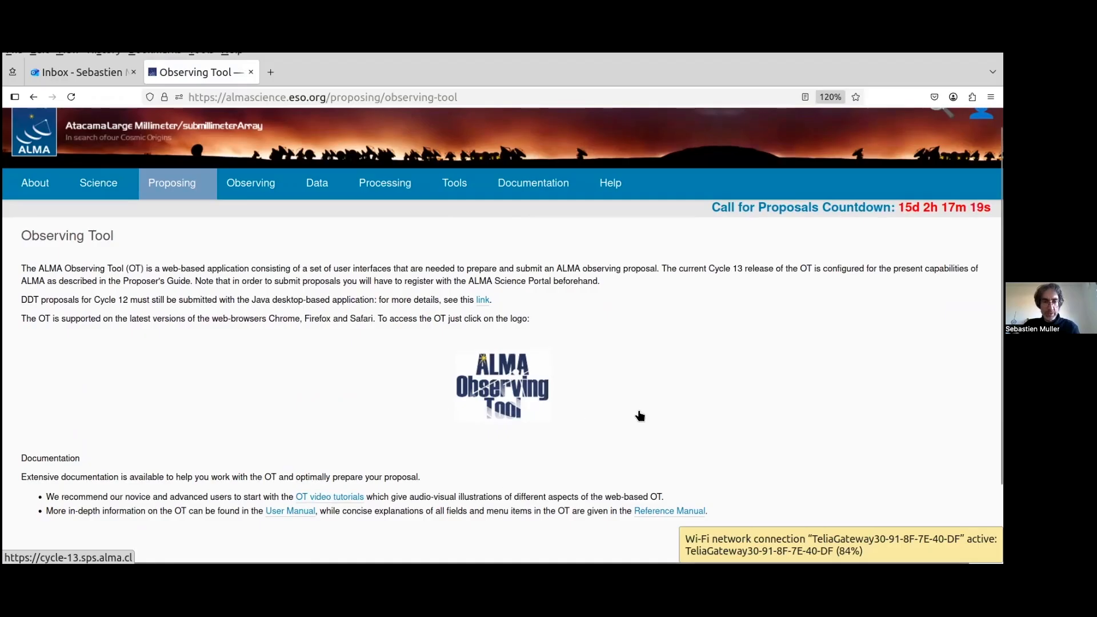
pyautogui.click(516, 379)
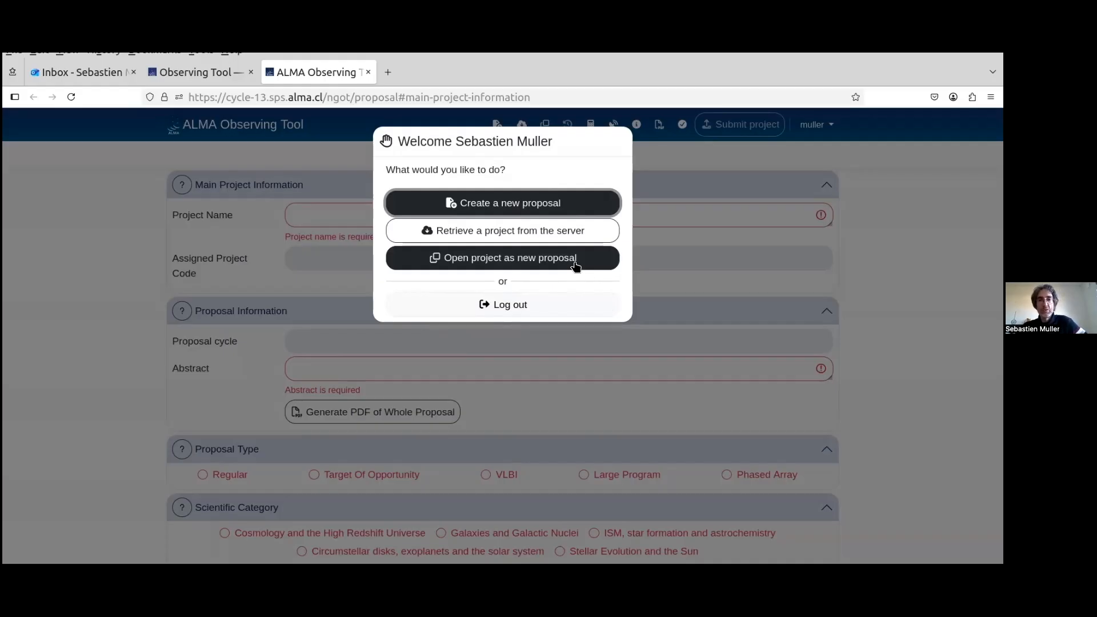
pyautogui.click(546, 204)
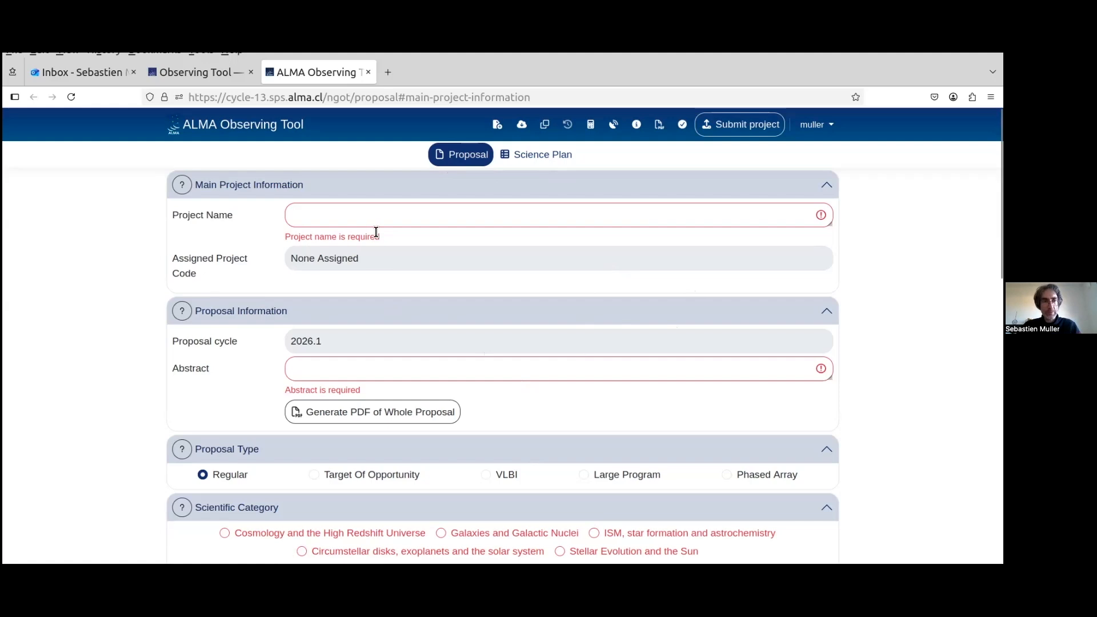
# Step: Enter "Fake proposal number 1" as the project name in the main project information
pyautogui.click(389, 218)
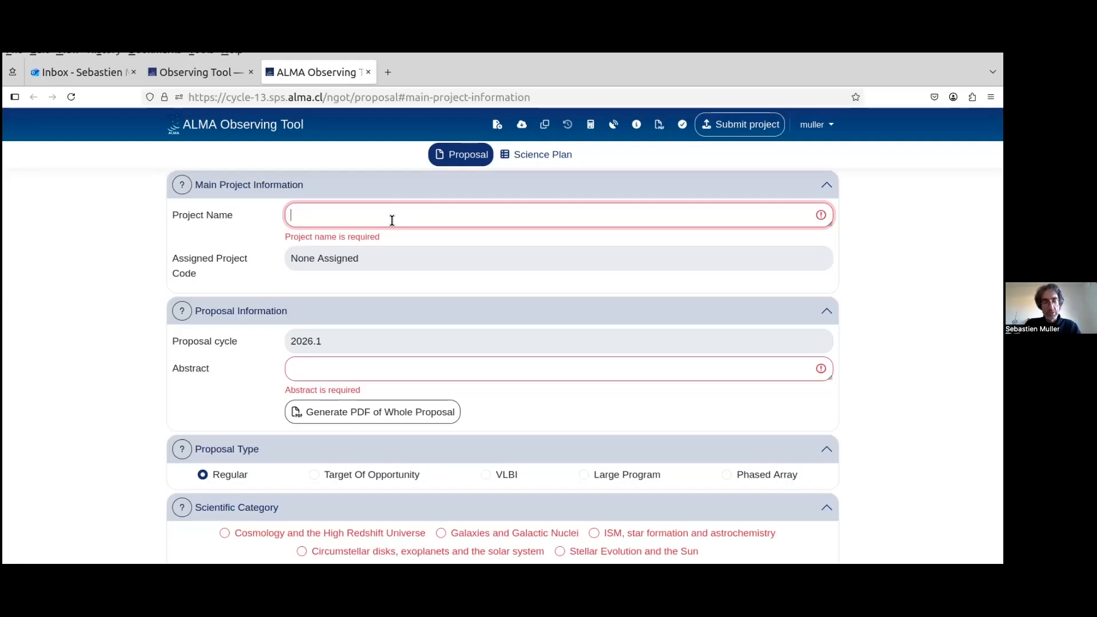
pyautogui.write('Fa')
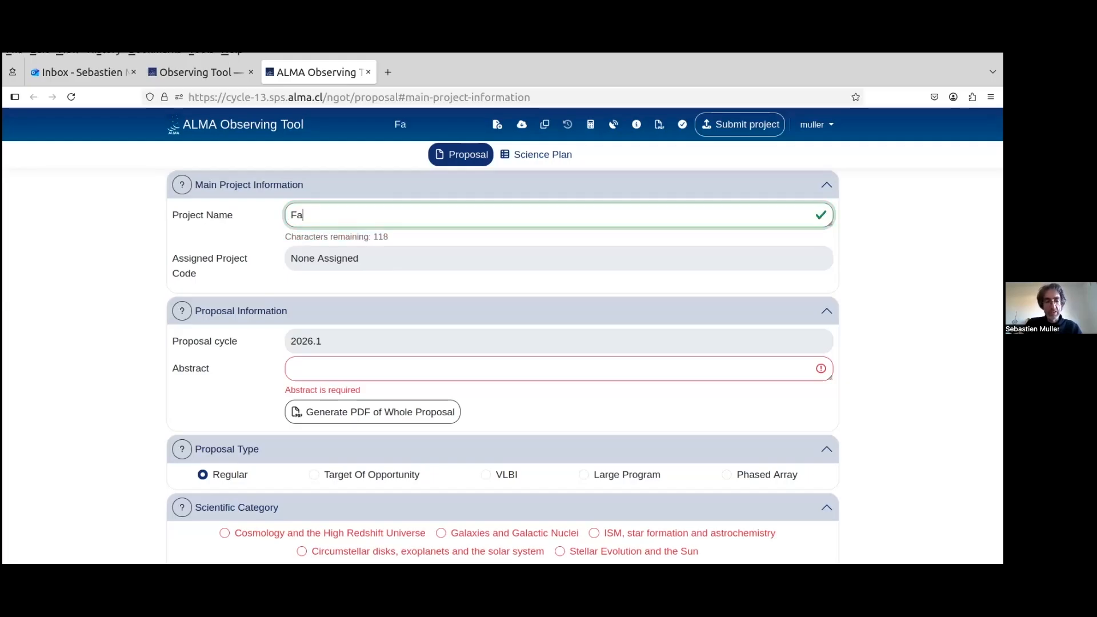
pyautogui.write('ke propo')
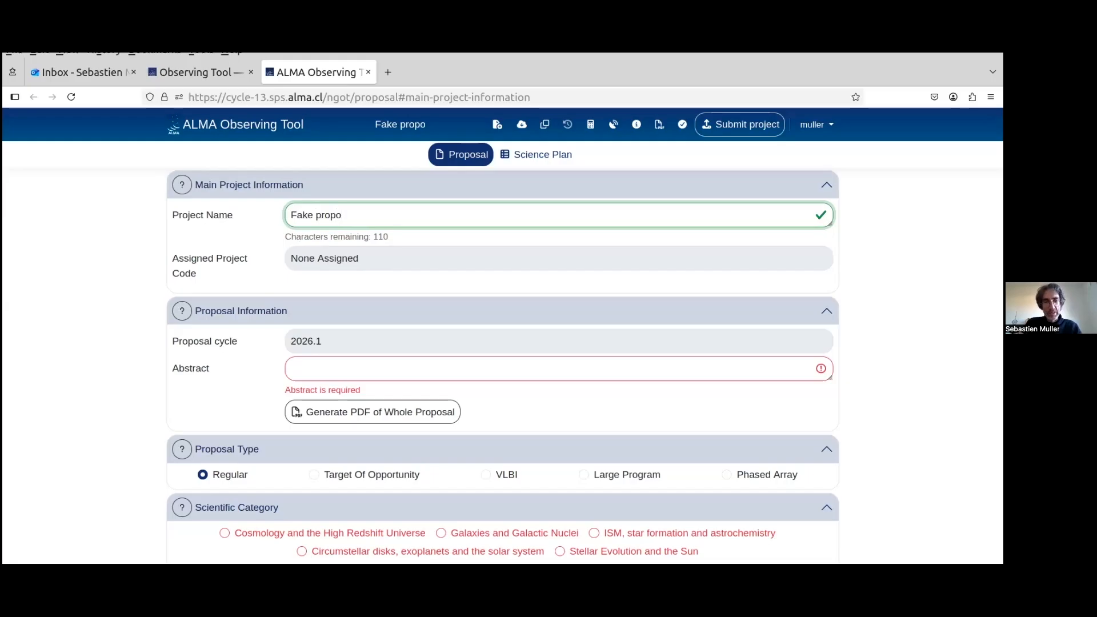
pyautogui.write('sal number 1')
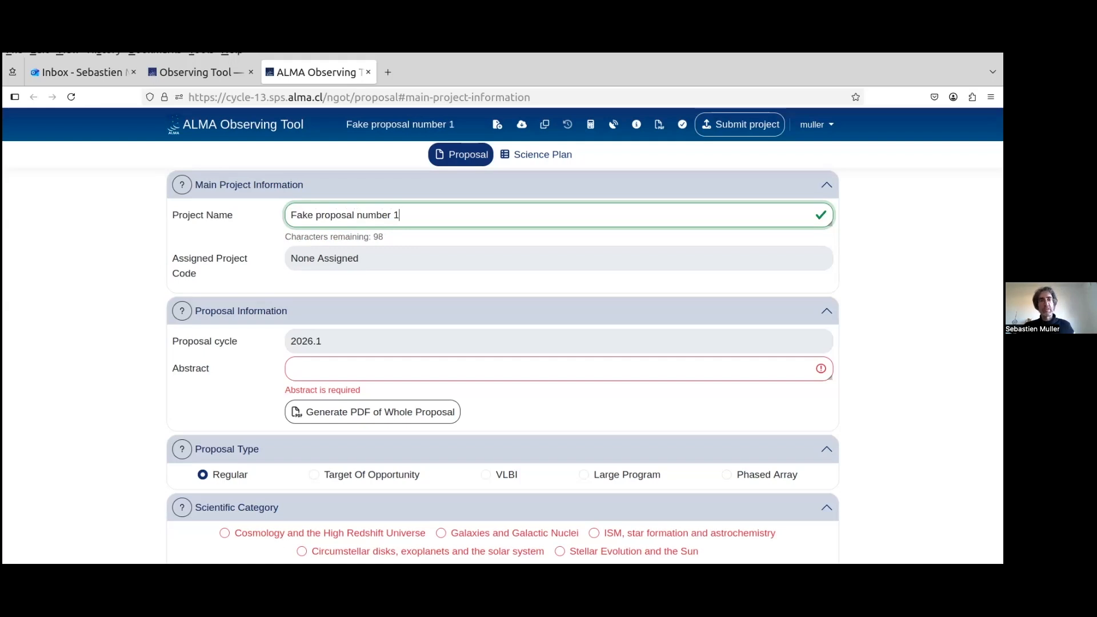
# Step: Write "I write an abstract" as the proposal's abstract
pyautogui.click(457, 367)
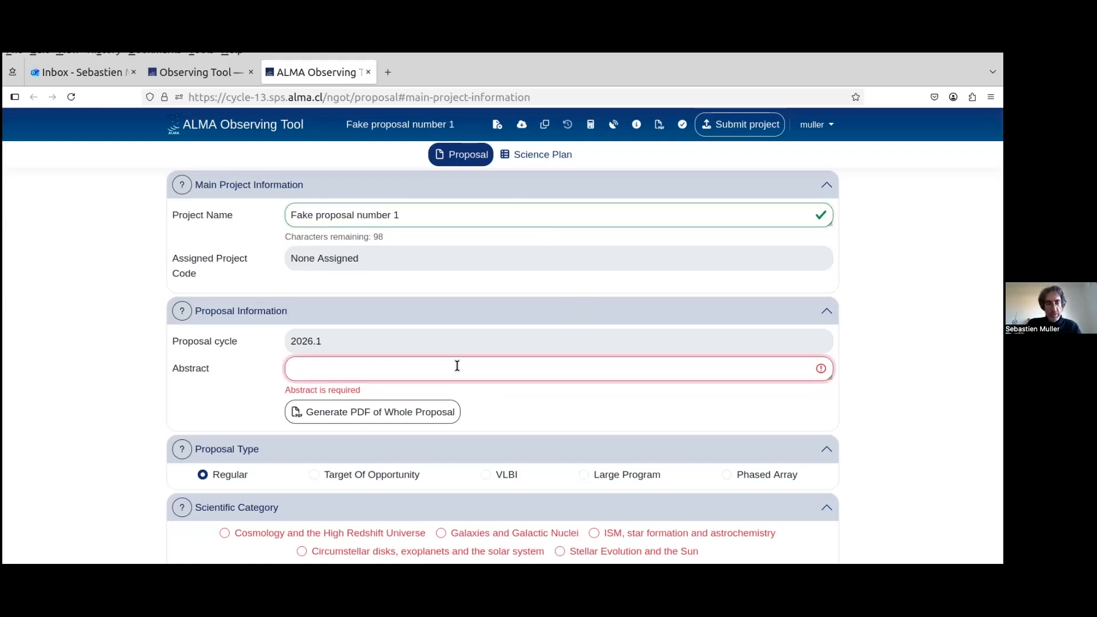
pyautogui.write('I write an ab')
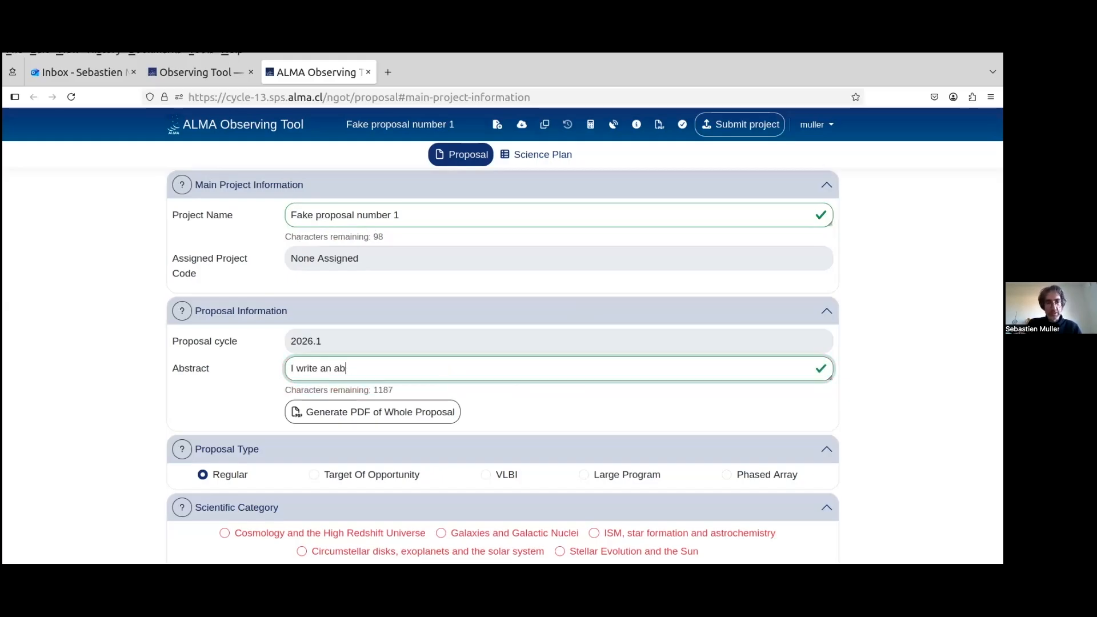
pyautogui.write('stract')
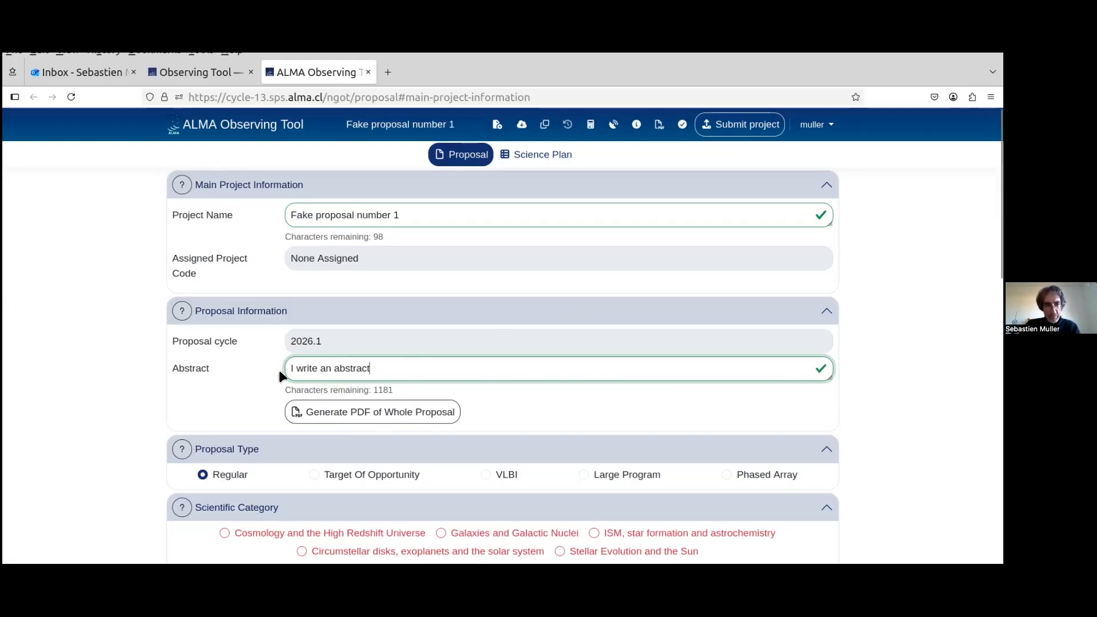
# Step: Erase the abstract back to "I wr" and complete it again as "I write an abstract"
pyautogui.press('BackSpace')
pyautogui.press('BackSpace')
pyautogui.press('BackSpace')
pyautogui.press('BackSpace')
pyautogui.press('BackSpace')
pyautogui.press('BackSpace')
pyautogui.press('BackSpace')
pyautogui.press('BackSpace')
pyautogui.press('BackSpace')
pyautogui.press('BackSpace')
pyautogui.press('BackSpace')
pyautogui.press('BackSpace')
pyautogui.press('BackSpace')
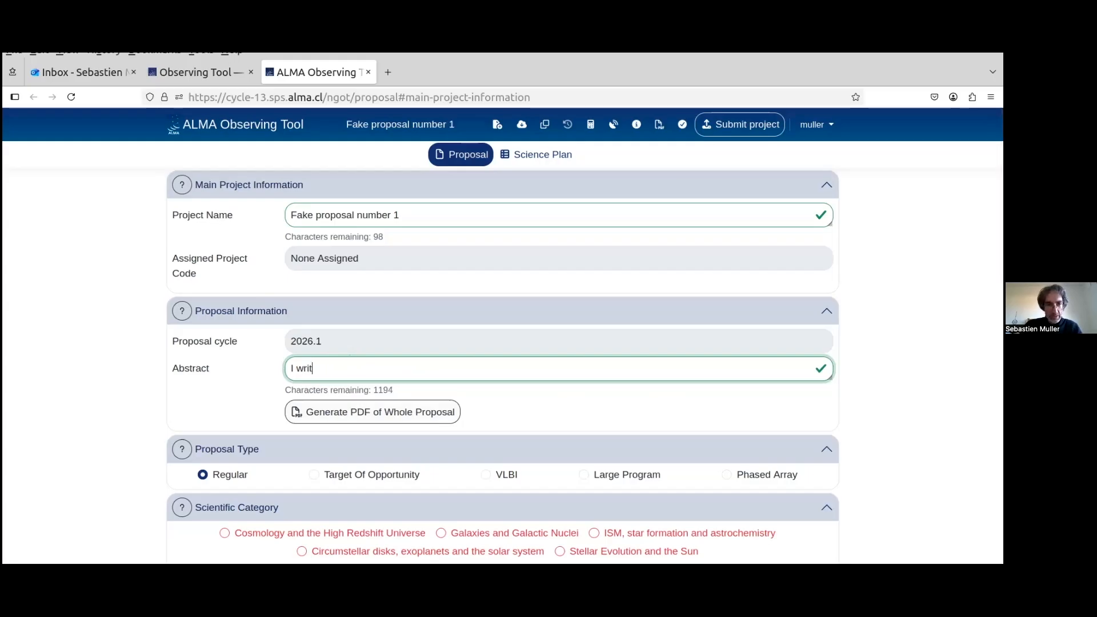
pyautogui.press('BackSpace')
pyautogui.press('BackSpace')
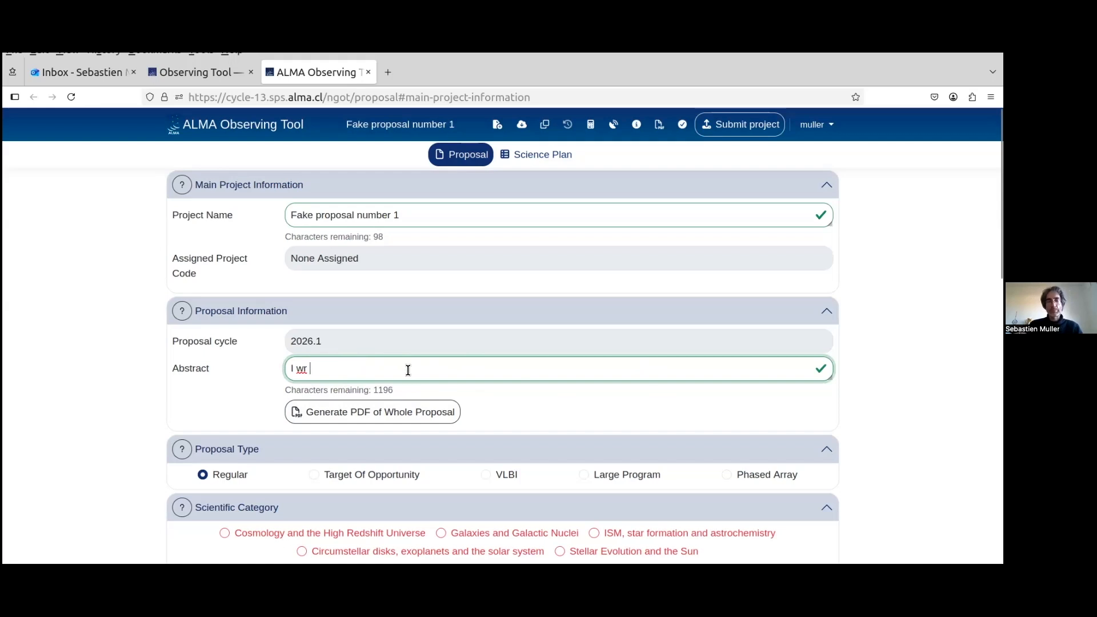
pyautogui.write('ite an')
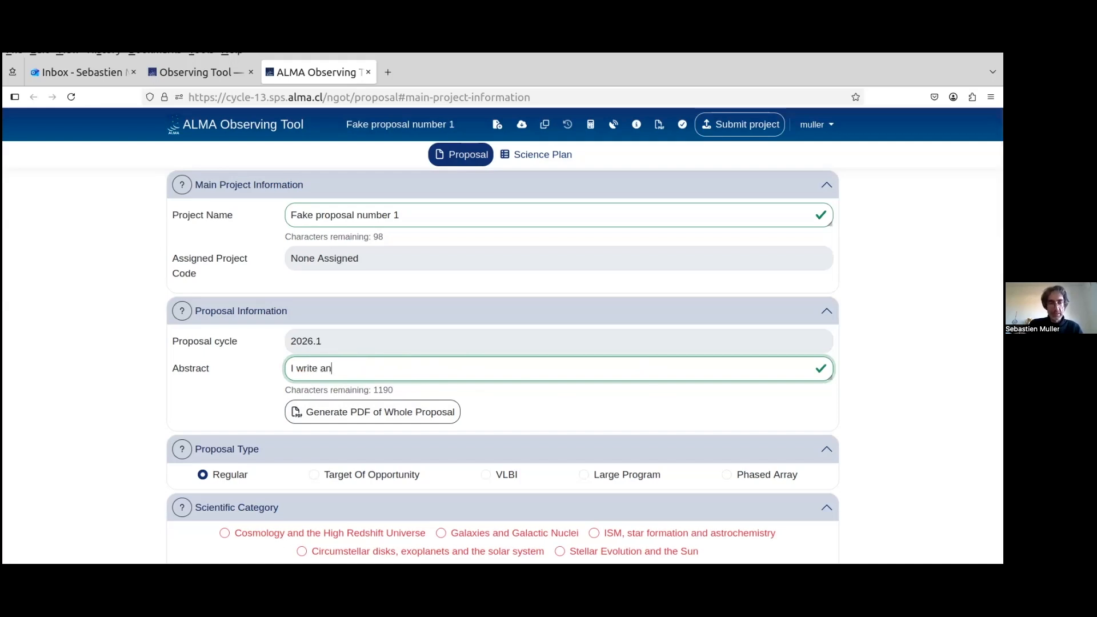
pyautogui.write(' abstract')
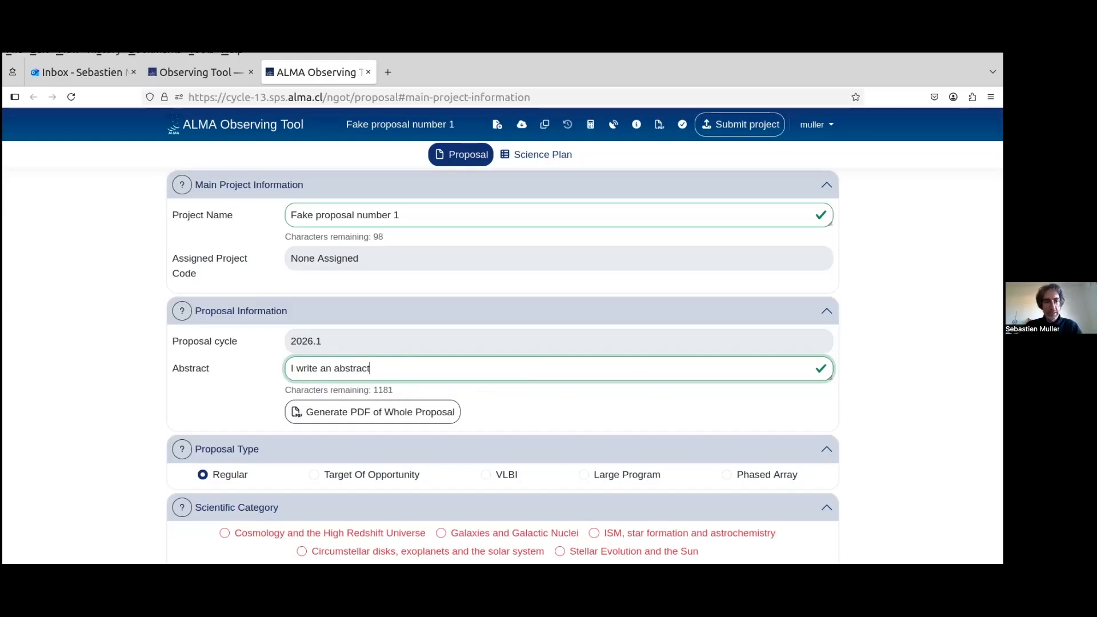
# Step: Choose the scientific category Cosmology and the High Redshift Universe with the keywords Starburst galaxies and Lyman Break Galaxies (LBG)
pyautogui.scroll(-3, 380, 324)
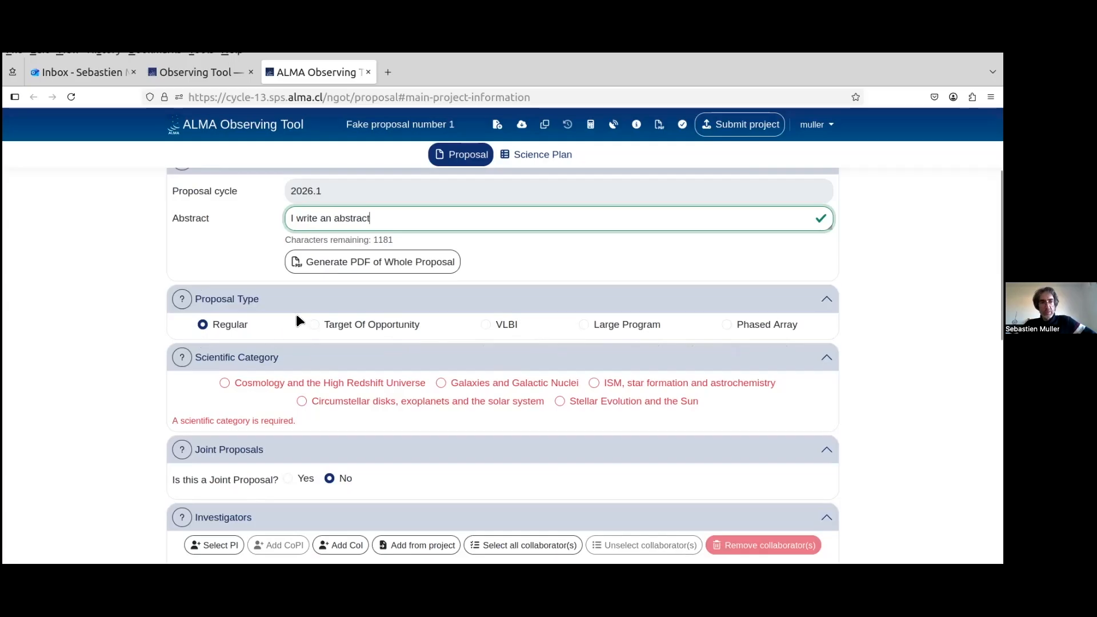
pyautogui.scroll(-2, 107, 341)
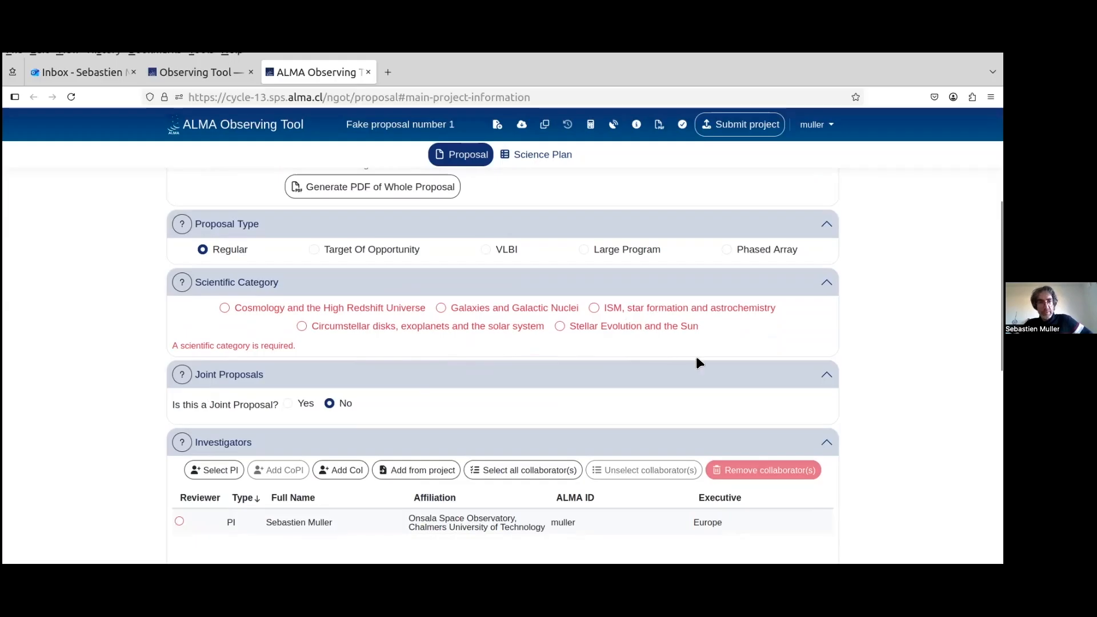
pyautogui.click(225, 307)
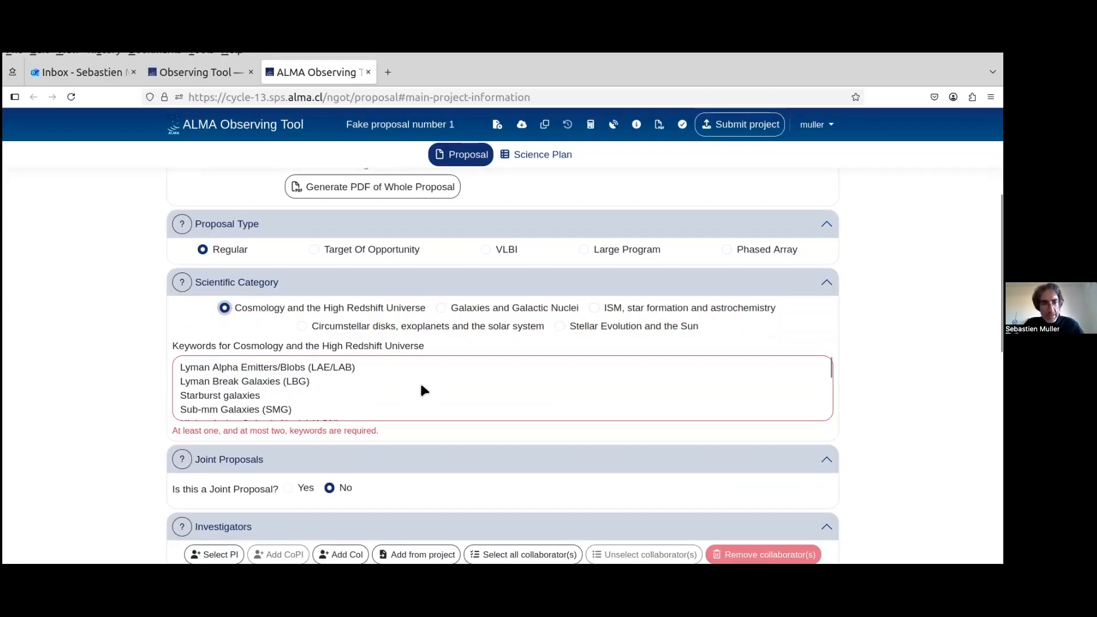
pyautogui.scroll(-2, 417, 383)
pyautogui.scroll(2, 416, 385)
pyautogui.click(246, 394)
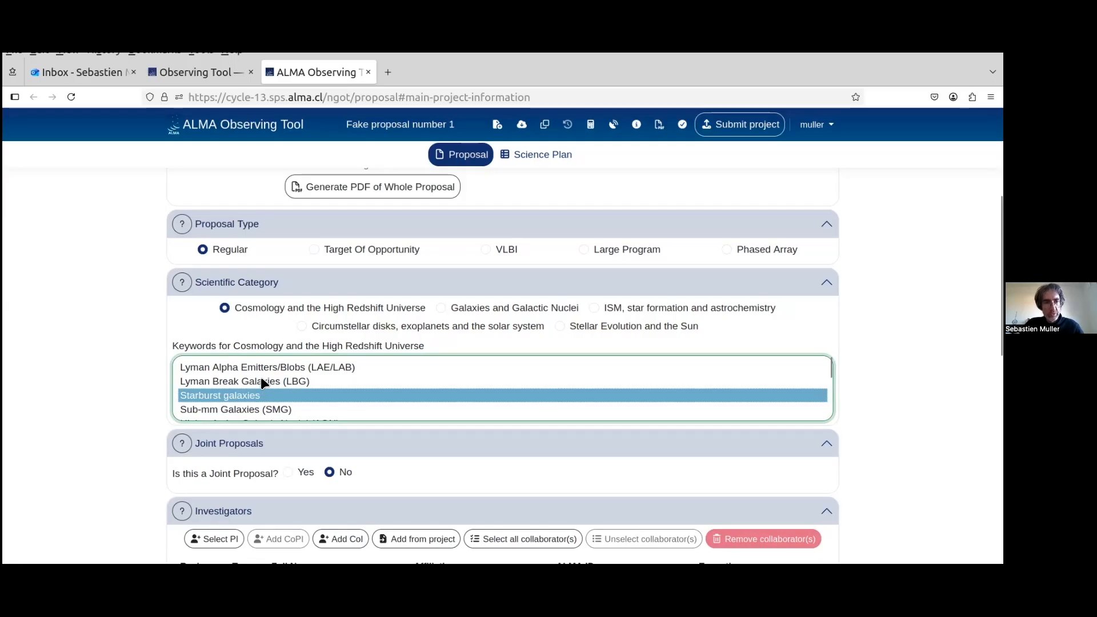
pyautogui.keyDown('ctrl'); pyautogui.click(261, 381); pyautogui.keyUp('ctrl')
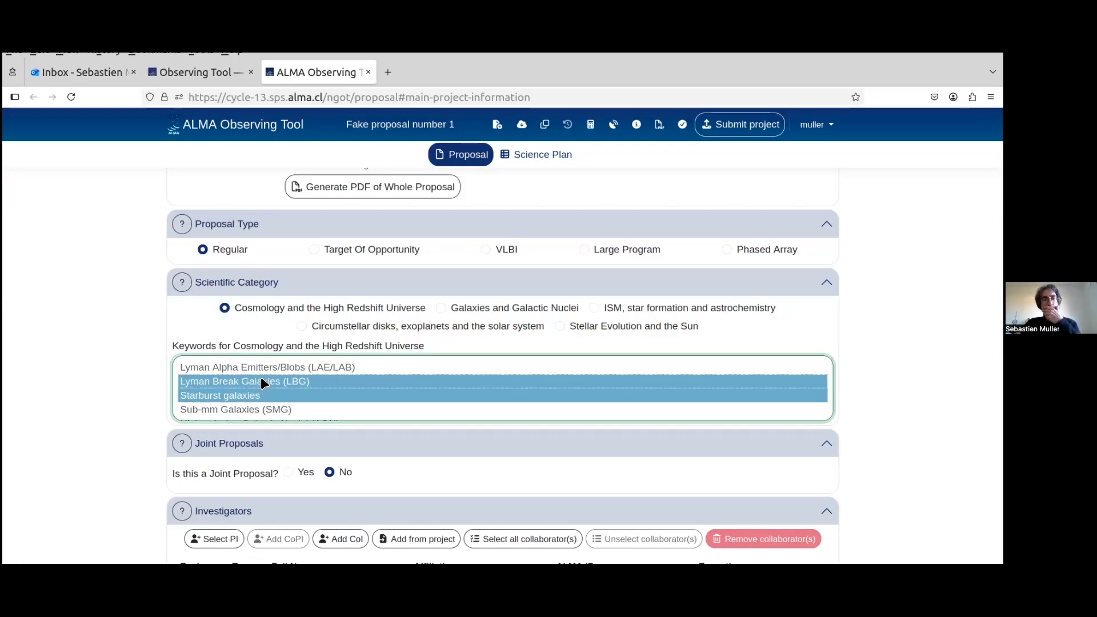
# Step: Try declaring a joint proposal with an added partner observatory, and set the joint proposal option back to No
pyautogui.scroll(-1, 101, 394)
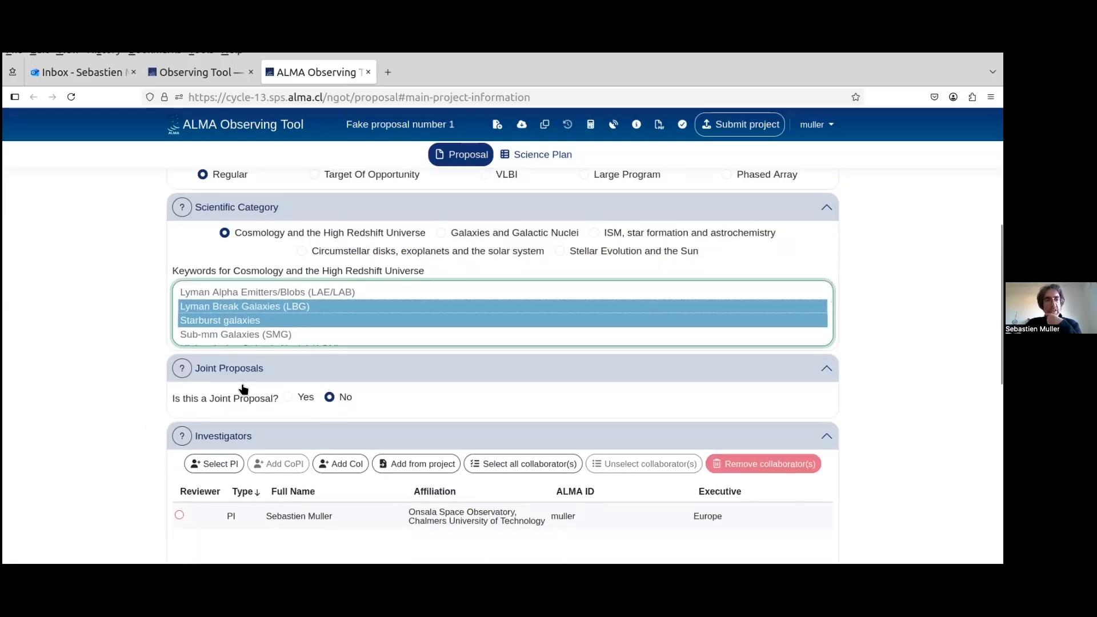
pyautogui.scroll(-1, 76, 389)
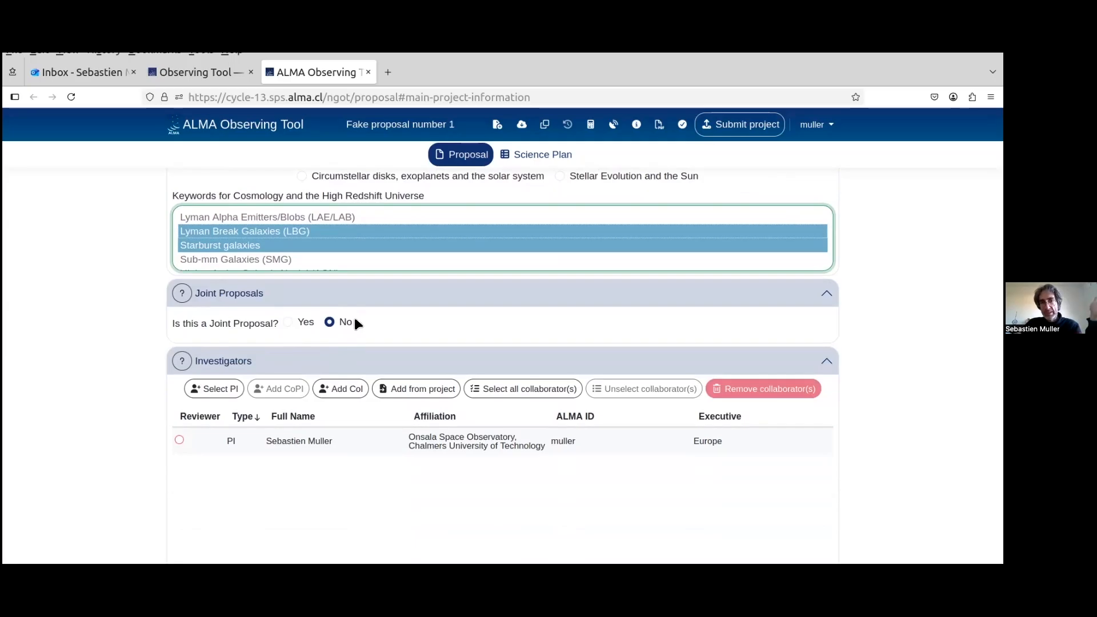
pyautogui.click(287, 320)
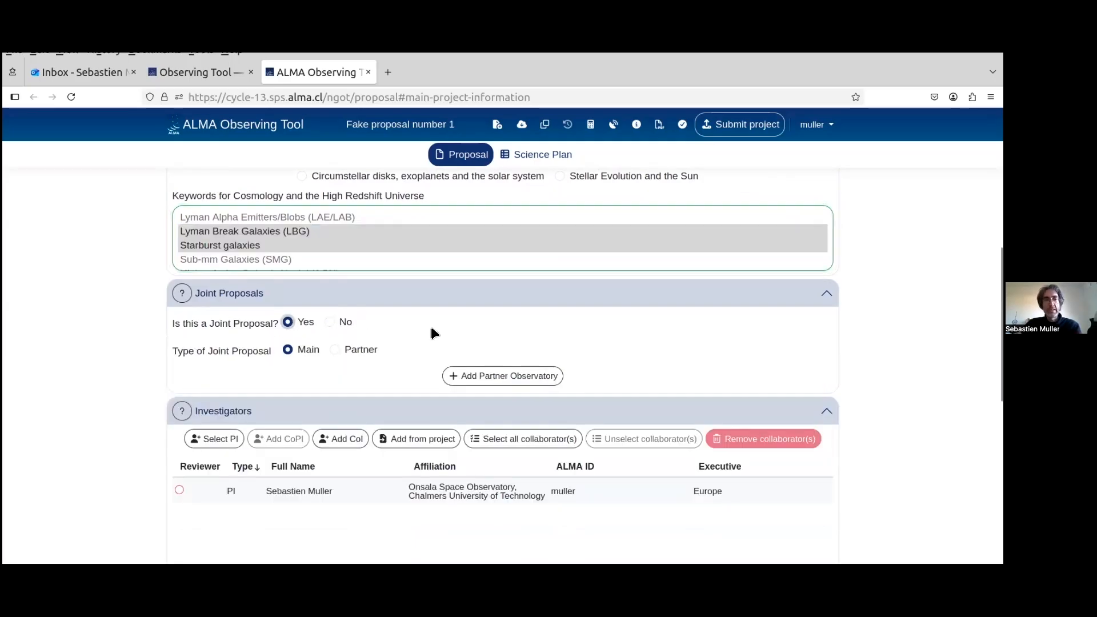
pyautogui.click(479, 376)
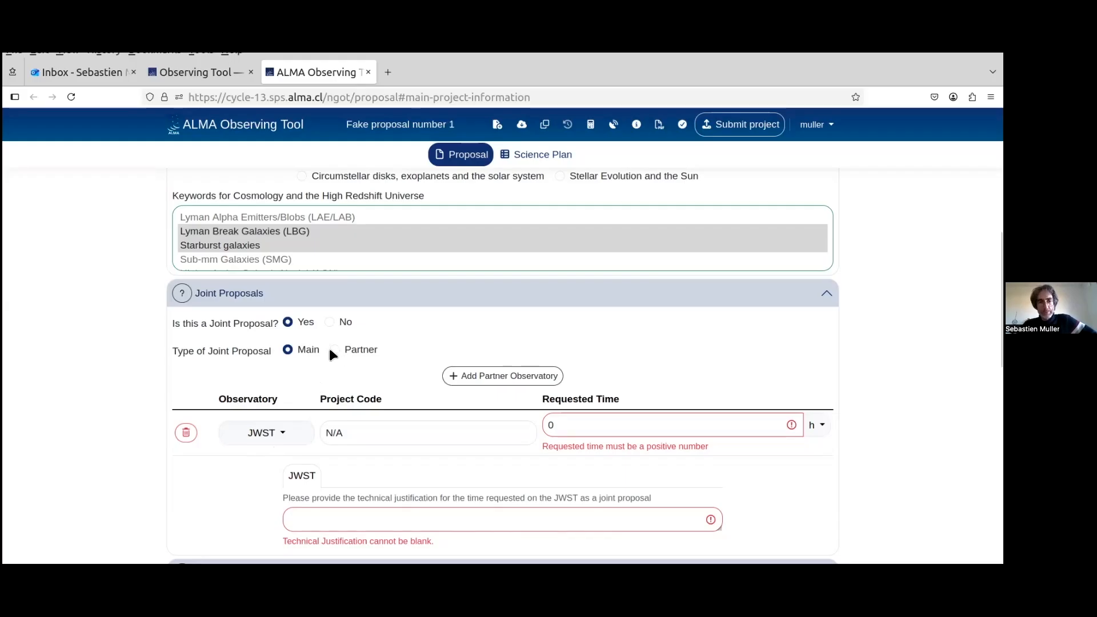
pyautogui.scroll(-2, 378, 359)
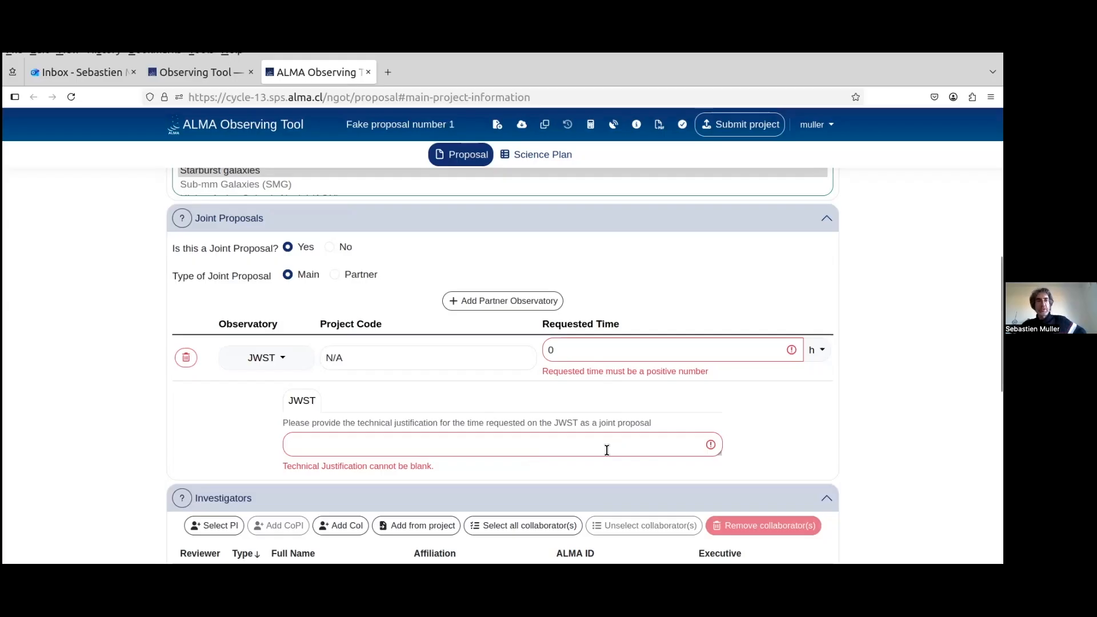
pyautogui.click(328, 246)
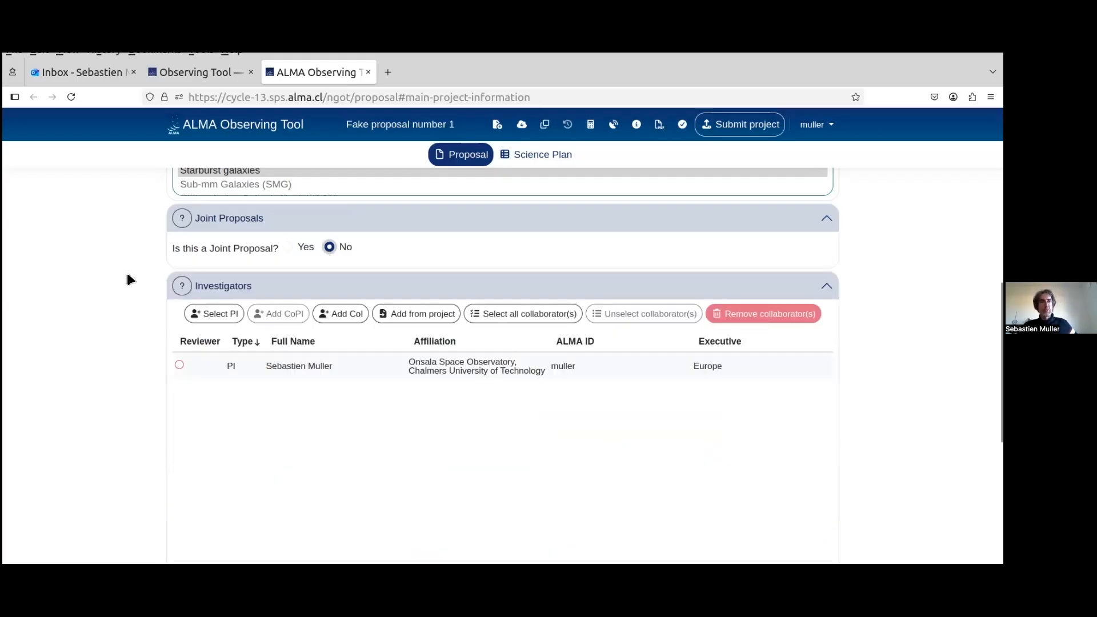
# Step: Designate the principal investigator as the proposal's reviewer in the Investigators list
pyautogui.scroll(-2, 259, 362)
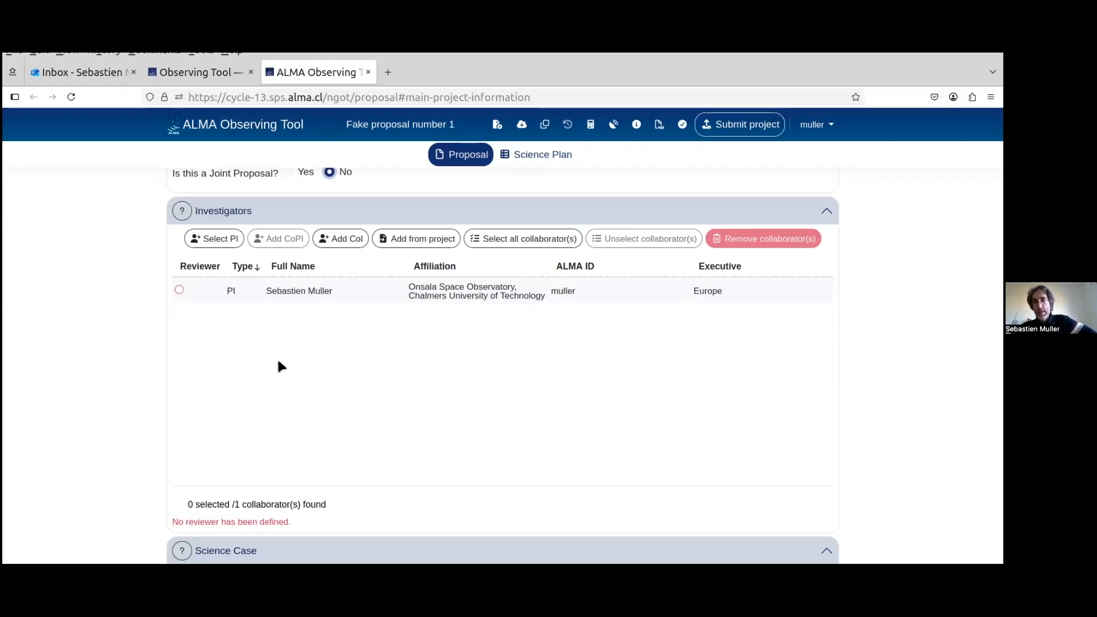
pyautogui.click(179, 289)
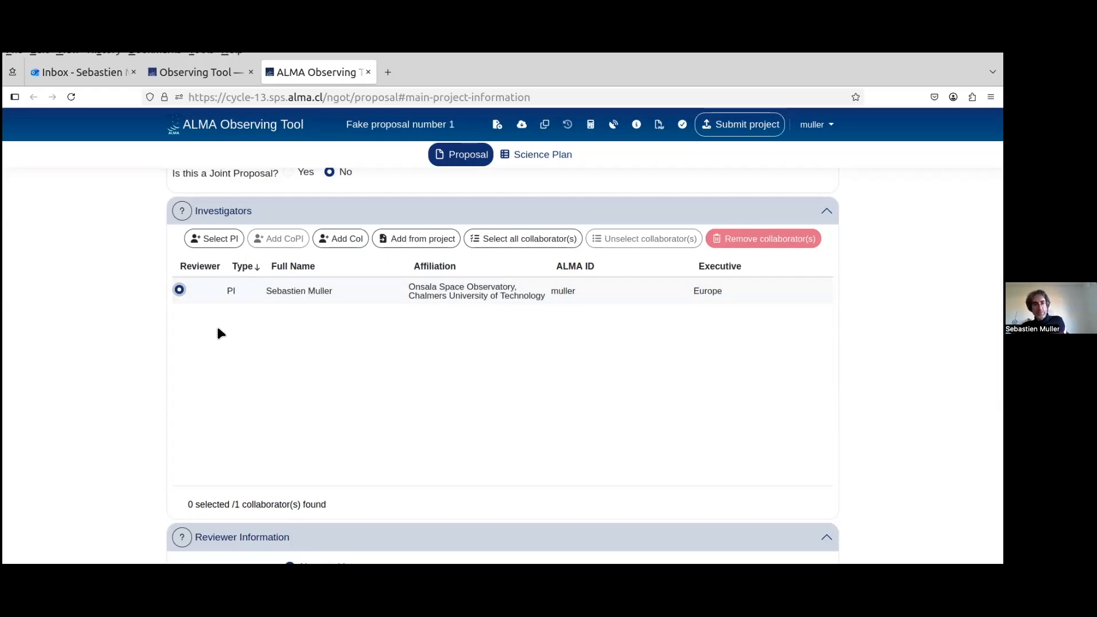
# Step: Look through the Reviewer Information, Science Case and Duplicate Observations sections to see what the proposal still requires
pyautogui.scroll(-2, 363, 362)
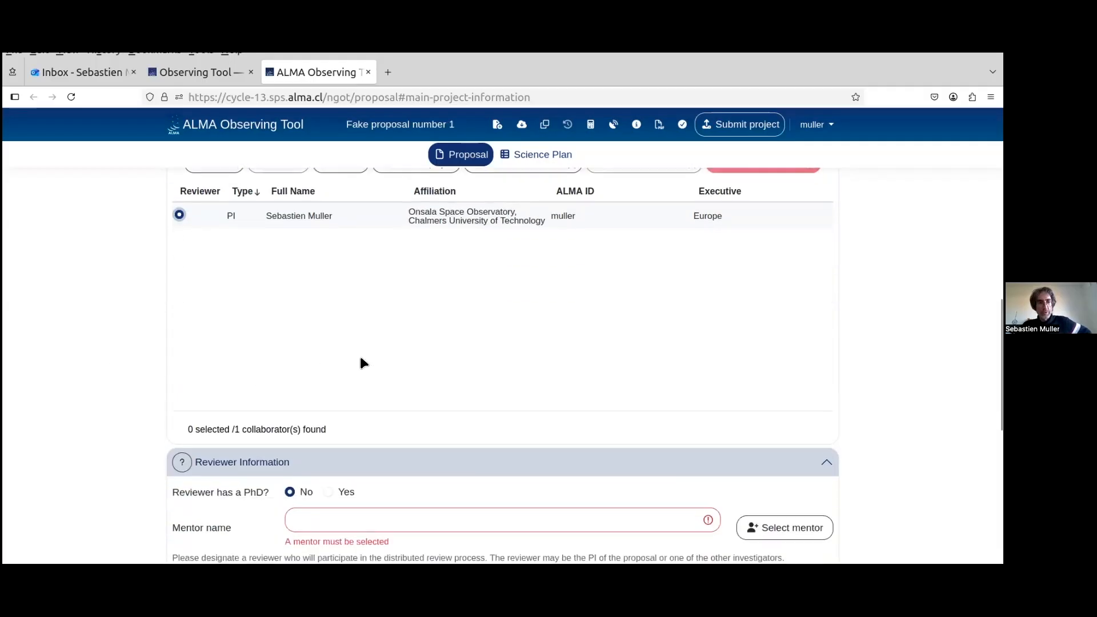
pyautogui.scroll(-2, 339, 350)
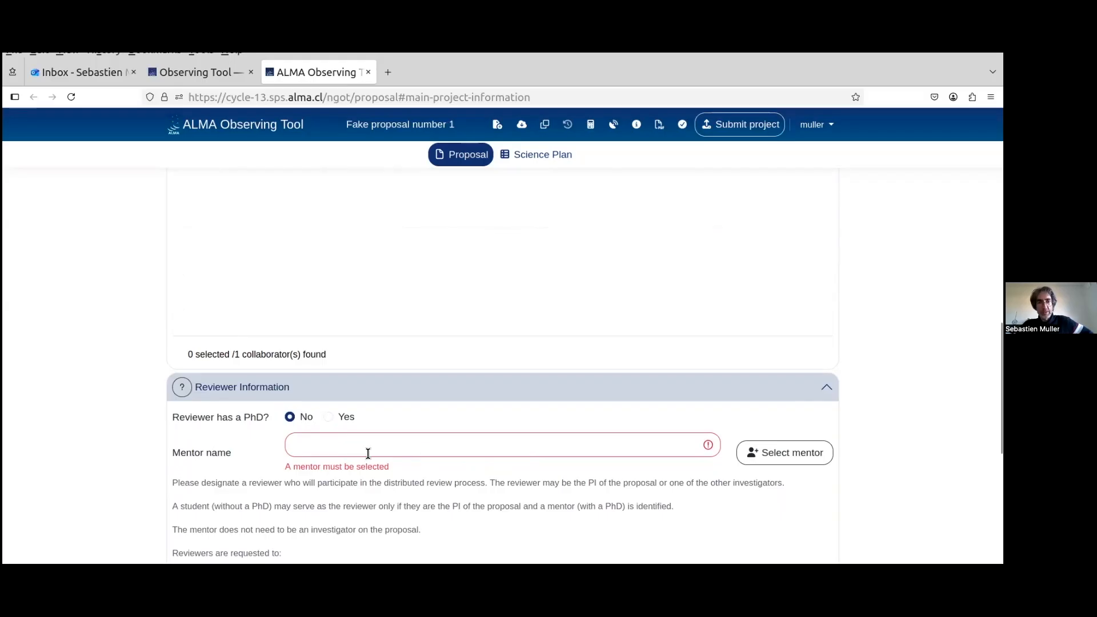
pyautogui.scroll(-3, 370, 375)
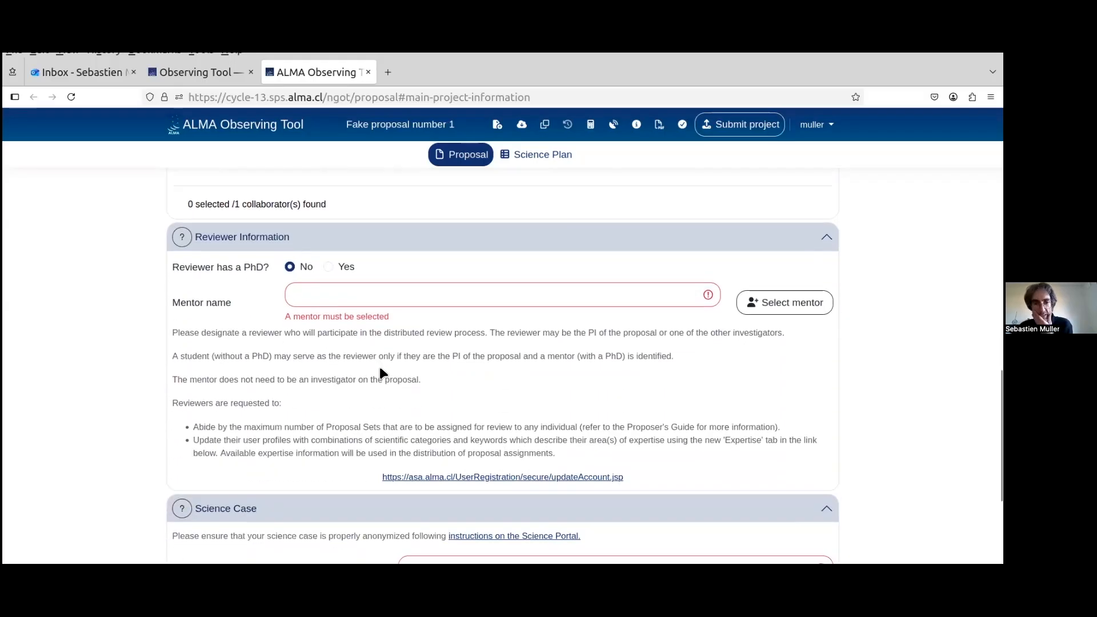
pyautogui.scroll(-3, 381, 368)
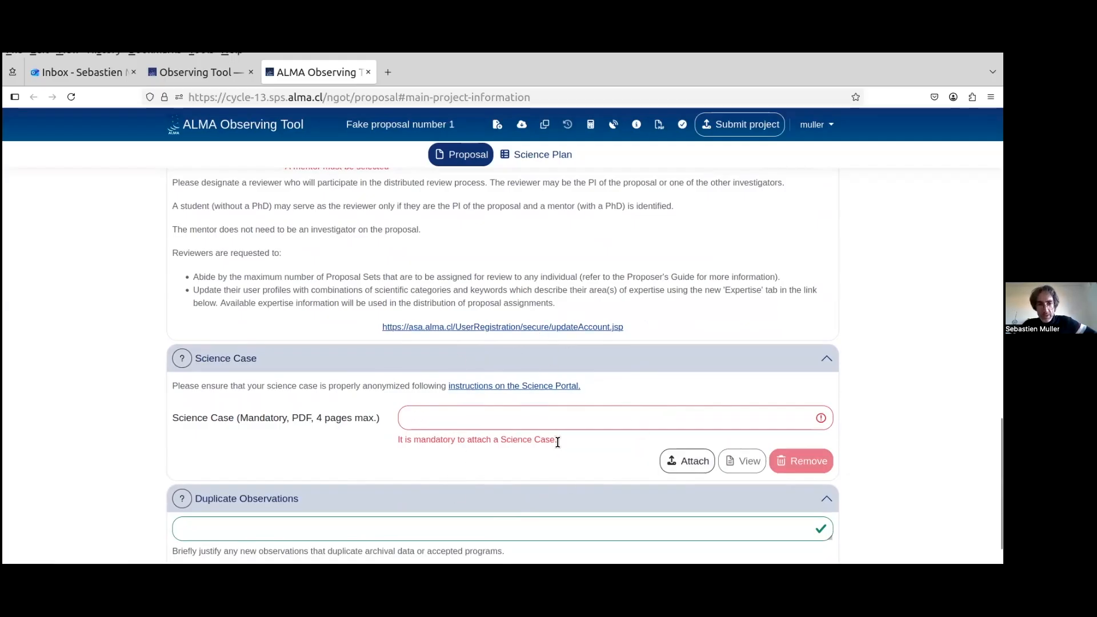
pyautogui.scroll(-1, 515, 400)
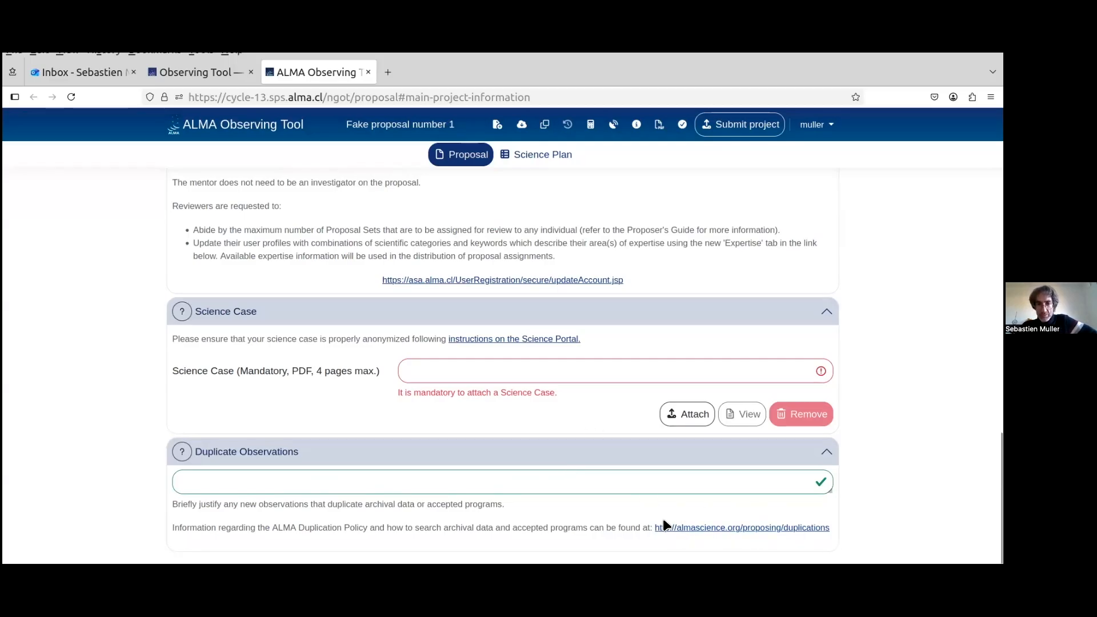
# Step: Read the ALMA duplication policy page linked from the Duplicate Observations section and close it to return to the proposal
pyautogui.click(751, 529)
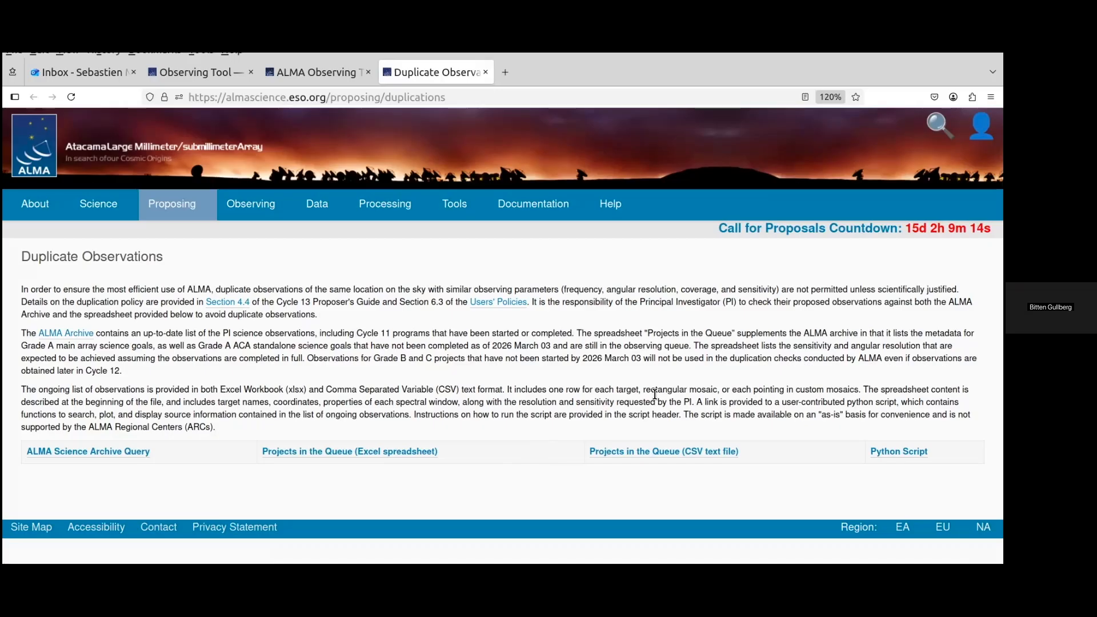
pyautogui.moveTo(574, 196)
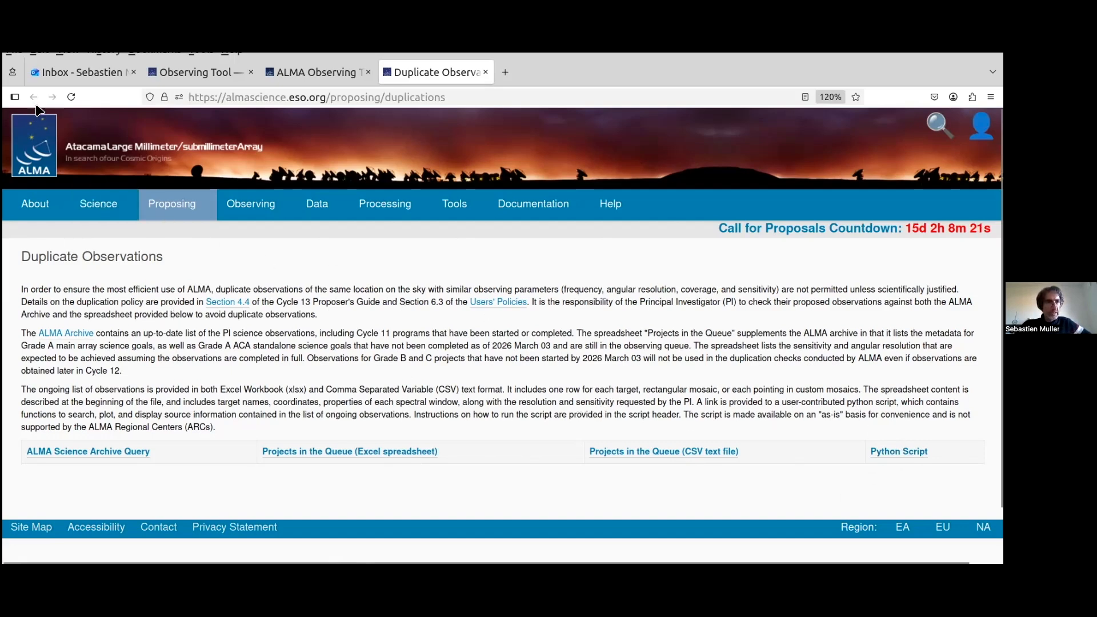
pyautogui.moveTo(189, 212)
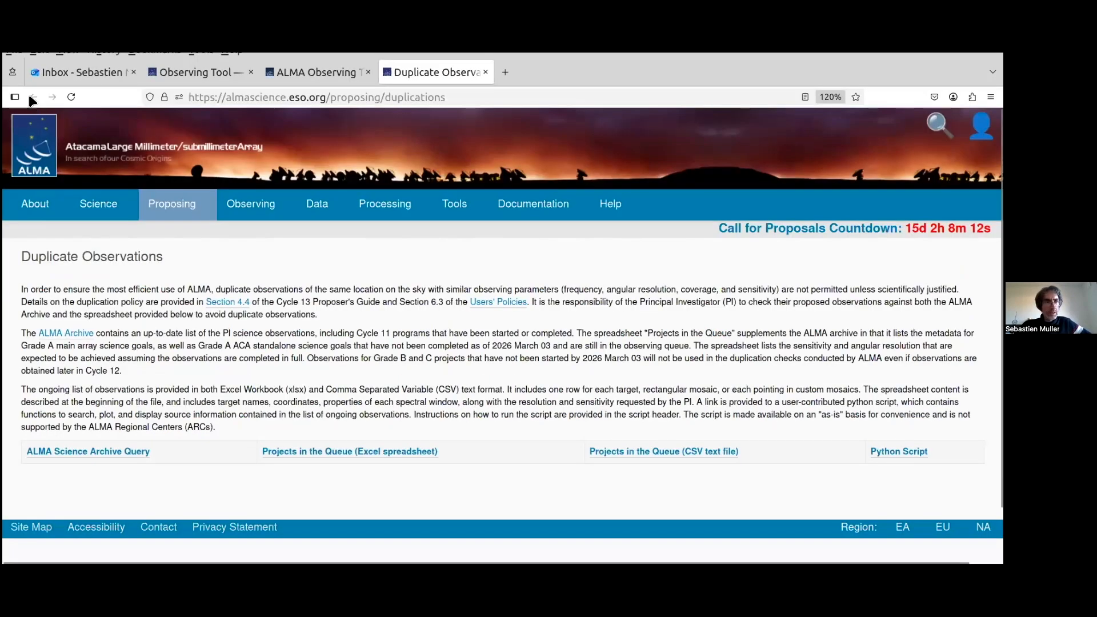
pyautogui.click(327, 73)
pyautogui.click(456, 76)
pyautogui.click(485, 72)
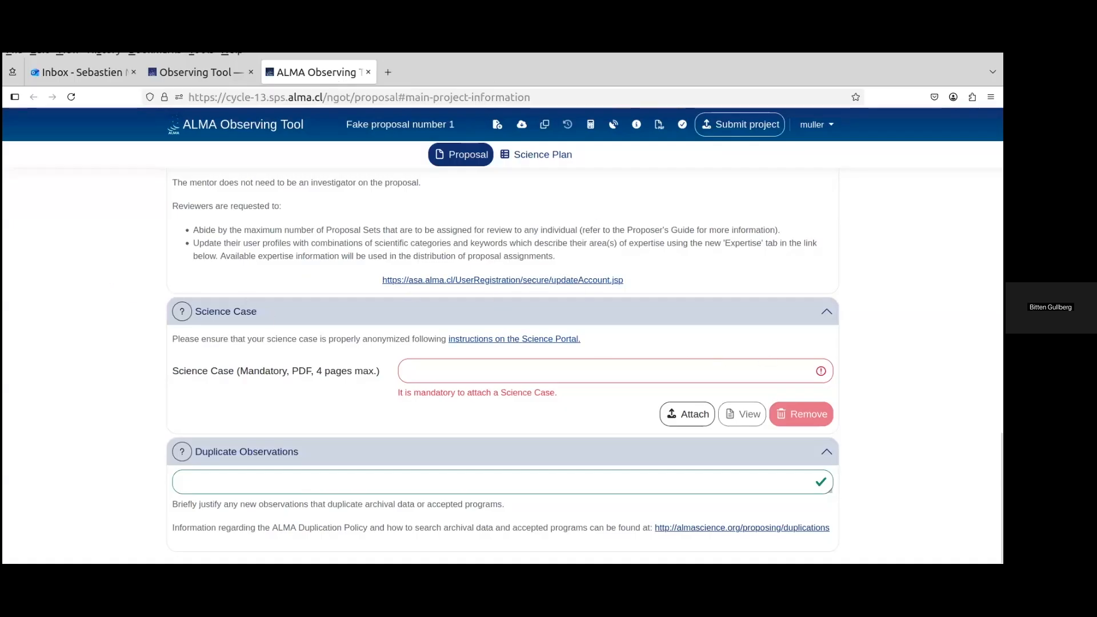
# Step: Go to the science plan and view the optional name and description of its science goal
pyautogui.scroll(3, 503, 365)
pyautogui.scroll(-3, 503, 366)
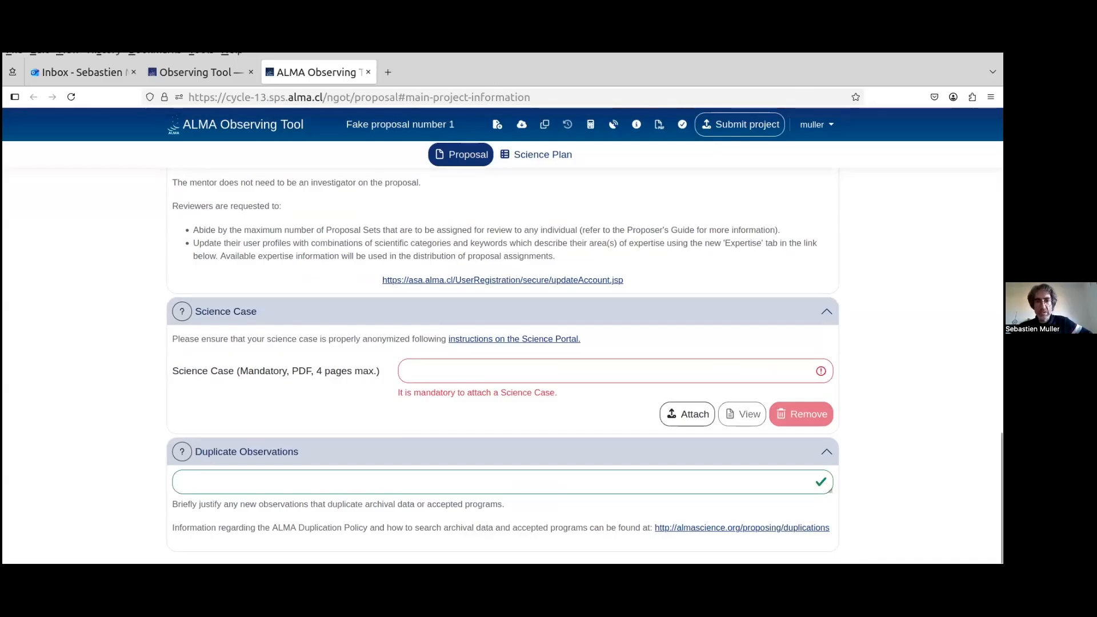
pyautogui.scroll(10, 897, 368)
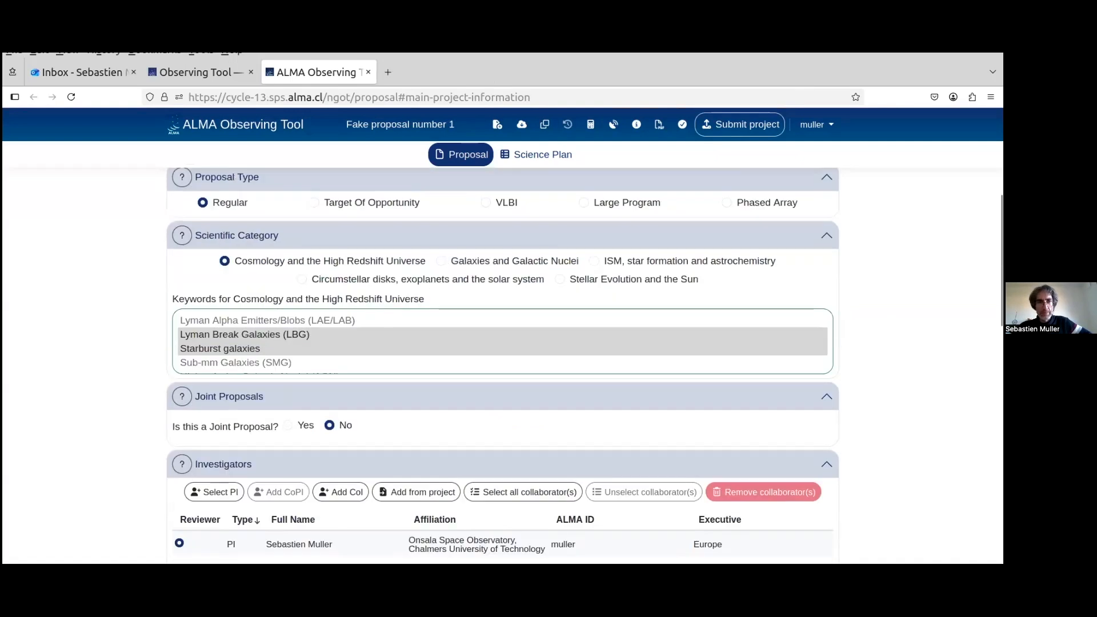
pyautogui.scroll(5, 503, 366)
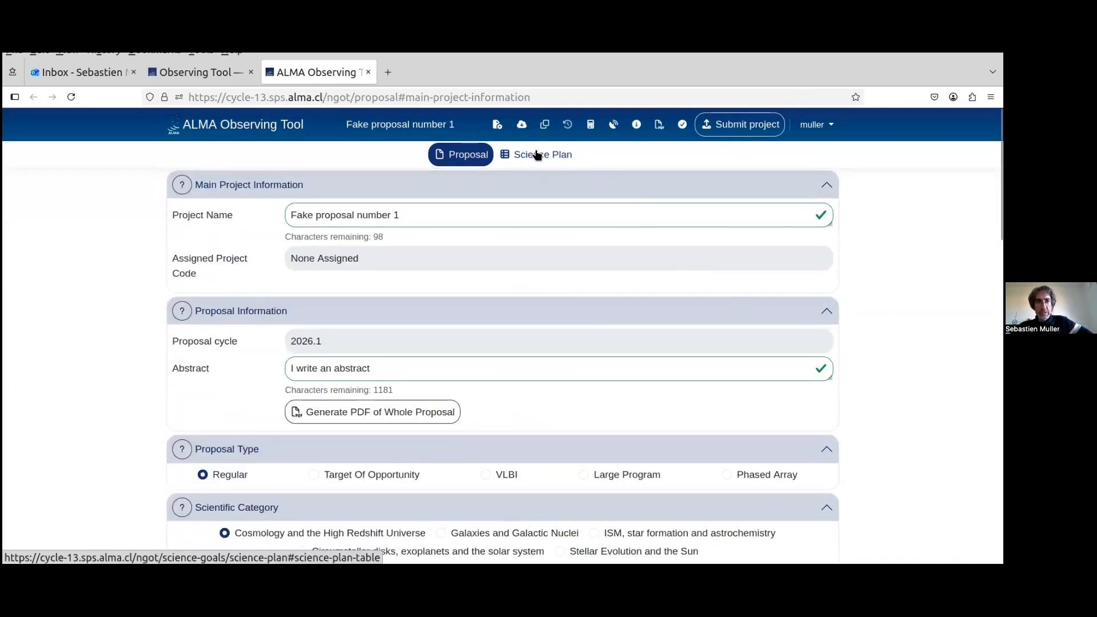
pyautogui.click(549, 155)
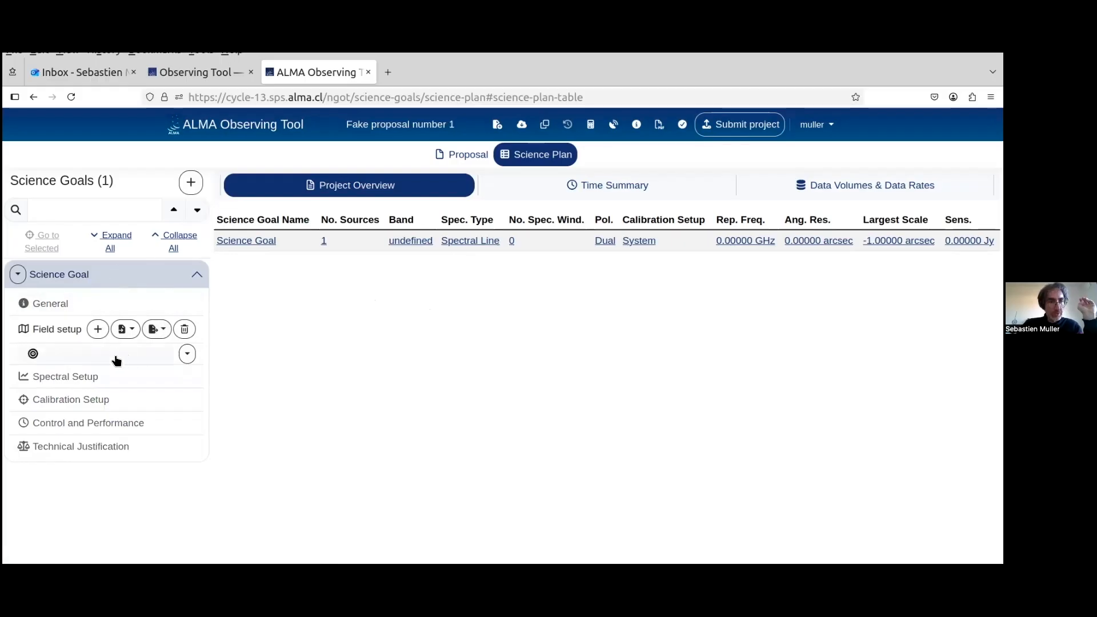
pyautogui.click(55, 304)
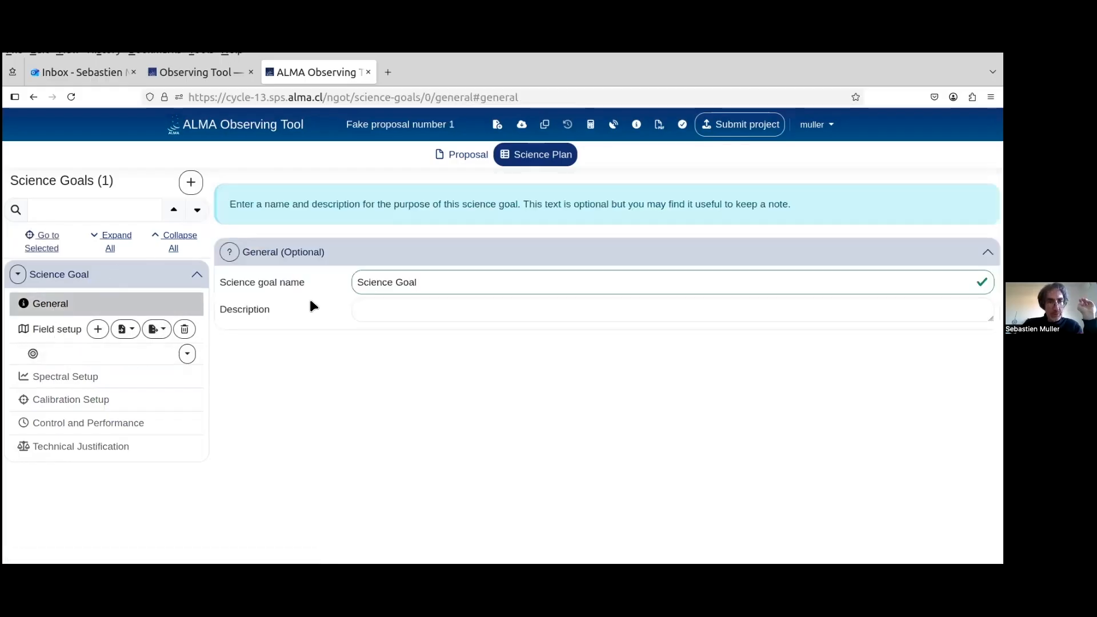
pyautogui.click(392, 309)
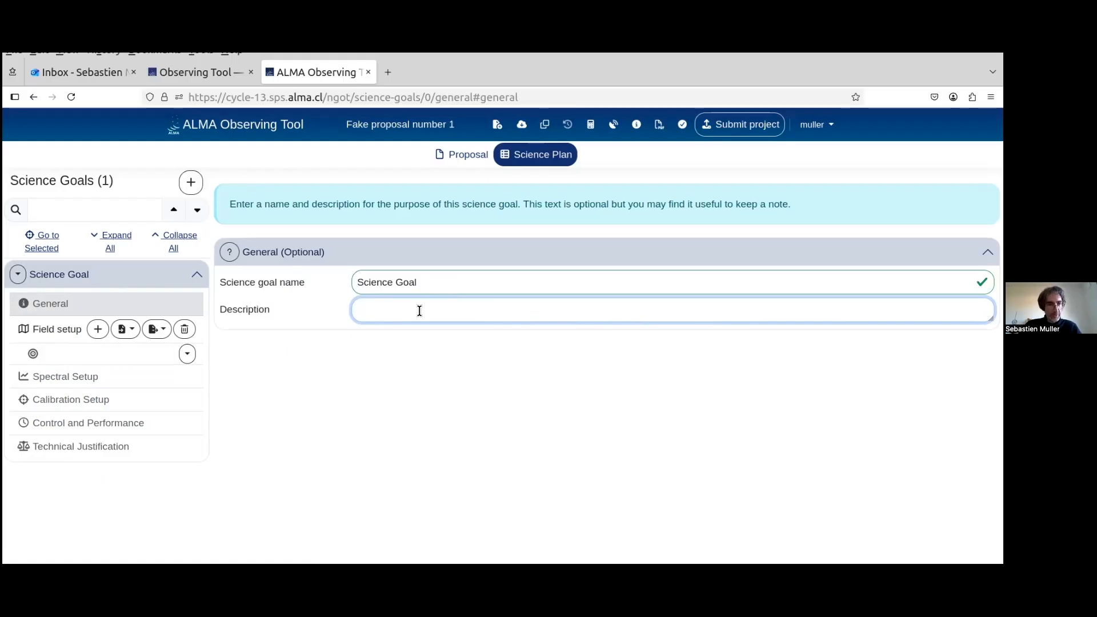
# Step: Open the unnamed source in the science goal's field setup and check the copy and delete options available for it
pyautogui.click(53, 334)
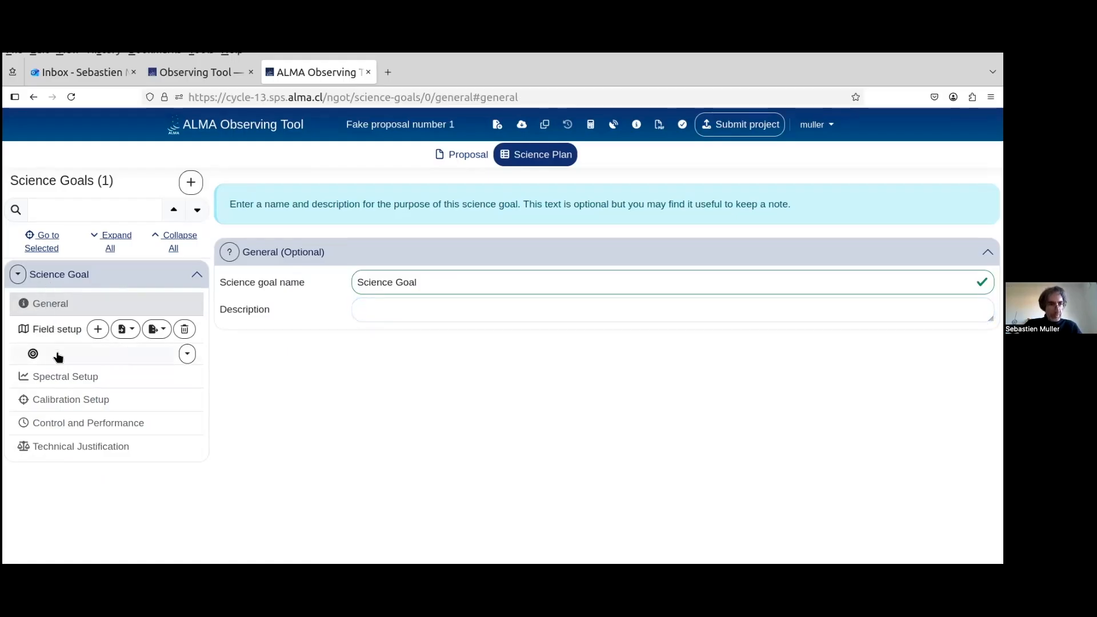
pyautogui.click(43, 353)
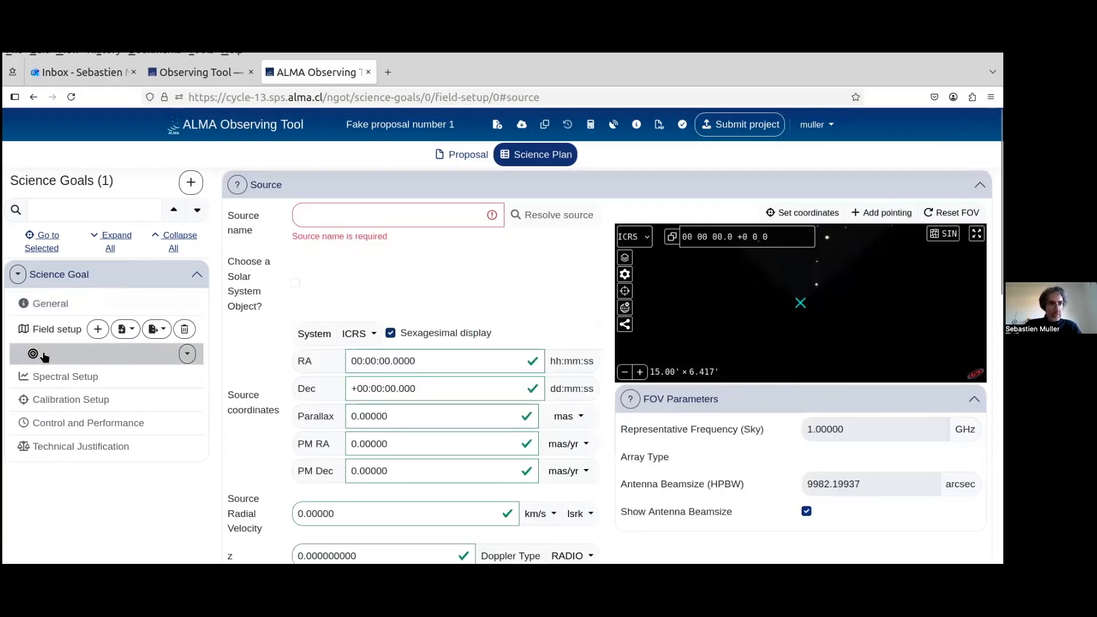
pyautogui.click(188, 355)
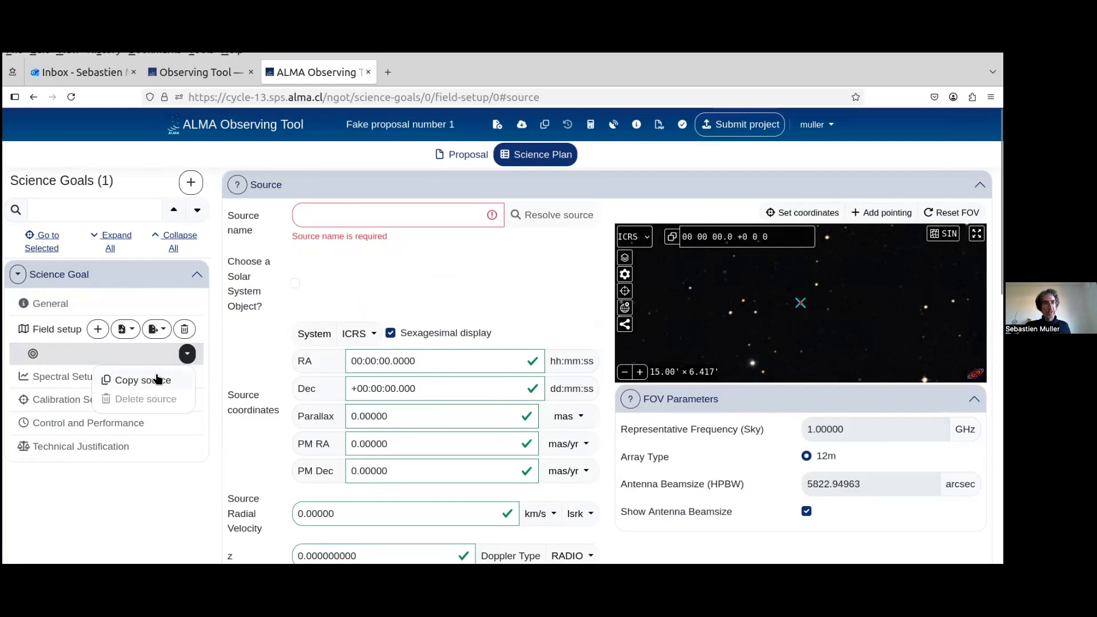
pyautogui.click(148, 354)
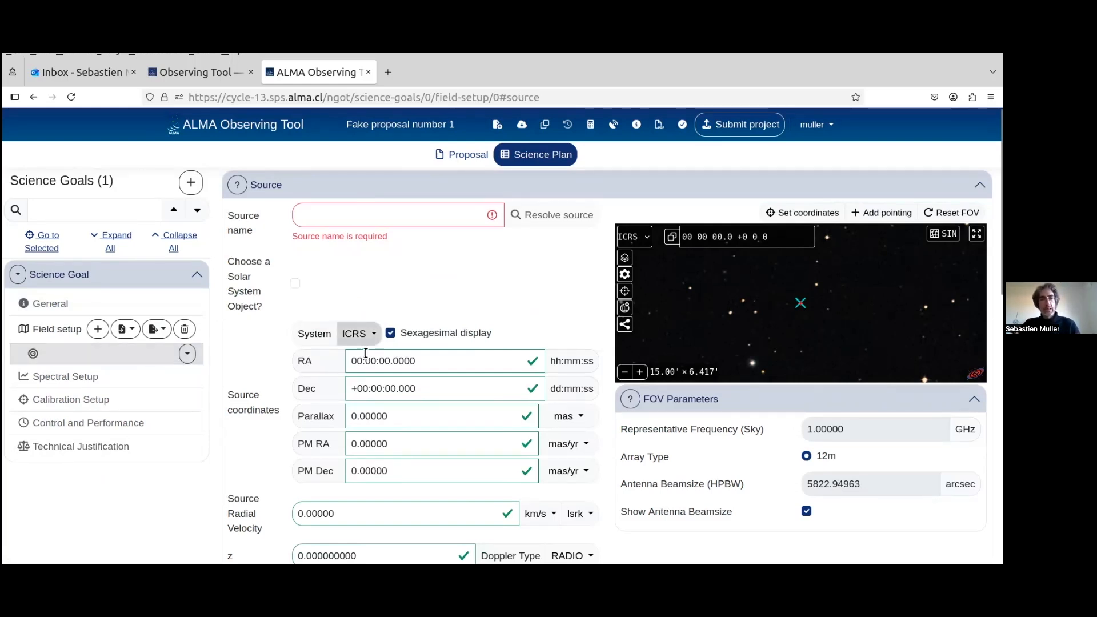
# Step: Name the source NGC253, resolve it through SIMBAD and accept the match for its coordinates and velocity
pyautogui.click(373, 217)
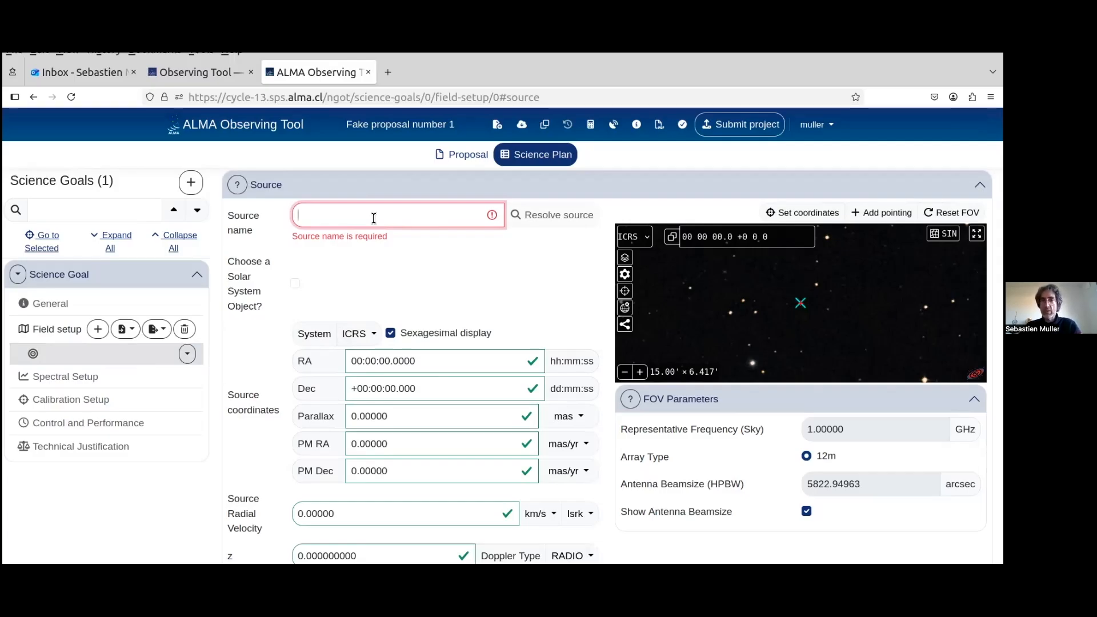
pyautogui.click(408, 214)
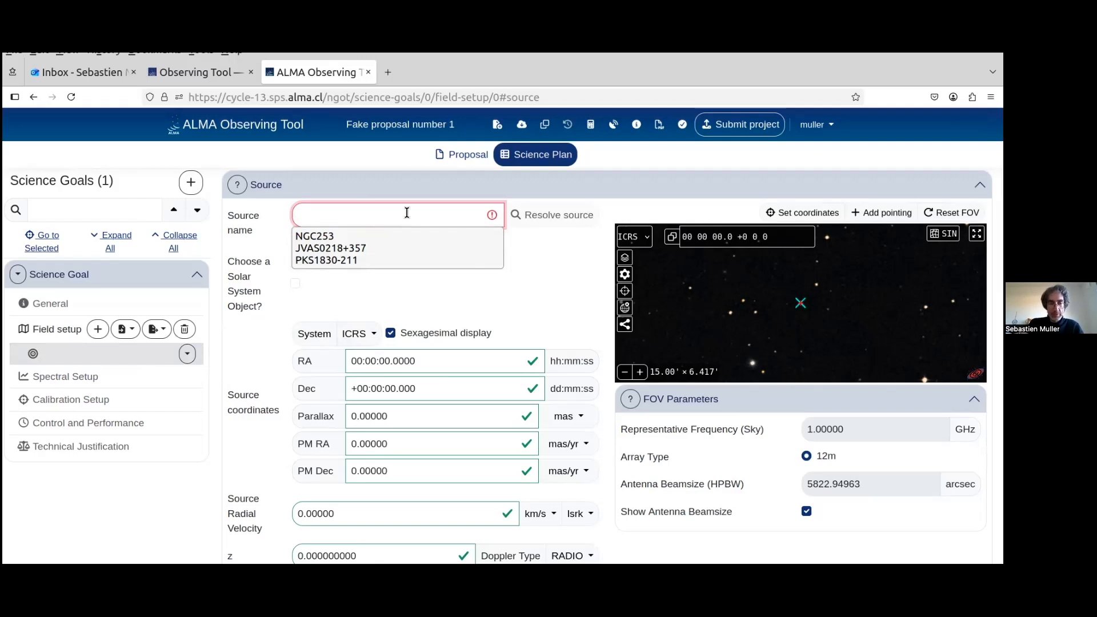
pyautogui.write('NGC253')
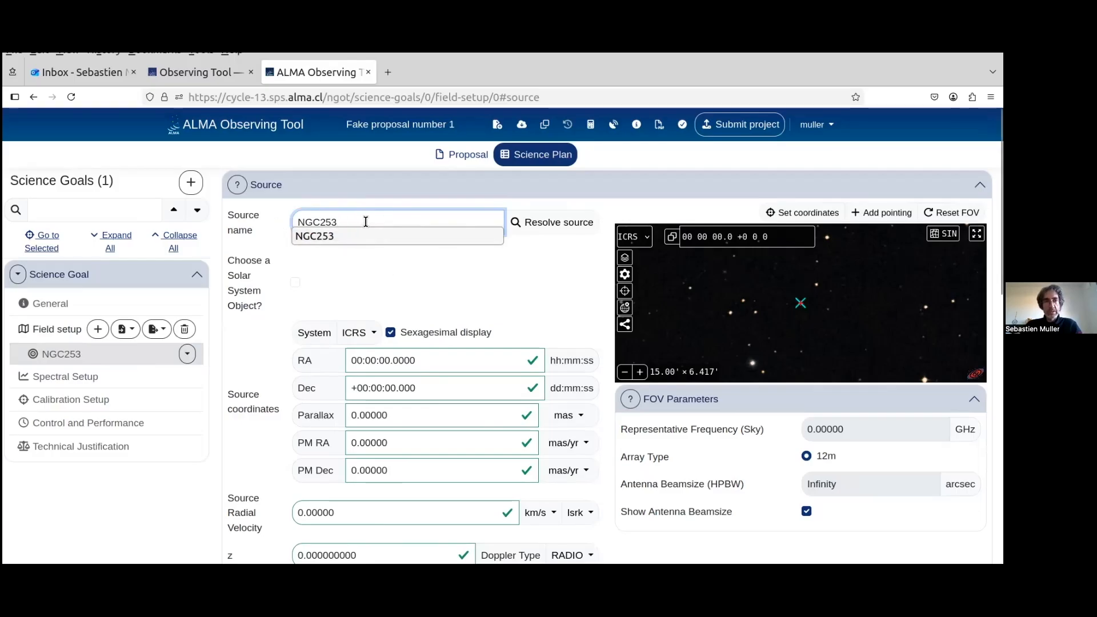
pyautogui.click(558, 224)
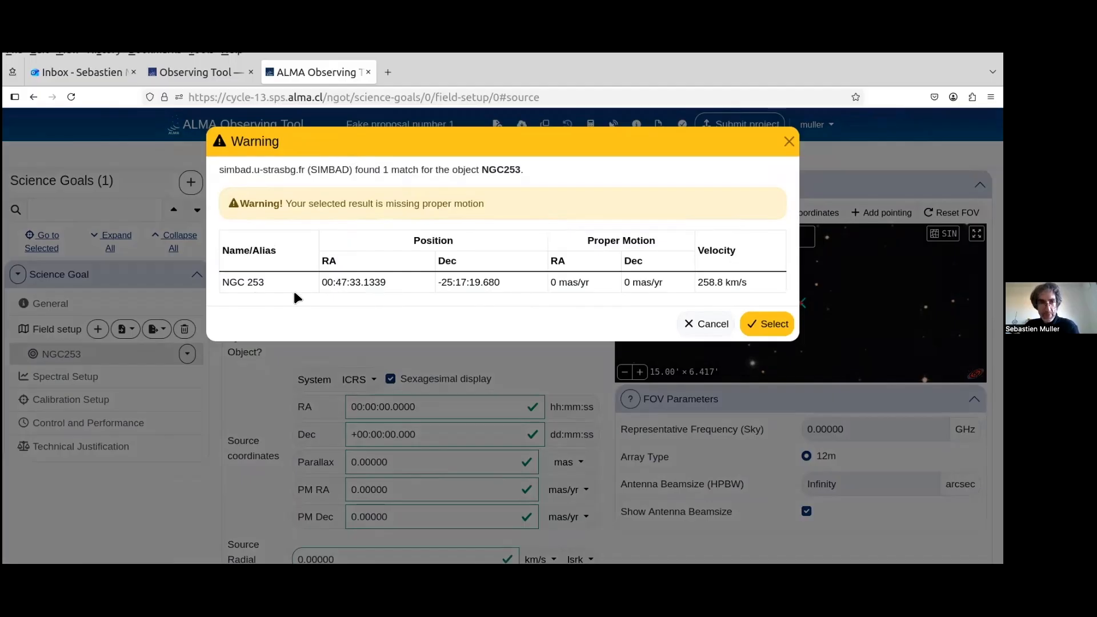
pyautogui.click(771, 324)
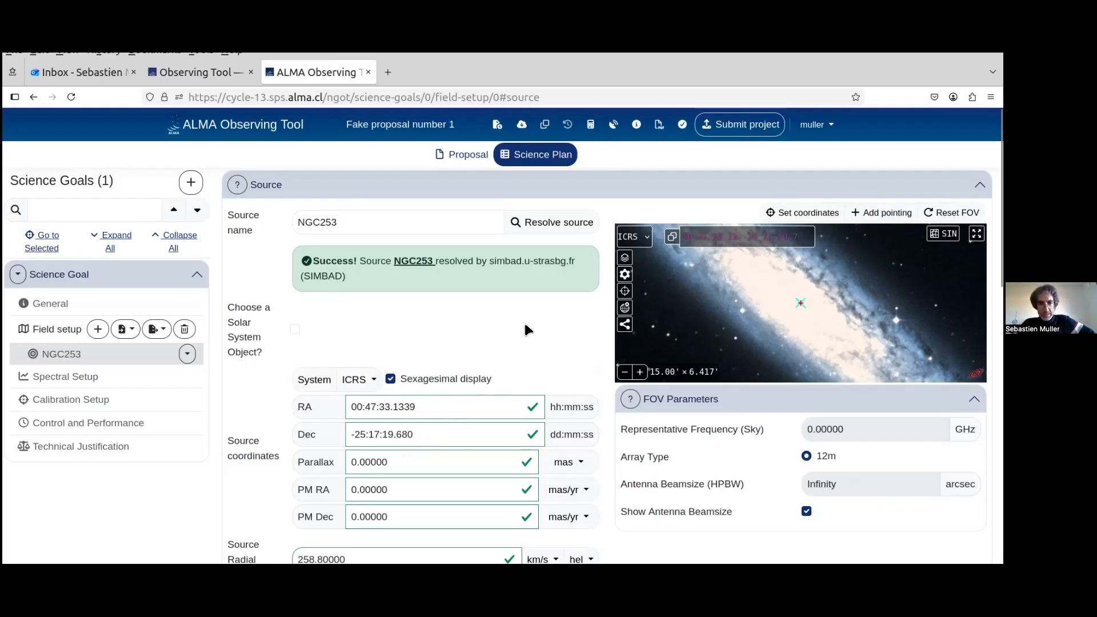
# Step: Set the redshift z of source NGC253 to 1
pyautogui.scroll(-2, 534, 293)
pyautogui.scroll(-2, 534, 294)
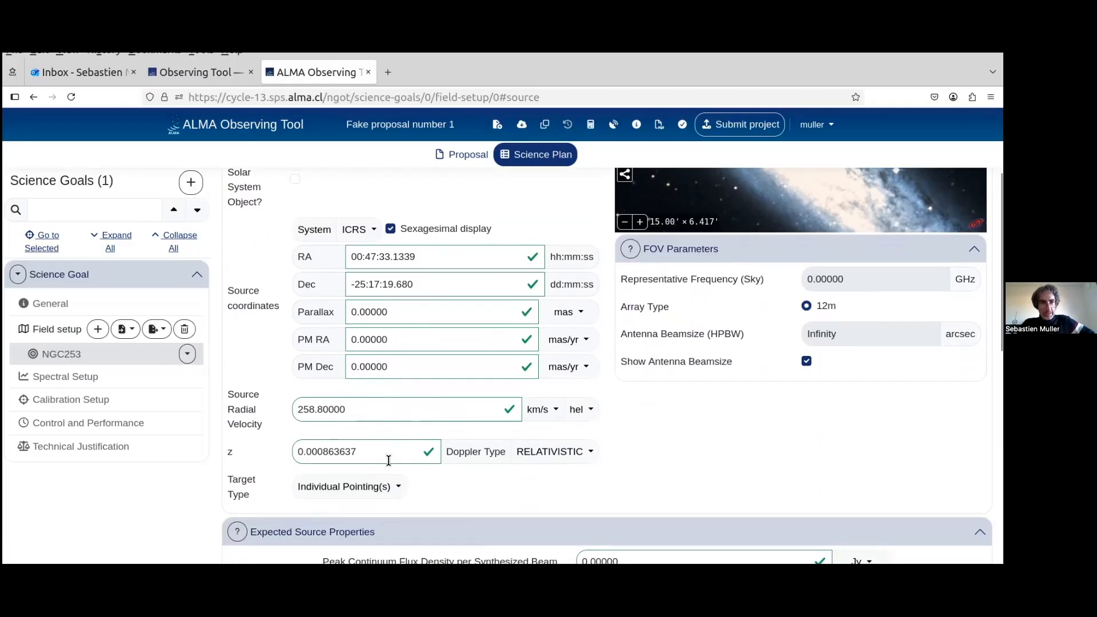
pyautogui.moveTo(429, 451); pyautogui.dragTo(297, 451)
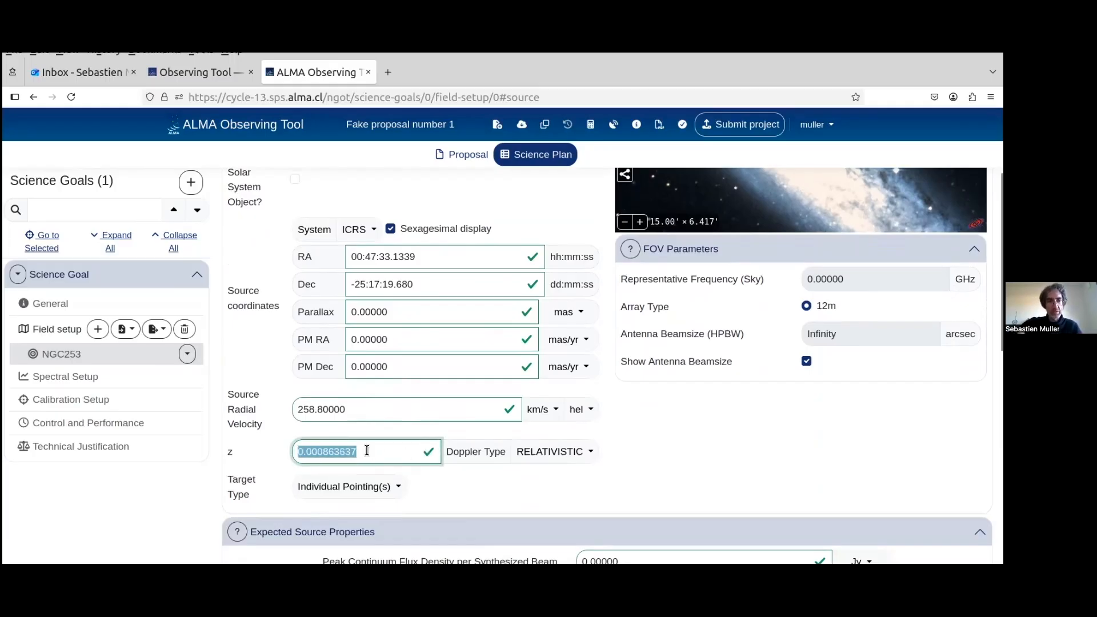
pyautogui.write('1')
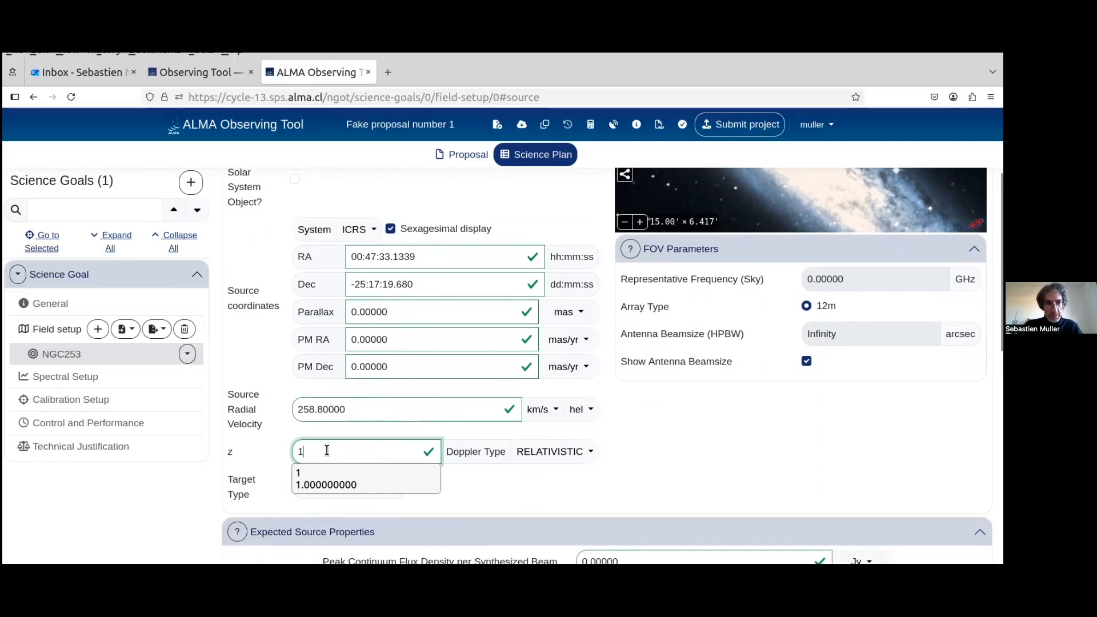
pyautogui.click(668, 420)
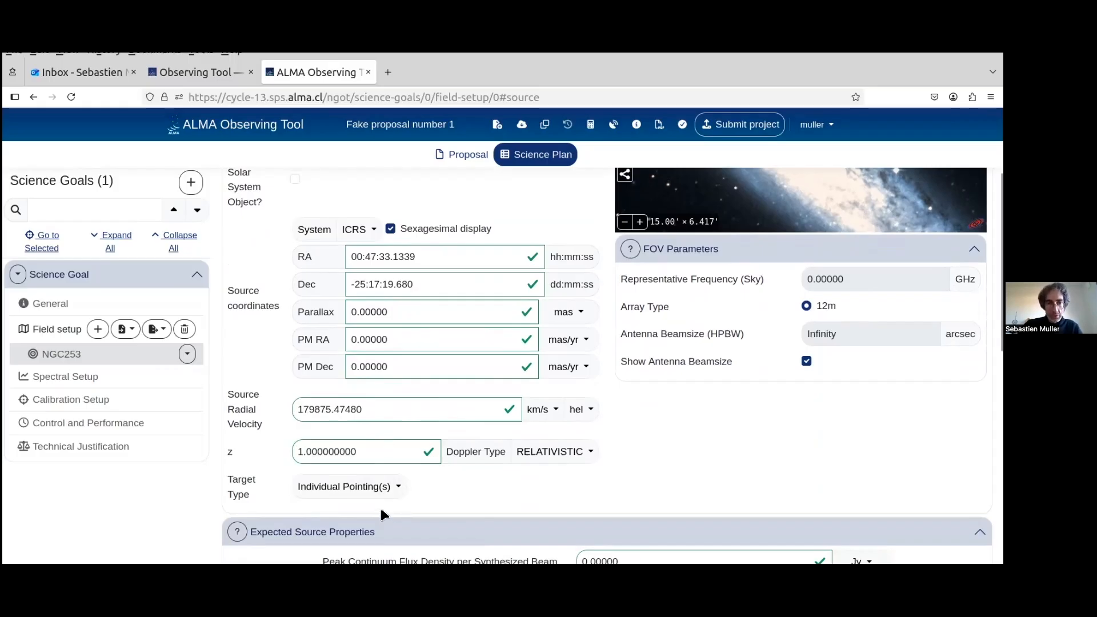
# Step: Clear the source's redshift z and enter 1 again
pyautogui.click(356, 451)
pyautogui.press('BackSpace')
pyautogui.press('BackSpace')
pyautogui.press('BackSpace')
pyautogui.press('BackSpace')
pyautogui.press('BackSpace')
pyautogui.press('BackSpace')
pyautogui.press('BackSpace')
pyautogui.press('BackSpace')
pyautogui.press('BackSpace')
pyautogui.press('BackSpace')
pyautogui.press('BackSpace')
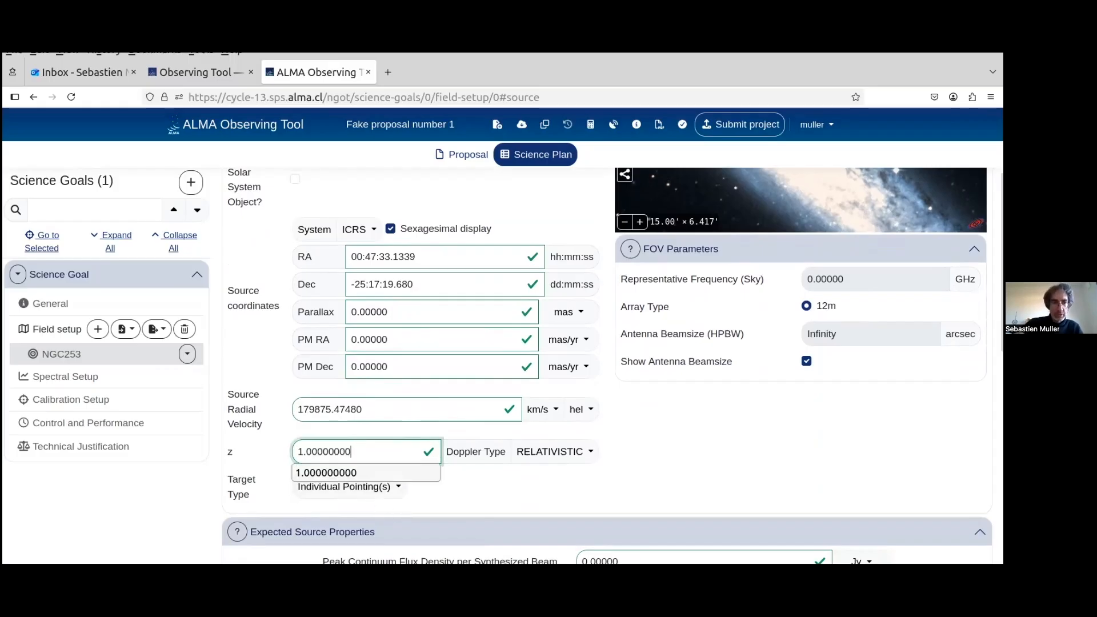
pyautogui.write('1')
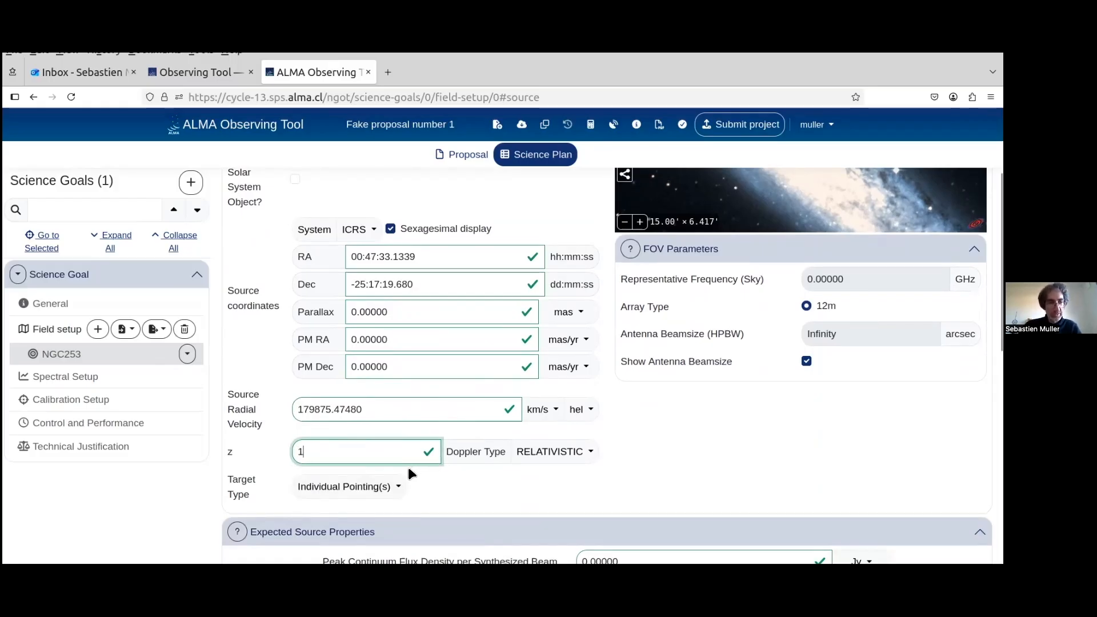
pyautogui.press('Tab')
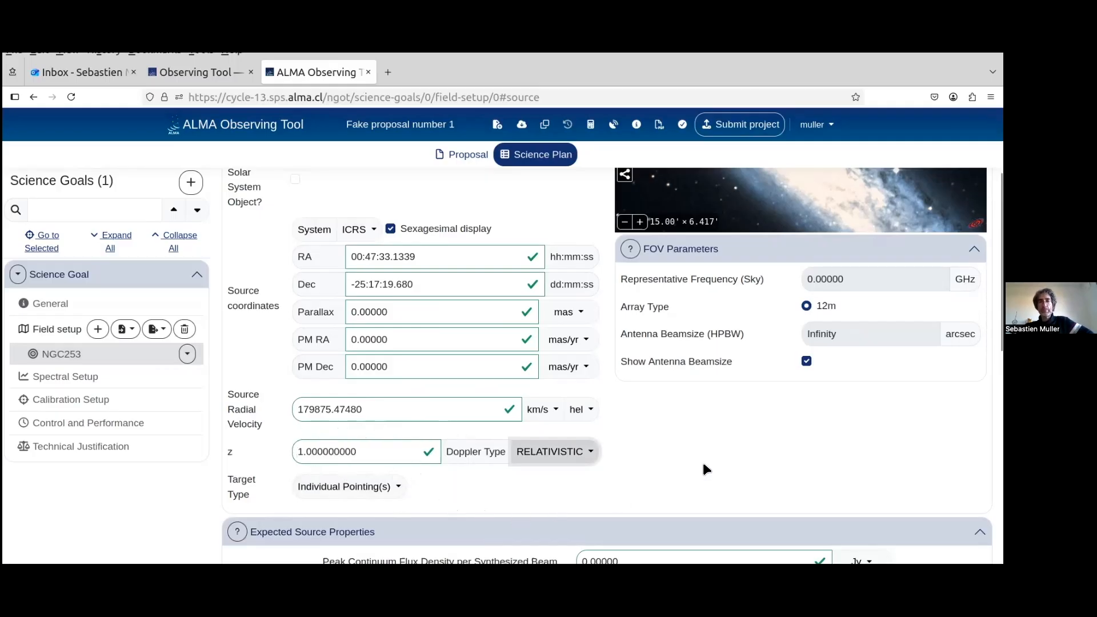
# Step: Go back from the source's field setup to the general proposal information
pyautogui.scroll(3, 707, 472)
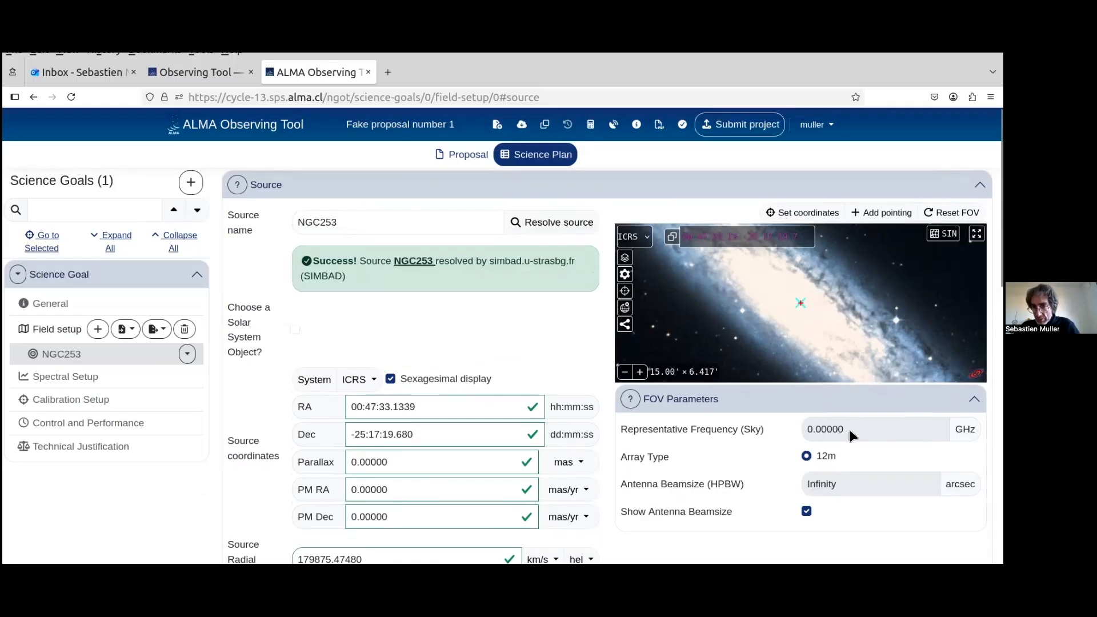
pyautogui.hotkey('alt', 'Left')
pyautogui.hotkey('alt', 'Left')
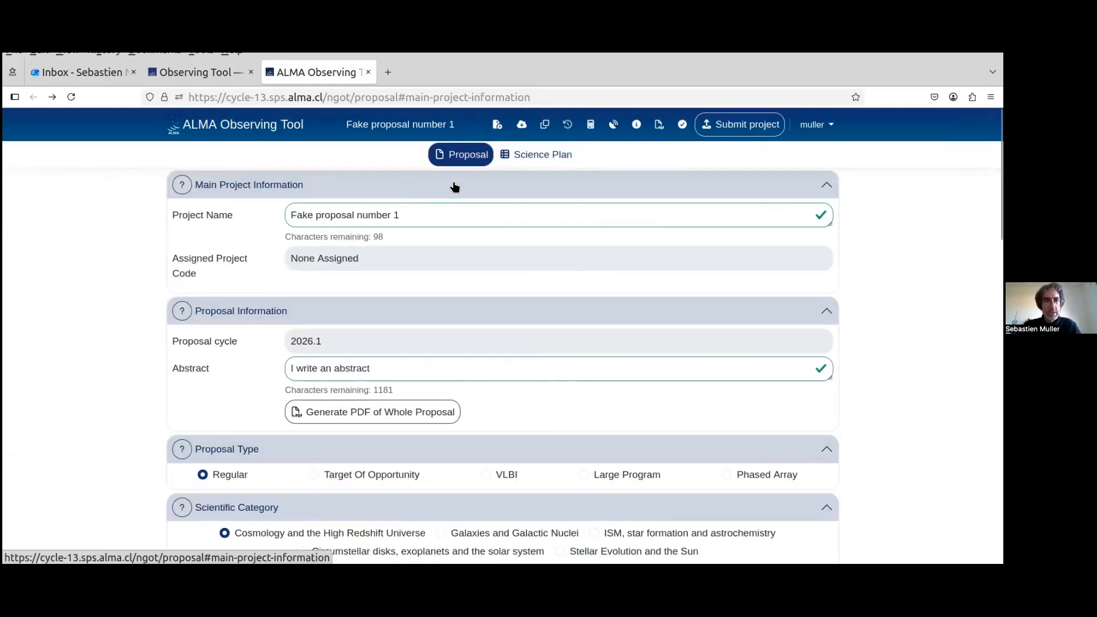
# Step: Open source NGC253 in the science plan and set its peak continuum flux density per synthesized beam to 1 Jy
pyautogui.click(533, 155)
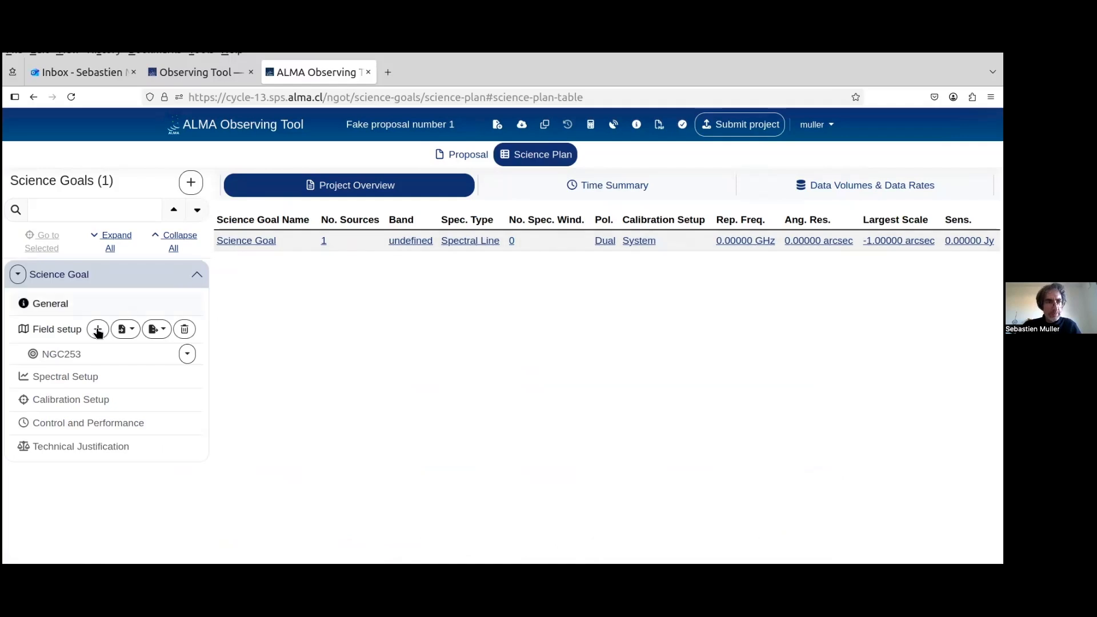
pyautogui.click(70, 355)
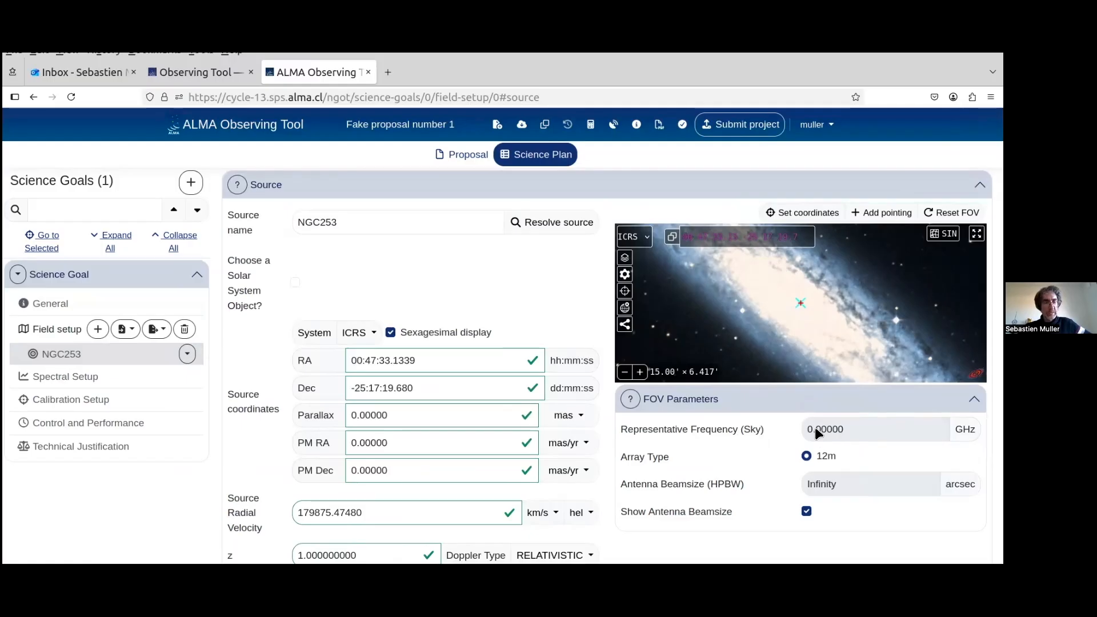
pyautogui.scroll(-4, 525, 316)
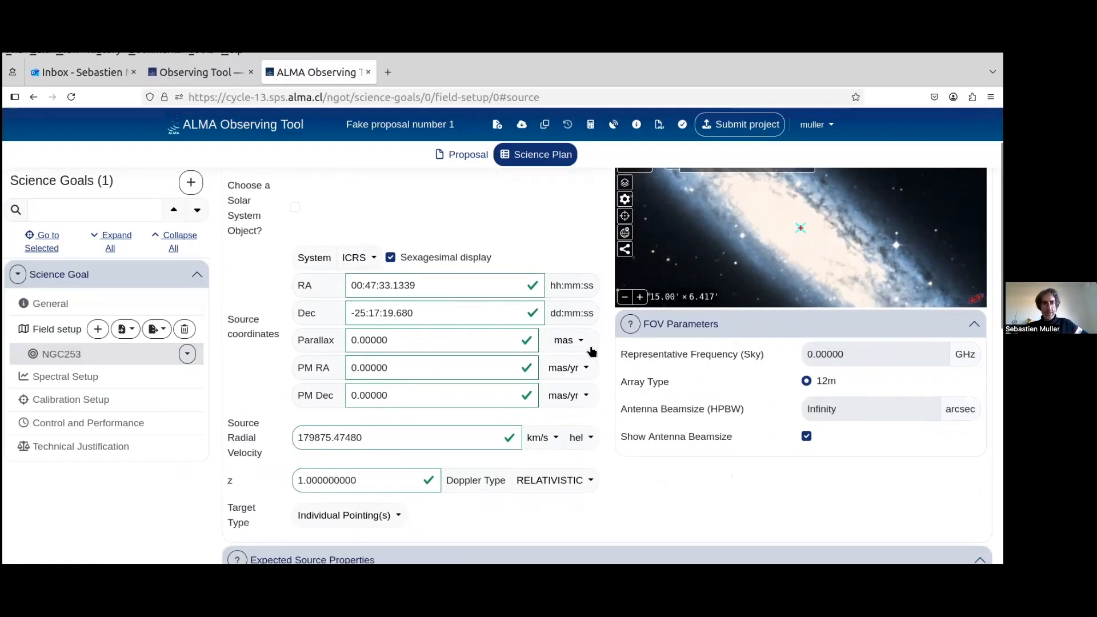
pyautogui.scroll(-2, 610, 355)
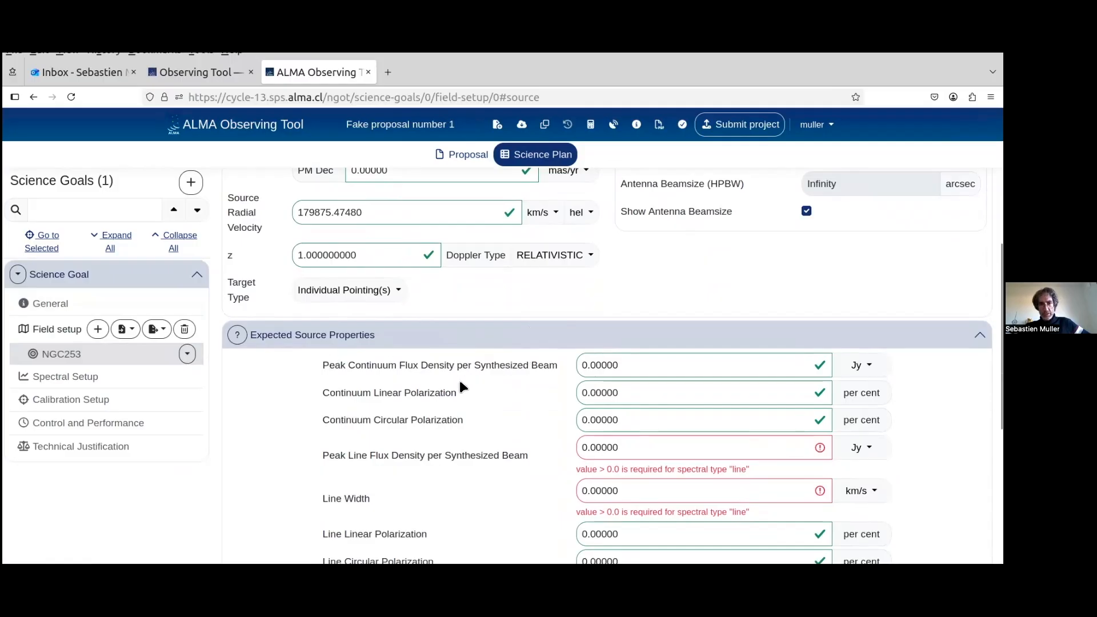
pyautogui.scroll(-2, 434, 406)
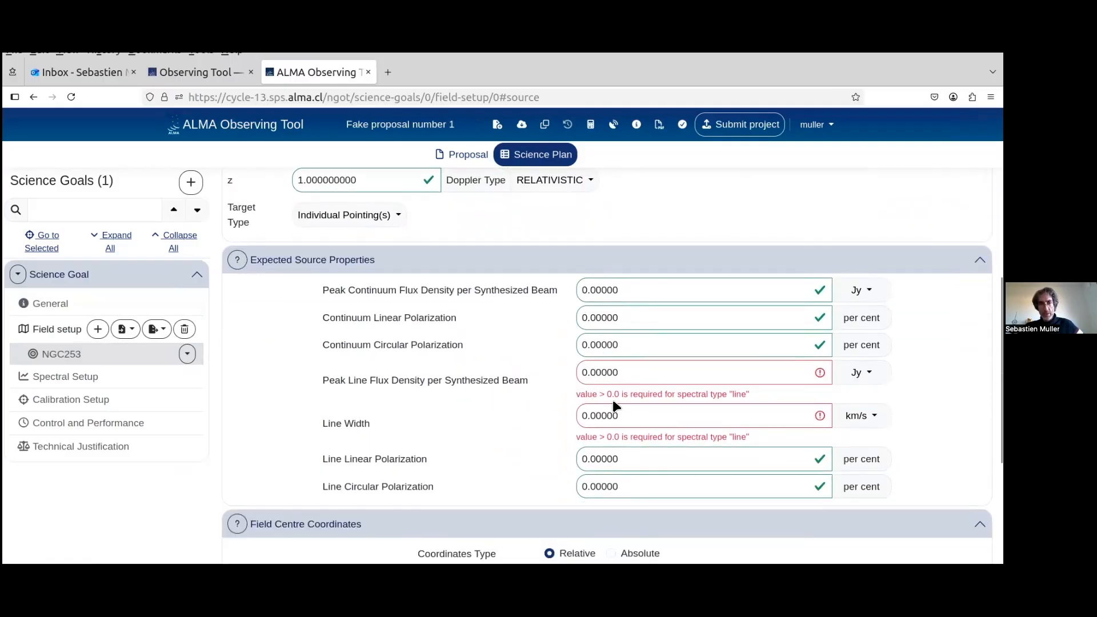
pyautogui.click(588, 291)
pyautogui.press('BackSpace')
pyautogui.write('1')
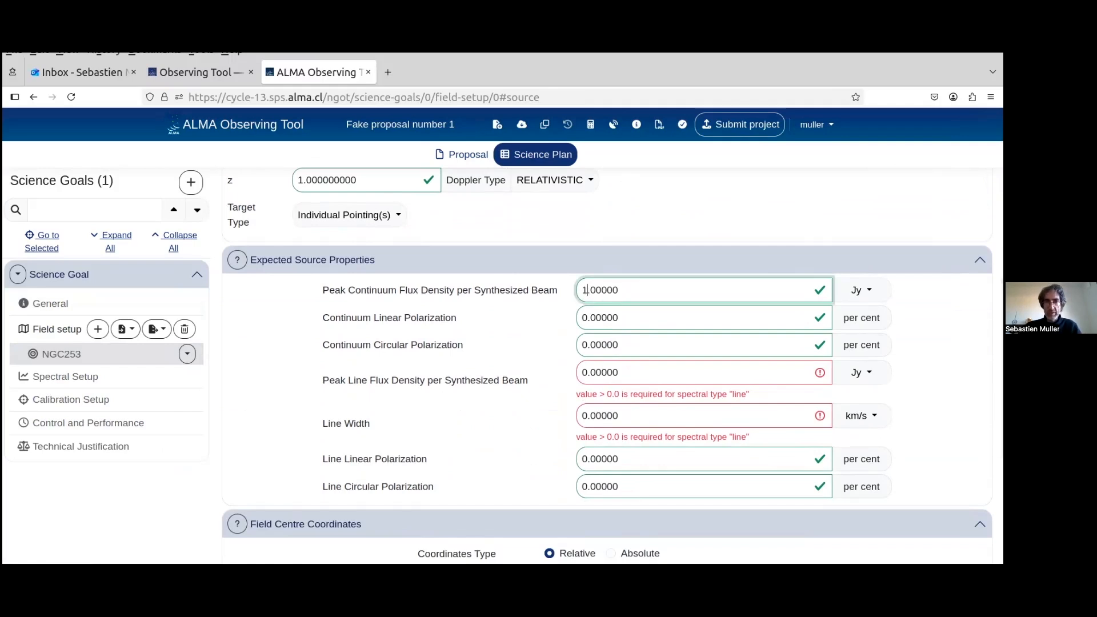
# Step: Set NGC253's peak line flux density per synthesized beam to 0.1 Jy and its line width to 10 km/s
pyautogui.click(595, 372)
pyautogui.press('BackSpace')
pyautogui.write('1')
pyautogui.click(664, 351)
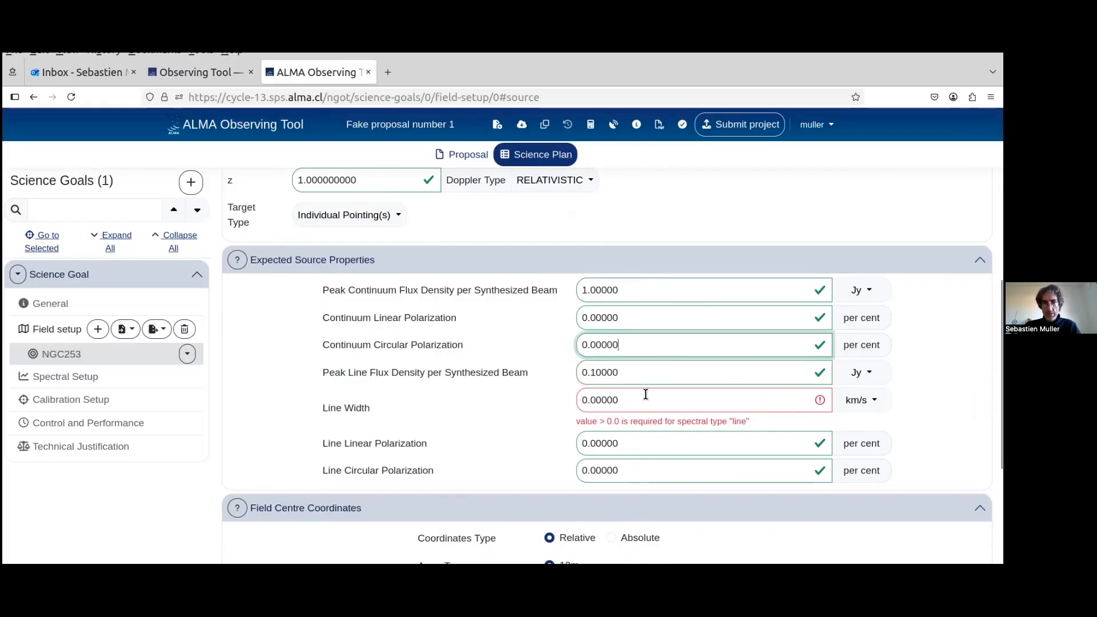
pyautogui.click(598, 401)
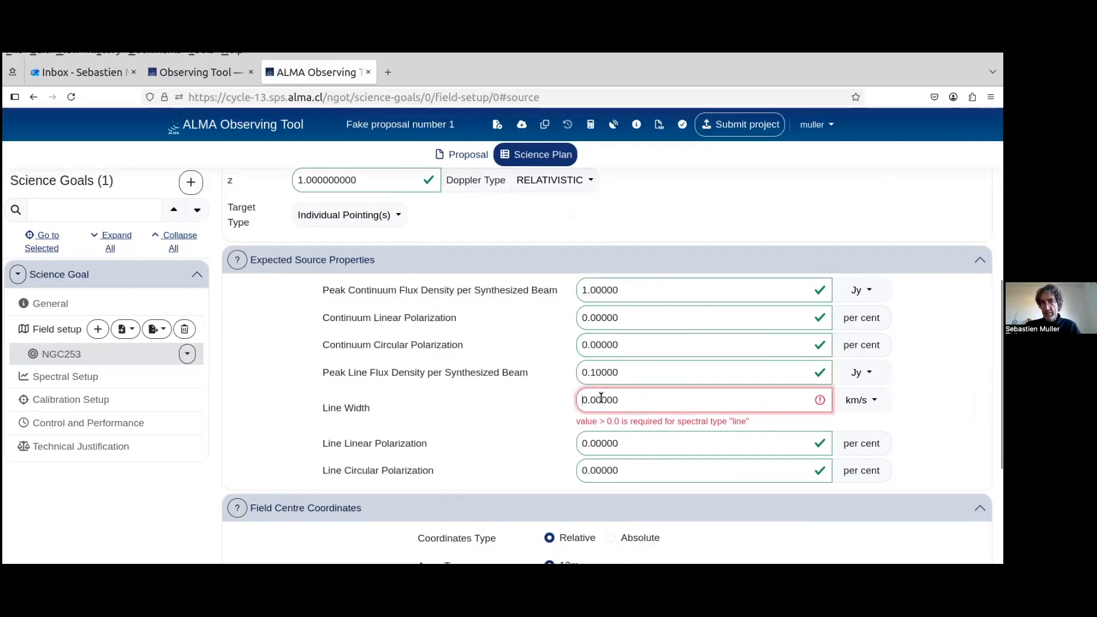
pyautogui.press('Home')
pyautogui.write('1')
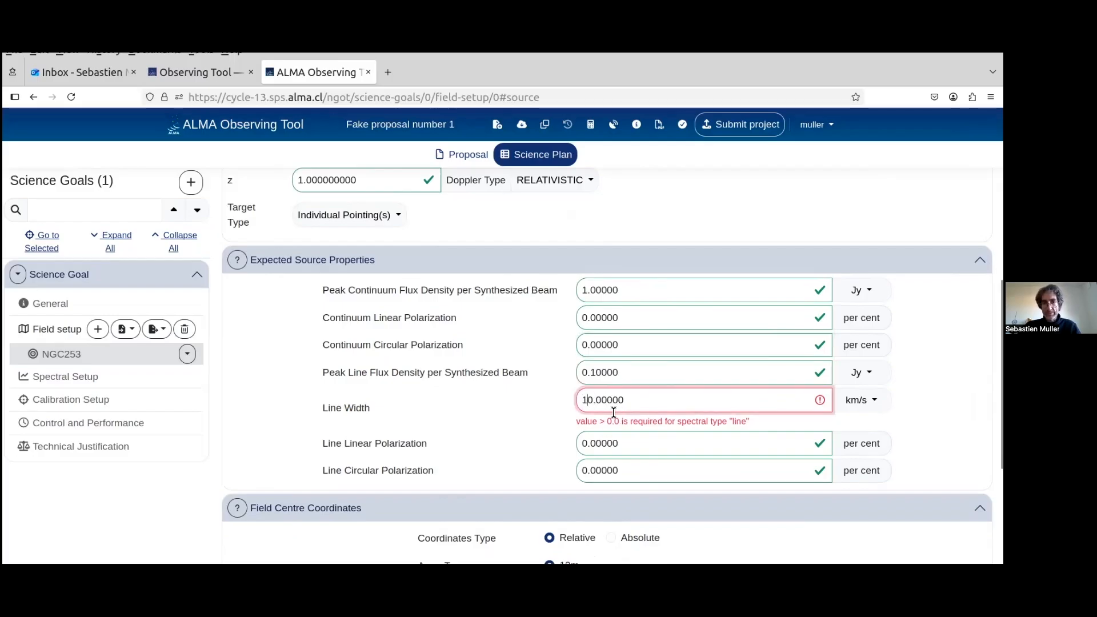
pyautogui.click(622, 449)
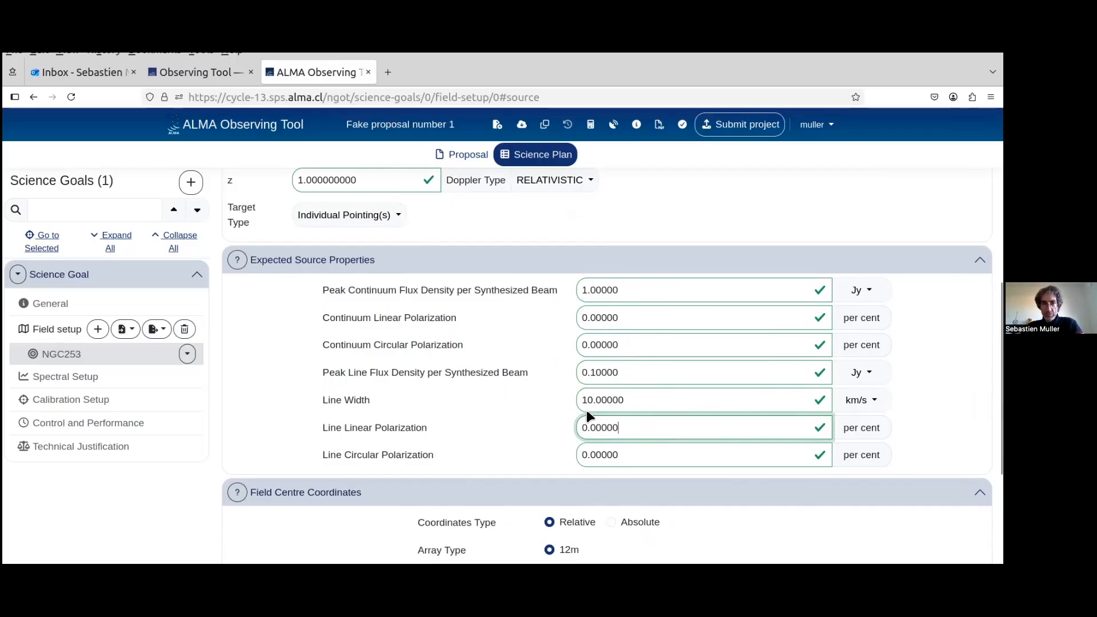
# Step: Review NGC253's field centre coordinates, expected source properties and source settings
pyautogui.scroll(-3, 514, 371)
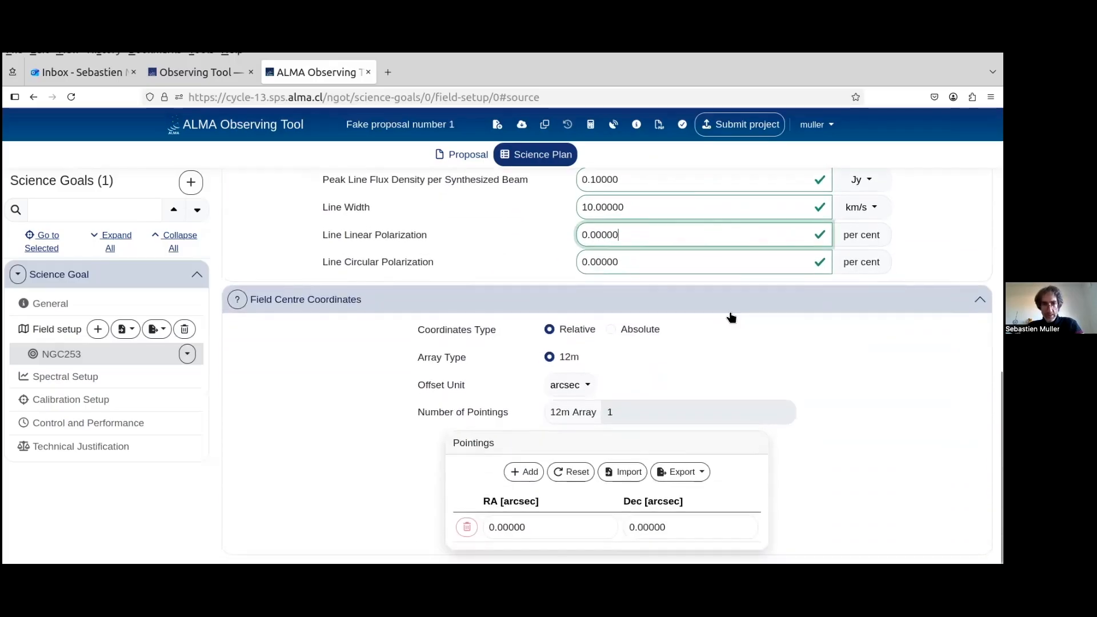
pyautogui.scroll(6, 763, 306)
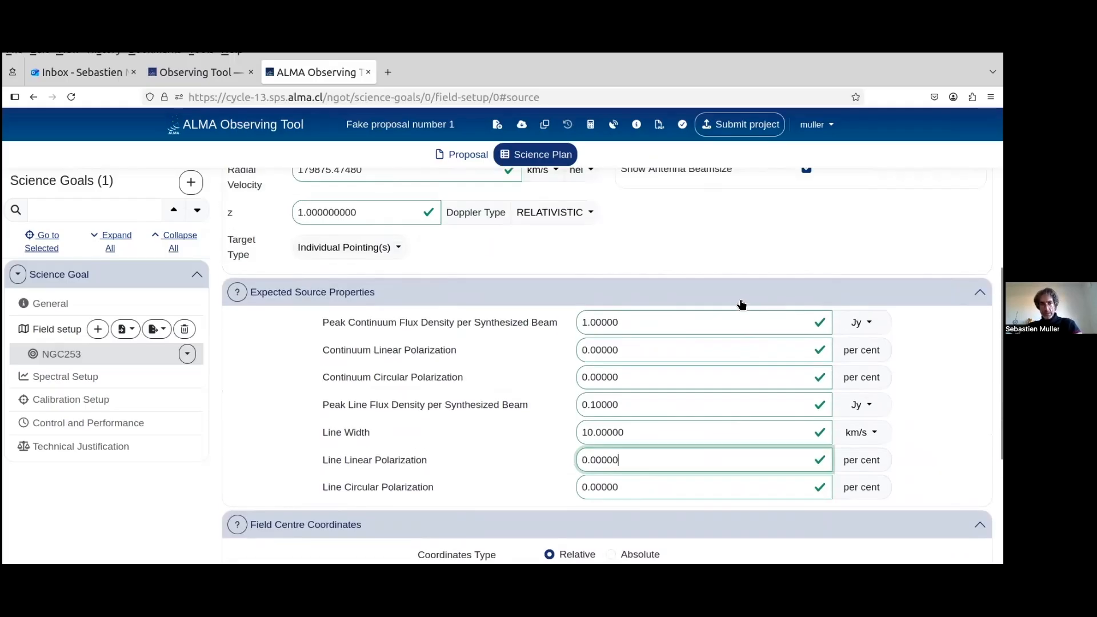
pyautogui.scroll(-1, 750, 324)
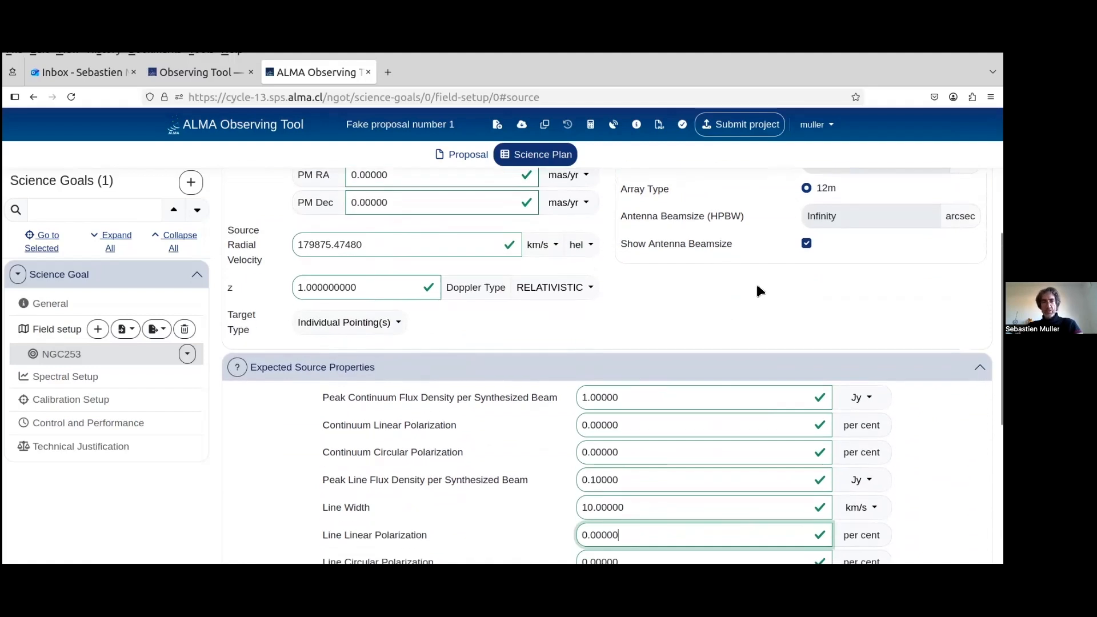
pyautogui.scroll(-2, 764, 289)
pyautogui.scroll(-3, 840, 313)
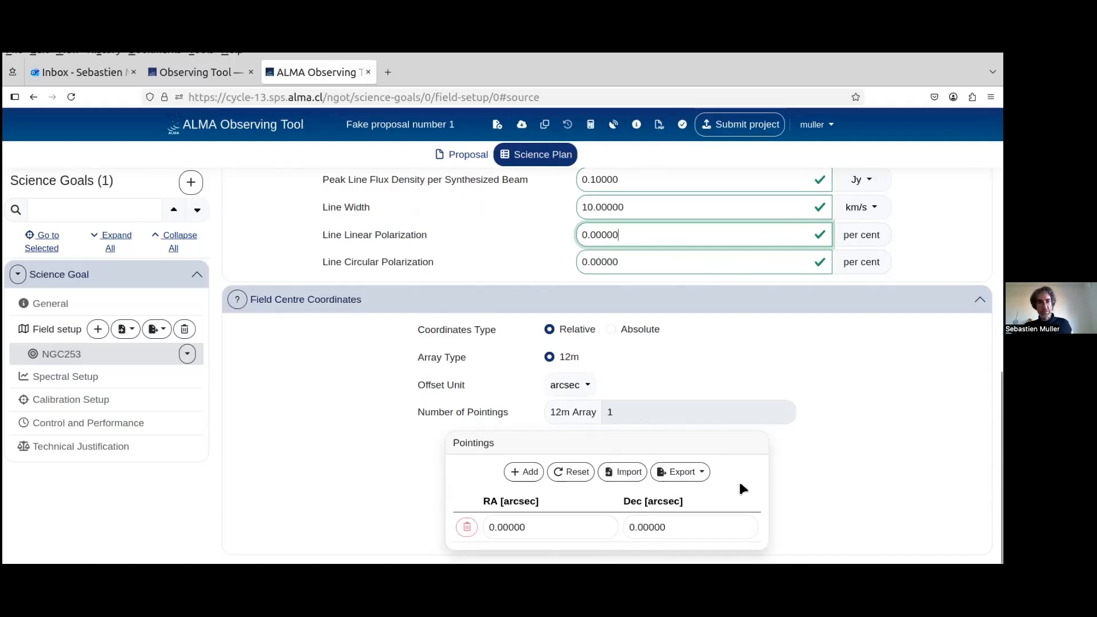
pyautogui.scroll(5, 282, 409)
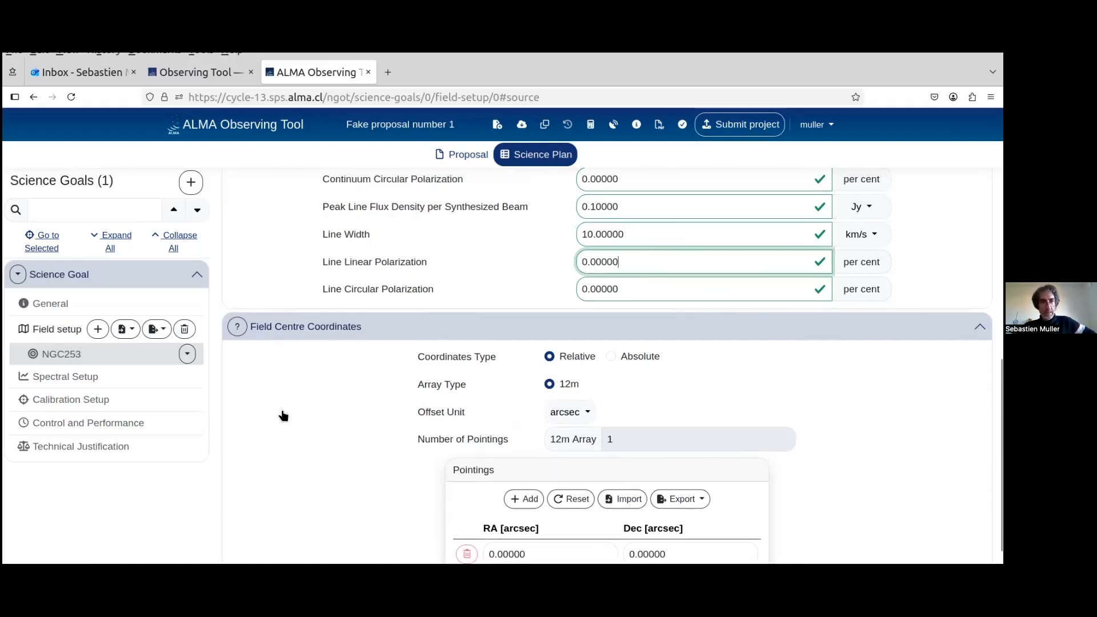
pyautogui.scroll(4, 443, 379)
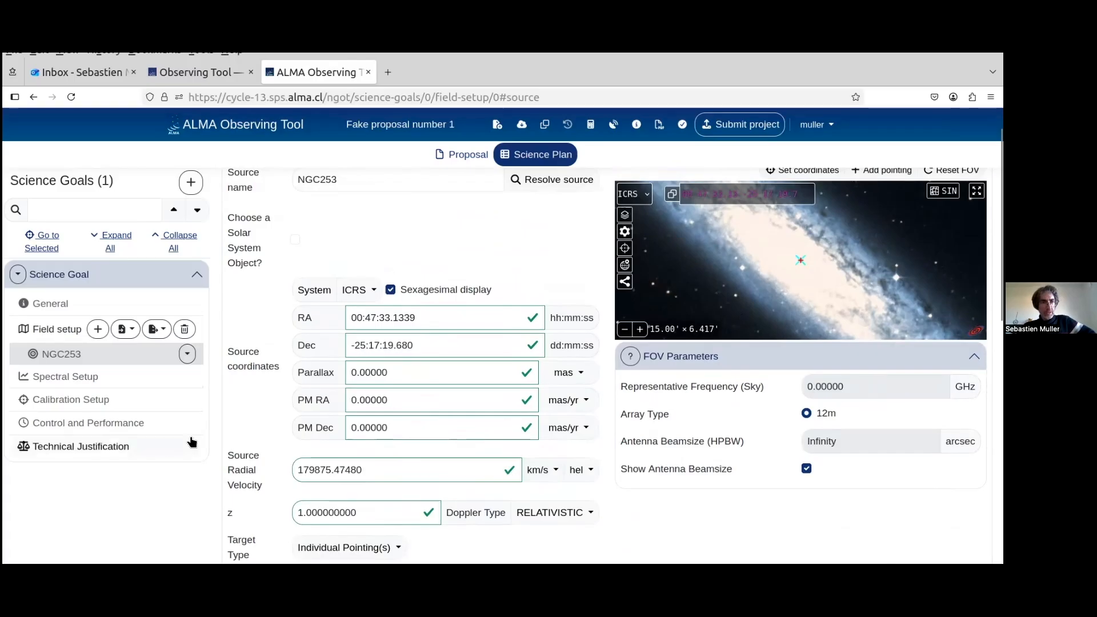
# Step: Open the science goal's spectral setup and start adding a spectral window centred on a spectral line to Baseband-1
pyautogui.click(54, 377)
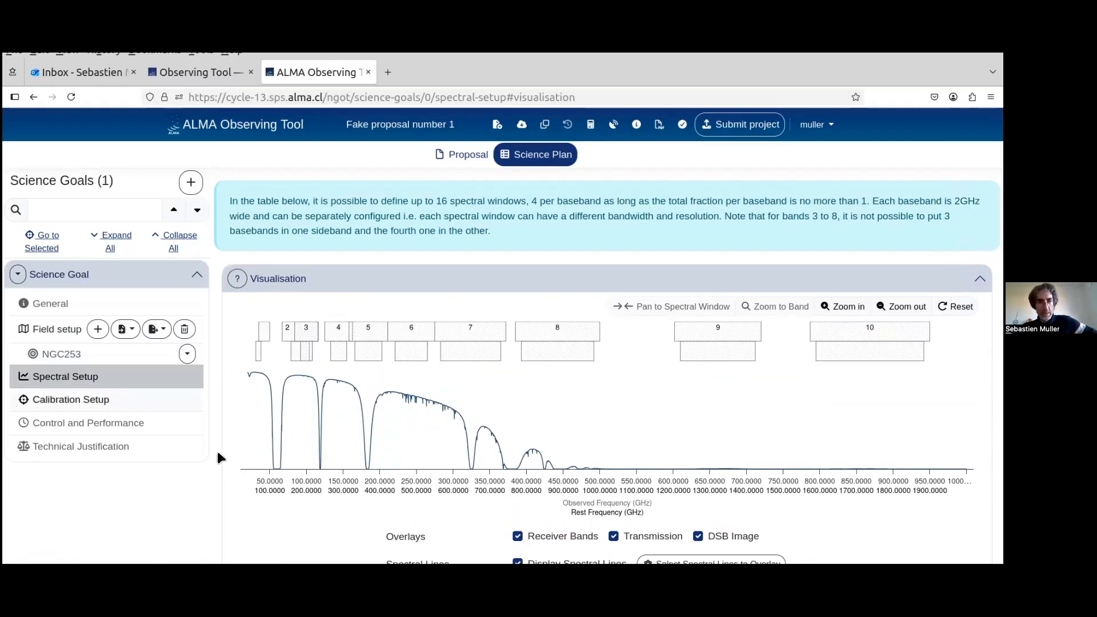
pyautogui.scroll(-3, 526, 430)
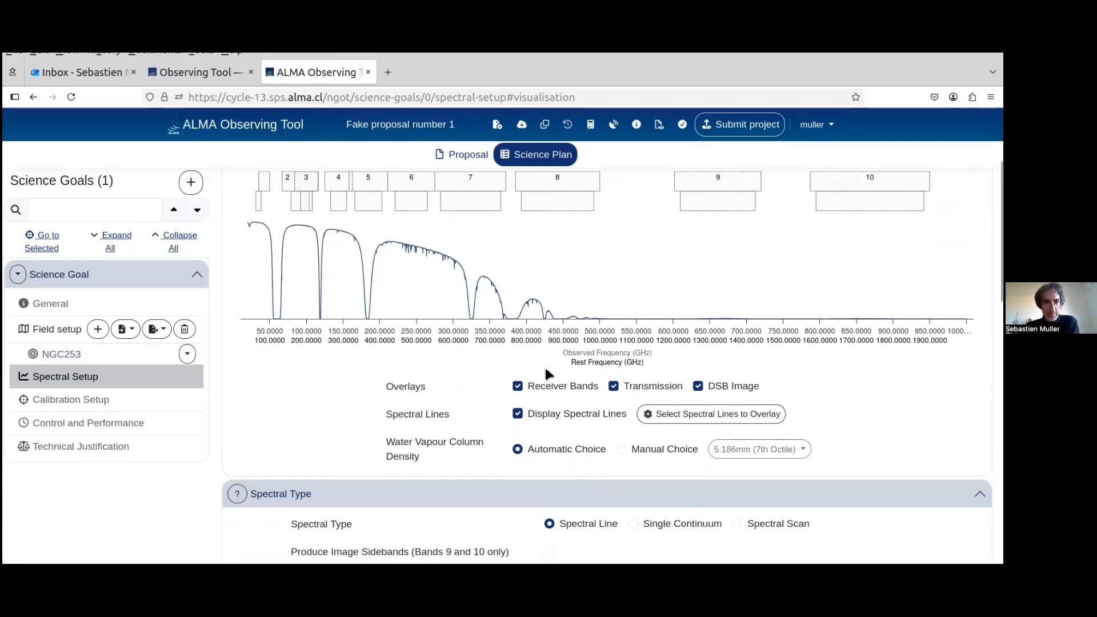
pyautogui.scroll(-1, 434, 348)
pyautogui.scroll(2, 436, 350)
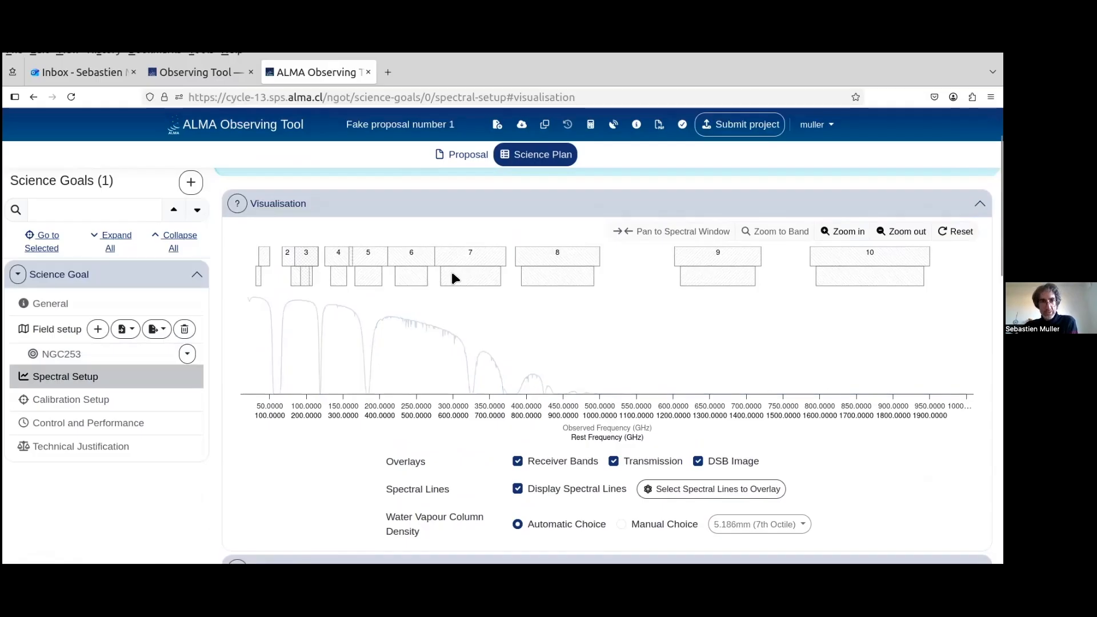
pyautogui.scroll(-3, 733, 283)
pyautogui.scroll(-4, 656, 278)
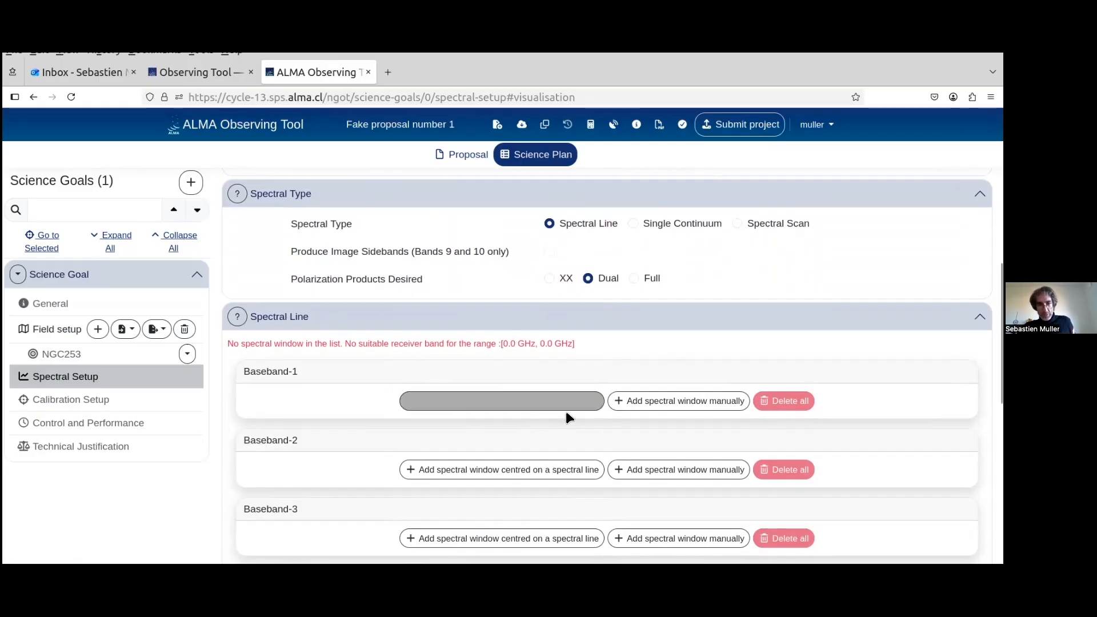
pyautogui.click(485, 406)
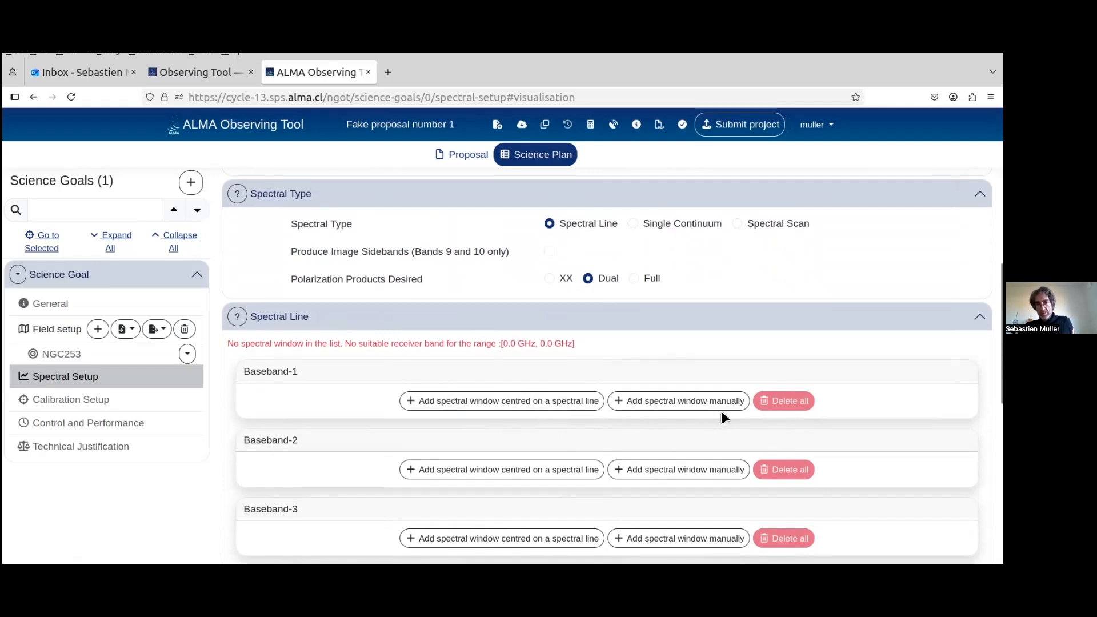
pyautogui.click(538, 407)
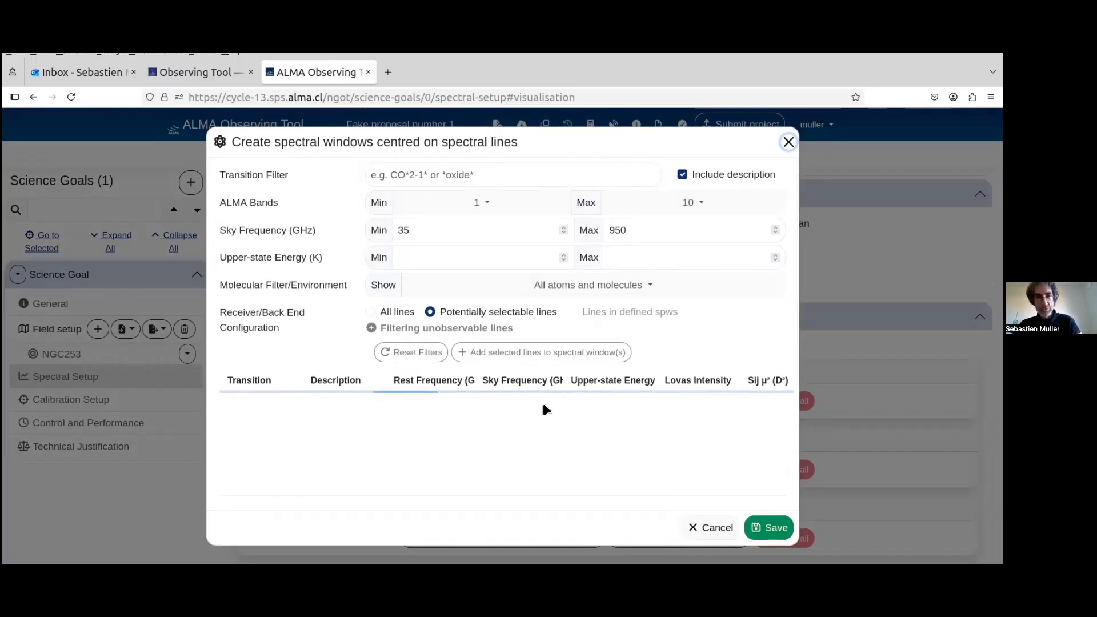
# Step: Filter the list of spectral line transitions by CO*
pyautogui.click(459, 175)
pyautogui.write('CO')
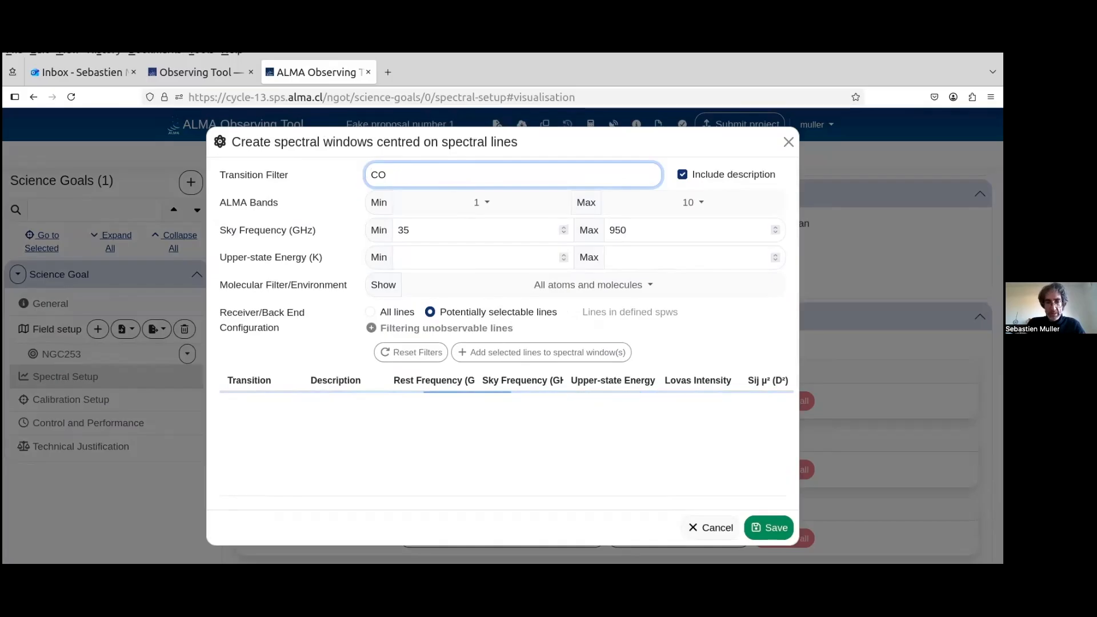
pyautogui.write('*')
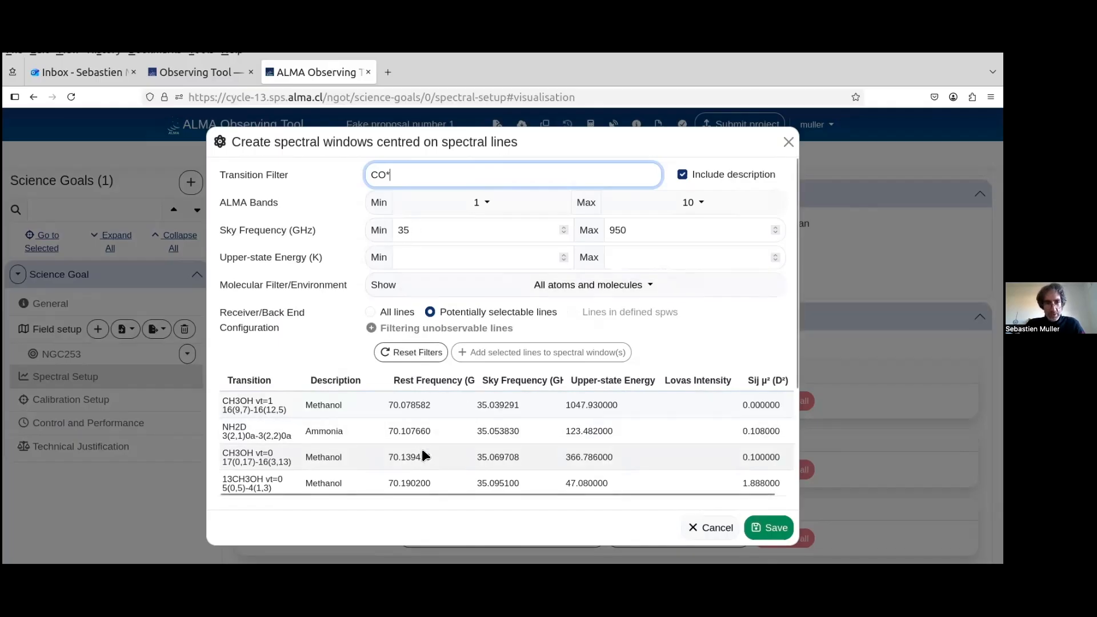
pyautogui.scroll(-5, 424, 452)
pyautogui.scroll(-5, 424, 452)
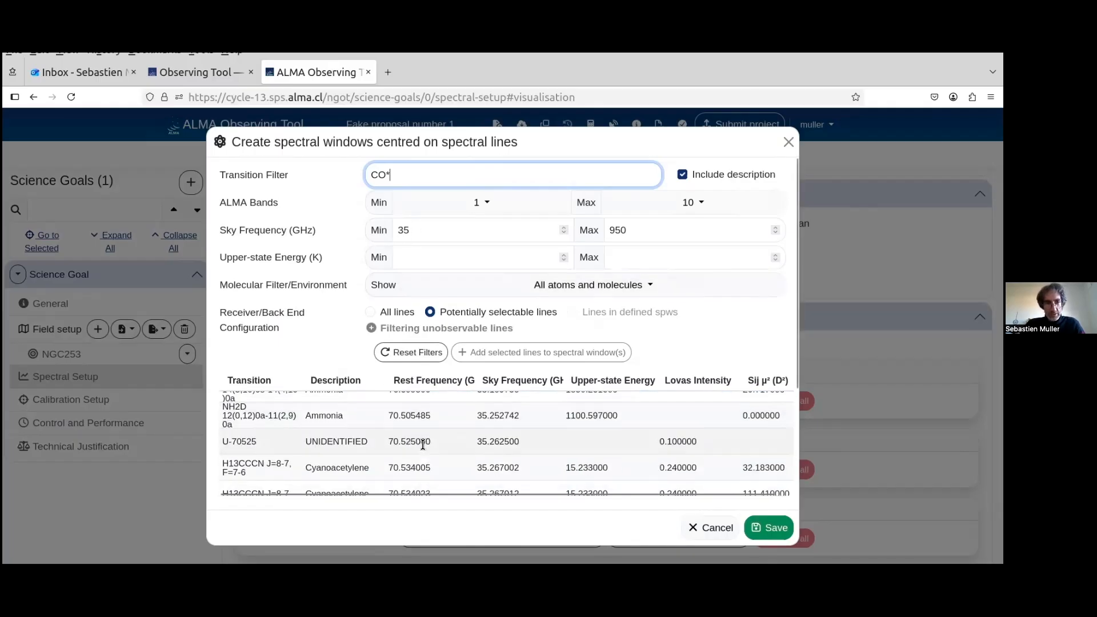
pyautogui.scroll(5, 424, 449)
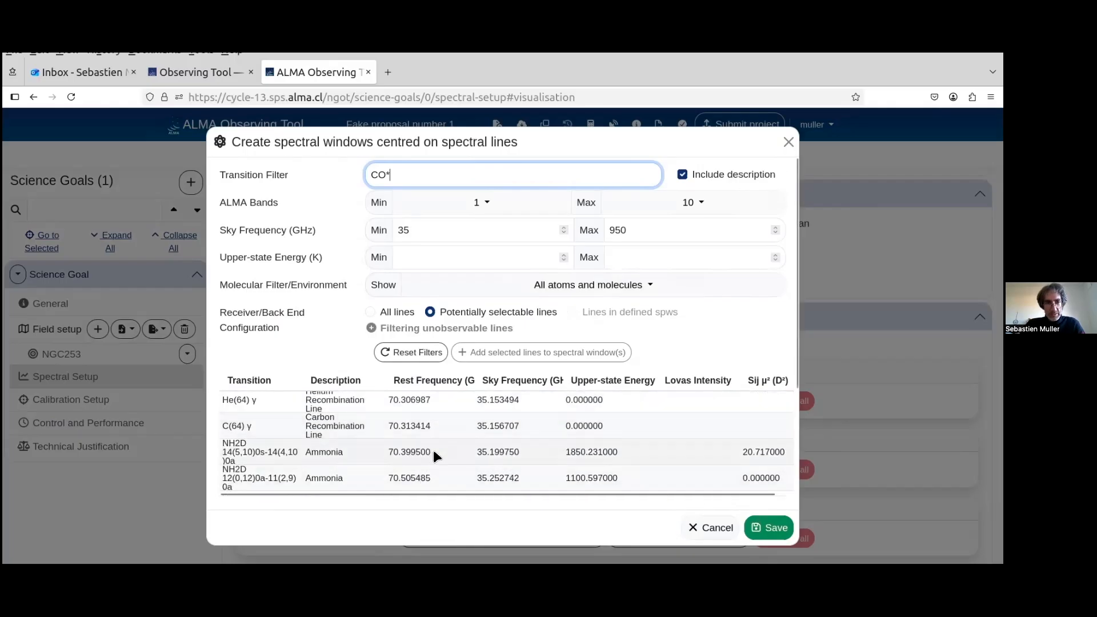
pyautogui.click(782, 334)
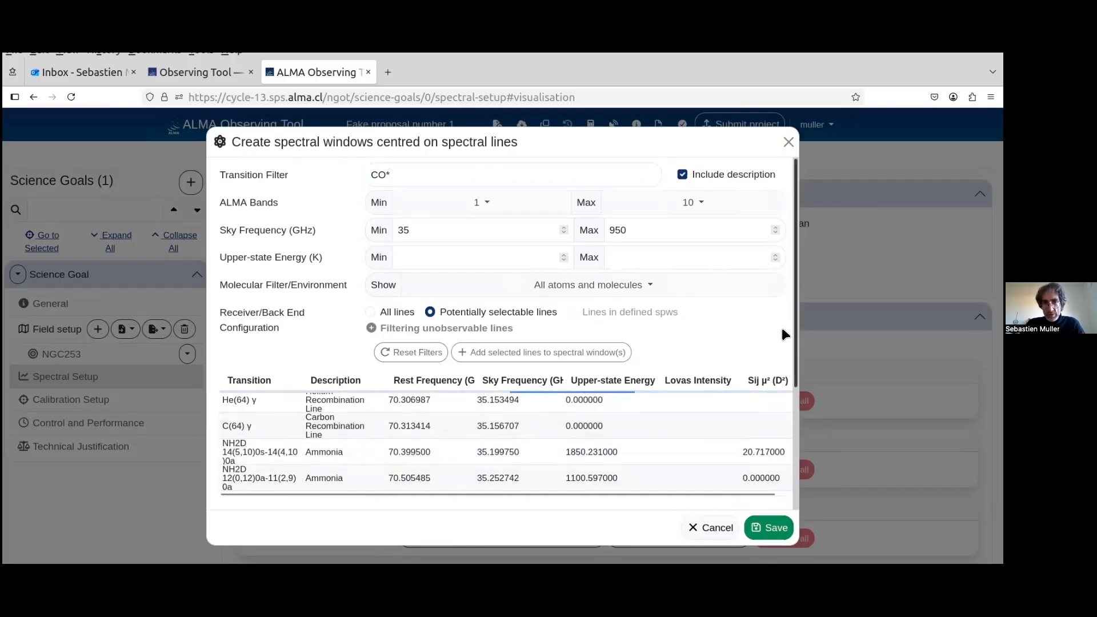
# Step: Try narrowing the transition filter to CO(3-2)* and to CO*(3-2)*
pyautogui.click(399, 178)
pyautogui.write('(3-2)')
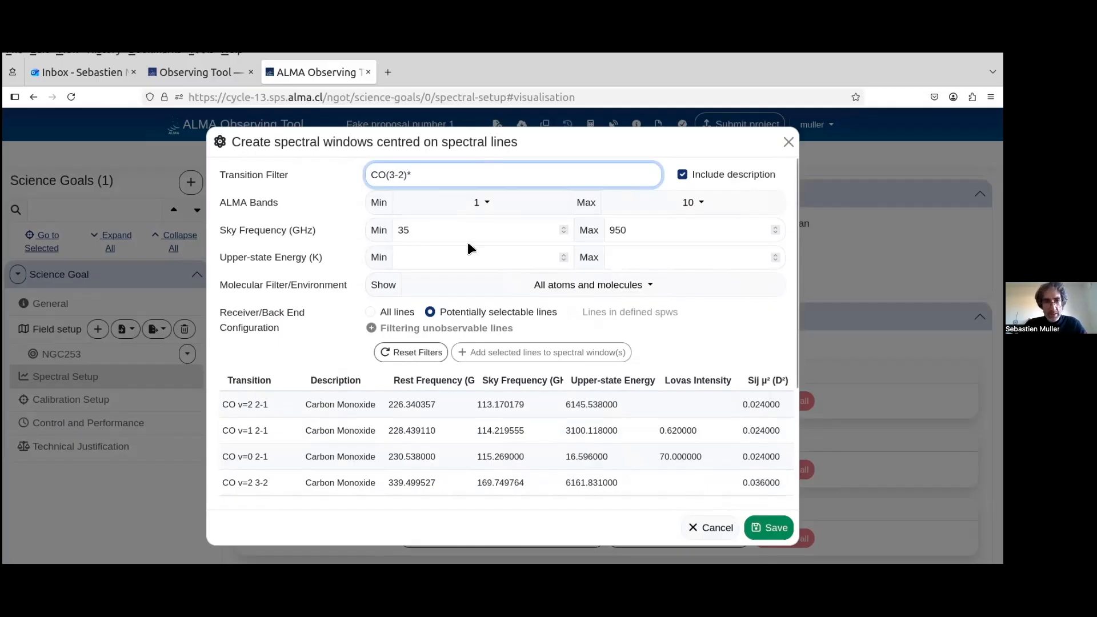
pyautogui.click(762, 341)
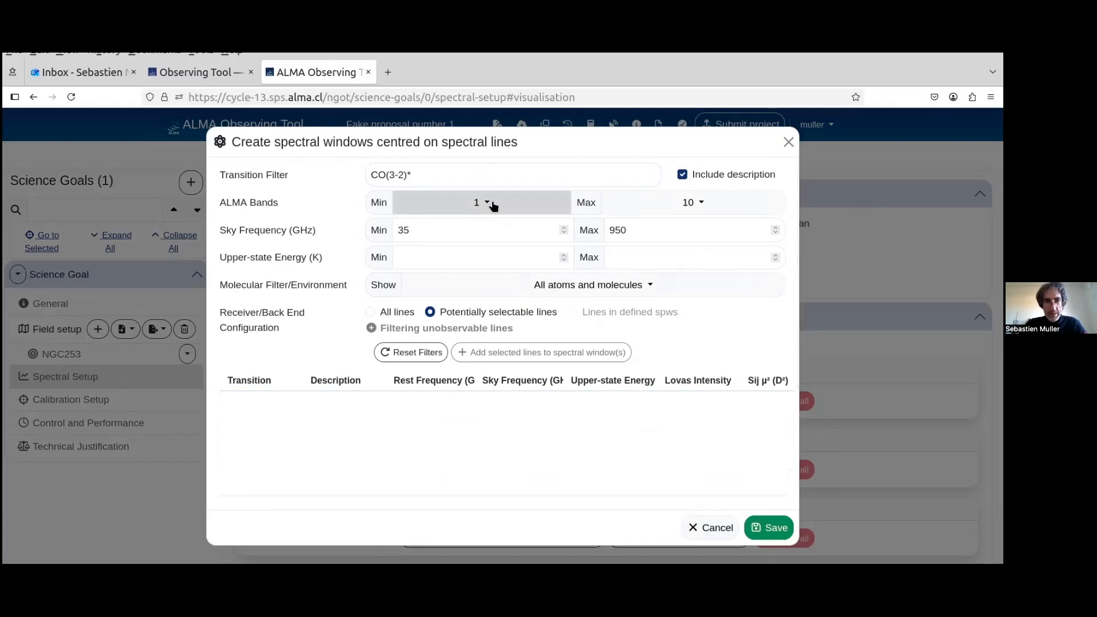
pyautogui.click(387, 175)
pyautogui.write('*')
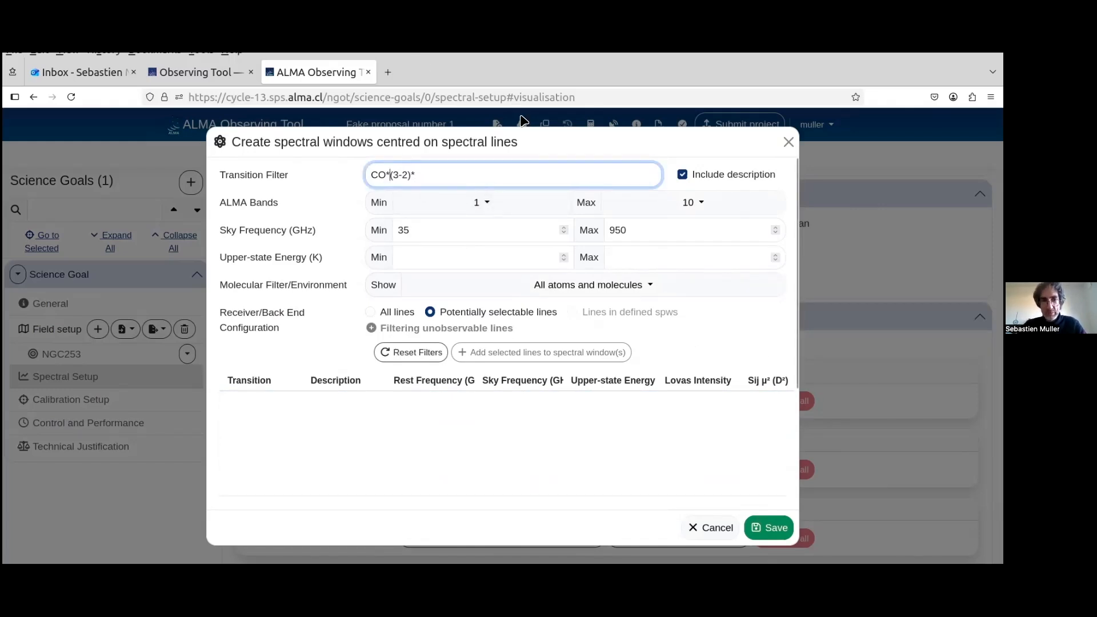
pyautogui.click(757, 328)
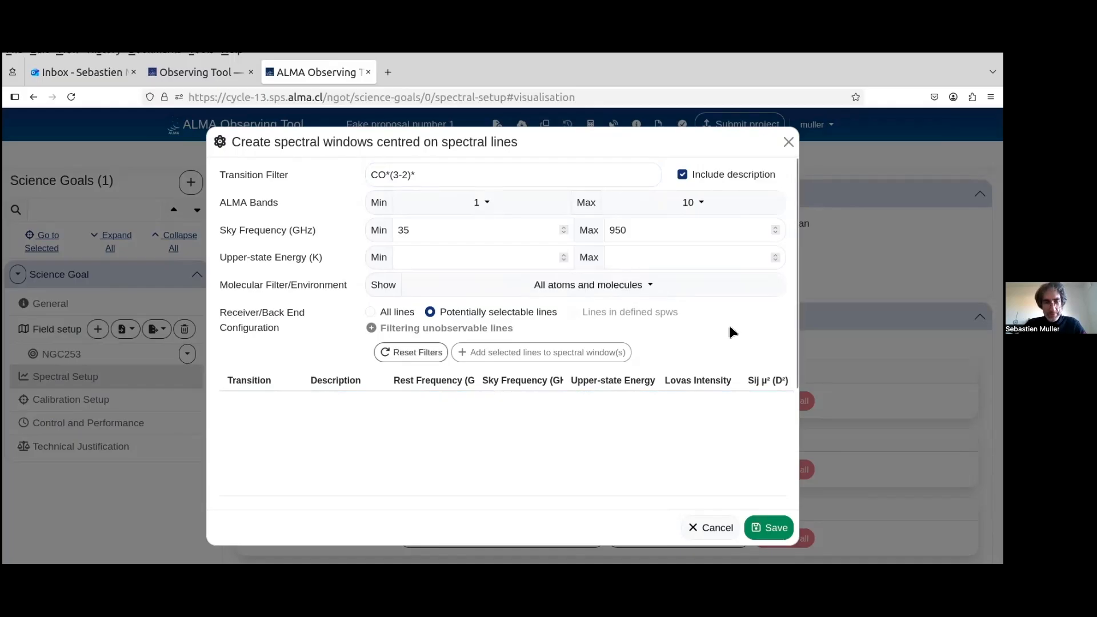
# Step: Remove the 3-2 part from the transition filter to restore it to CO*
pyautogui.click(413, 177)
pyautogui.write('*')
pyautogui.click(422, 174)
pyautogui.press('Left')
pyautogui.press('BackSpace')
pyautogui.press('BackSpace')
pyautogui.press('BackSpace')
pyautogui.press('BackSpace')
pyautogui.press('BackSpace')
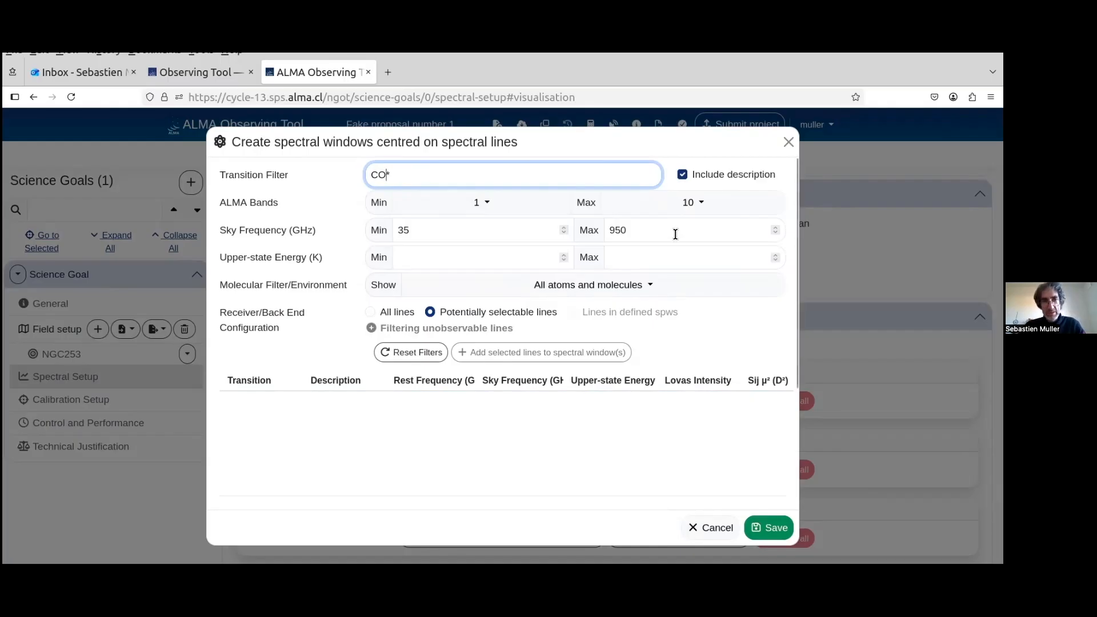
pyautogui.click(709, 321)
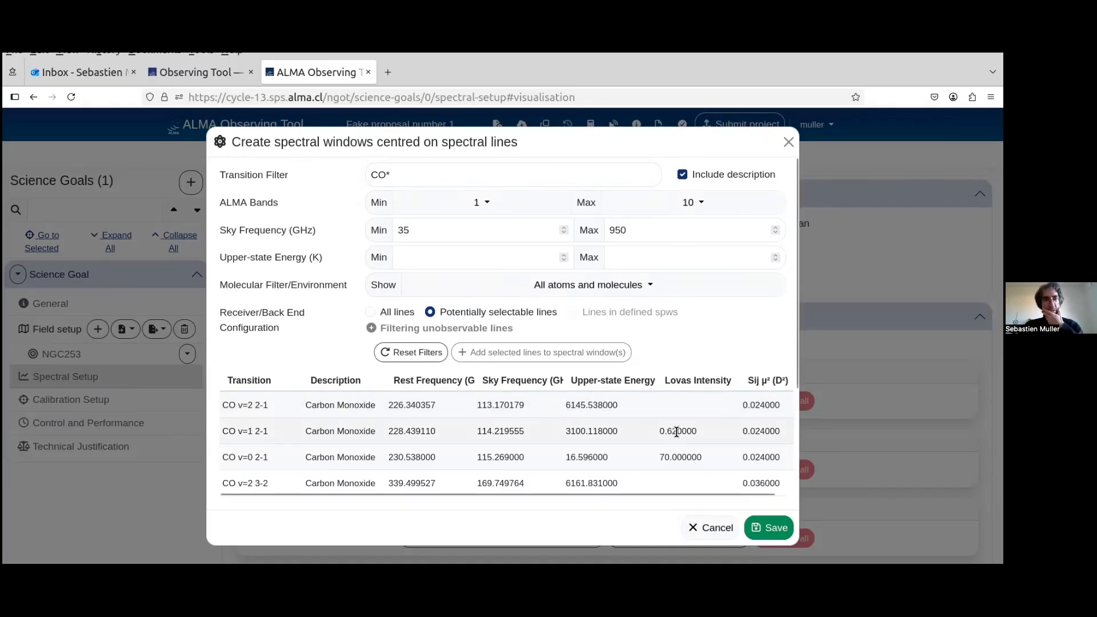
# Step: Add the CO v=0 3-2 transition from the line list as a spectral window in Baseband-1
pyautogui.scroll(-3, 435, 434)
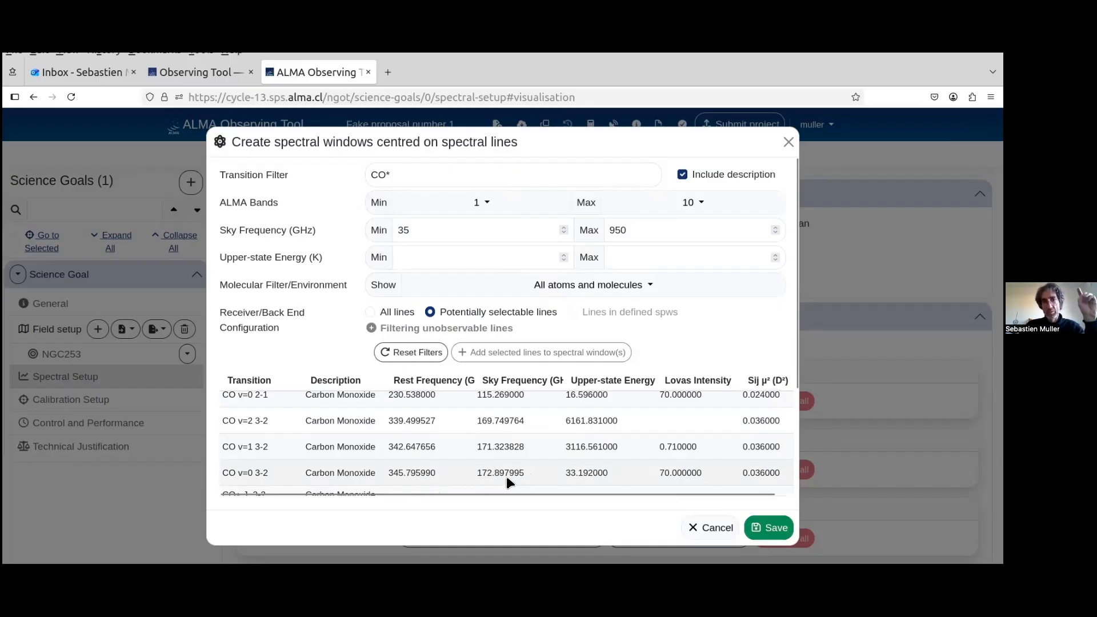
pyautogui.doubleClick(421, 474)
pyautogui.scroll(-2, 622, 391)
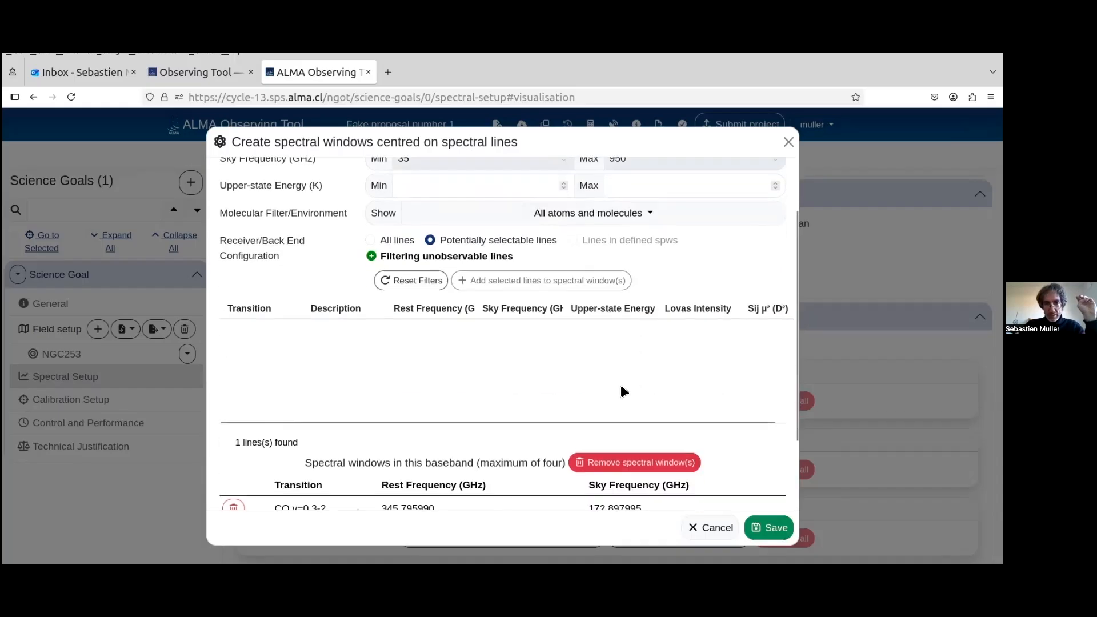
# Step: Save the CO v=0 3-2 window in Baseband-1 and set its bandwidth and resolution to 1875.000 MHz, 1.129 MHz (2-bit)
pyautogui.scroll(-2, 465, 396)
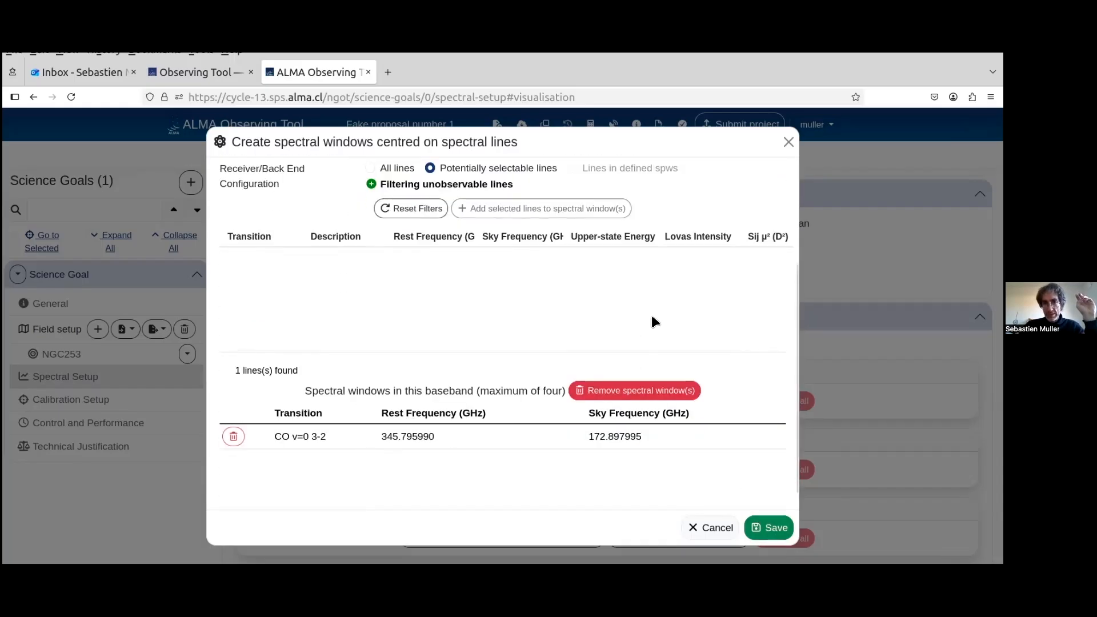
pyautogui.click(776, 528)
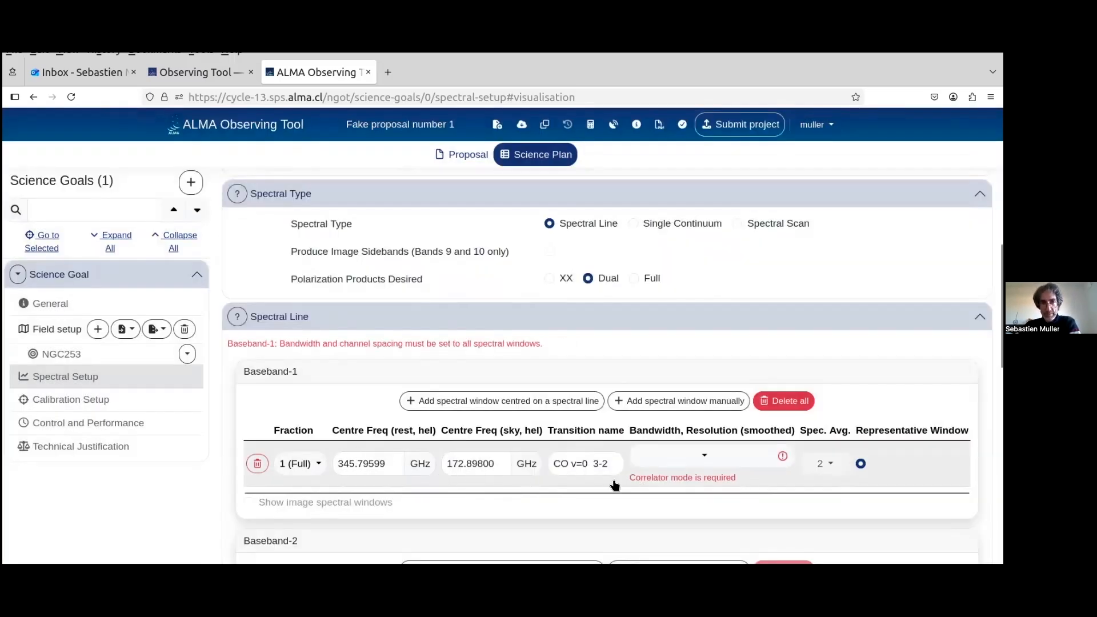
pyautogui.click(705, 459)
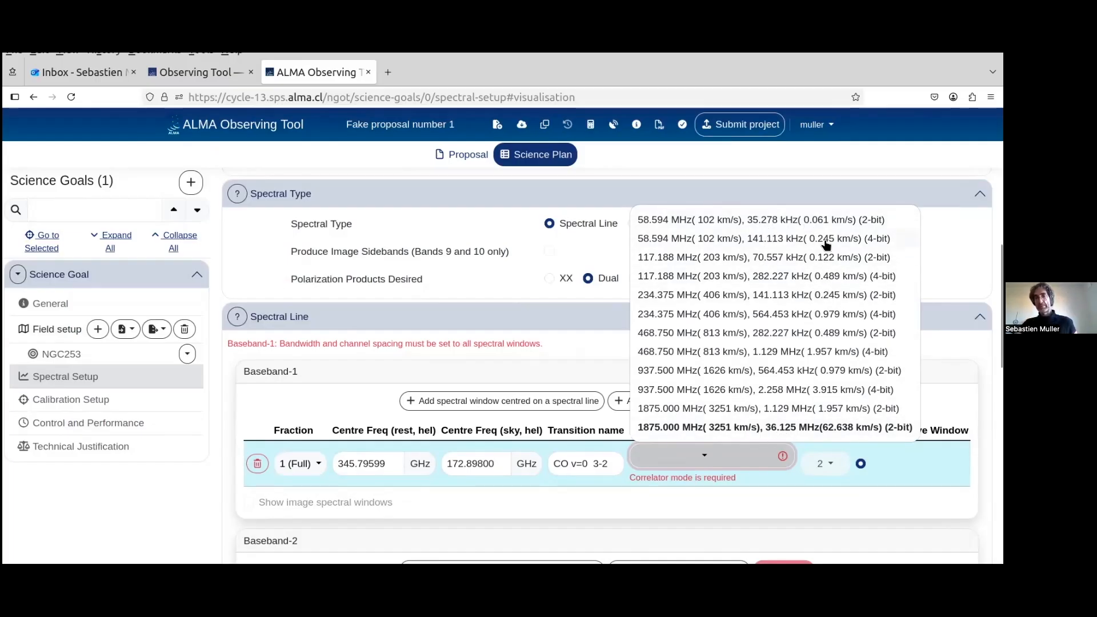
pyautogui.click(784, 409)
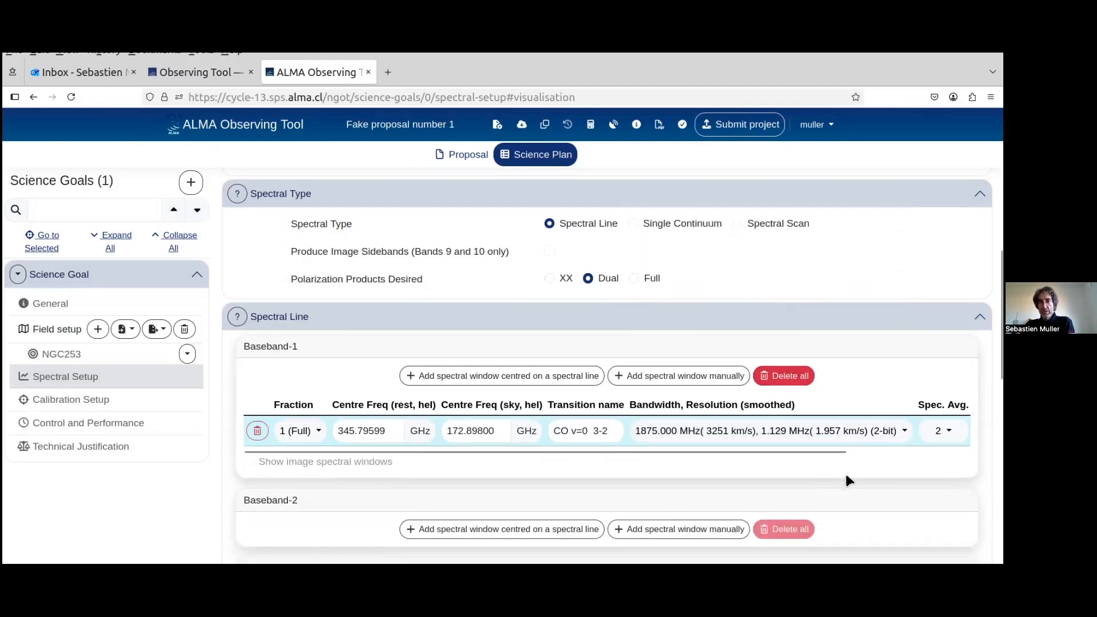
# Step: Zoom the spectral visualisation to the receiver band to inspect the placement of the CO v=0 3-2 window and the sidebands
pyautogui.scroll(4, 670, 366)
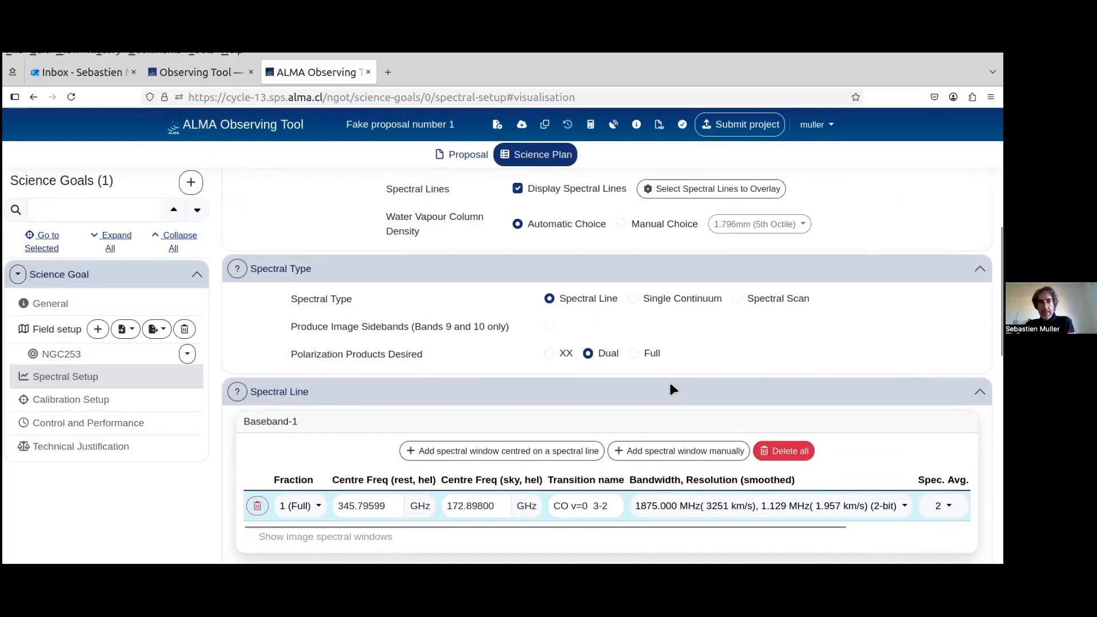
pyautogui.scroll(3, 667, 404)
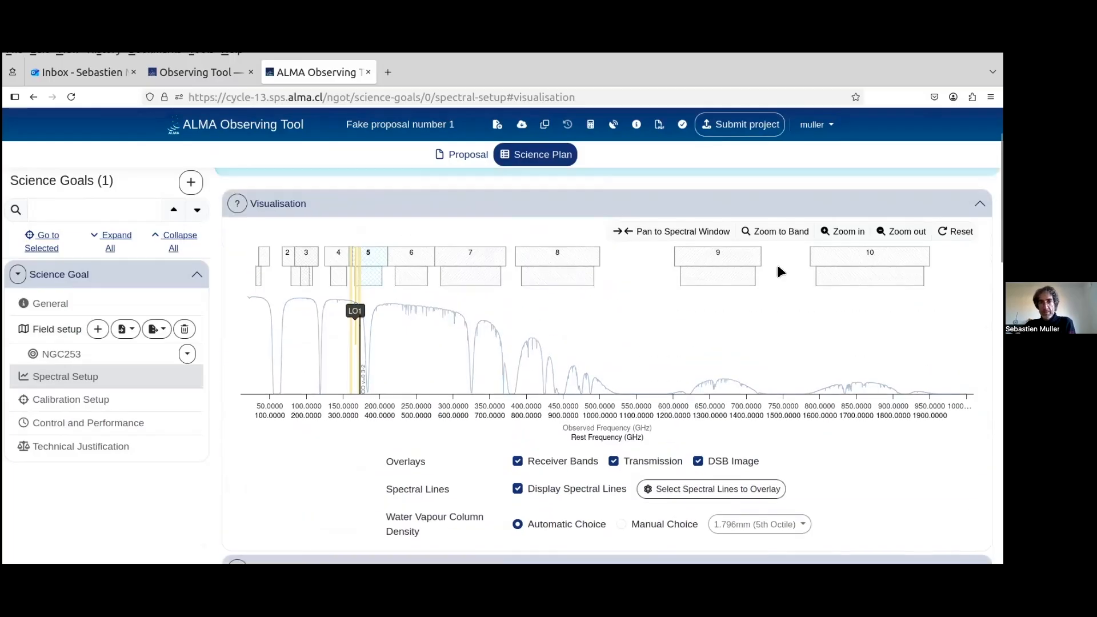
pyautogui.click(786, 232)
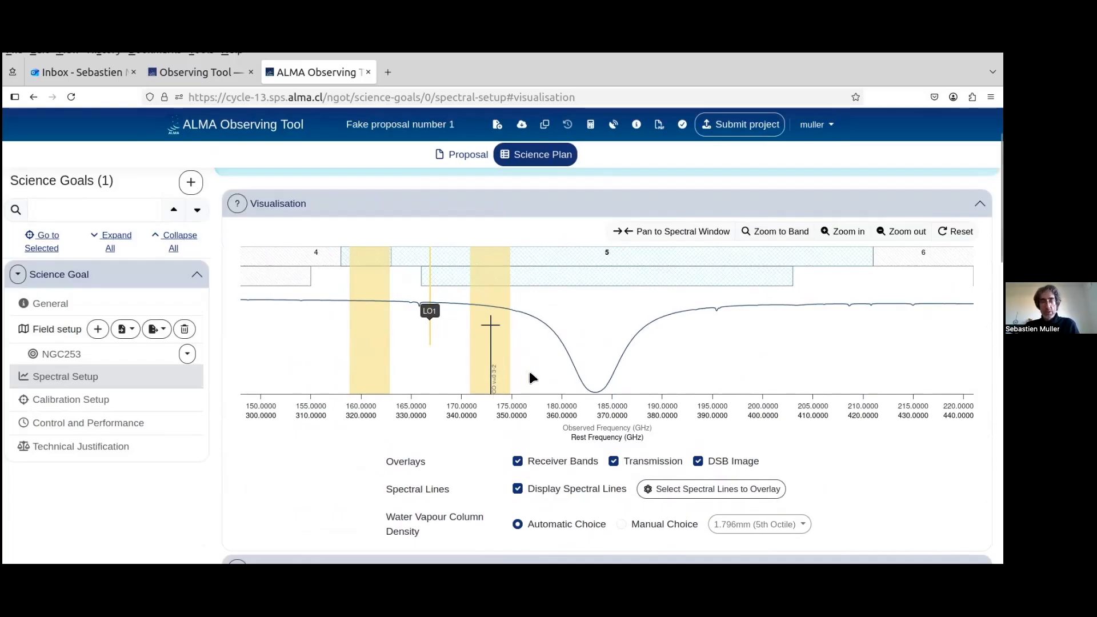
# Step: Add a manual spectral window to Baseband-2 with a sky centre frequency of 171 GHz
pyautogui.scroll(-2, 507, 324)
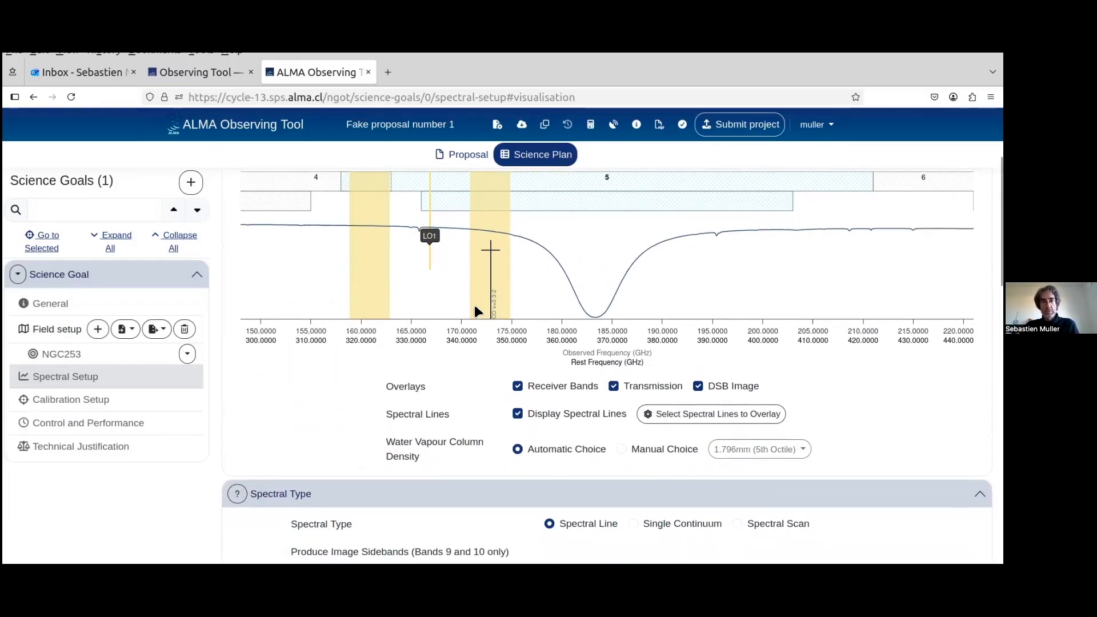
pyautogui.scroll(-8, 482, 268)
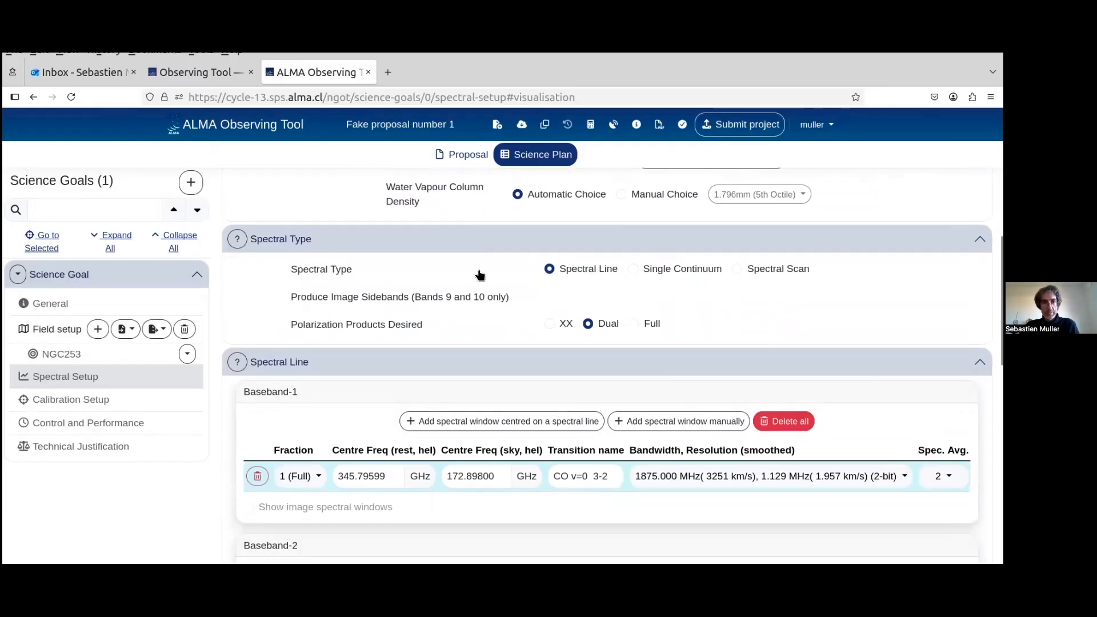
pyautogui.scroll(-2, 434, 299)
pyautogui.scroll(2, 646, 342)
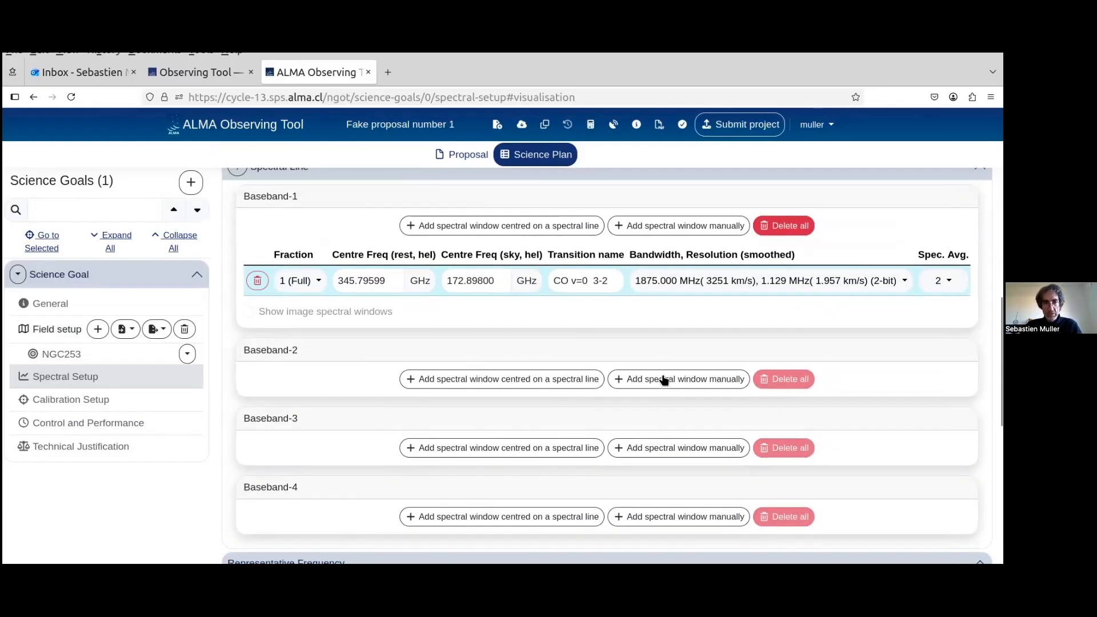
pyautogui.click(680, 380)
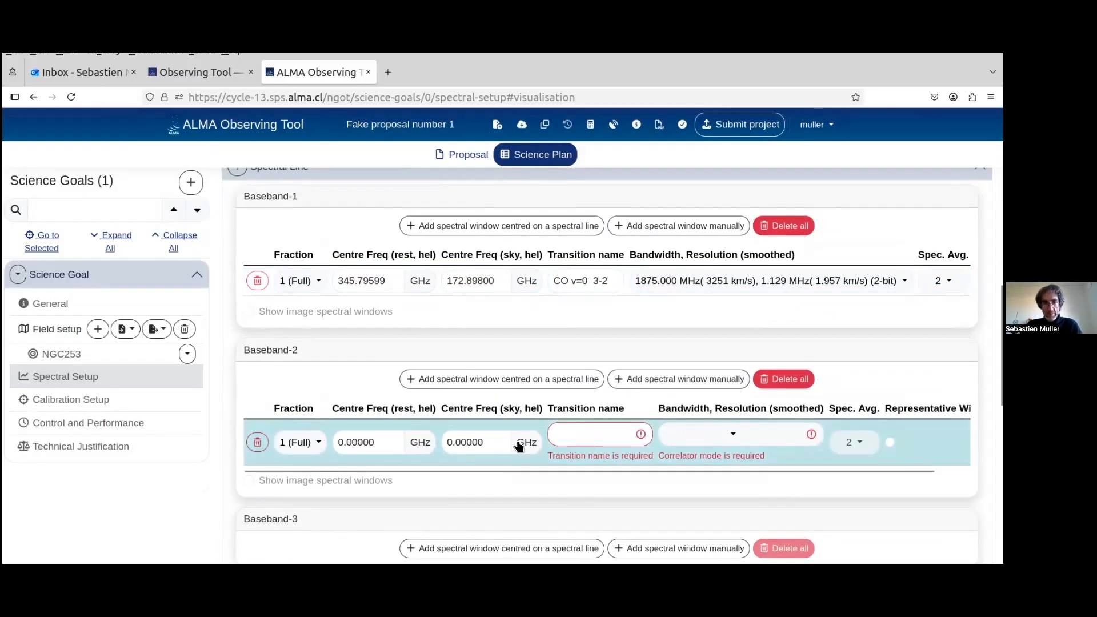
pyautogui.click(447, 443)
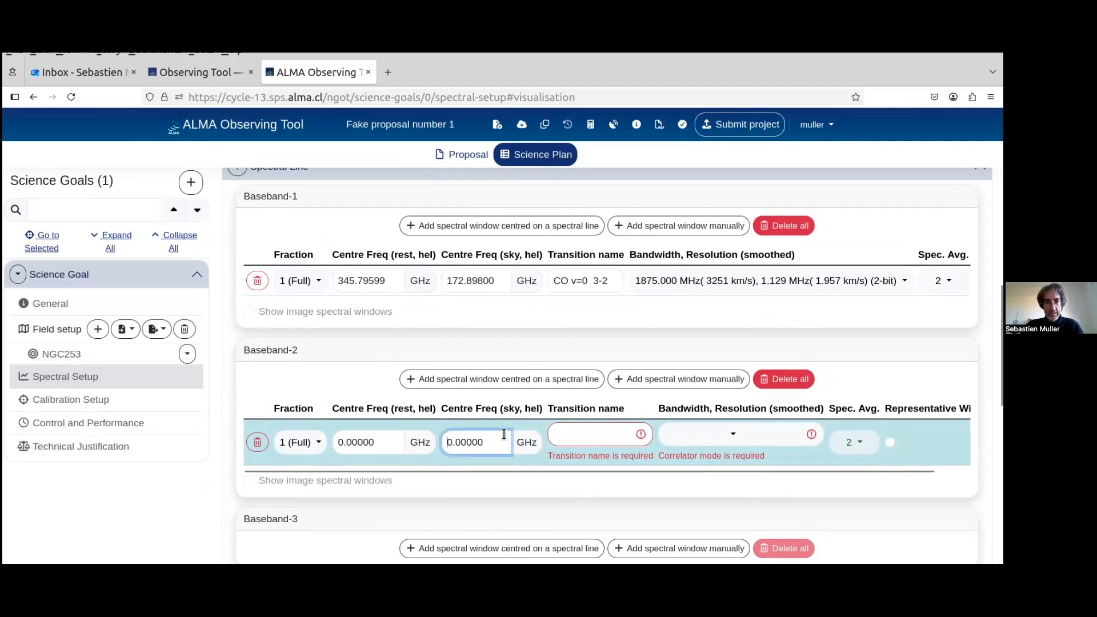
pyautogui.press('Delete')
pyautogui.press('Delete')
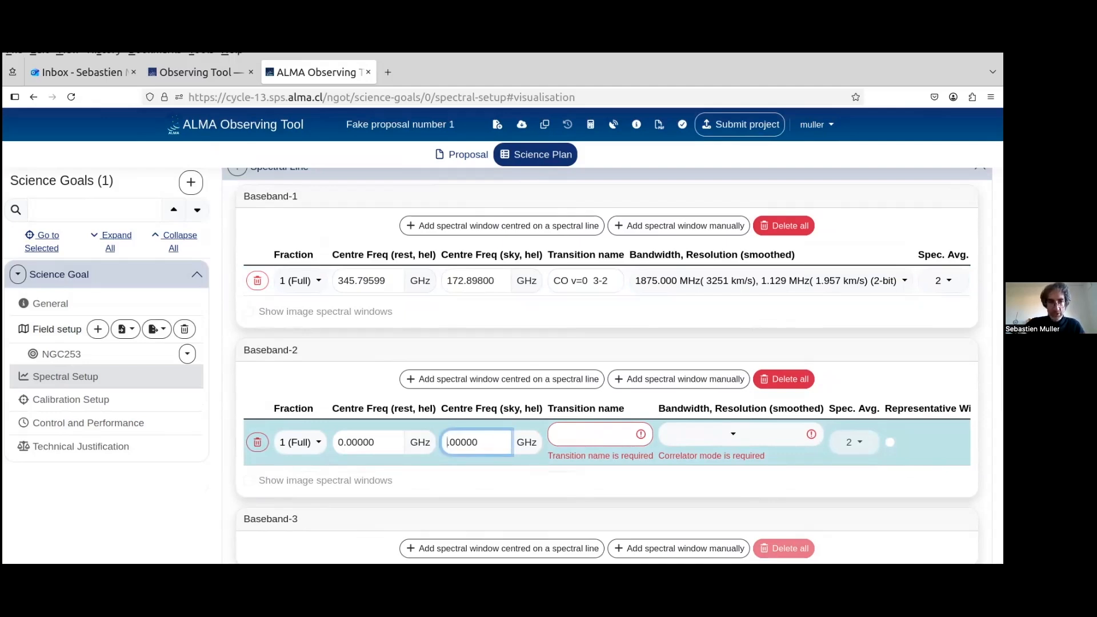
pyautogui.write('171')
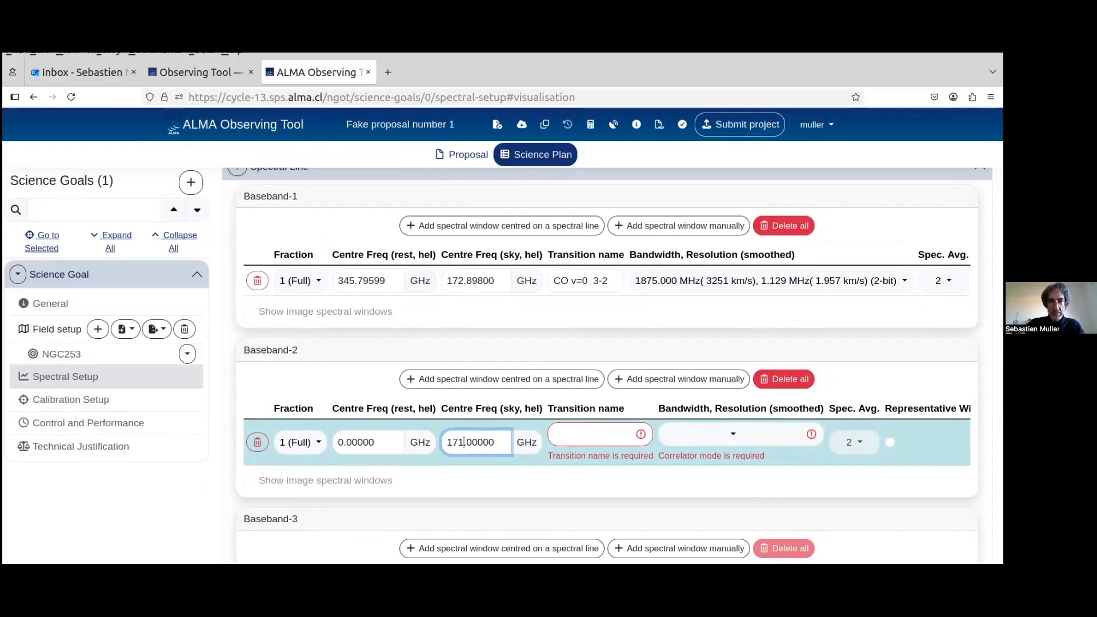
# Step: Name the Baseband-2 transition line 2 and set its bandwidth and resolution to 1875.000 MHz, 1.129 MHz (2-bit)
pyautogui.click(601, 439)
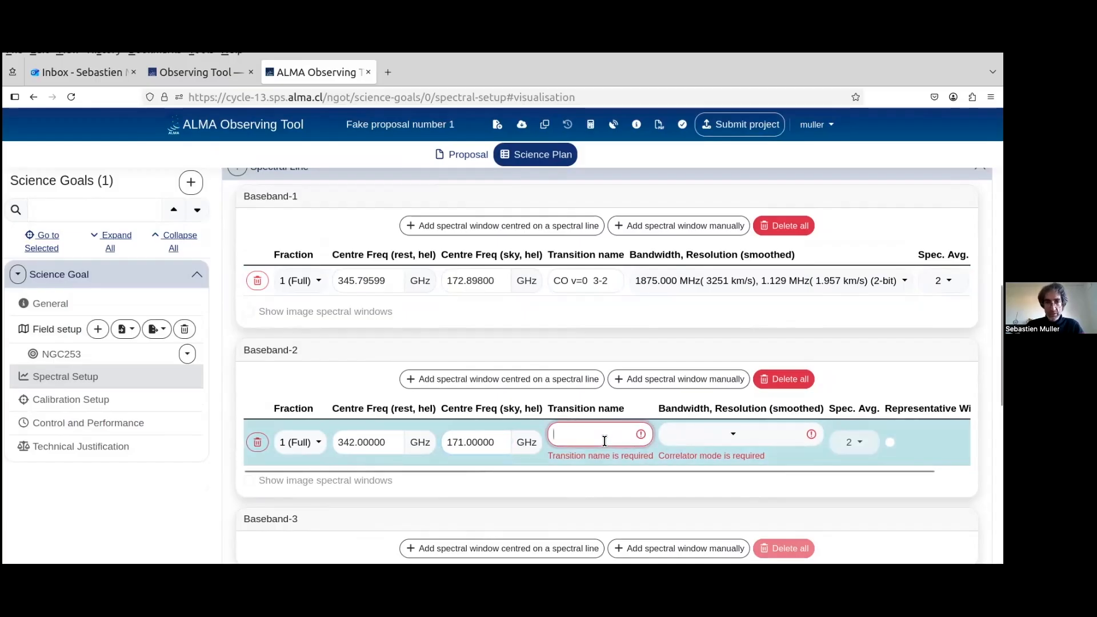
pyautogui.write('line 2')
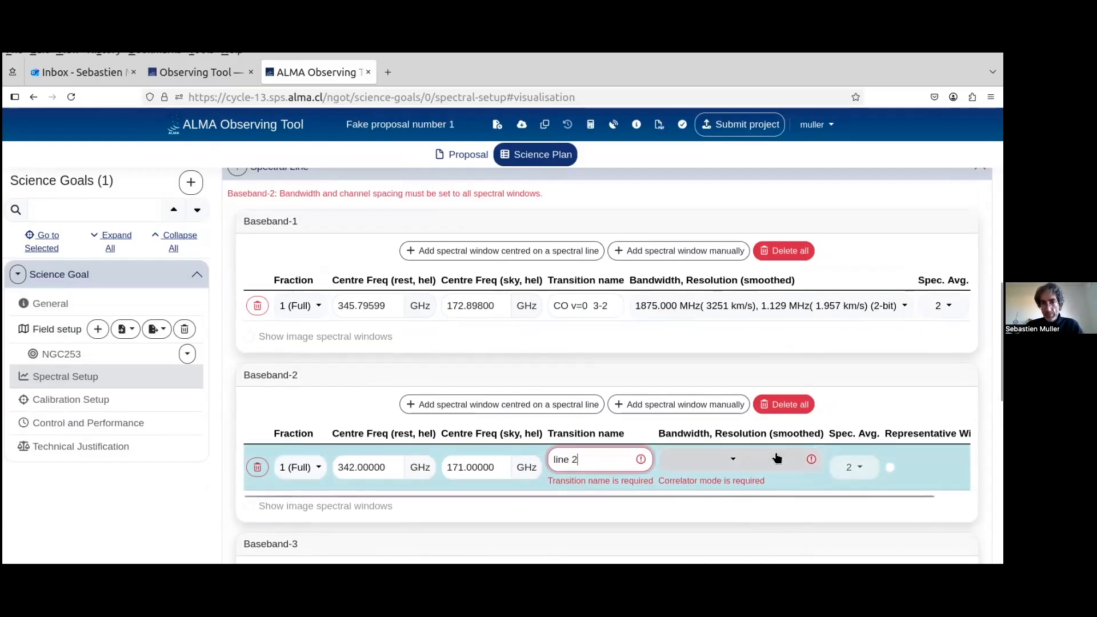
pyautogui.click(724, 460)
pyautogui.click(743, 412)
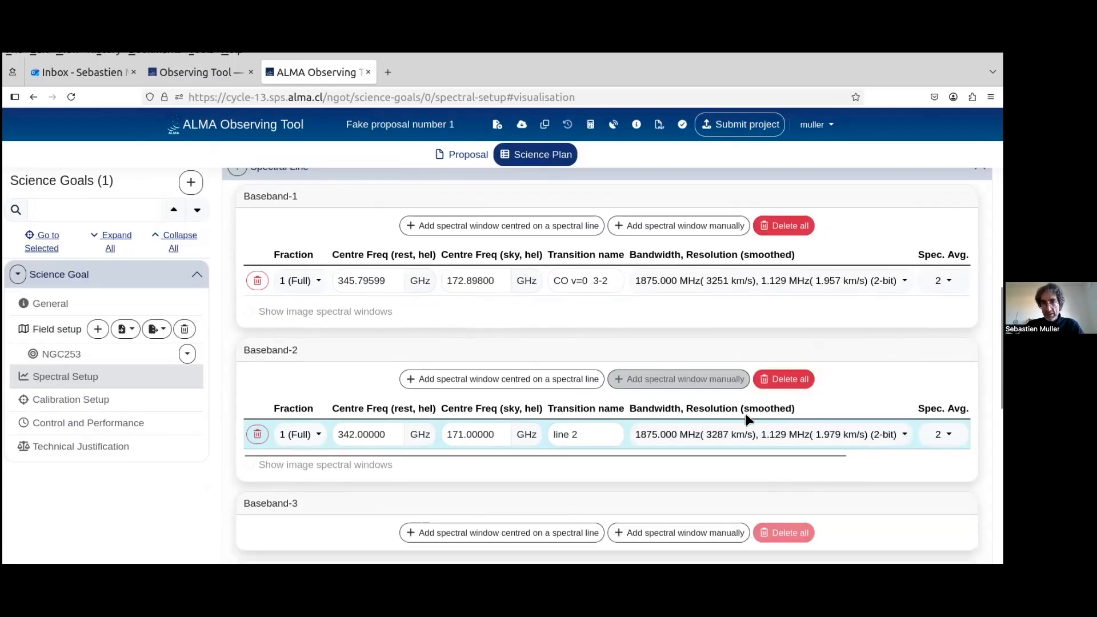
# Step: Examine both sidebands in the visualisation by zooming in on the two spectral windows and on the upper sideband's atmospheric transmission
pyautogui.scroll(10, 749, 471)
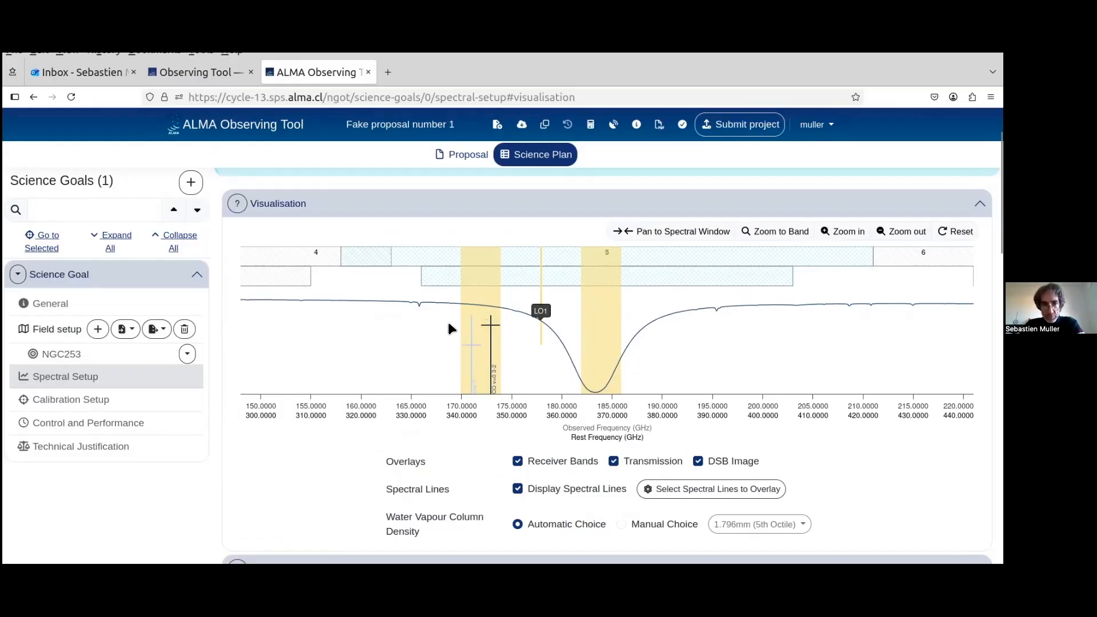
pyautogui.moveTo(449, 324); pyautogui.dragTo(455, 321)
pyautogui.click(778, 231)
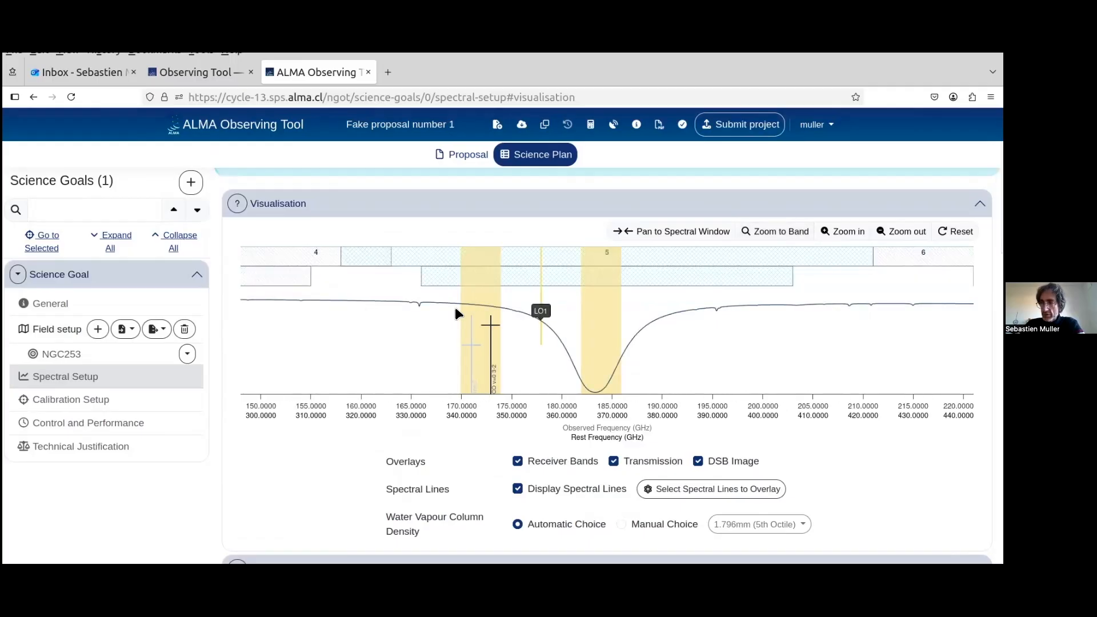
pyautogui.moveTo(456, 309); pyautogui.dragTo(510, 311)
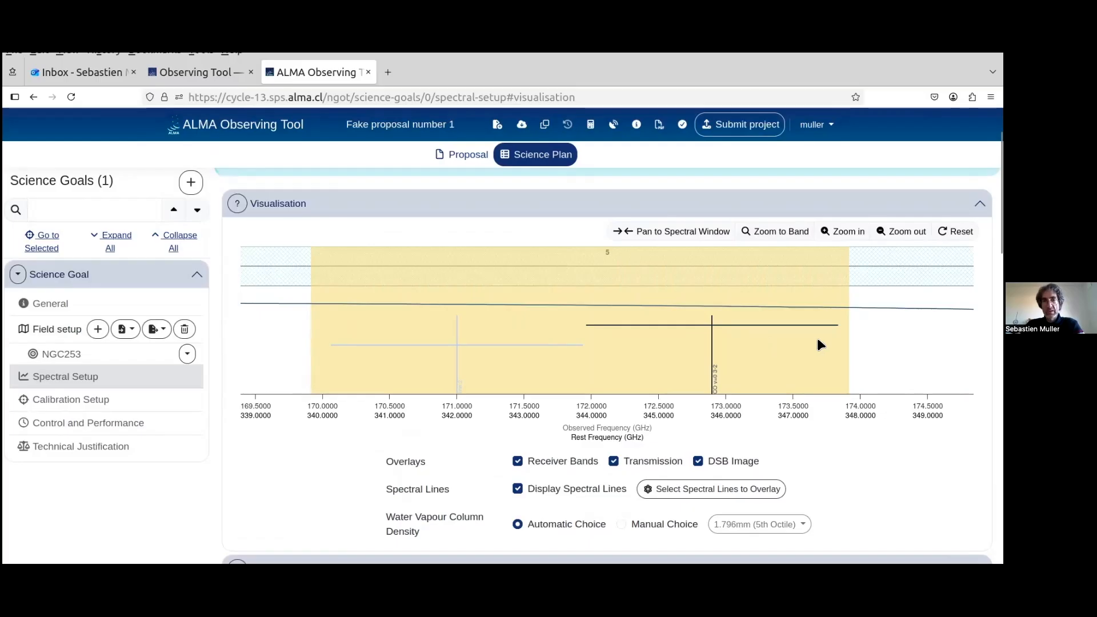
pyautogui.click(791, 236)
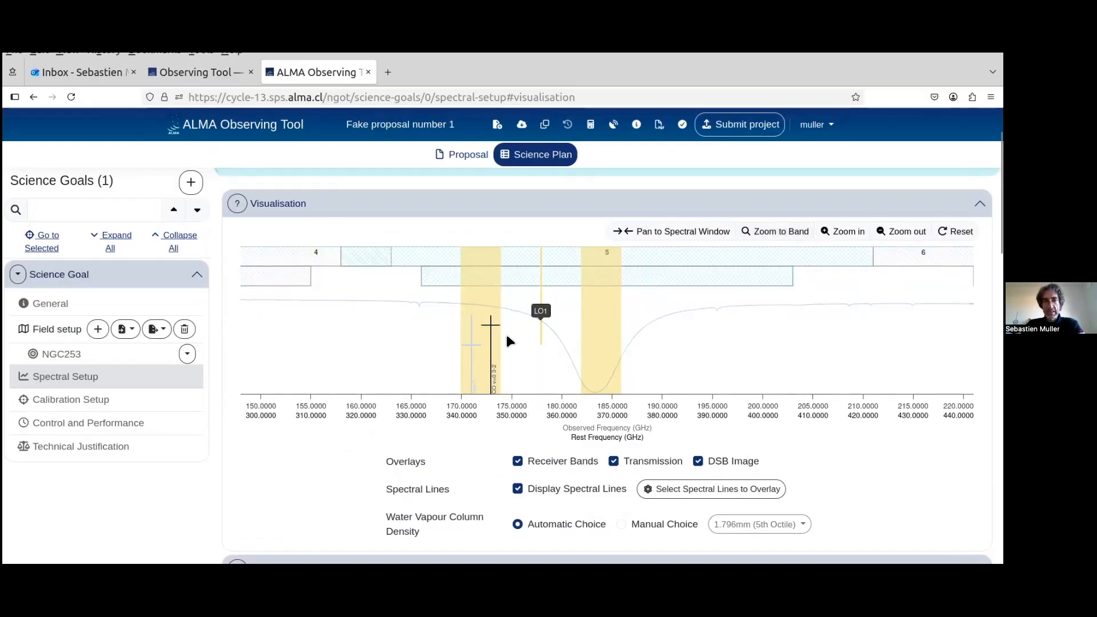
pyautogui.moveTo(449, 324); pyautogui.dragTo(507, 326)
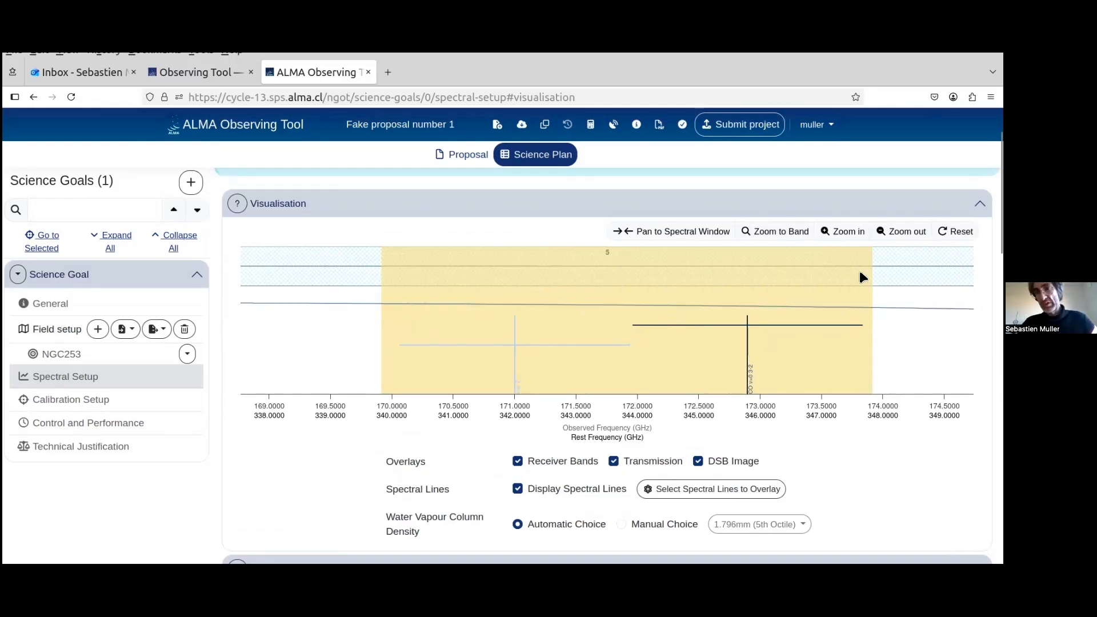
pyautogui.click(803, 239)
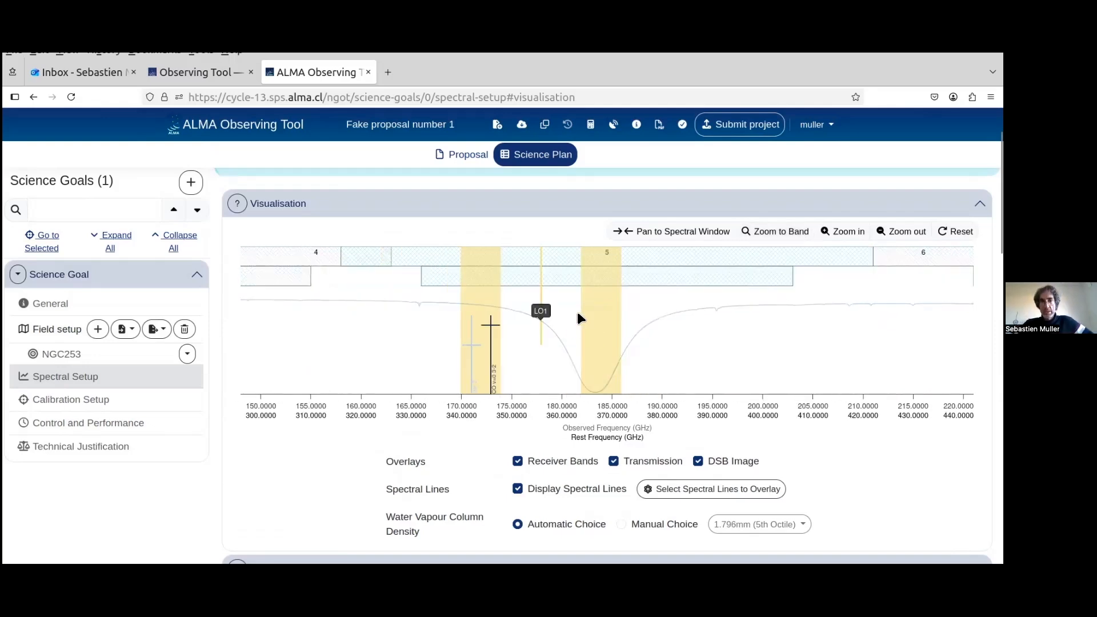
pyautogui.moveTo(592, 314); pyautogui.dragTo(629, 314)
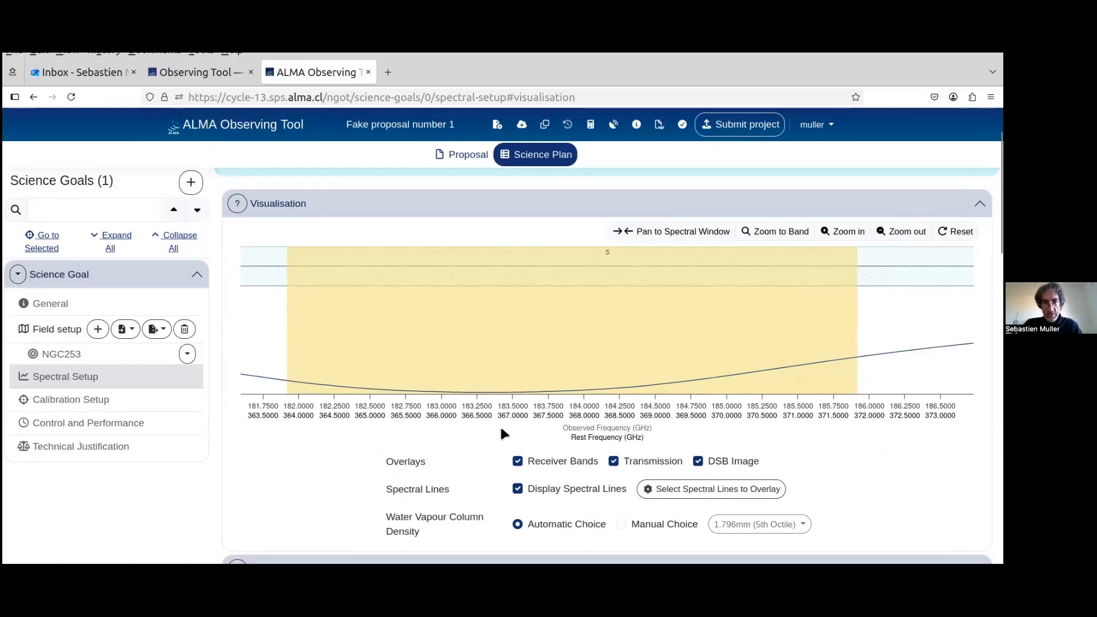
# Step: Add a manual spectral window to Baseband-3 with a sky centre frequency of 183 GHz
pyautogui.scroll(-10, 800, 441)
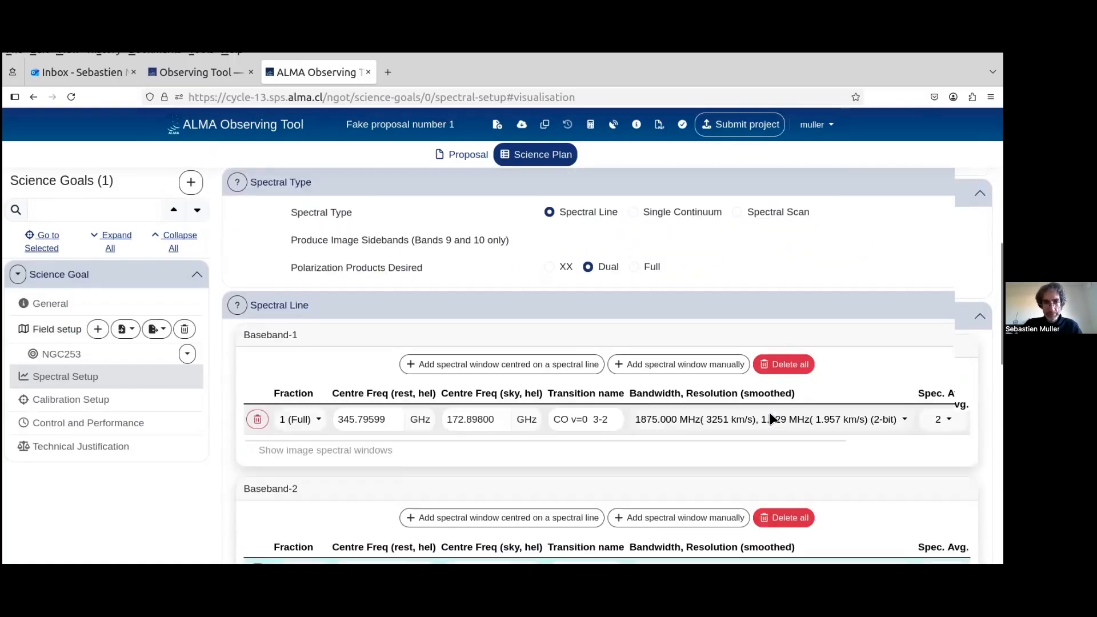
pyautogui.scroll(-2, 742, 400)
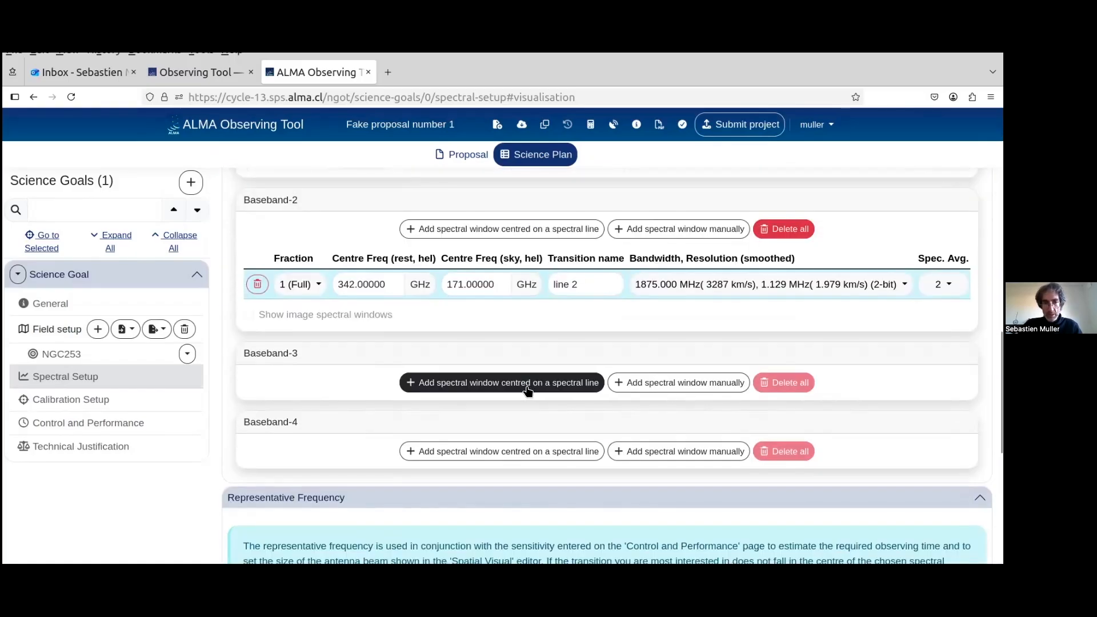
pyautogui.click(665, 384)
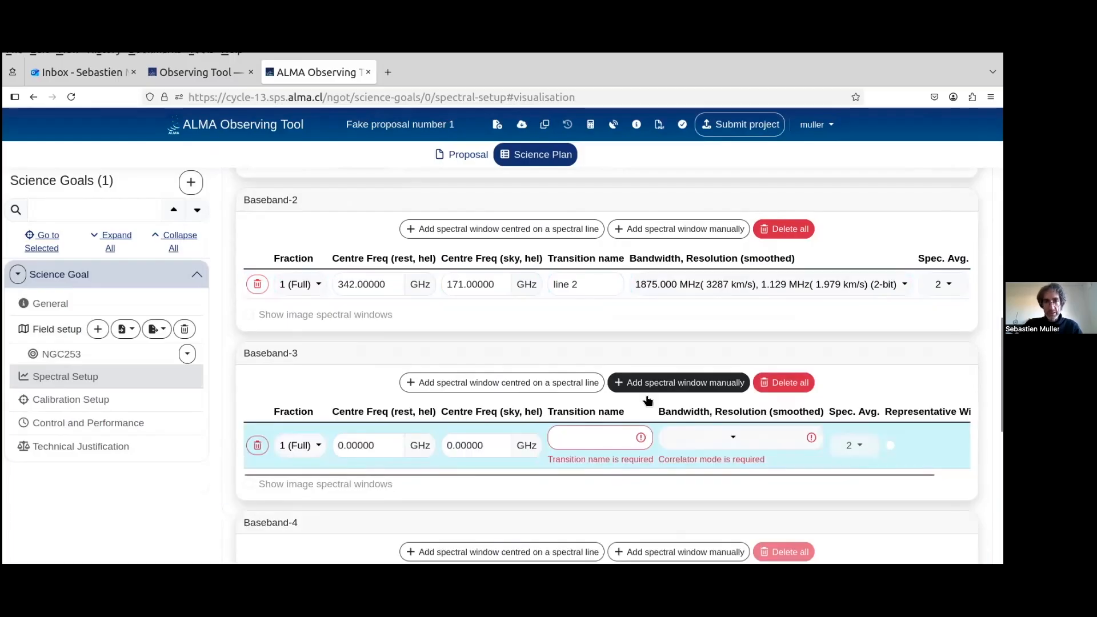
pyautogui.click(448, 467)
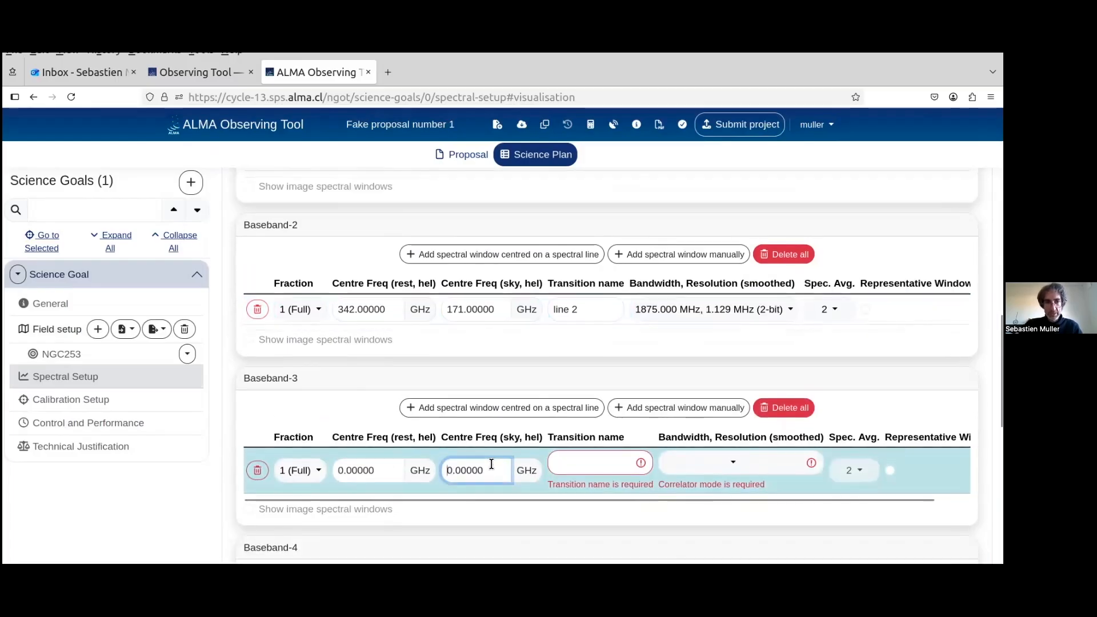
pyautogui.press('Delete')
pyautogui.write('183')
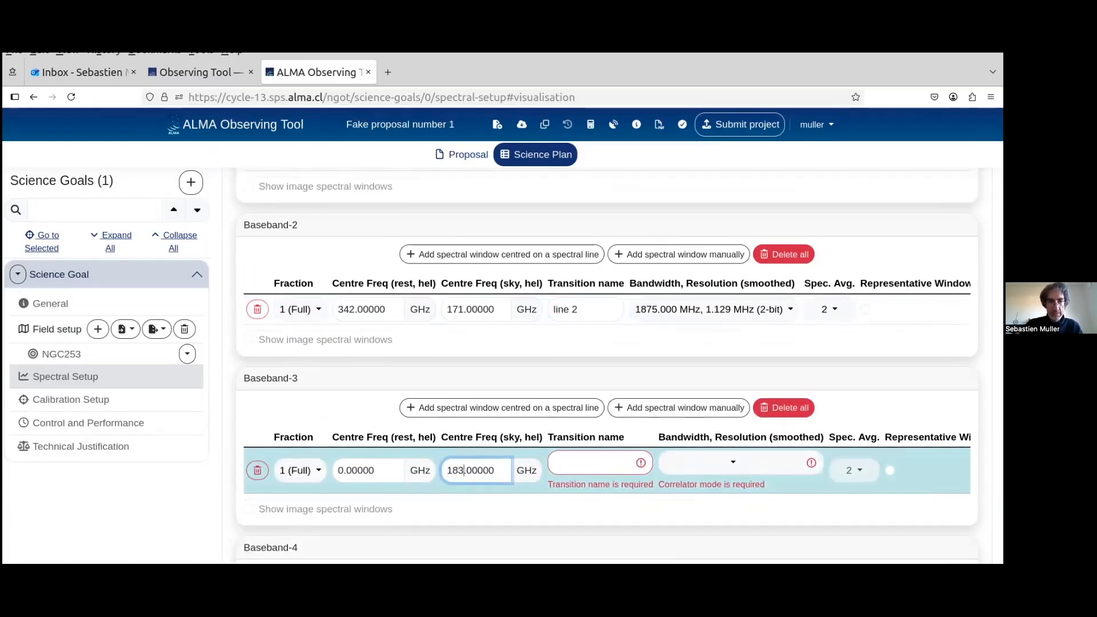
# Step: Name the Baseband-3 transition line3 and set its bandwidth and resolution to 1875.000 MHz, 1.129 MHz (2-bit)
pyautogui.click(619, 464)
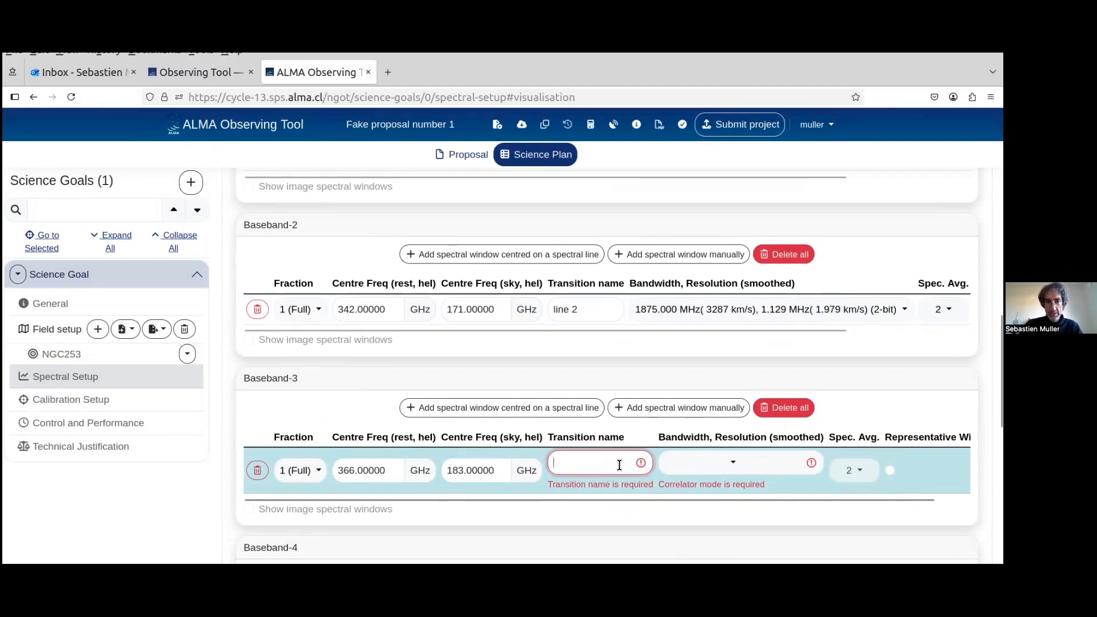
pyautogui.write('line3')
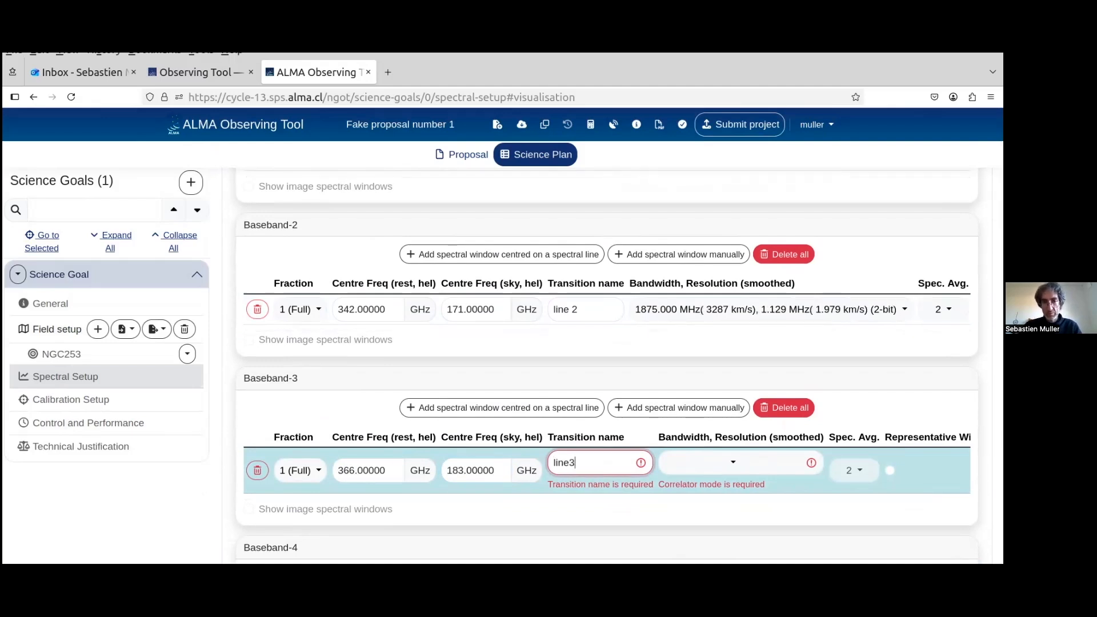
pyautogui.click(730, 463)
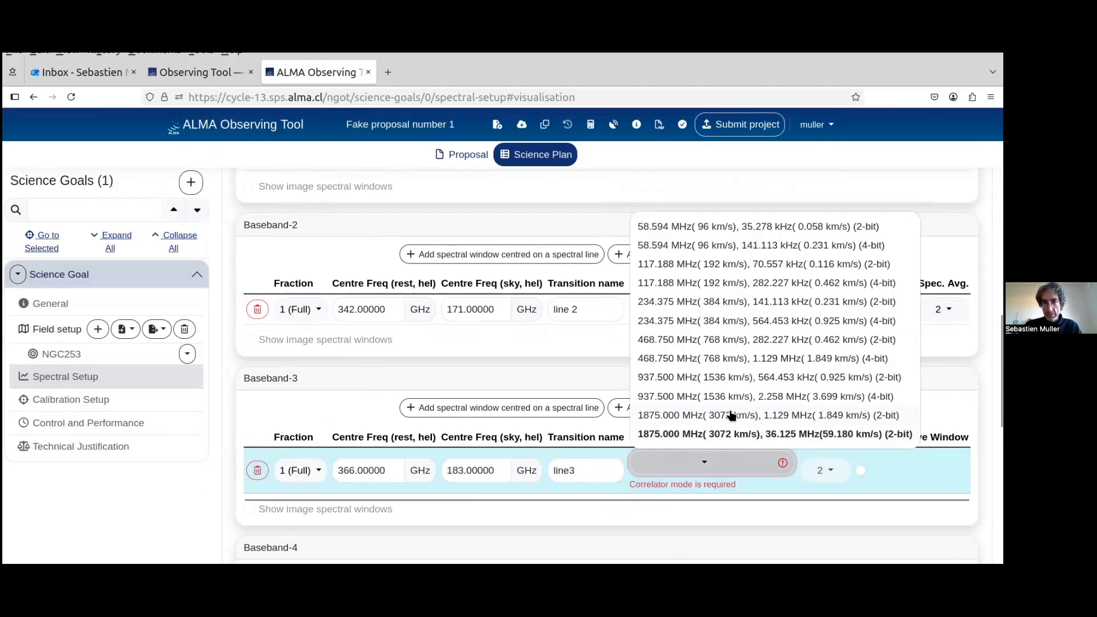
pyautogui.click(731, 415)
# Step: Add a manual spectral window to Baseband-4 with a sky centre frequency of 185 GHz
pyautogui.scroll(-3, 552, 406)
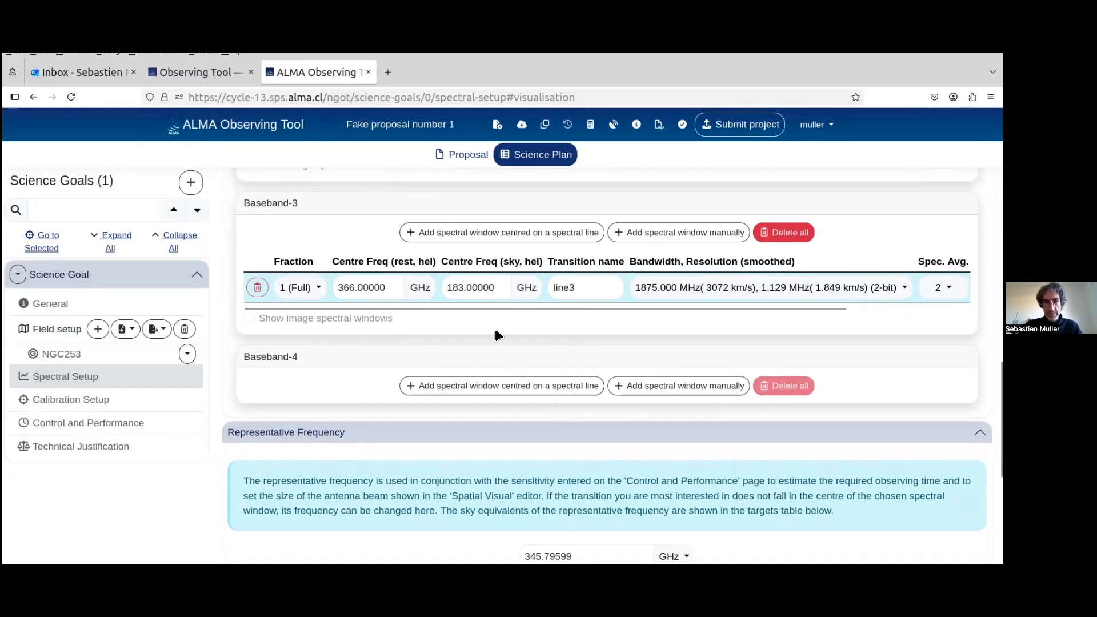
pyautogui.click(668, 386)
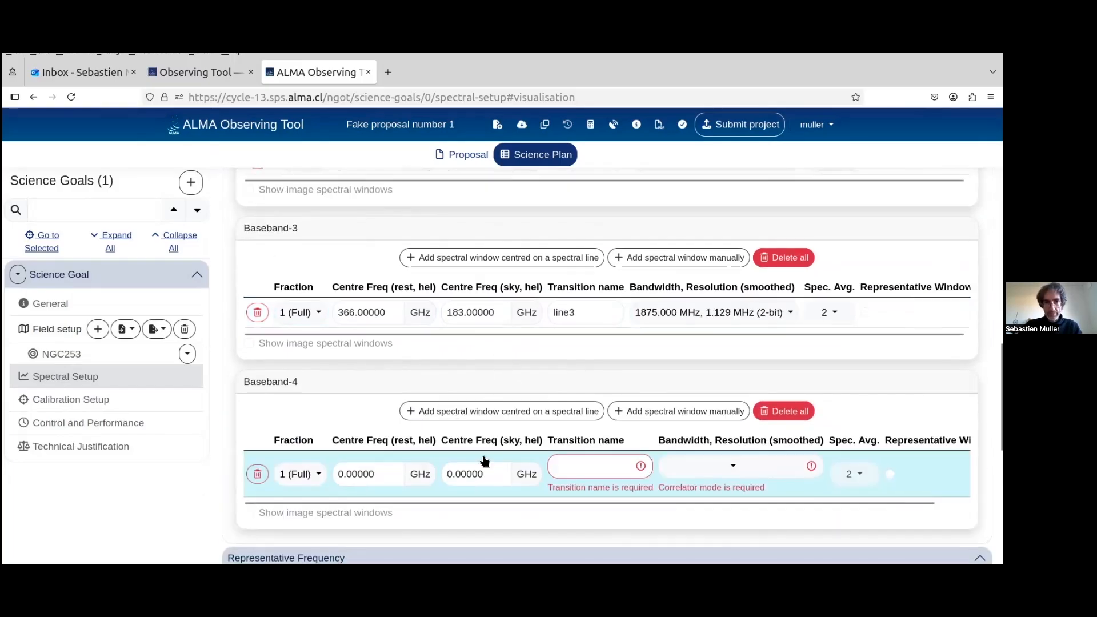
pyautogui.click(452, 474)
pyautogui.press('BackSpace')
pyautogui.write('185')
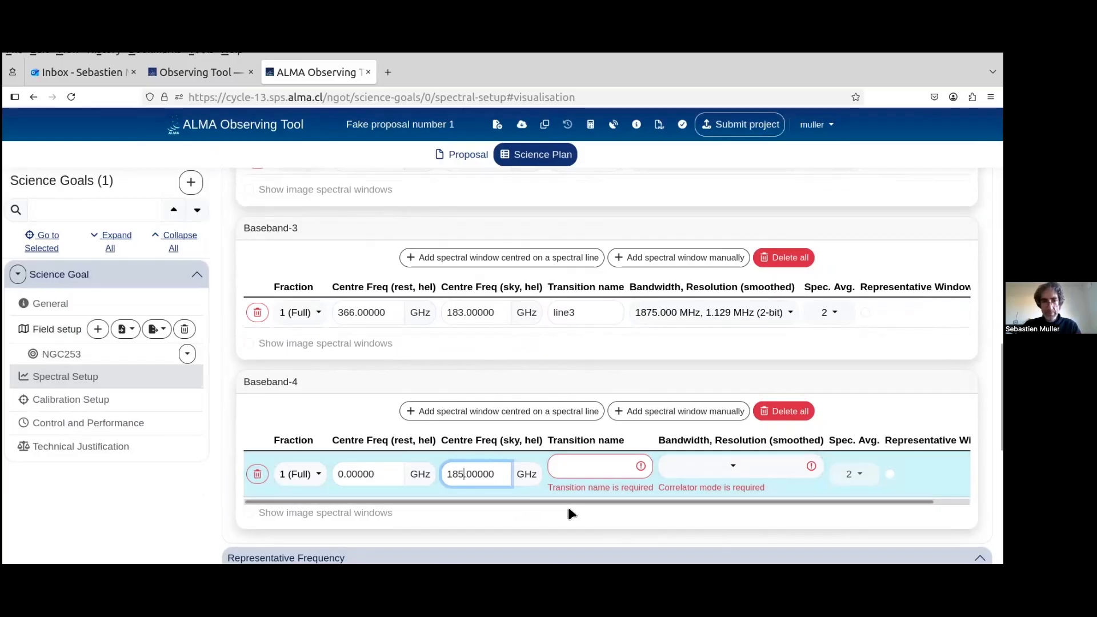
# Step: Name the Baseband-4 transition line4 and set its bandwidth and resolution to 1875.000 MHz, 1.129 MHz (2-bit)
pyautogui.click(617, 464)
pyautogui.write('line')
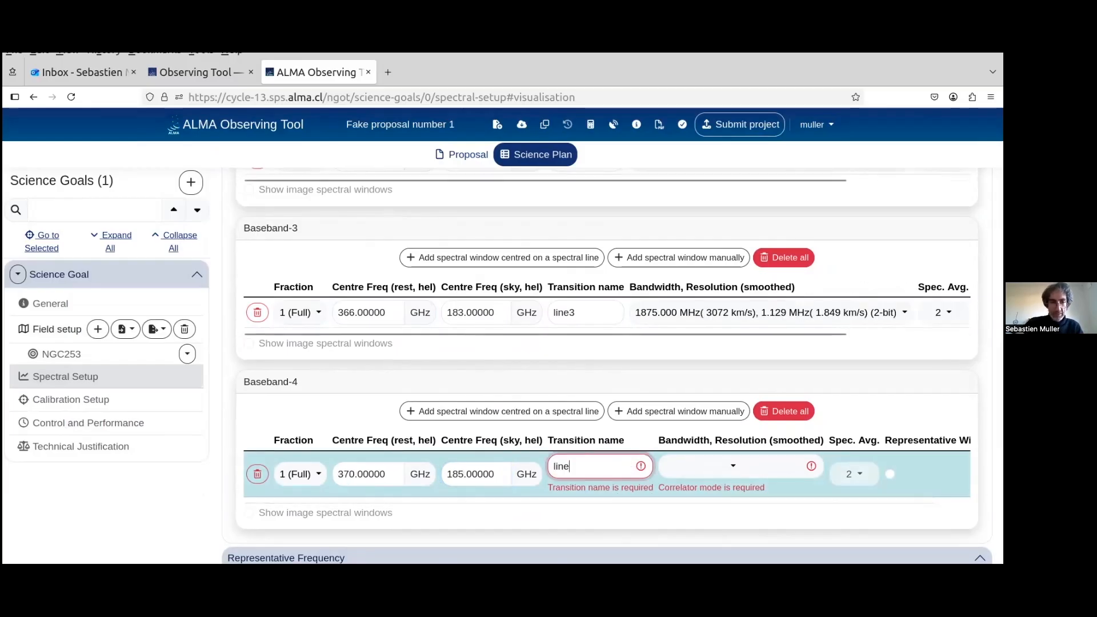
pyautogui.write('4')
pyautogui.click(736, 465)
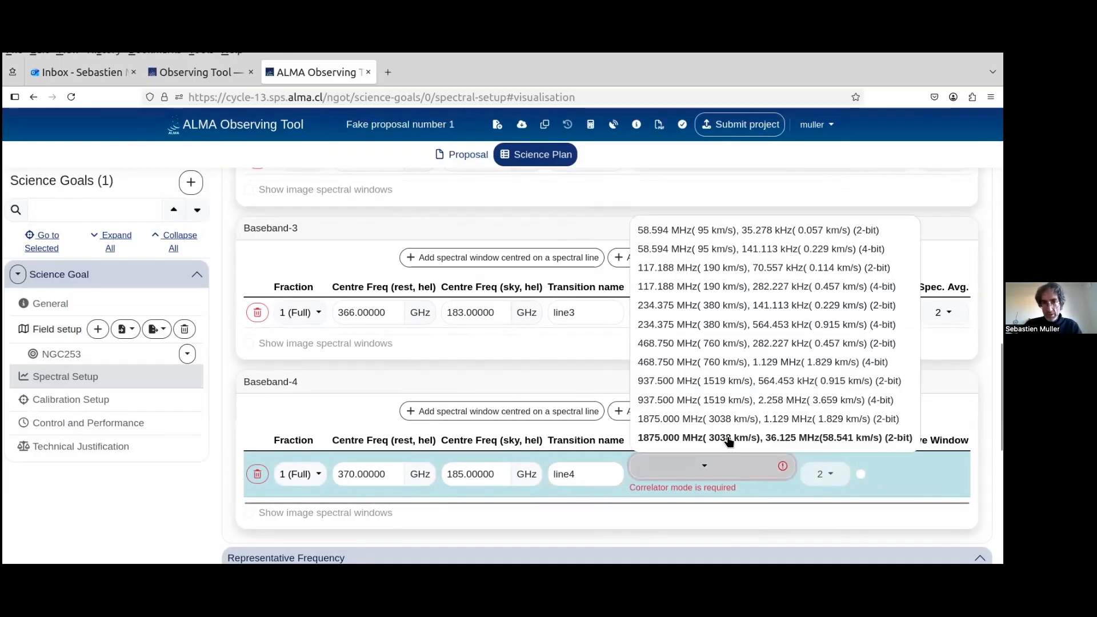
pyautogui.click(728, 419)
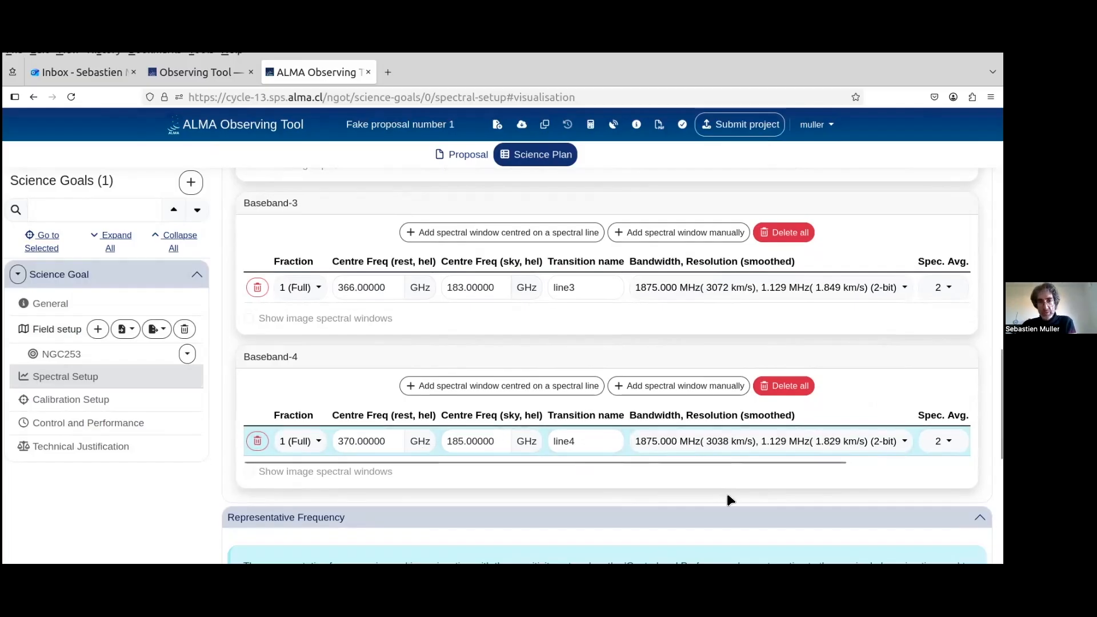
# Step: Zoom the visualisation to the band and examine the four spectral windows against the atmospheric transmission
pyautogui.scroll(4, 819, 462)
pyautogui.scroll(10, 818, 461)
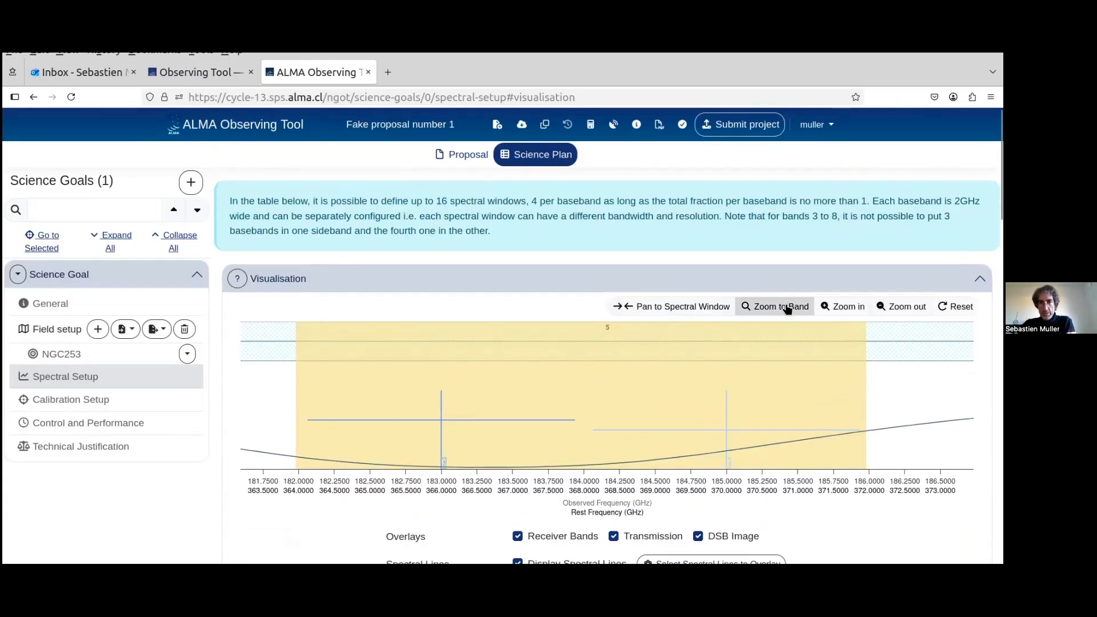
pyautogui.click(783, 307)
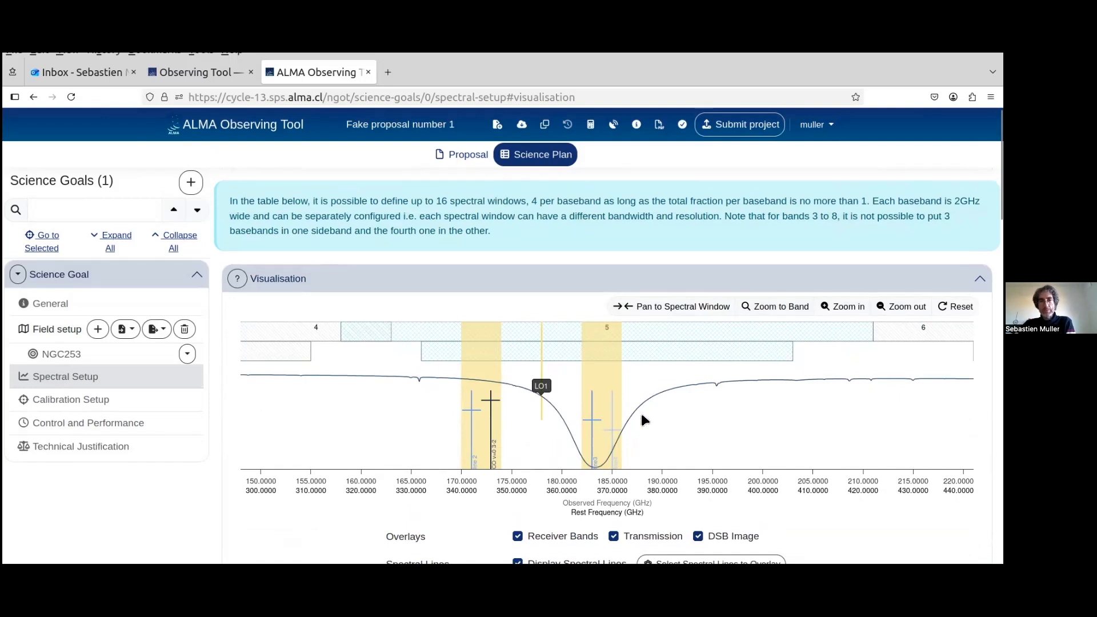
pyautogui.scroll(-2, 674, 419)
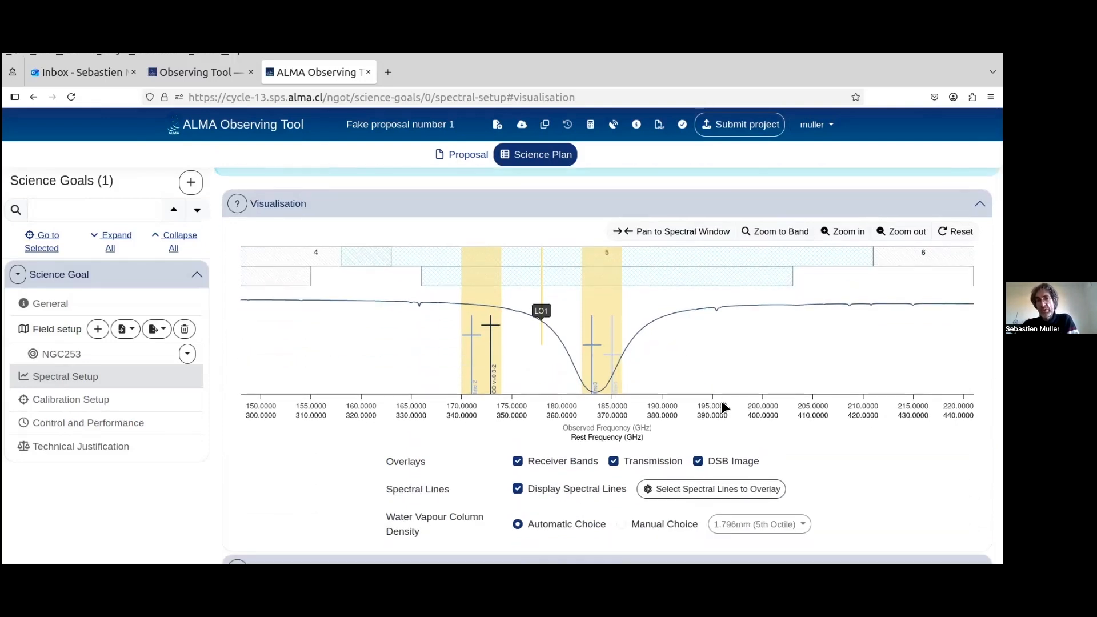
pyautogui.scroll(-2, 777, 409)
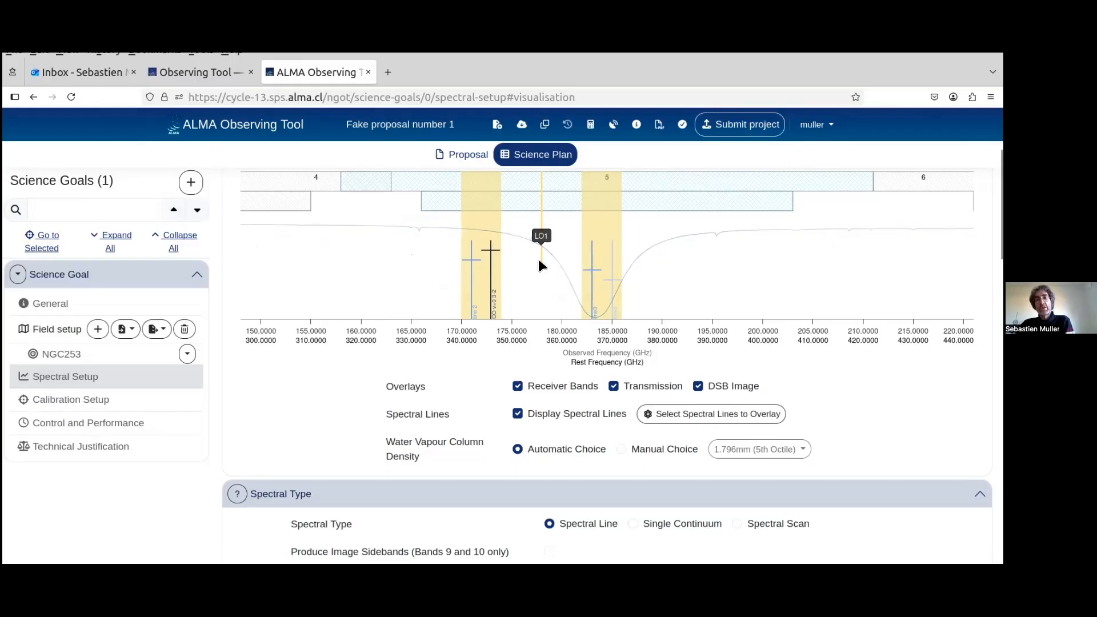
# Step: Select the CO v=0 3-2 window in Baseband-1 as the representative window
pyautogui.scroll(-3, 496, 251)
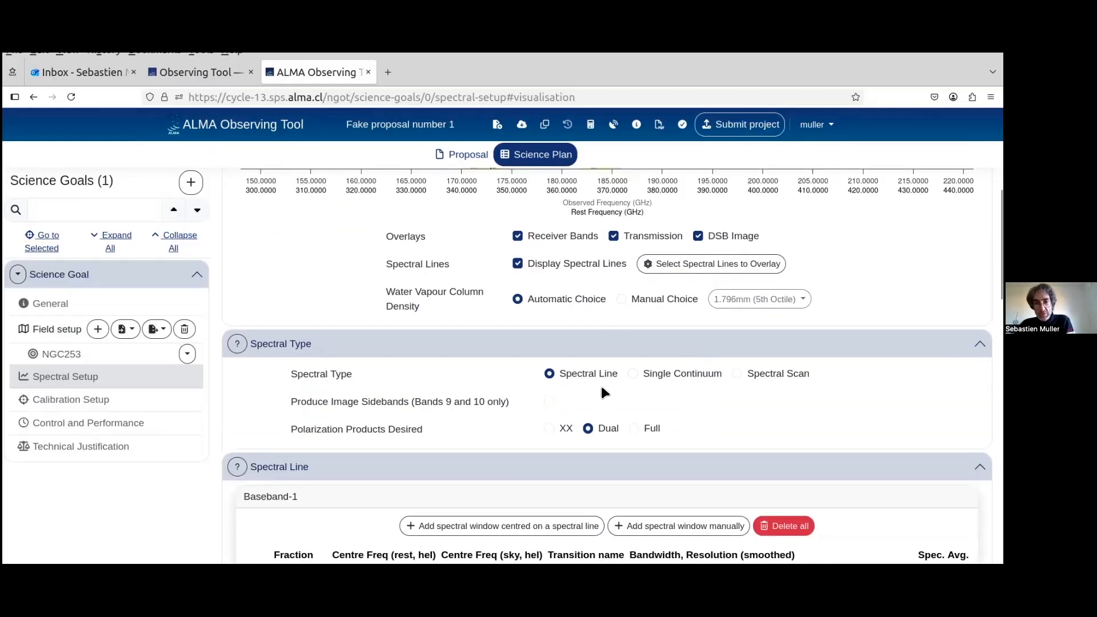
pyautogui.scroll(-3, 604, 391)
pyautogui.moveTo(503, 451); pyautogui.dragTo(667, 452)
pyautogui.click(863, 431)
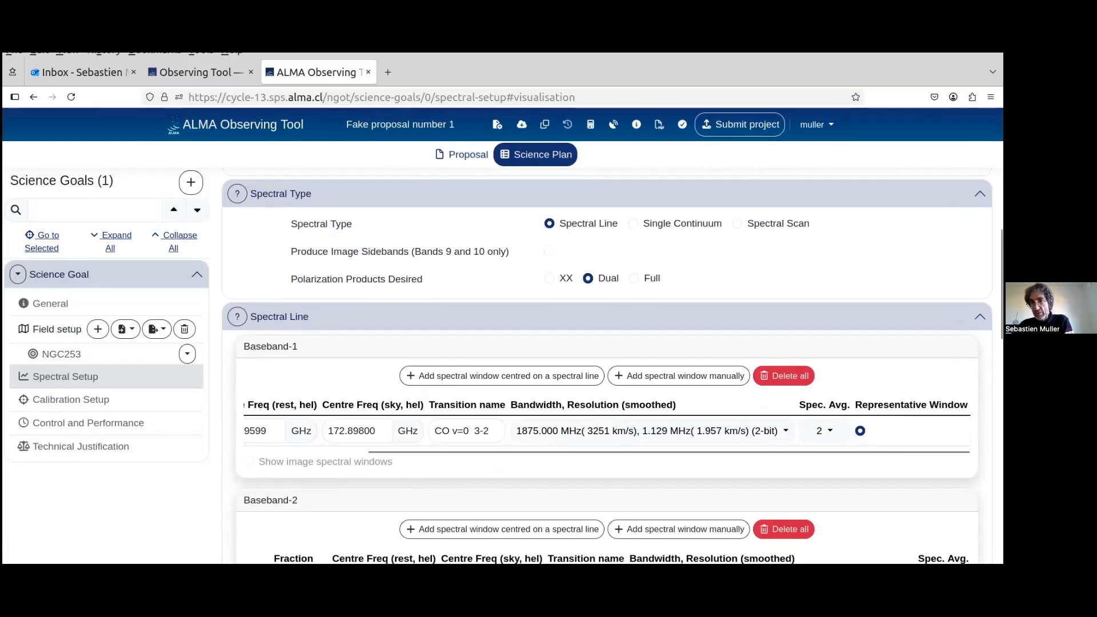
# Step: Make the line4 window in Baseband-4 the representative window and check the transmission curve in the visualisation
pyautogui.scroll(-2, 901, 421)
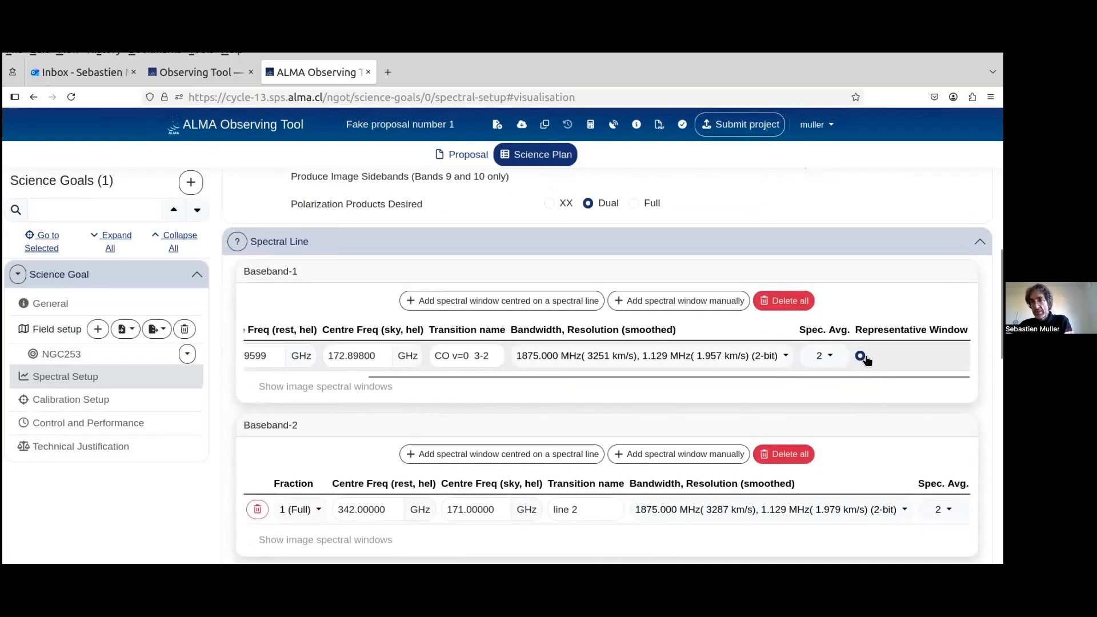
pyautogui.scroll(-10, 899, 413)
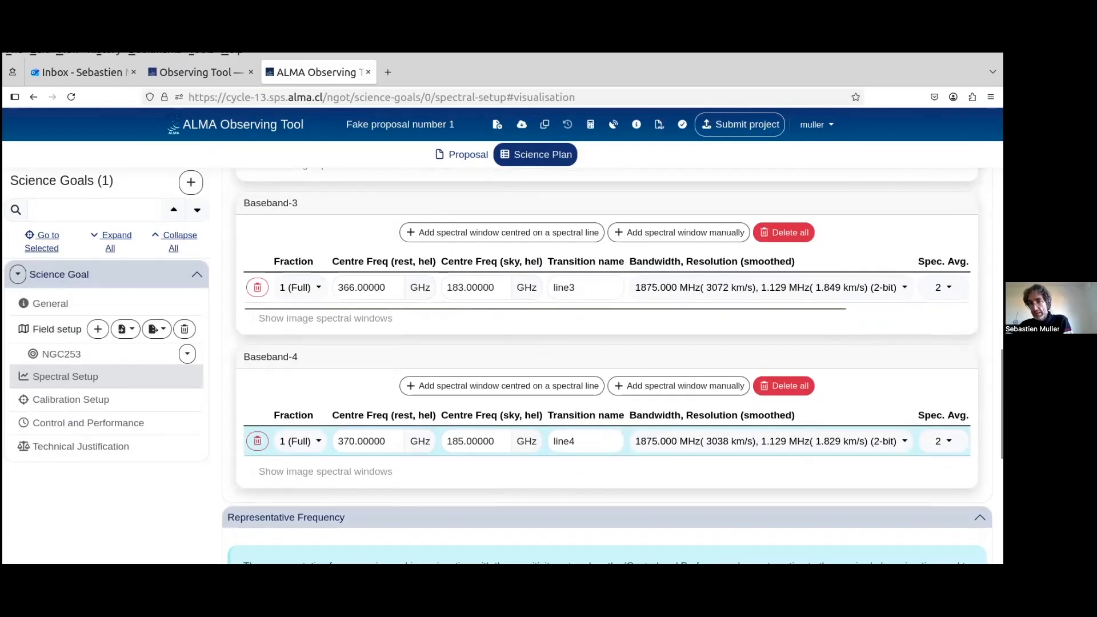
pyautogui.moveTo(838, 462); pyautogui.dragTo(962, 462)
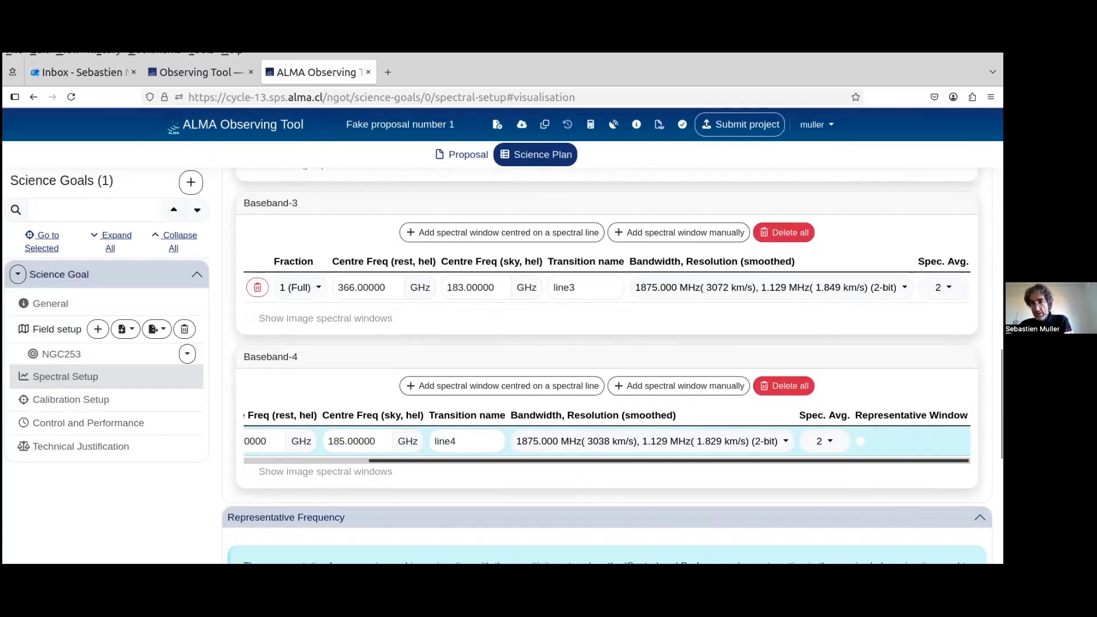
pyautogui.click(857, 440)
pyautogui.scroll(20, 886, 410)
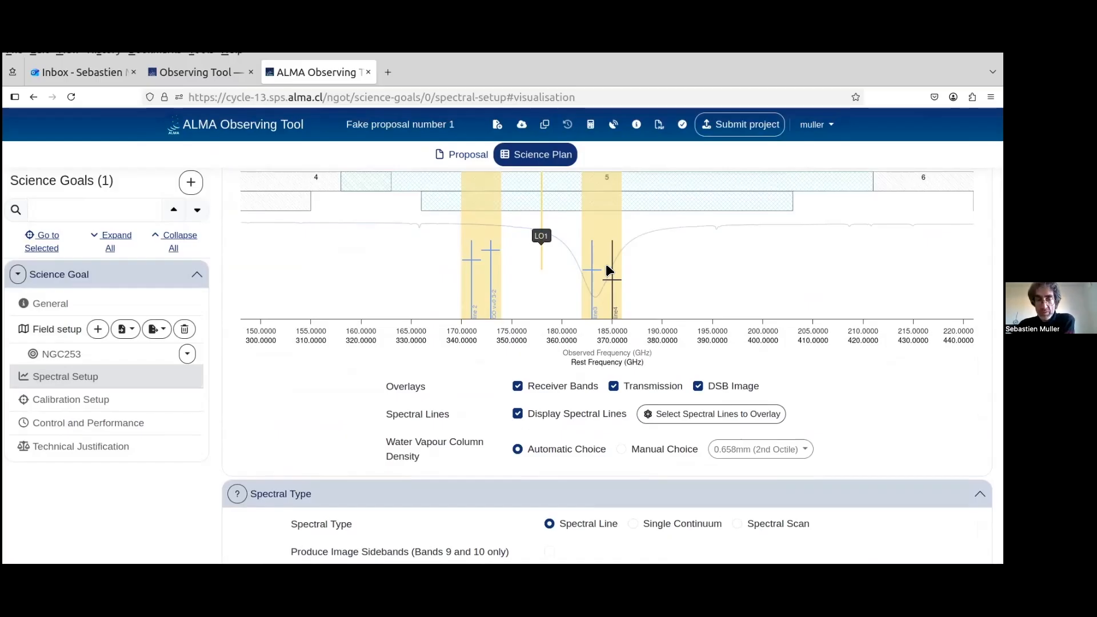
# Step: Return the representative window to CO v=0 3-2 in Baseband-1 and check the transmission curve again
pyautogui.scroll(-2, 805, 278)
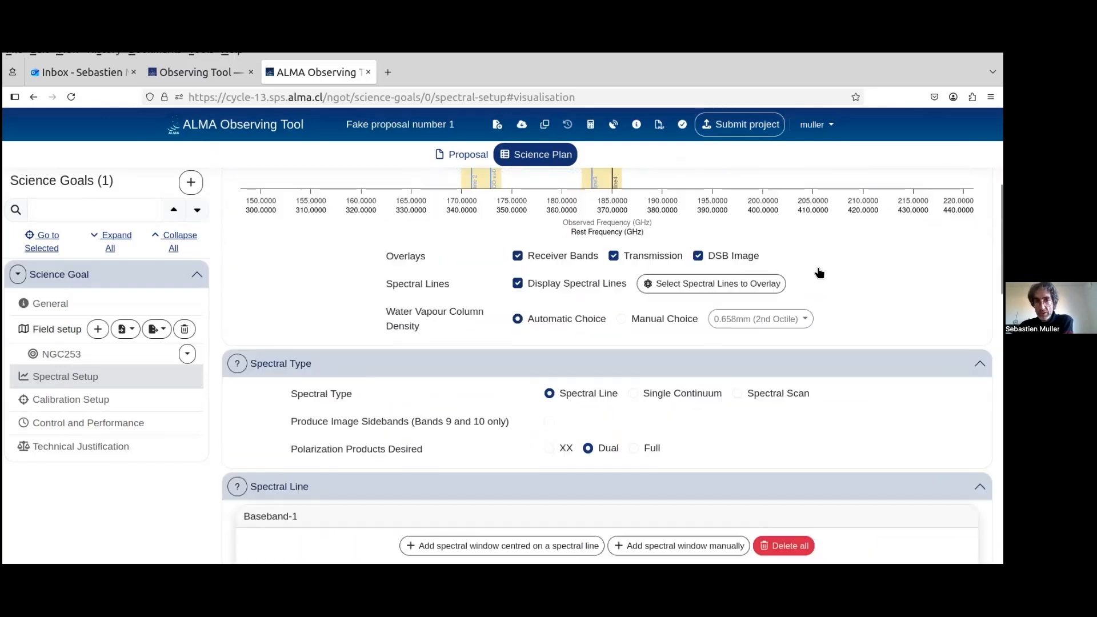
pyautogui.scroll(-3, 823, 298)
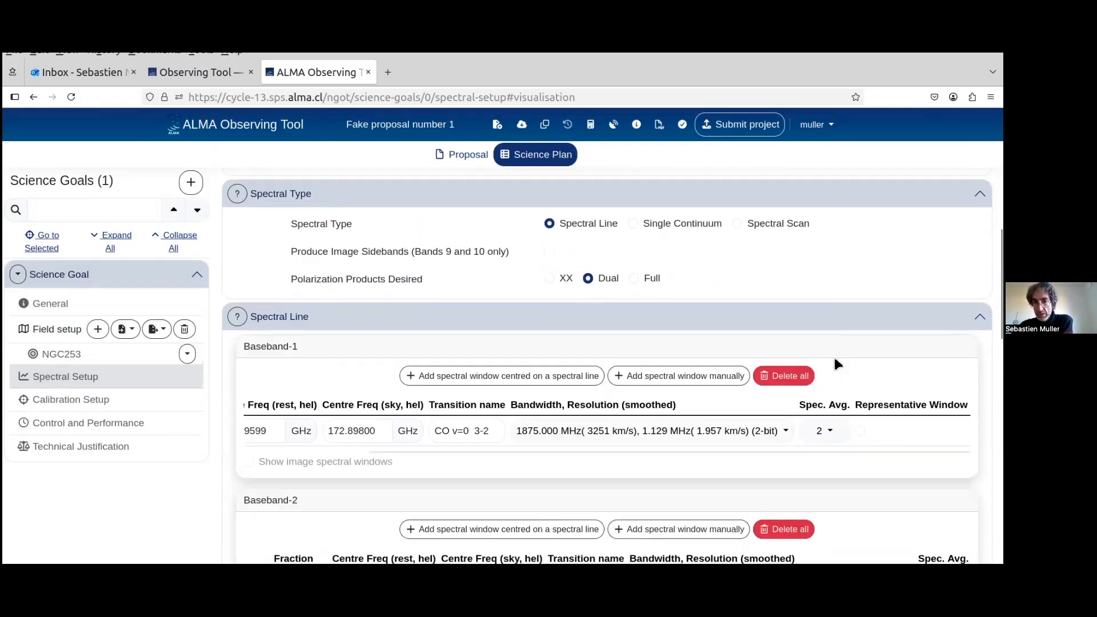
pyautogui.click(860, 432)
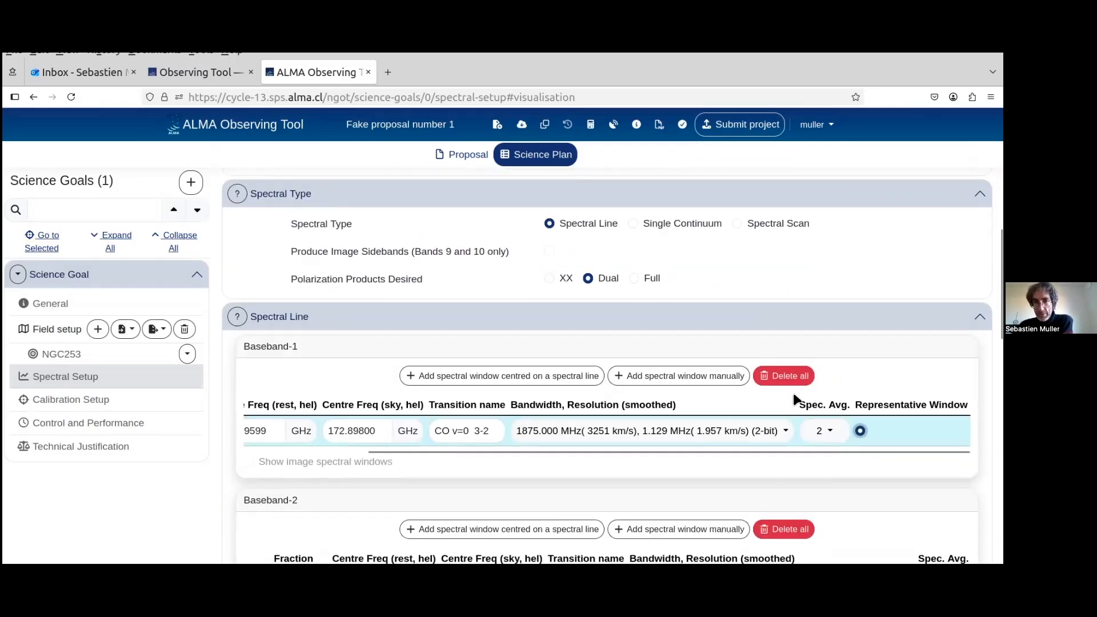
pyautogui.scroll(6, 805, 349)
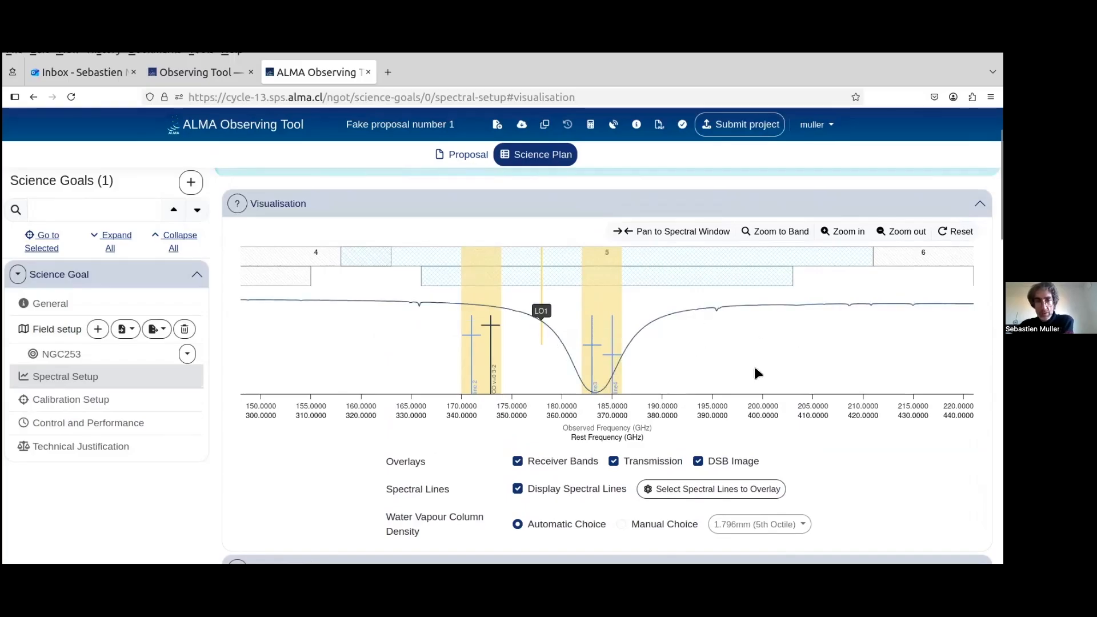
pyautogui.scroll(-3, 880, 396)
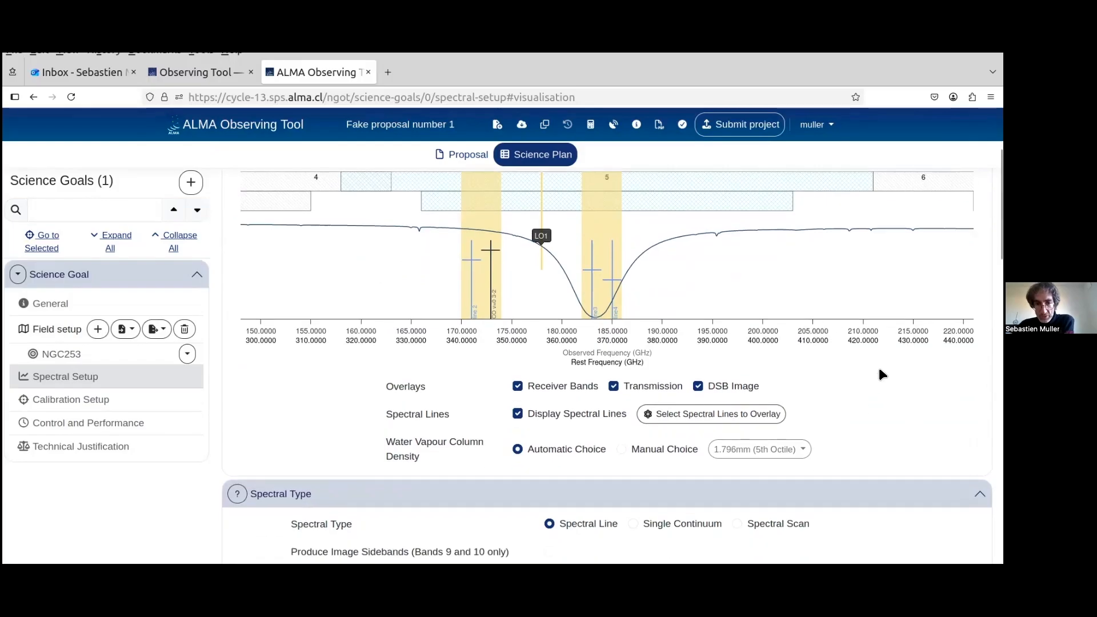
# Step: Switch the spectral type to Spectral Scan and request a sky frequency range from 170 GHz to 180 GHz
pyautogui.scroll(-3, 880, 373)
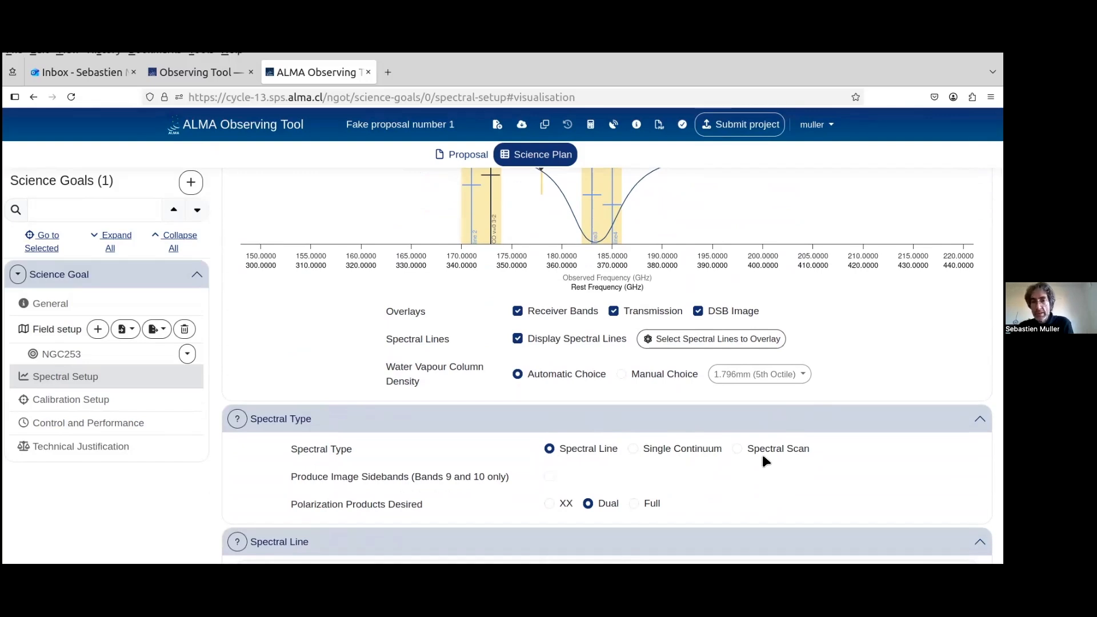
pyautogui.click(737, 449)
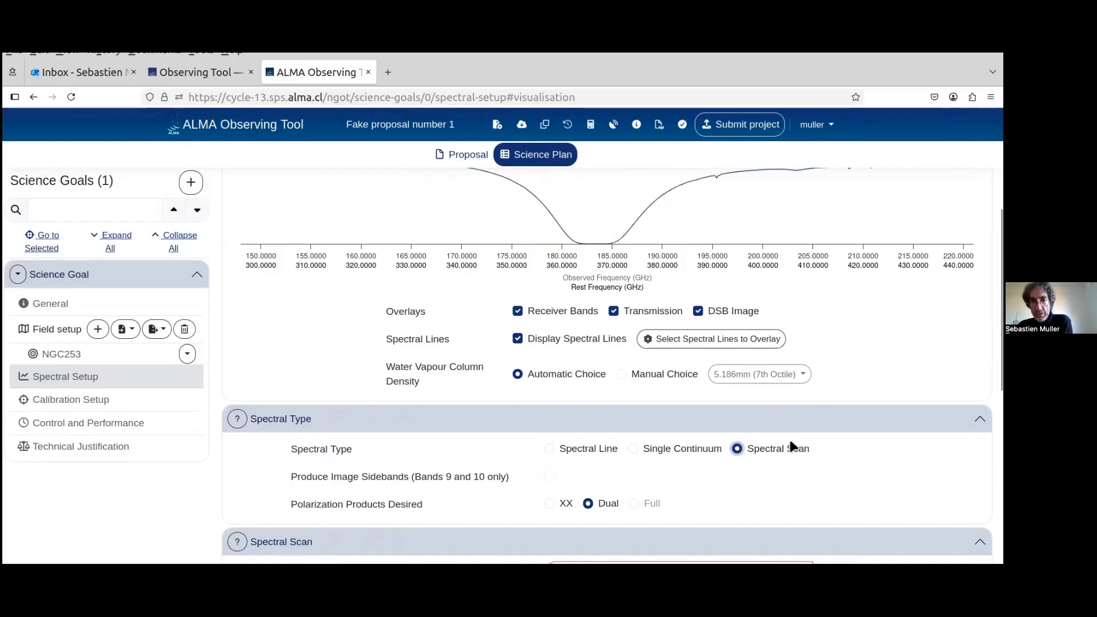
pyautogui.scroll(-4, 790, 440)
pyautogui.click(557, 350)
pyautogui.press('BackSpace')
pyautogui.write('170')
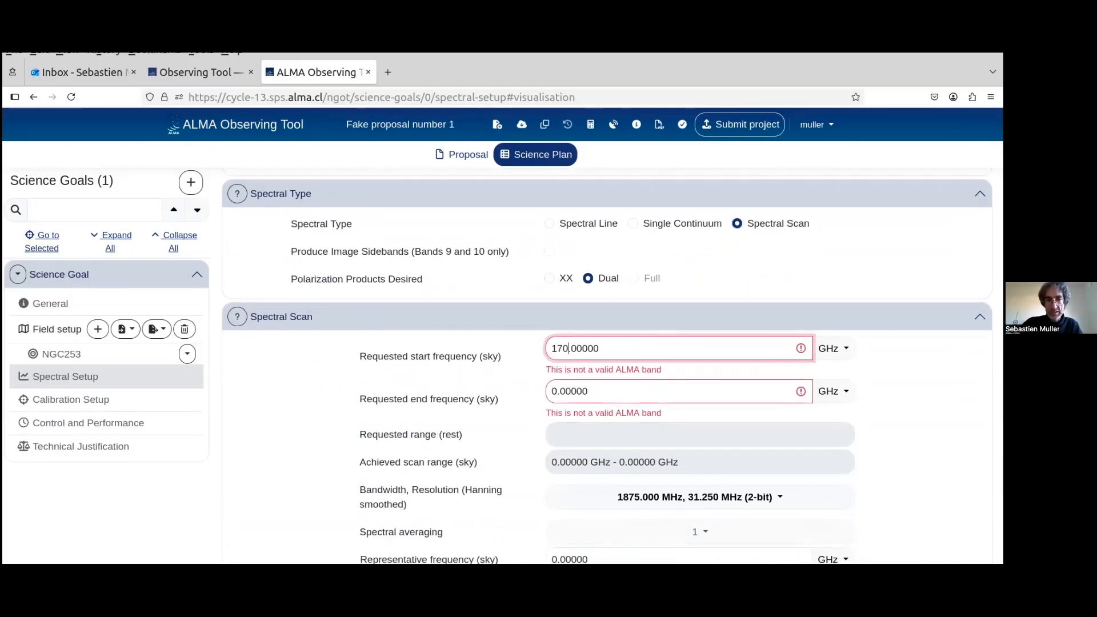
pyautogui.click(556, 393)
pyautogui.press('BackSpace')
pyautogui.write('180')
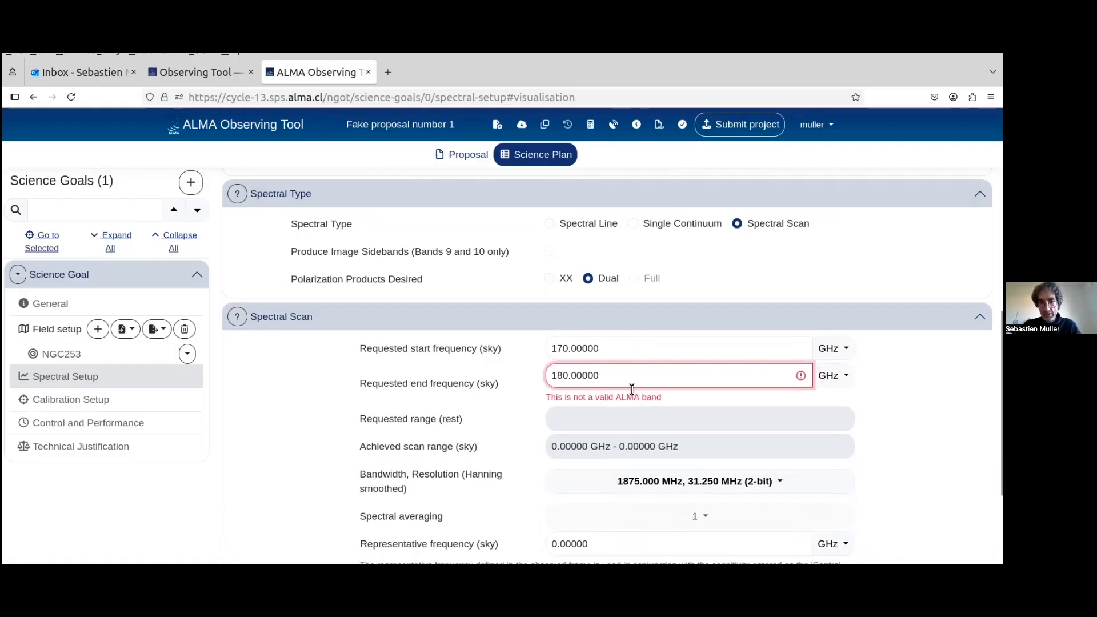
pyautogui.press('Tab')
# Step: Examine the spectral scan's tunings in the visualisation and in the tuning table
pyautogui.scroll(6, 722, 426)
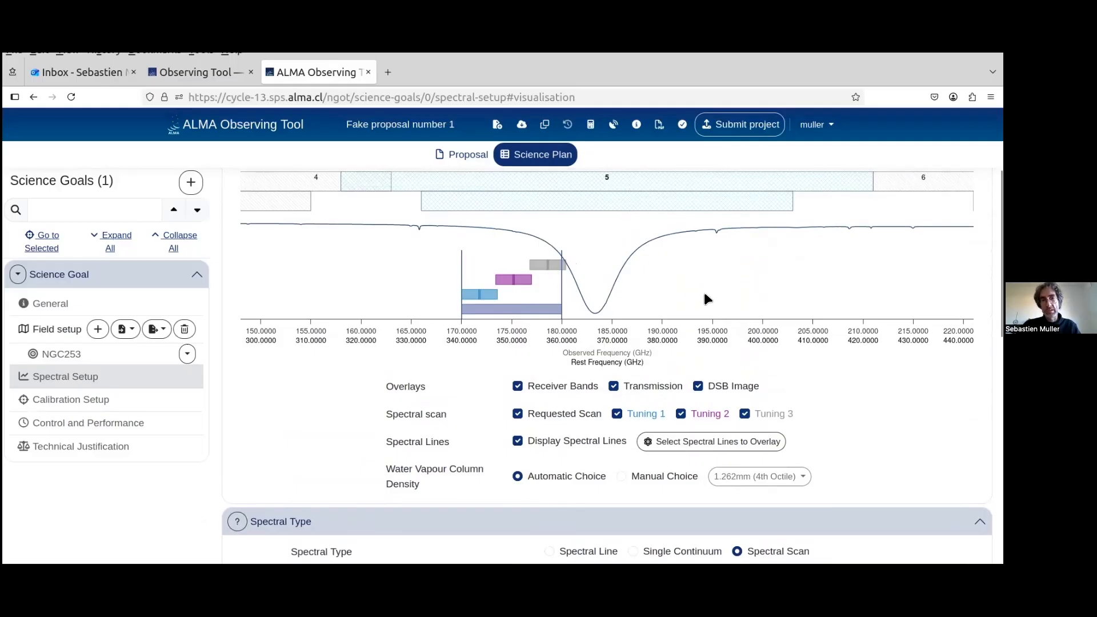
pyautogui.scroll(-10, 800, 297)
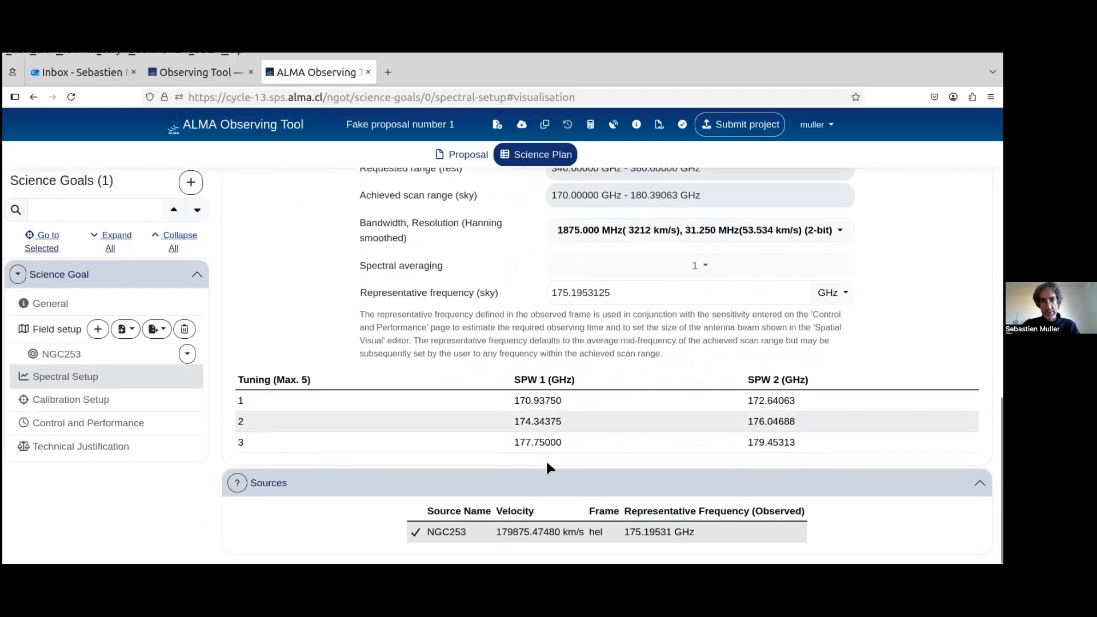
pyautogui.scroll(8, 434, 423)
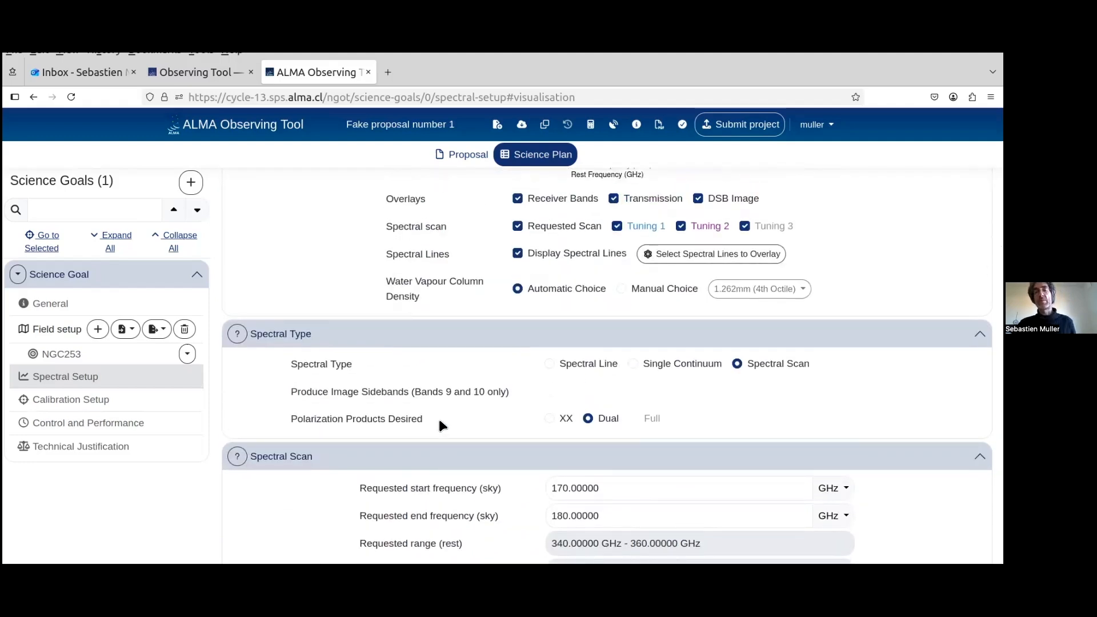
pyautogui.scroll(3, 582, 452)
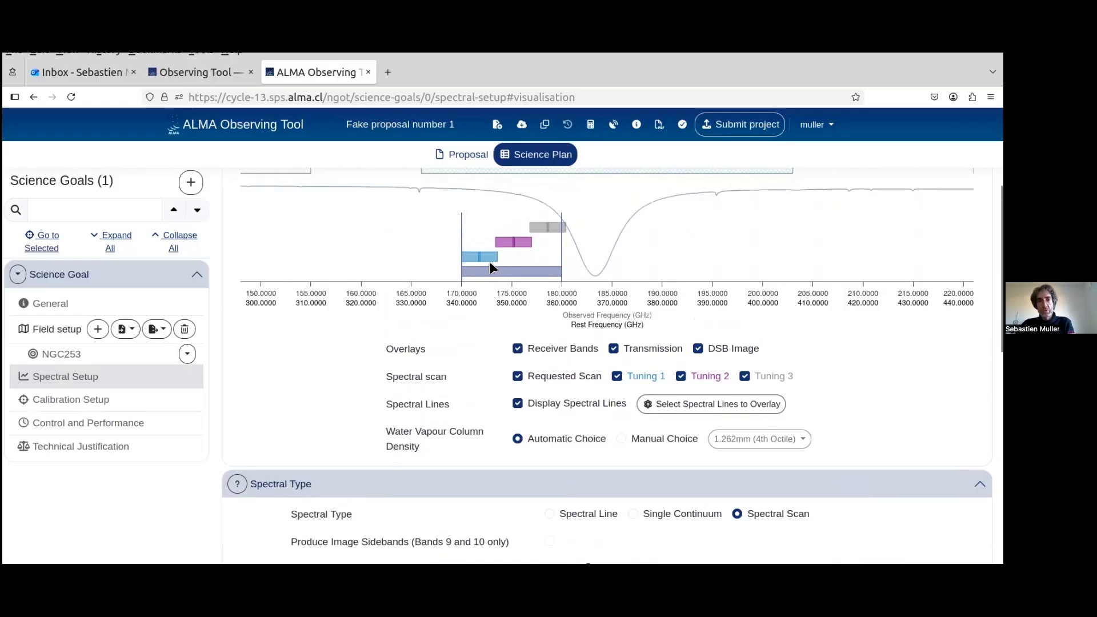
pyautogui.scroll(-2, 716, 273)
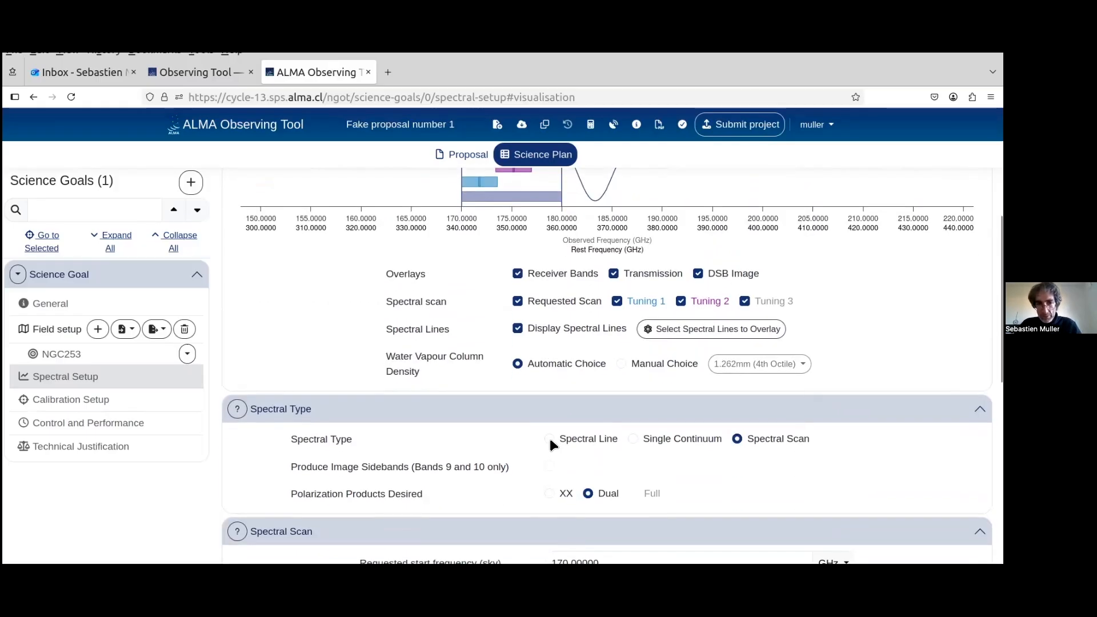
# Step: Set the spectral type back to Spectral Line and check the spectral windows in the visualisation
pyautogui.click(549, 438)
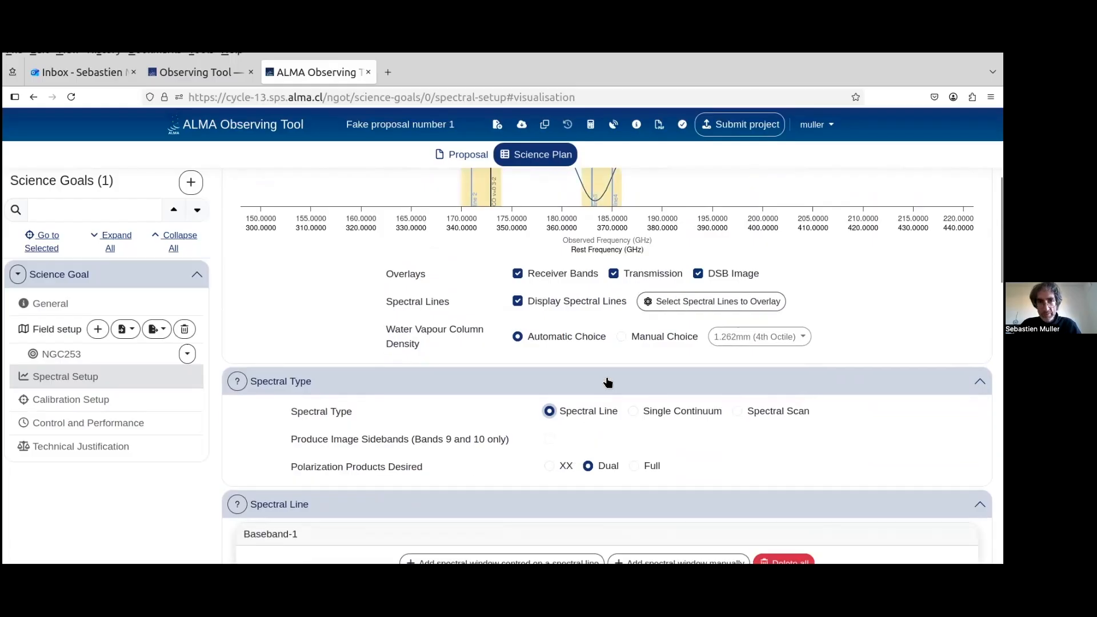
pyautogui.scroll(4, 607, 382)
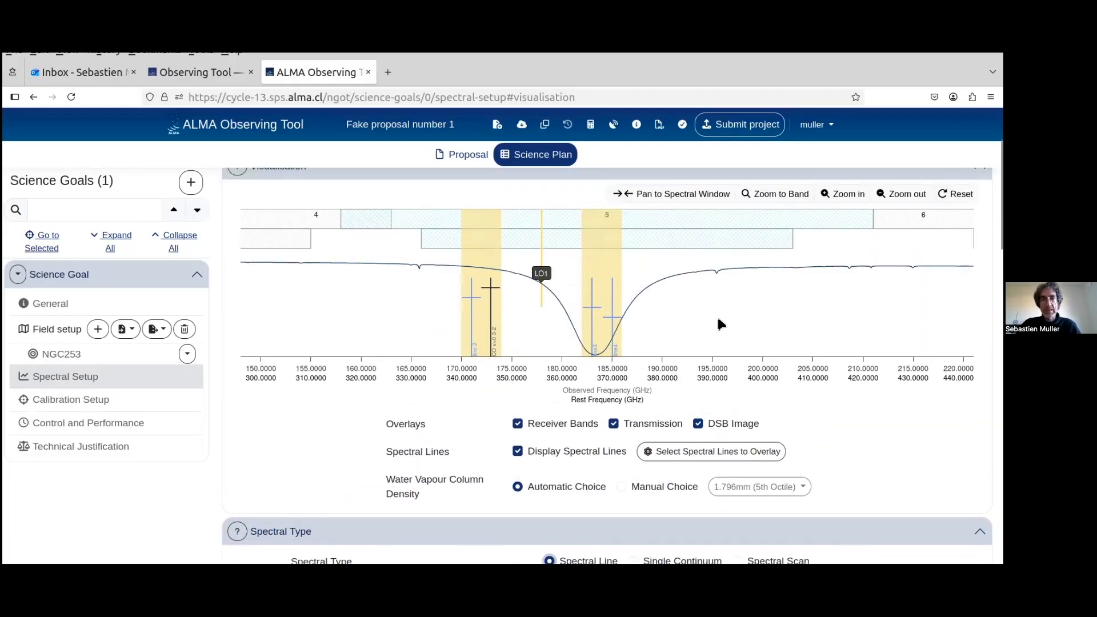
pyautogui.scroll(-2, 818, 306)
pyautogui.scroll(4, 822, 308)
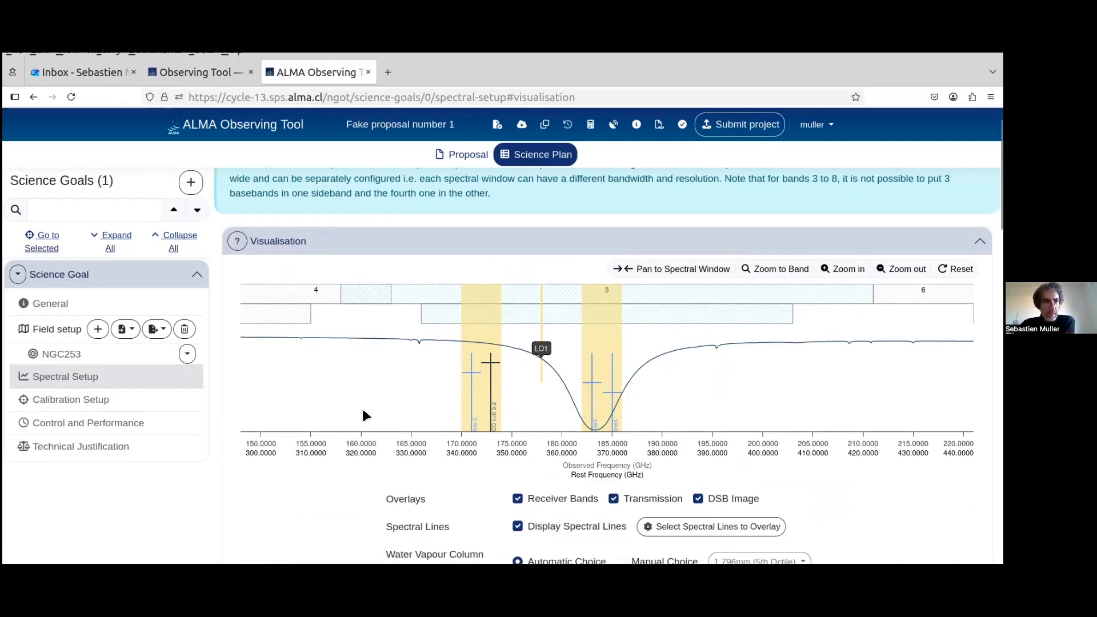
# Step: Open the NGC253 field setup and examine its sky image, representative frequency and antenna beam size
pyautogui.click(75, 357)
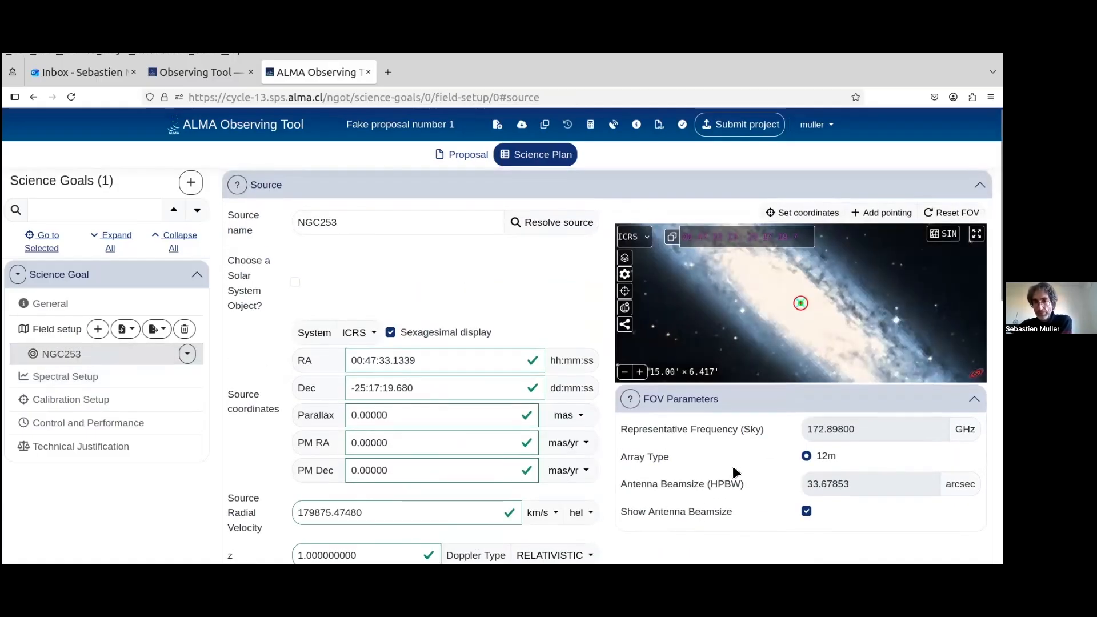
pyautogui.scroll(-2, 733, 465)
pyautogui.scroll(2, 741, 434)
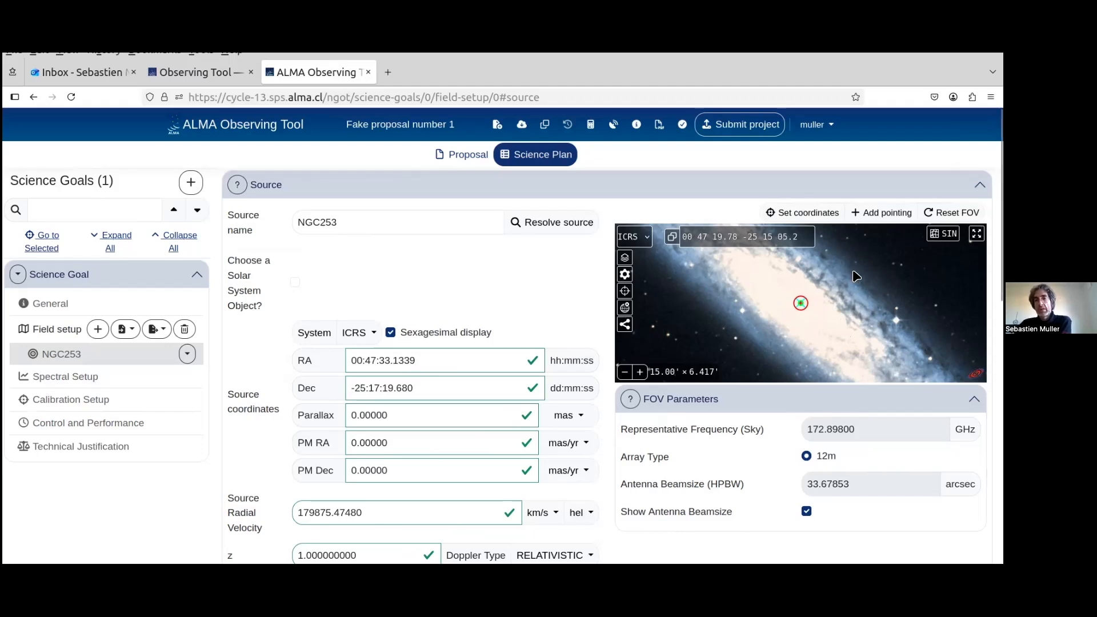
pyautogui.scroll(-1, 827, 278)
pyautogui.scroll(1, 834, 301)
# Step: Set the target type of NGC253 to 1 Rectangular Field
pyautogui.scroll(-4, 473, 319)
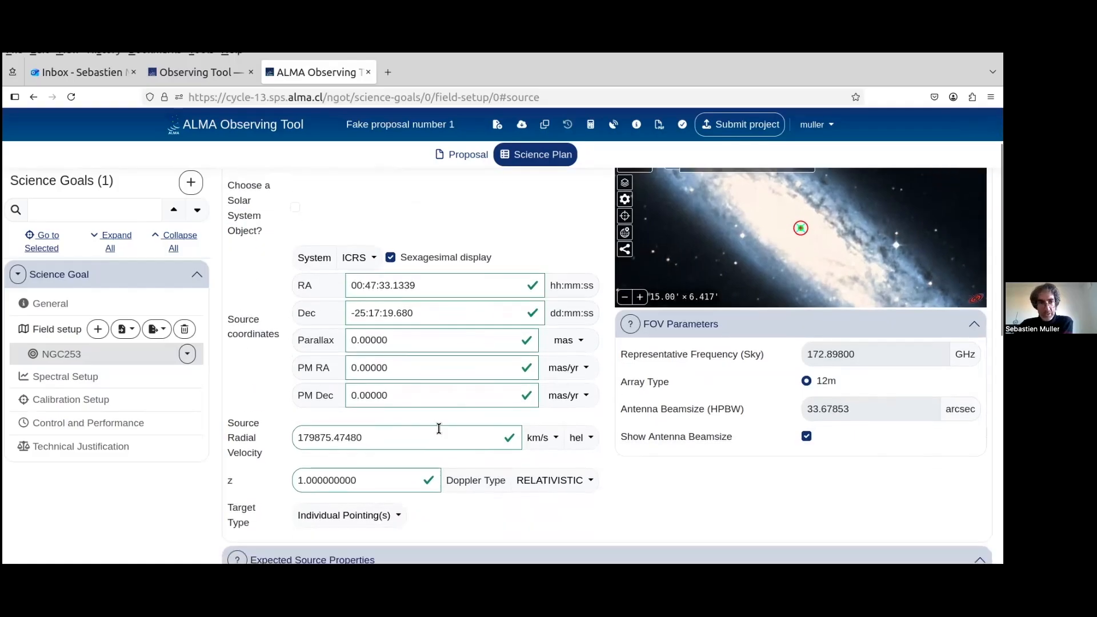
pyautogui.scroll(-2, 295, 385)
pyautogui.scroll(1, 320, 332)
pyautogui.click(366, 290)
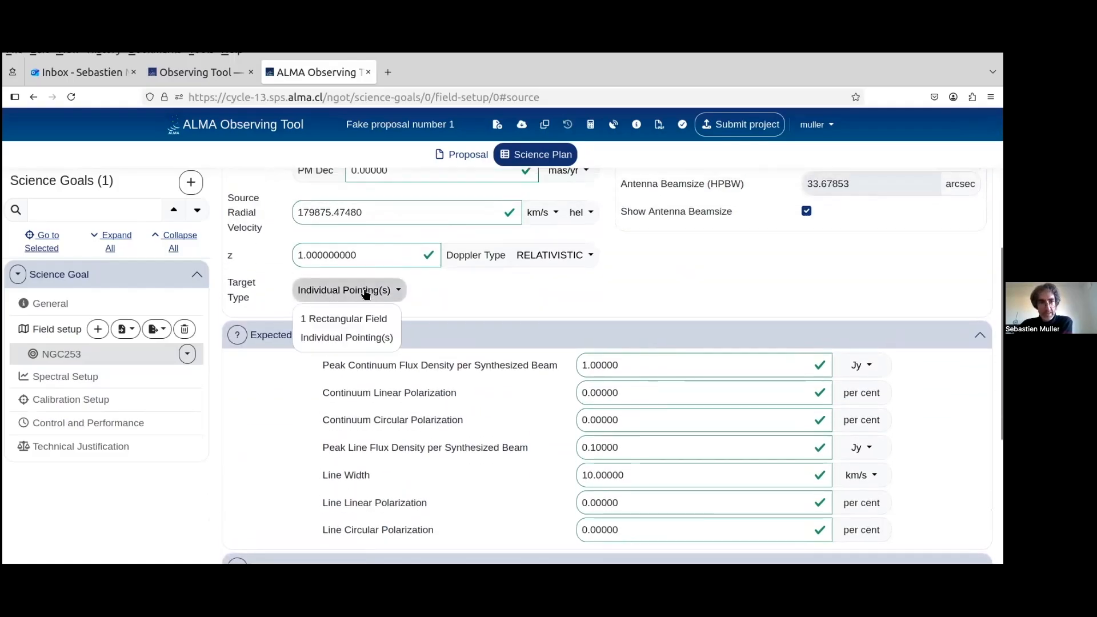
pyautogui.click(379, 319)
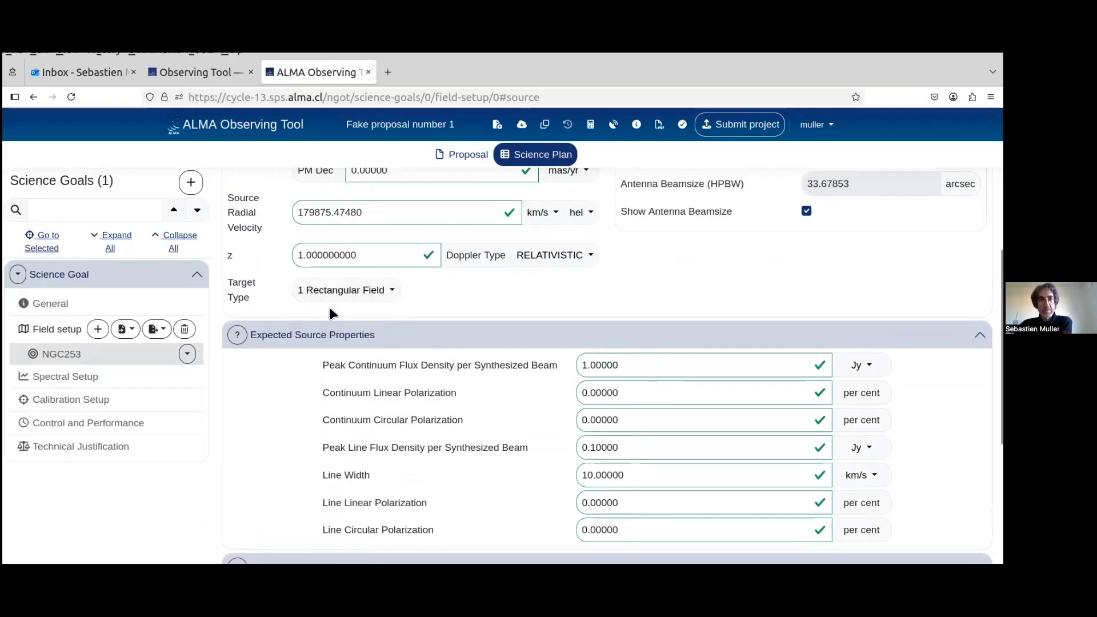
# Step: Set both the p length and the q length of the NGC253 rectangle to 70 arcsec
pyautogui.scroll(-4, 571, 295)
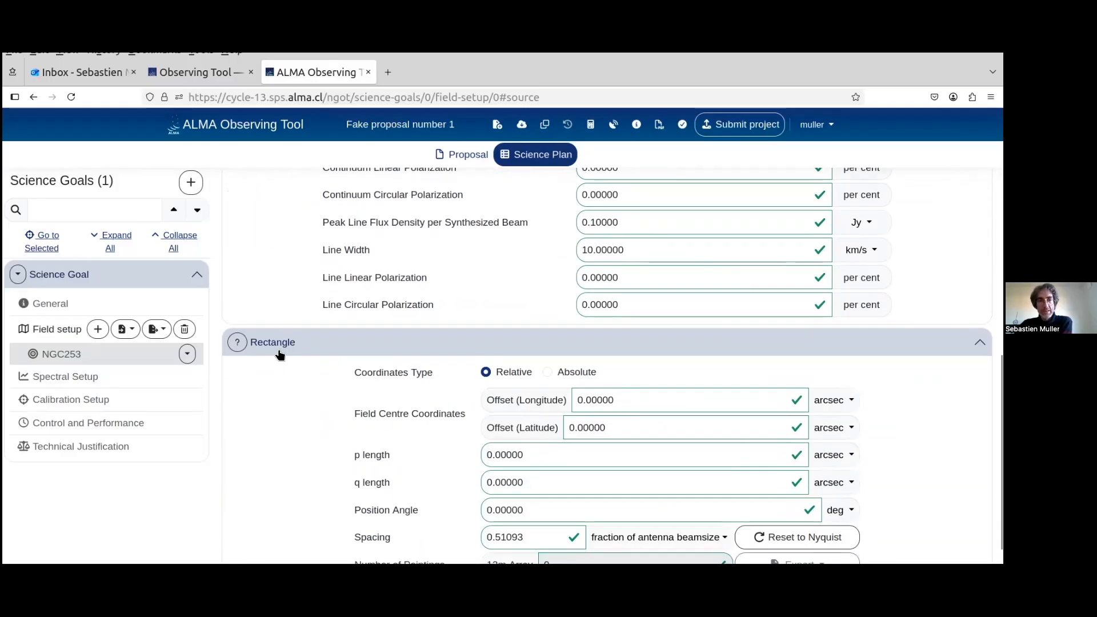
pyautogui.scroll(-1, 492, 468)
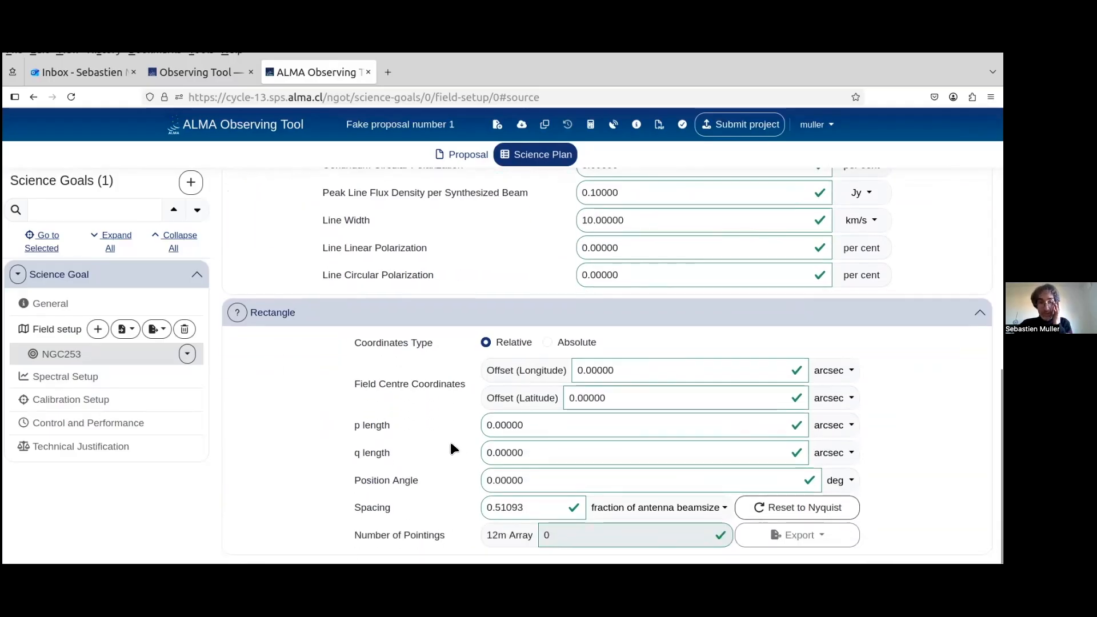
pyautogui.click(491, 427)
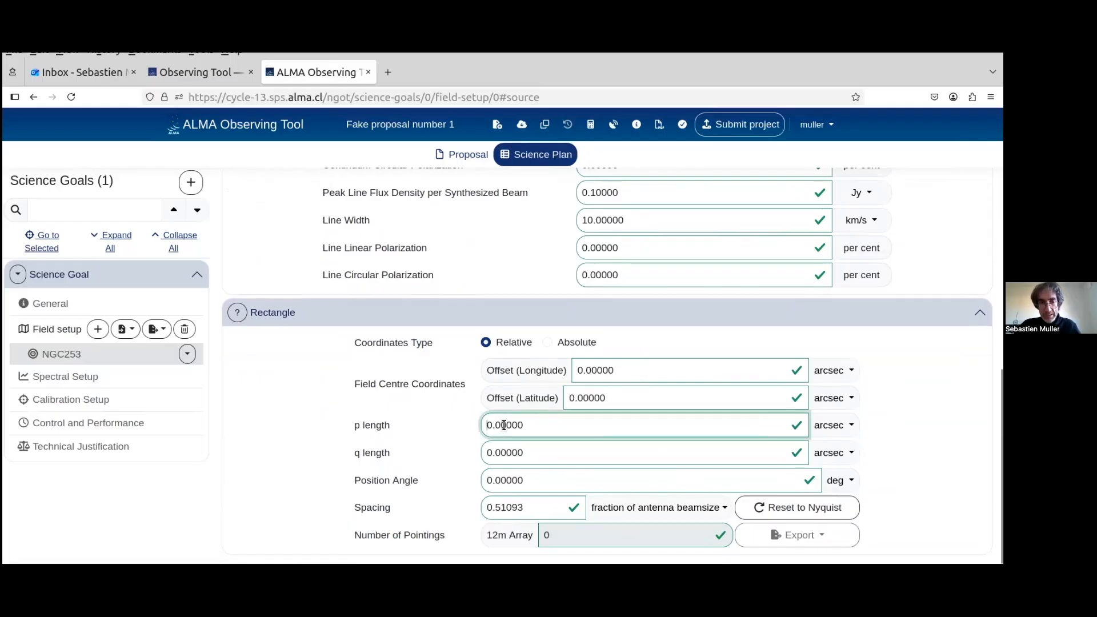
pyautogui.write('7')
pyautogui.click(487, 454)
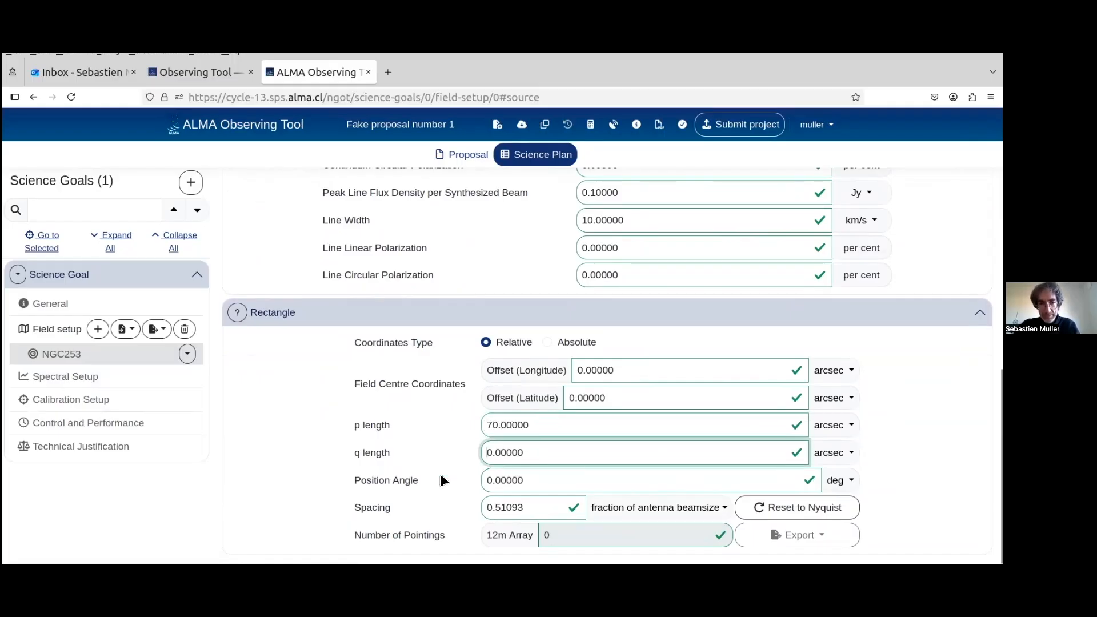
pyautogui.write('7')
pyautogui.click(445, 454)
# Step: Show the pointing positions on the NGC253 sky image and inspect the mosaic close up
pyautogui.scroll(10, 438, 445)
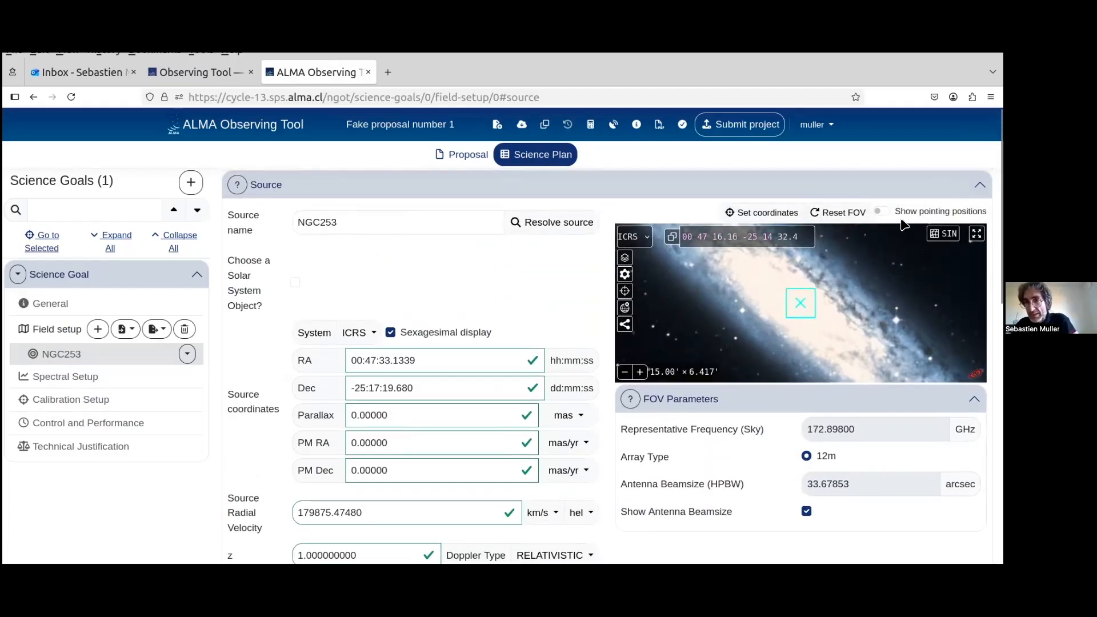
pyautogui.click(881, 211)
pyautogui.scroll(5, 833, 303)
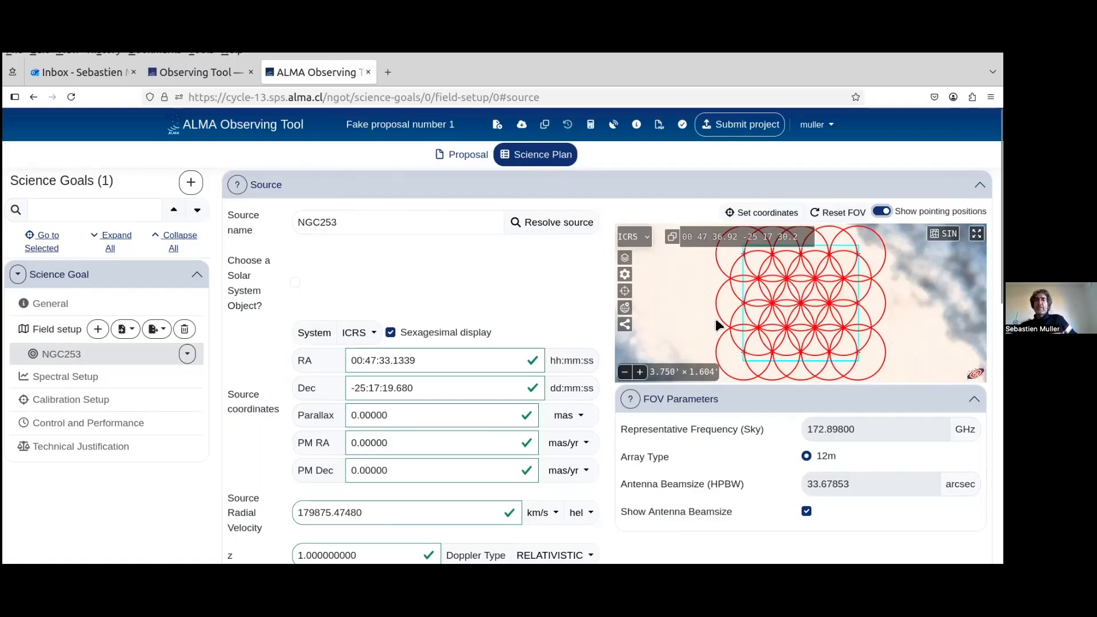
# Step: Set the rectangle's position angle to 45 deg and check the rotated mosaic on the sky image
pyautogui.scroll(-3, 588, 291)
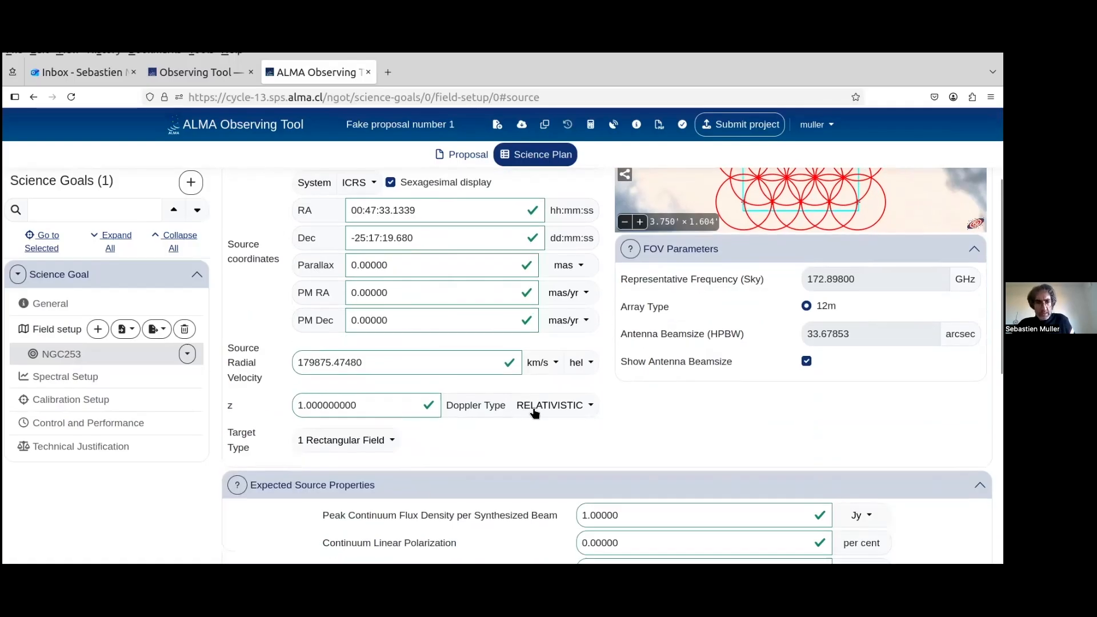
pyautogui.scroll(-8, 426, 399)
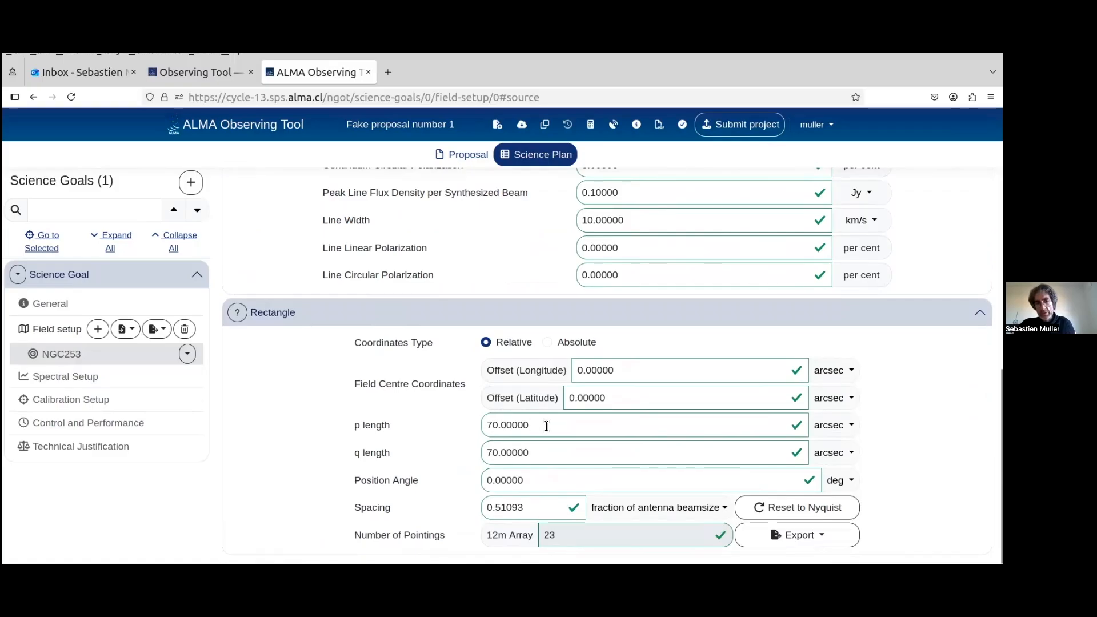
pyautogui.click(487, 480)
pyautogui.press('Delete')
pyautogui.write('45')
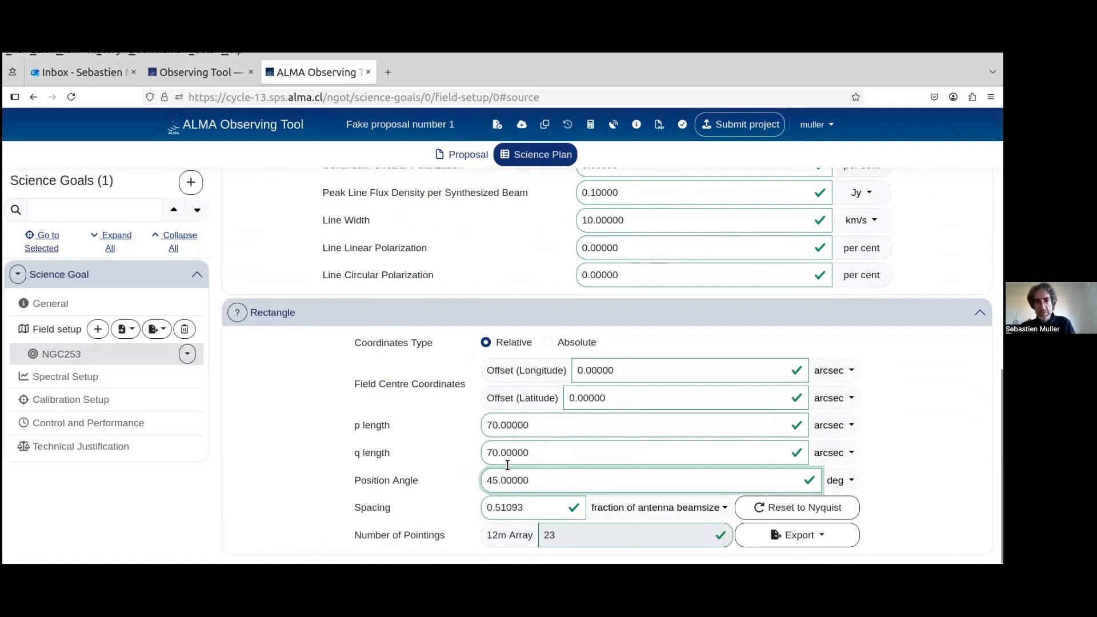
pyautogui.click(895, 451)
pyautogui.scroll(4, 871, 396)
pyautogui.scroll(5, 862, 365)
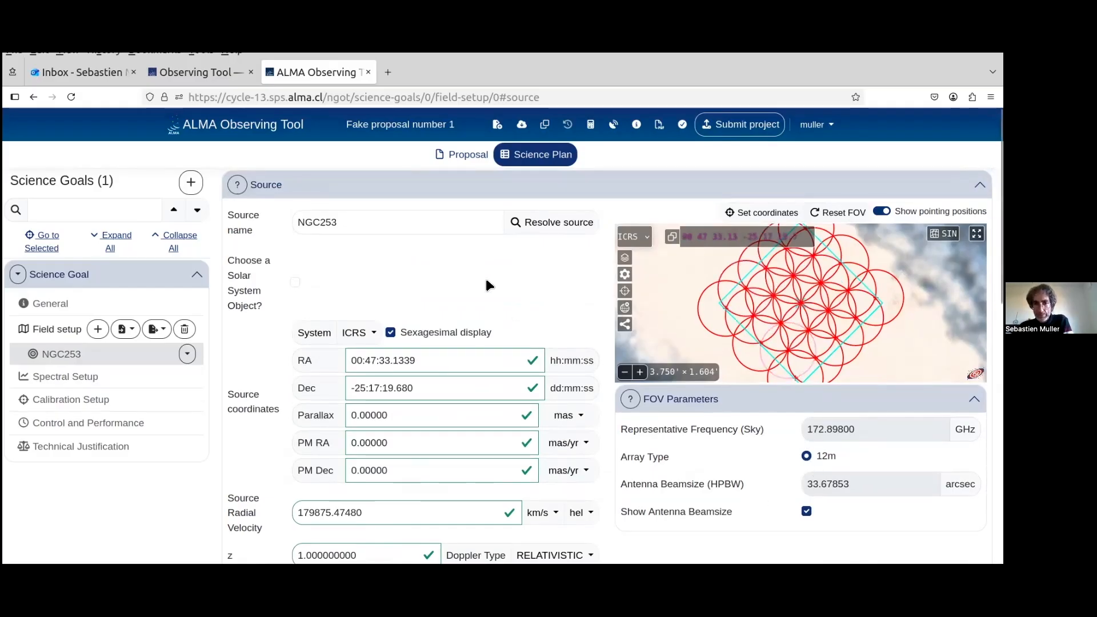
# Step: Examine the mosaic's coverage on the sky image, the expected source properties and the rectangle's parameters
pyautogui.scroll(-1, 496, 251)
pyautogui.scroll(-1, 763, 280)
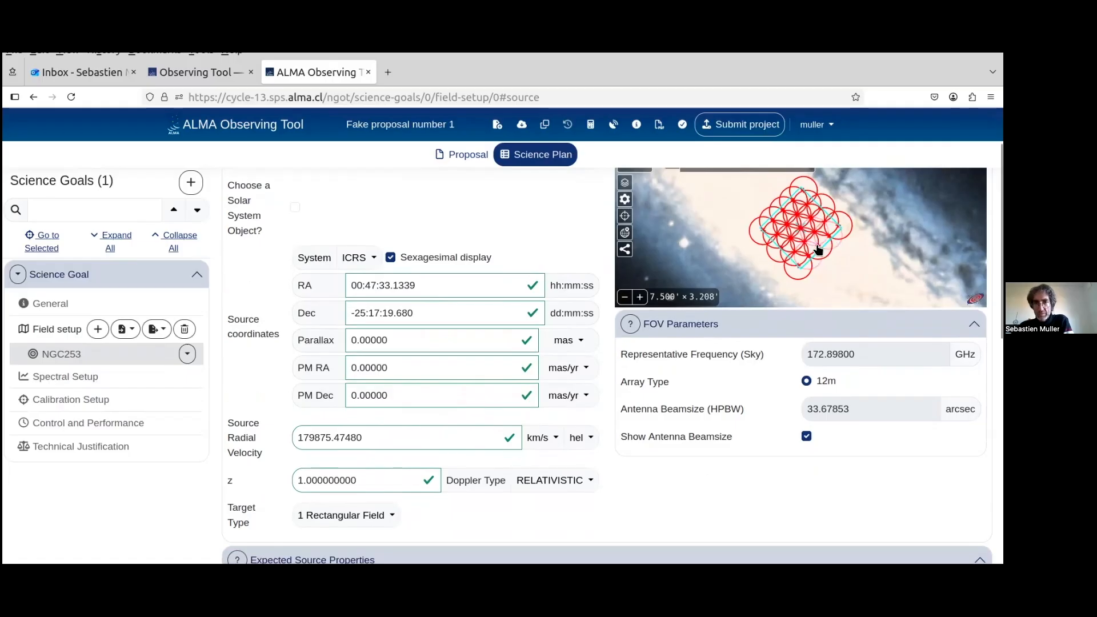
pyautogui.scroll(-3, 668, 452)
pyautogui.scroll(-3, 667, 453)
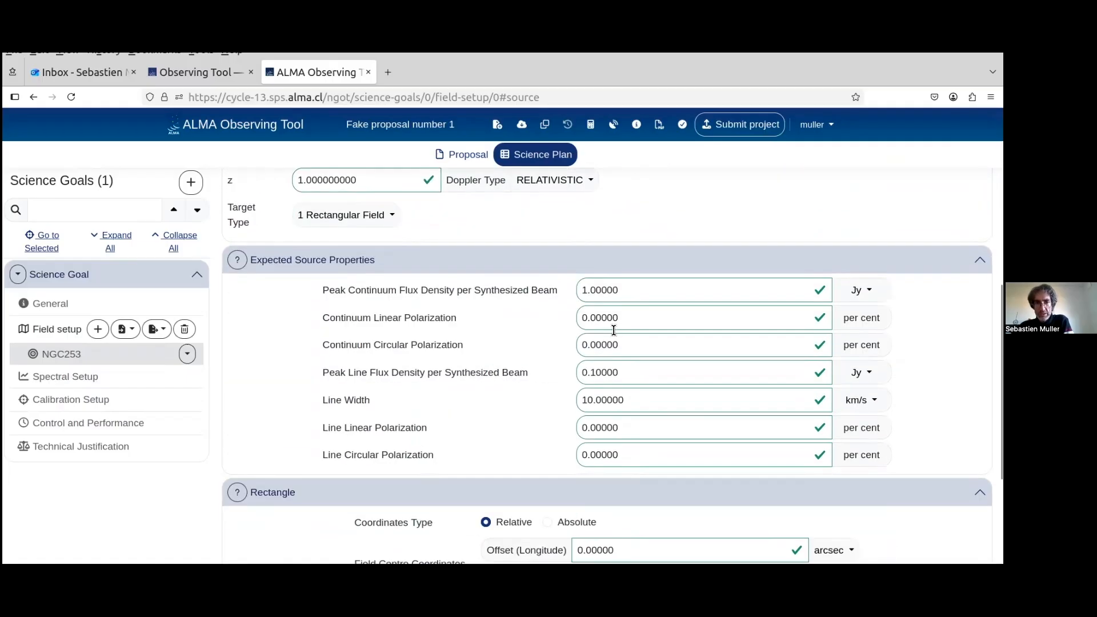
pyautogui.scroll(-2, 507, 436)
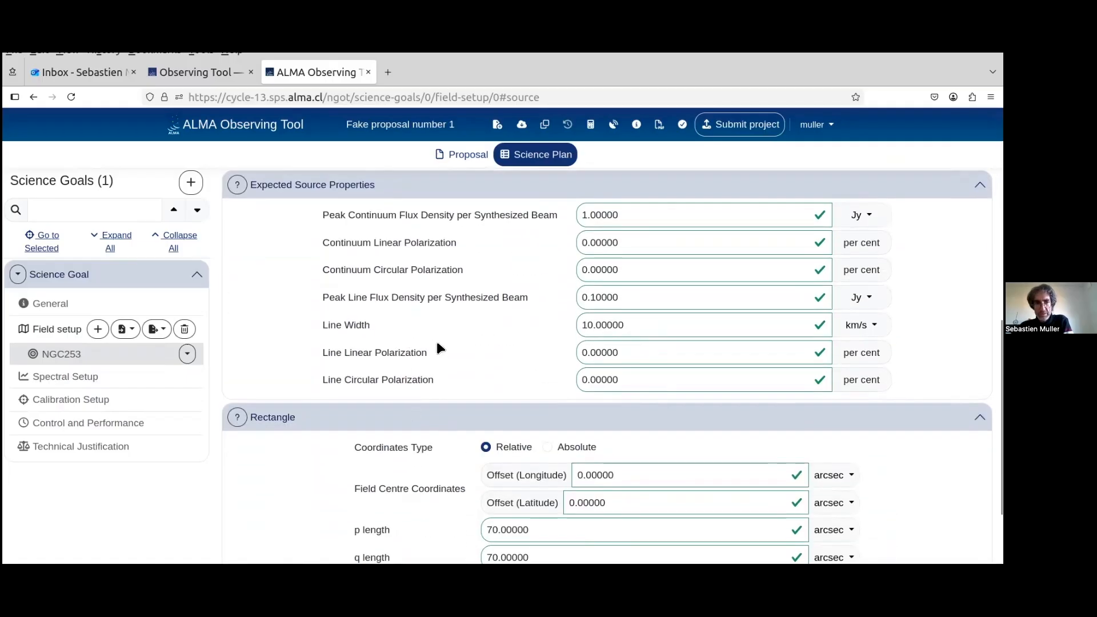
pyautogui.scroll(-2, 439, 344)
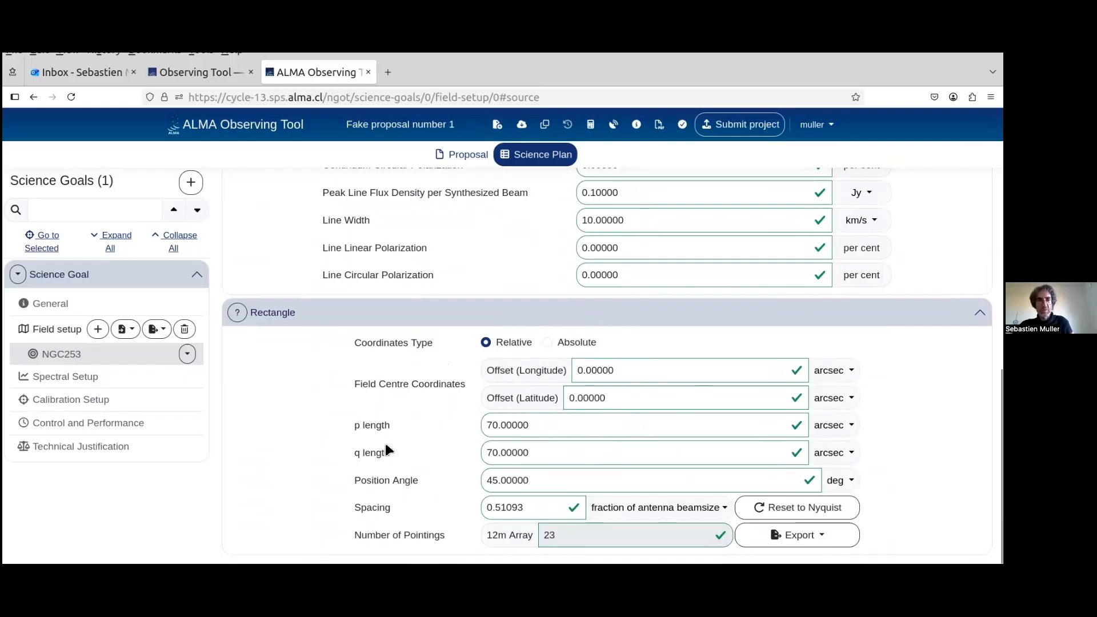
pyautogui.scroll(8, 280, 441)
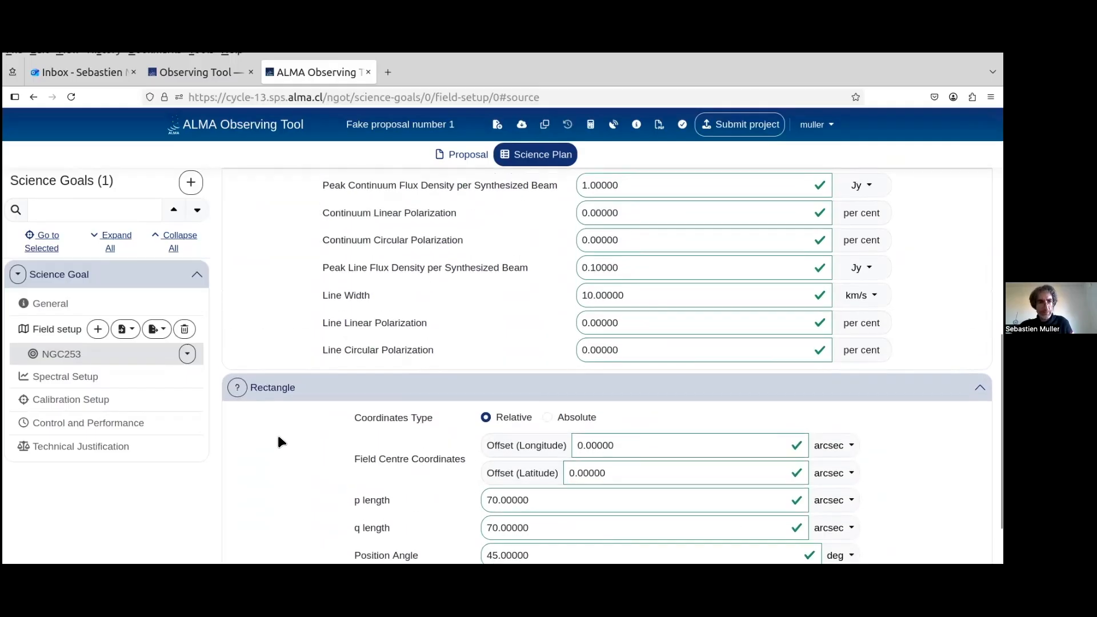
pyautogui.scroll(3, 720, 460)
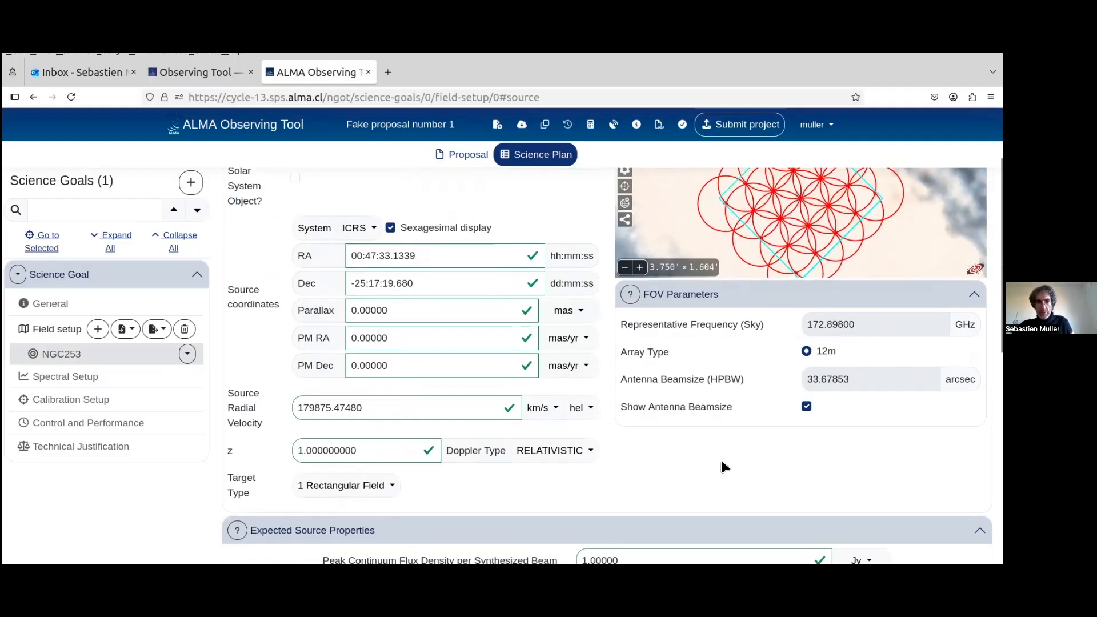
pyautogui.scroll(1, 715, 461)
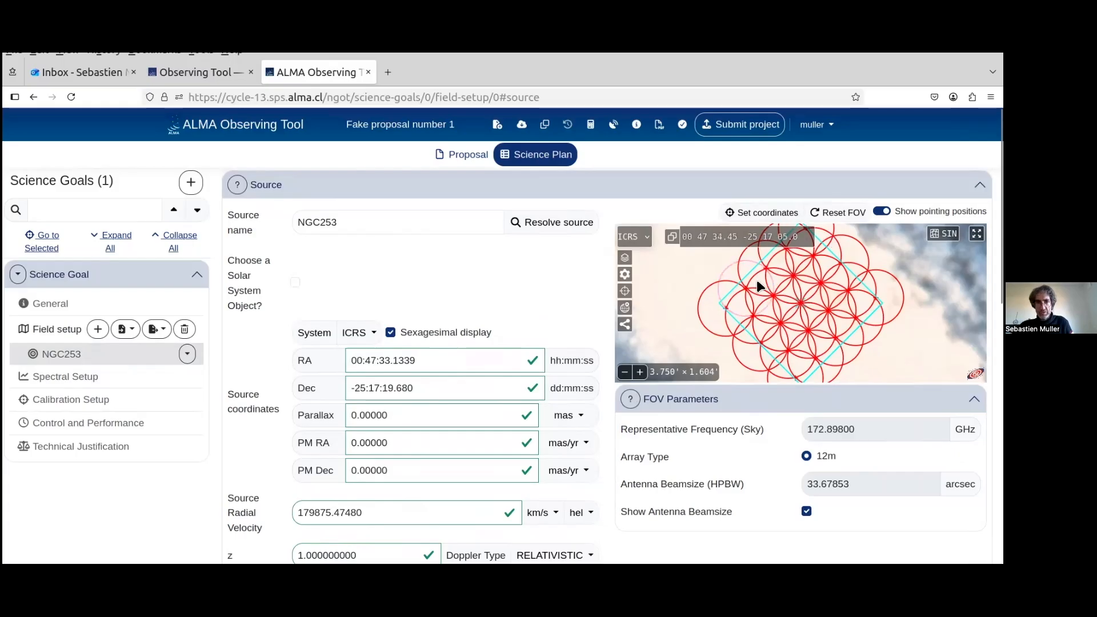
# Step: Inspect the spectral setup zoomed to its receiver band and open the calibration setup to review the calibration strategy
pyautogui.click(85, 379)
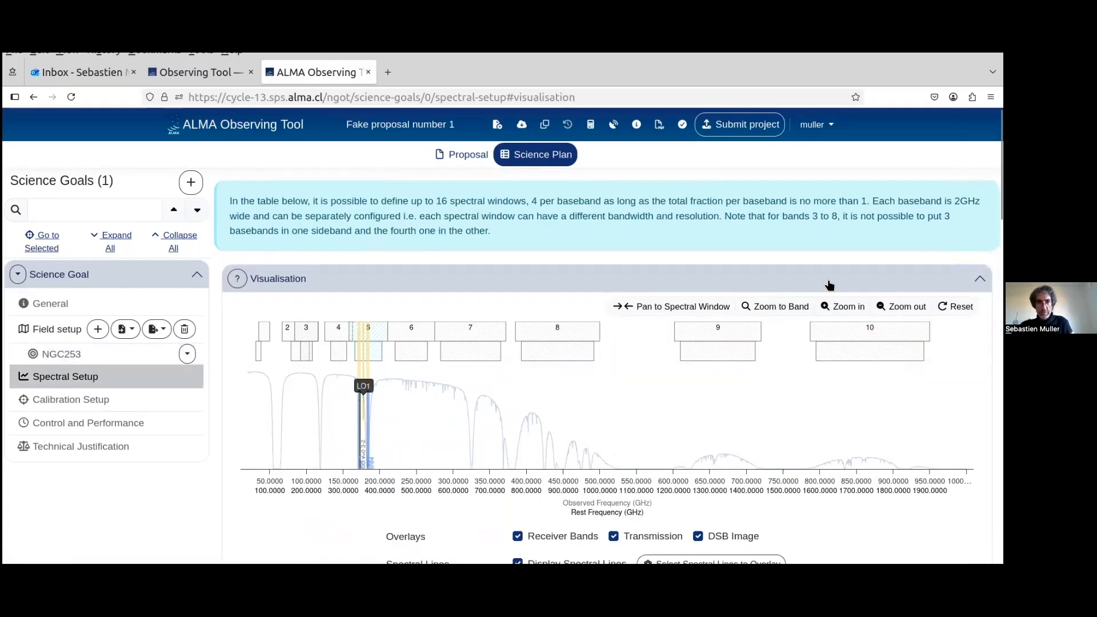
pyautogui.click(789, 307)
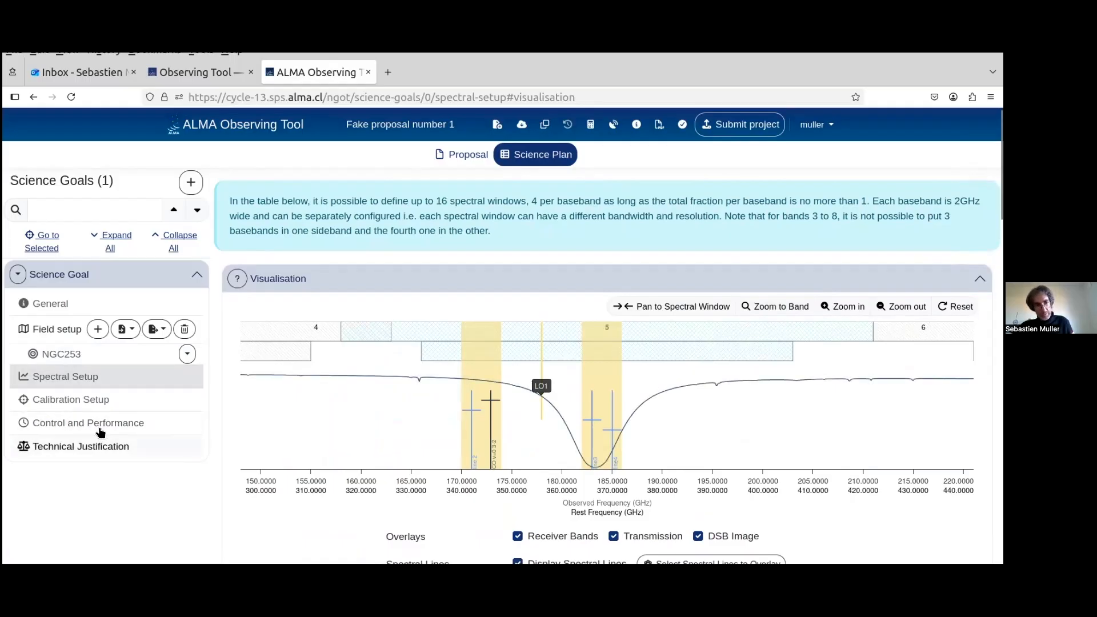
pyautogui.click(71, 401)
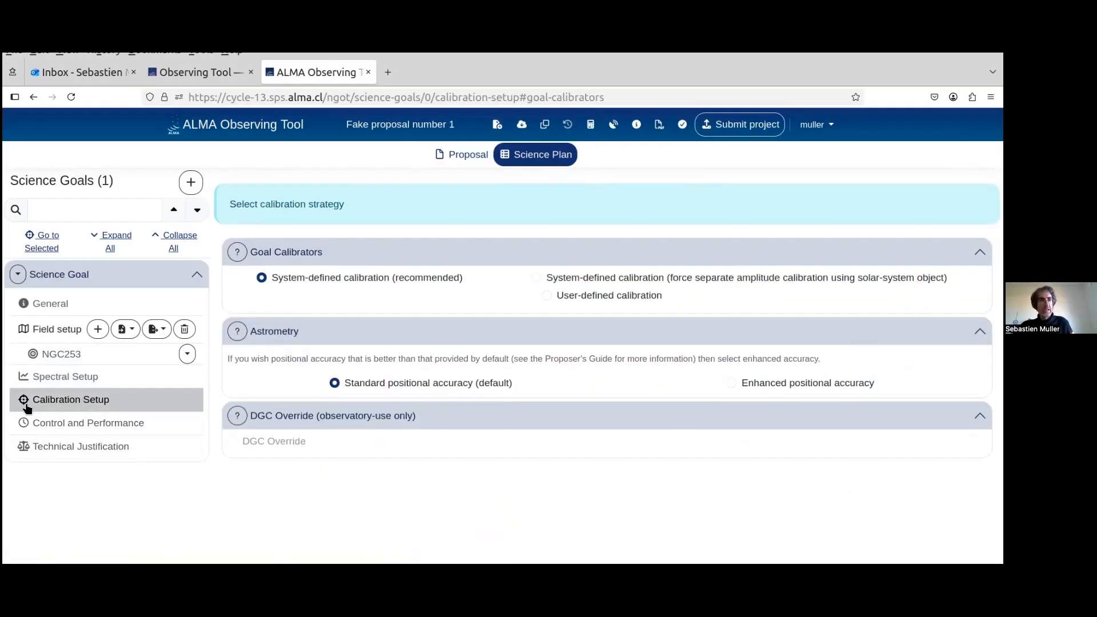
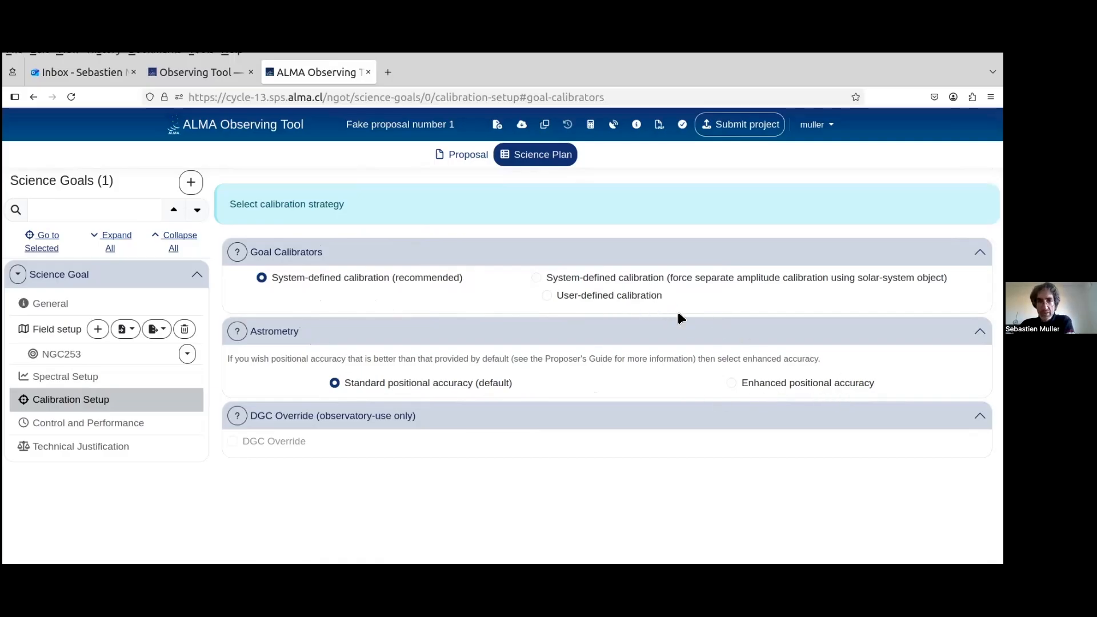
# Step: Open Control and Performance and examine the angular resolutions and maximum recoverable scales by declination for configuration C-3
pyautogui.click(129, 424)
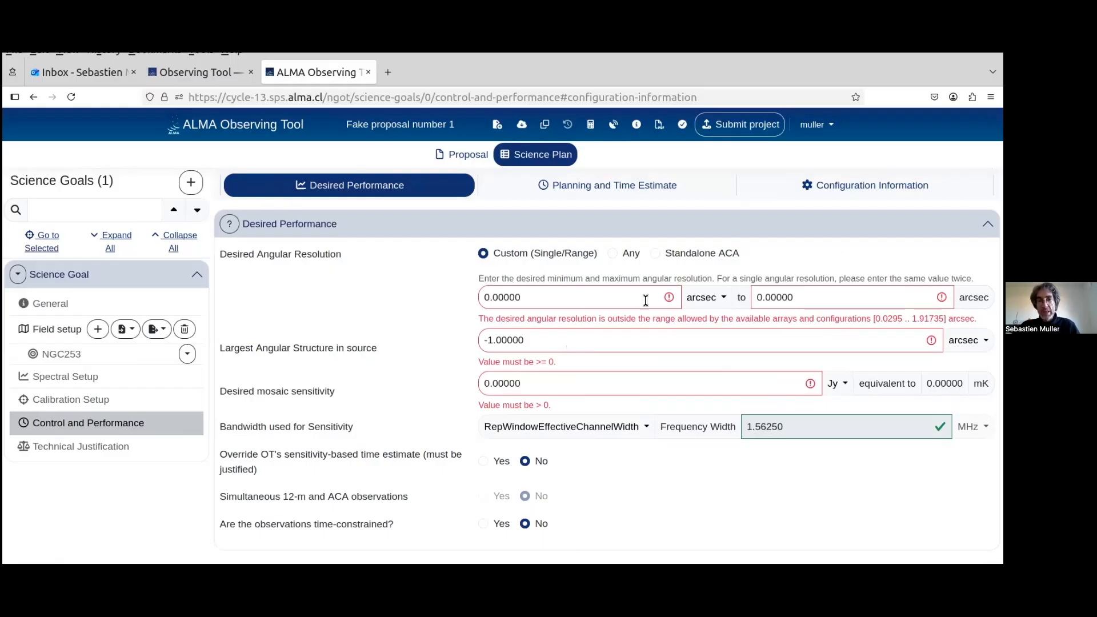
pyautogui.click(612, 127)
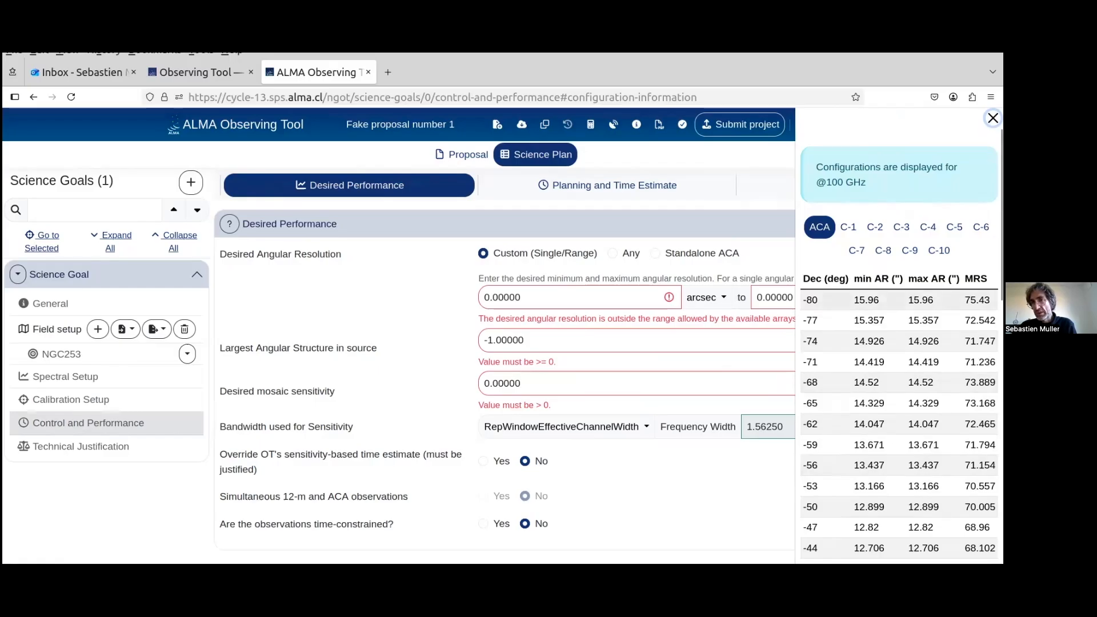
pyautogui.click(902, 229)
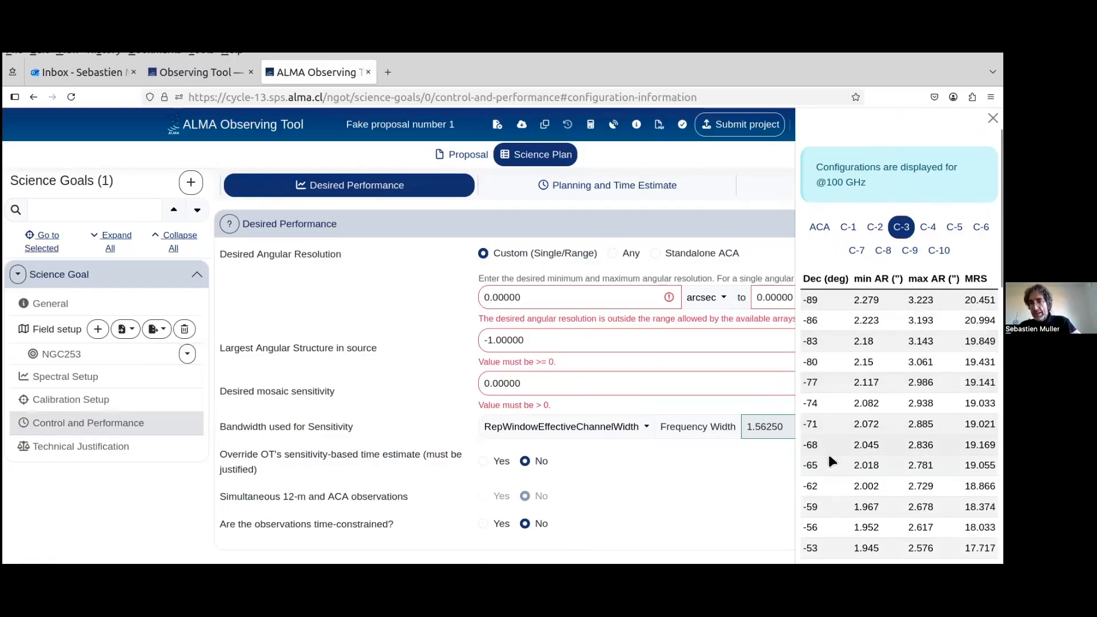
pyautogui.scroll(-2, 829, 469)
pyautogui.scroll(-1, 829, 469)
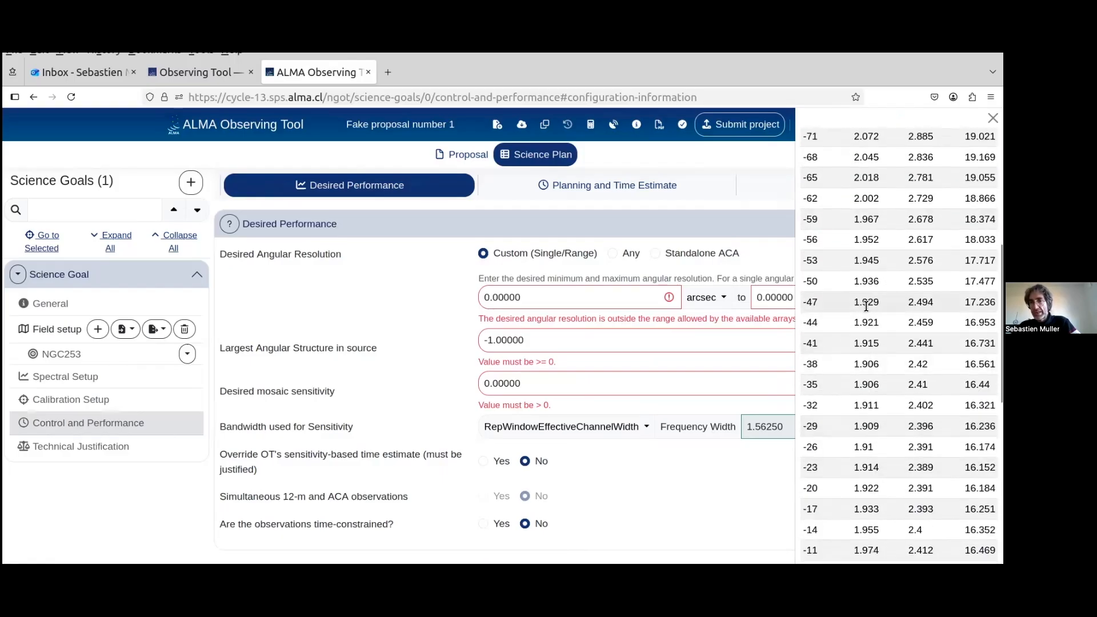
pyautogui.scroll(3, 867, 272)
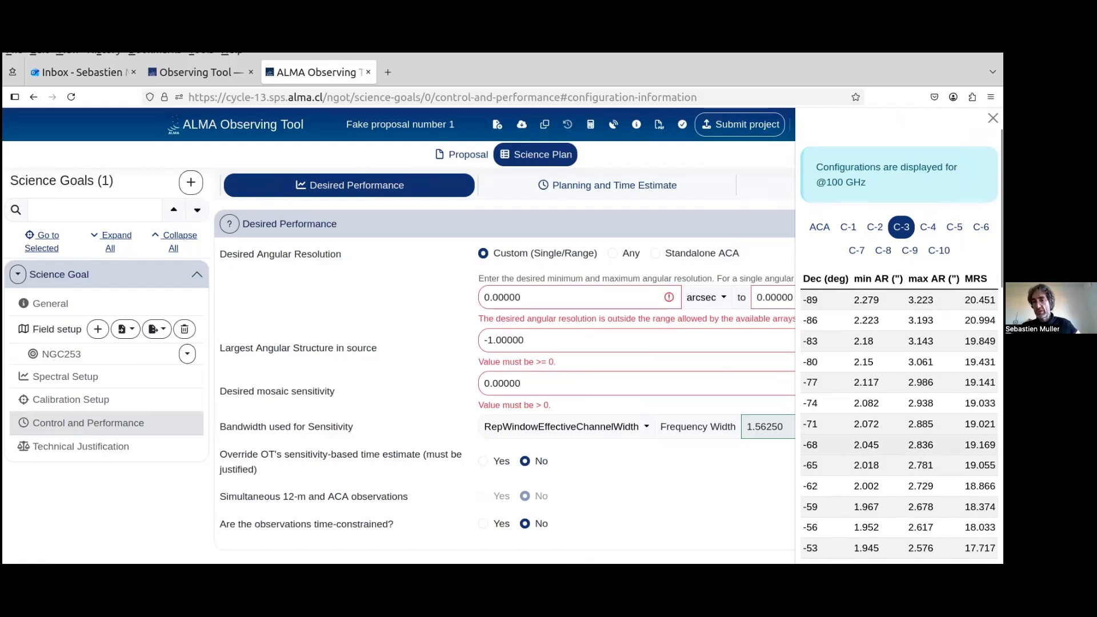
pyautogui.scroll(-5, 900, 342)
pyautogui.scroll(-7, 900, 343)
pyautogui.scroll(12, 900, 343)
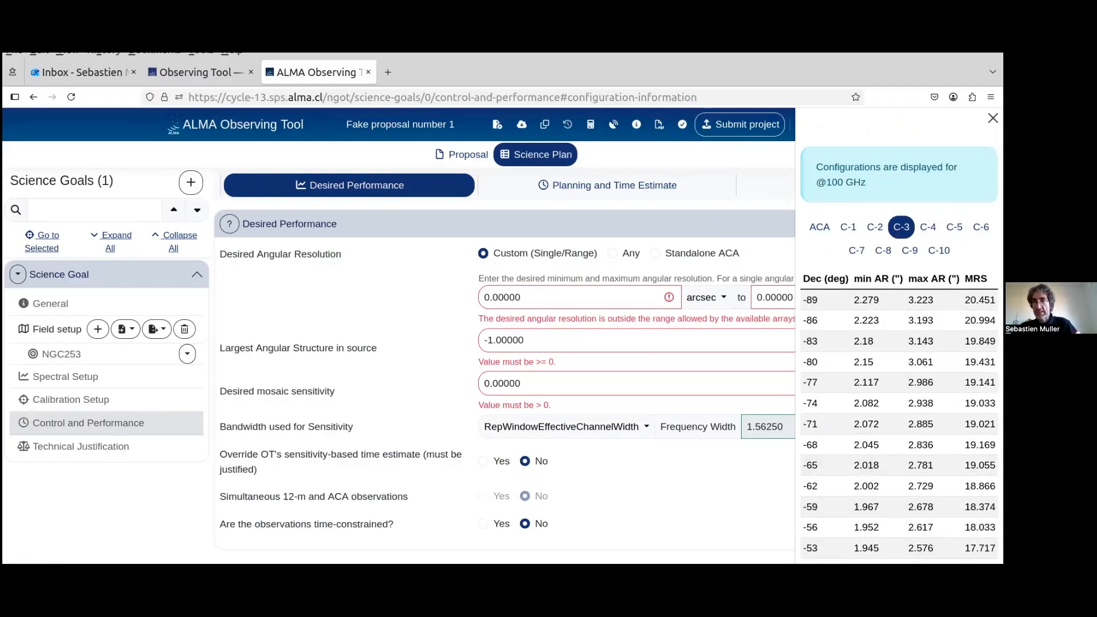
pyautogui.click(993, 118)
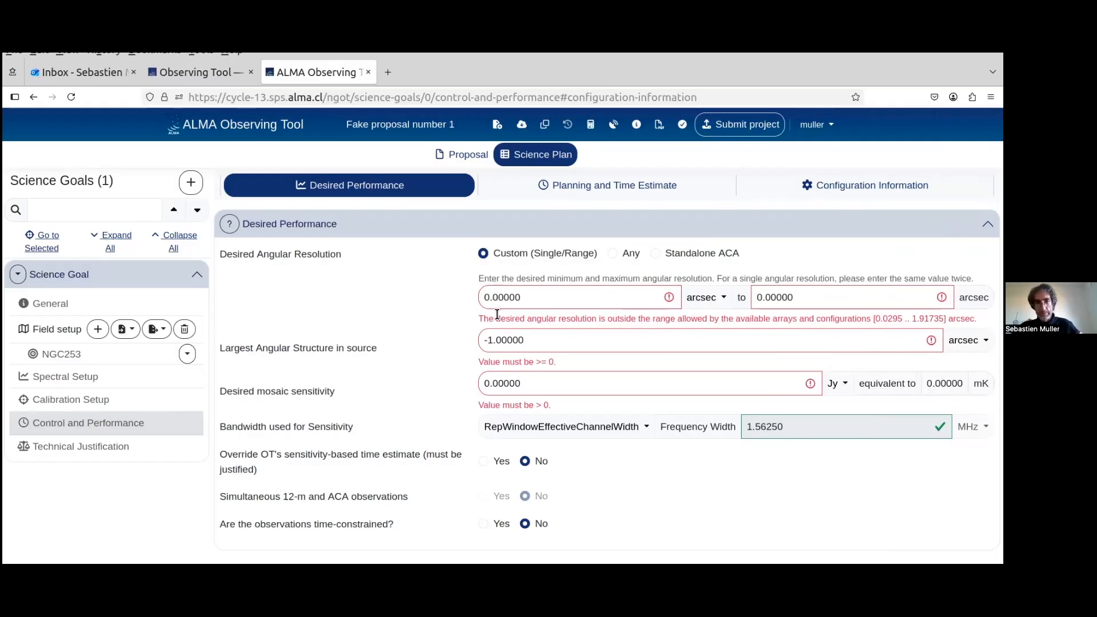
# Step: Set the custom desired angular resolution to a range of 0.1 to 0.15 arcsec
pyautogui.click(497, 298)
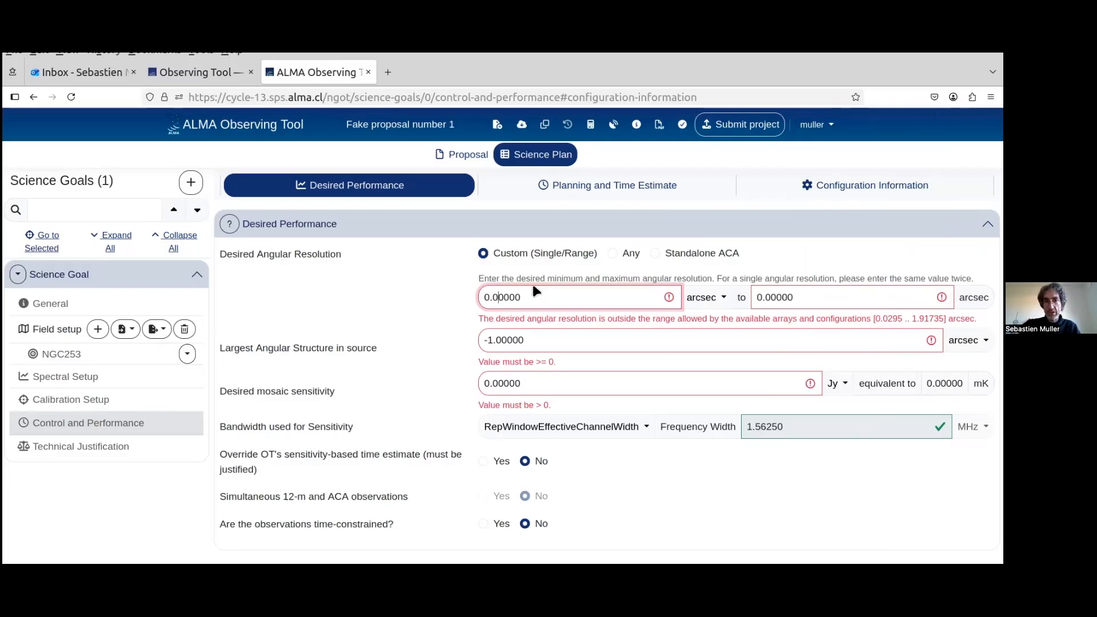
pyautogui.write('1')
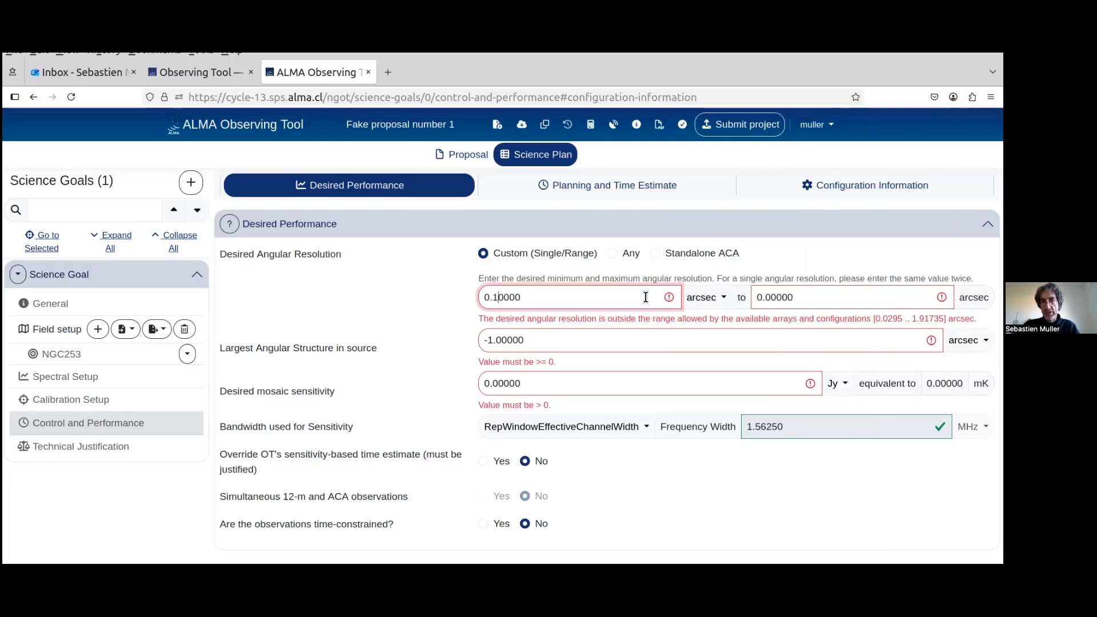
pyautogui.click(772, 298)
pyautogui.write('1')
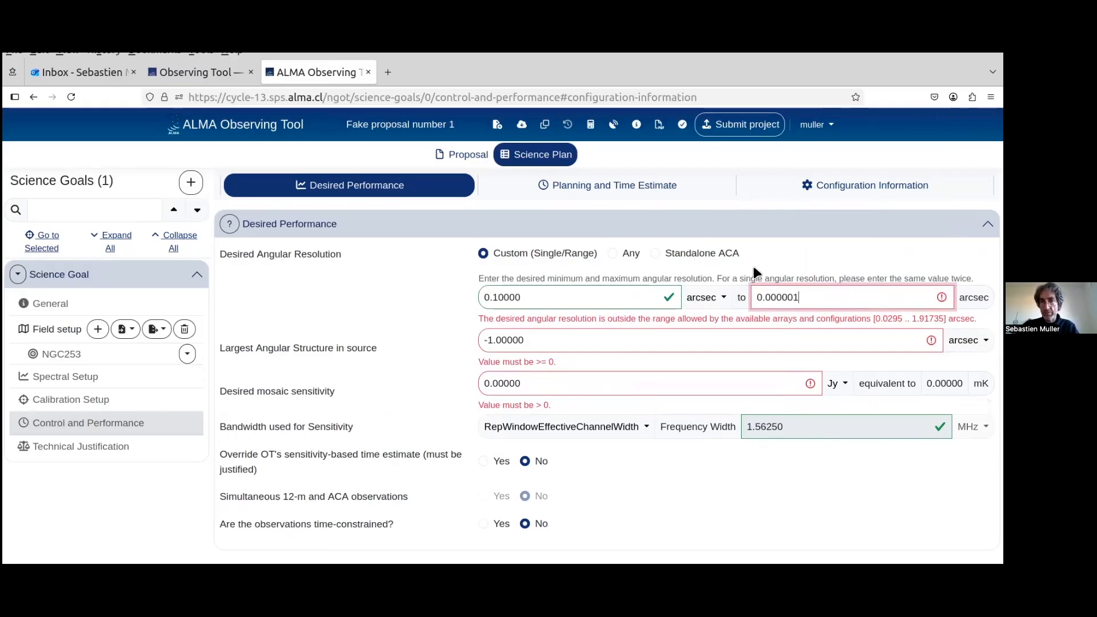
pyautogui.press('BackSpace')
pyautogui.click(771, 297)
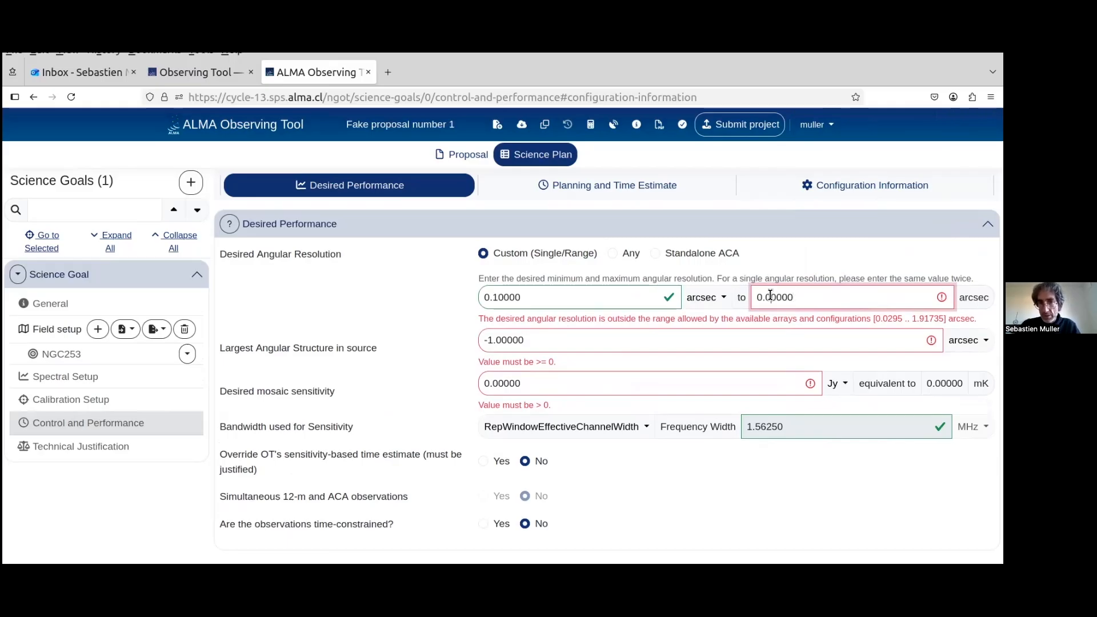
pyautogui.press('BackSpace')
pyautogui.write('1')
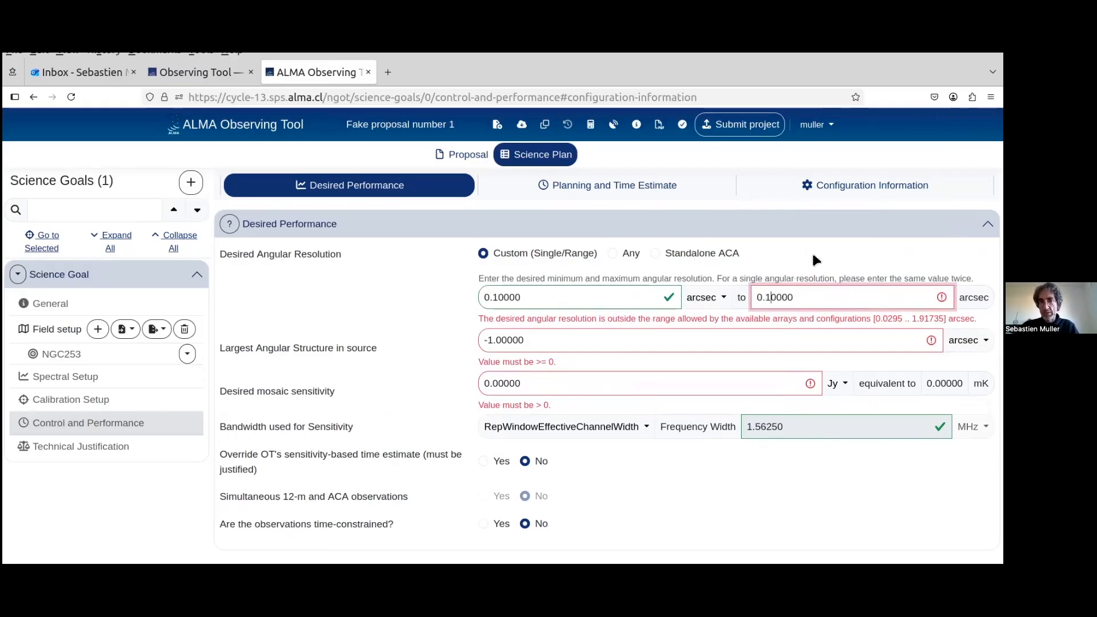
pyautogui.click(777, 299)
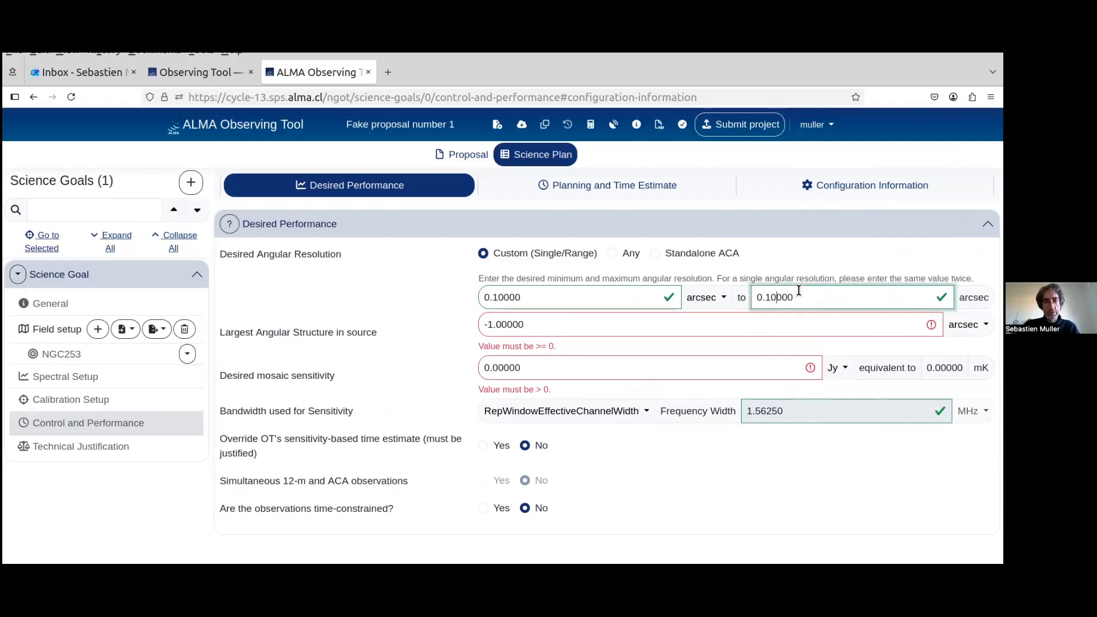
pyautogui.press('BackSpace')
pyautogui.write('5')
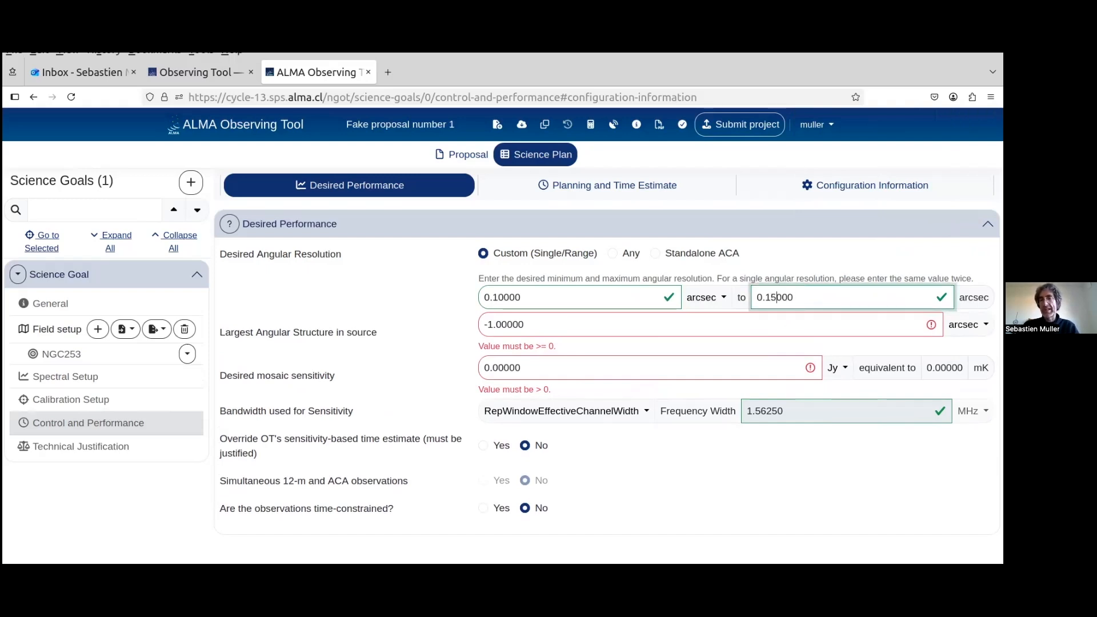
# Step: Set the largest angular structure in the source to 10 arcsec
pyautogui.click(899, 260)
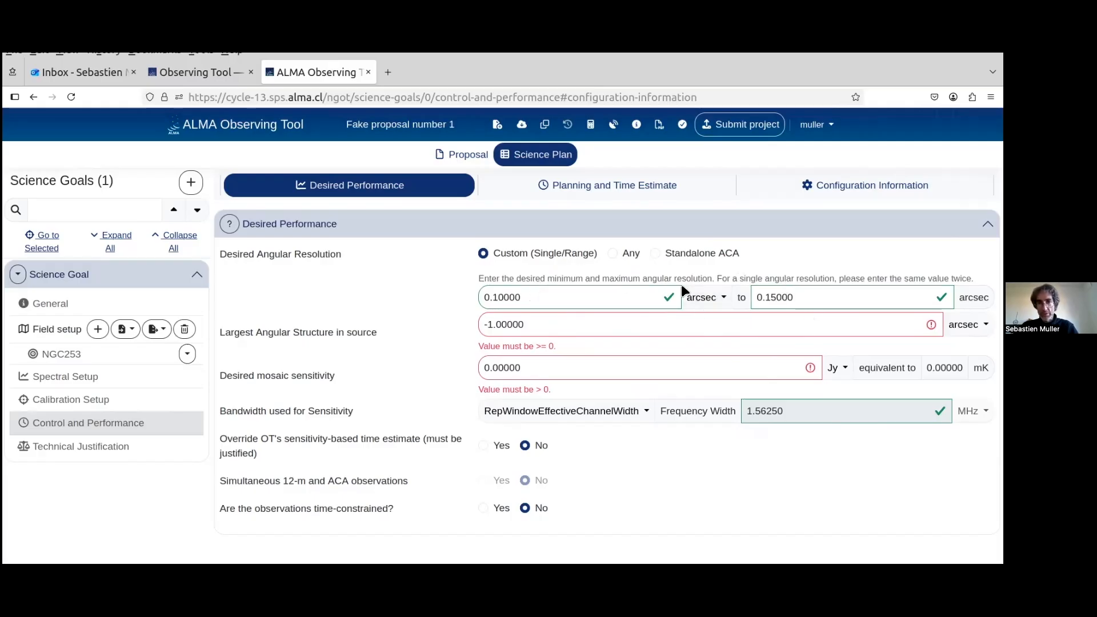
pyautogui.click(511, 325)
pyautogui.press('Left')
pyautogui.press('Left')
pyautogui.press('Left')
pyautogui.press('Left')
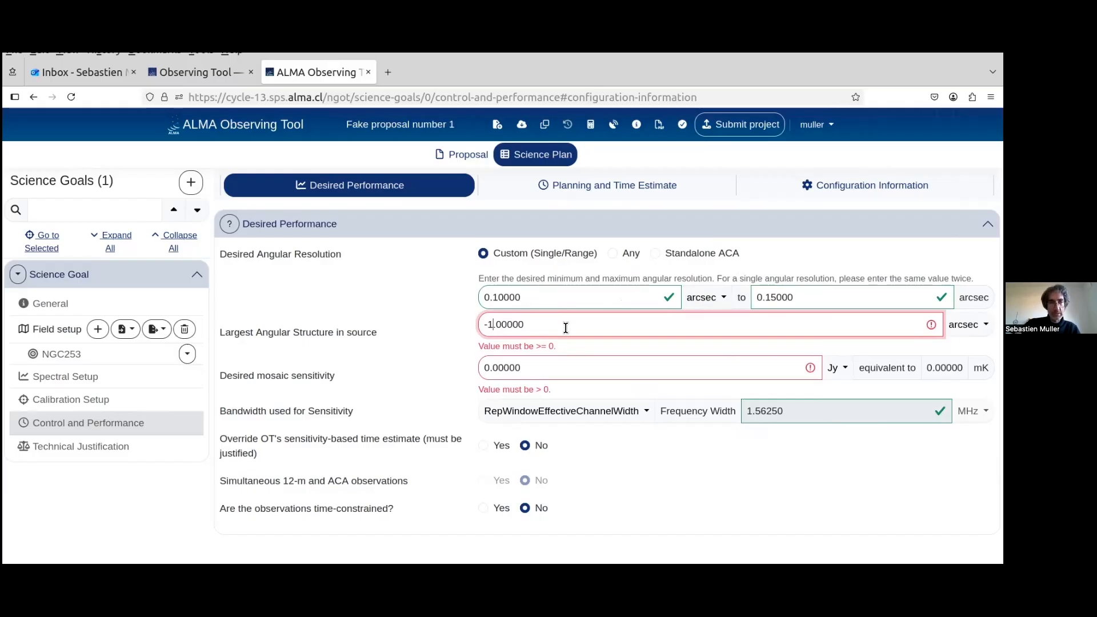
pyautogui.press('BackSpace')
pyautogui.press('BackSpace')
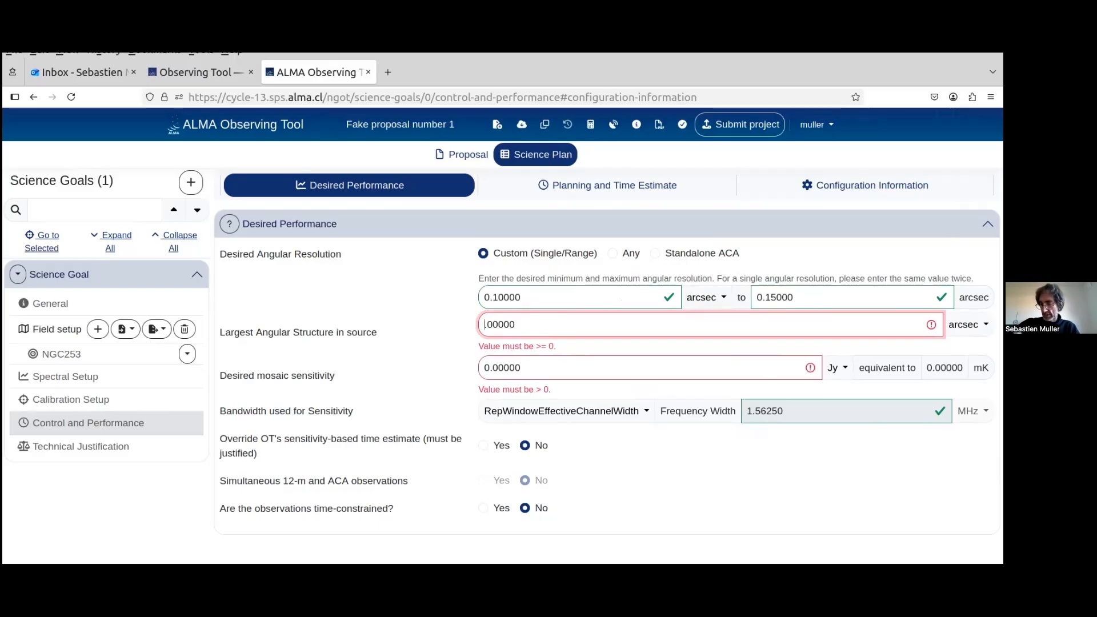
pyautogui.write('10')
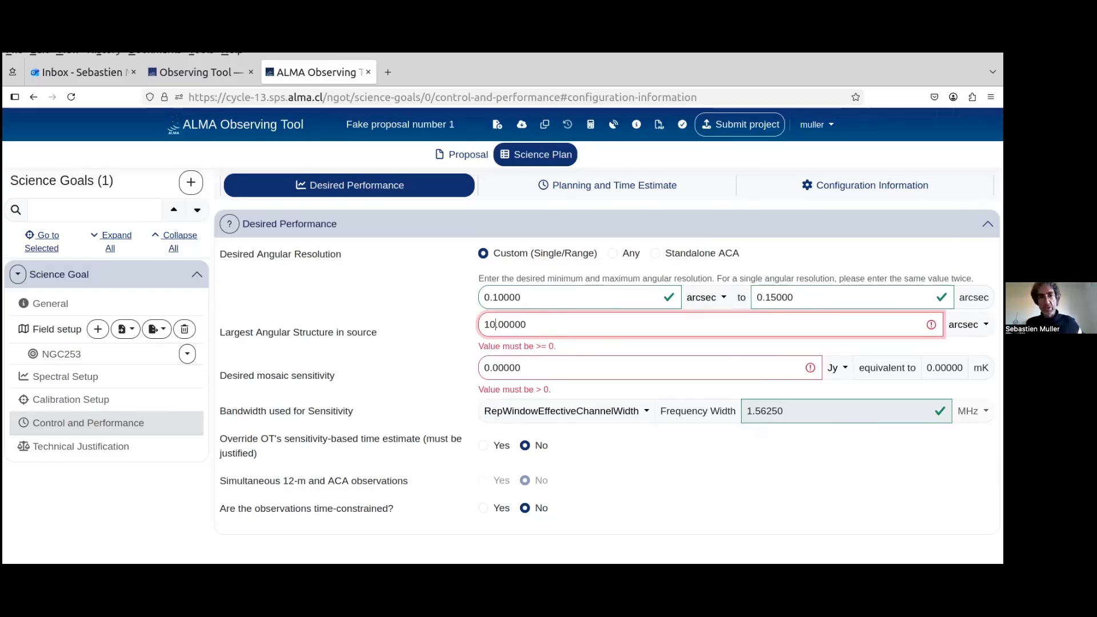
pyautogui.click(423, 314)
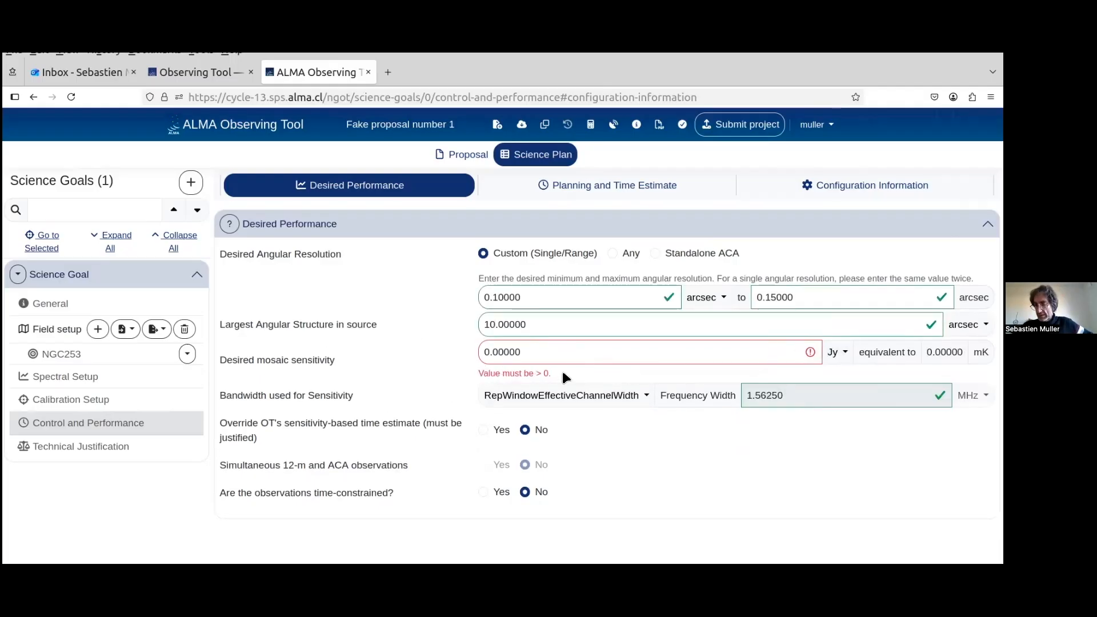
# Step: Enter 0.1 as the desired mosaic sensitivity and switch its unit to K
pyautogui.click(523, 350)
pyautogui.press('BackSpace')
pyautogui.press('BackSpace')
pyautogui.press('BackSpace')
pyautogui.press('BackSpace')
pyautogui.press('BackSpace')
pyautogui.write('1')
pyautogui.click(844, 352)
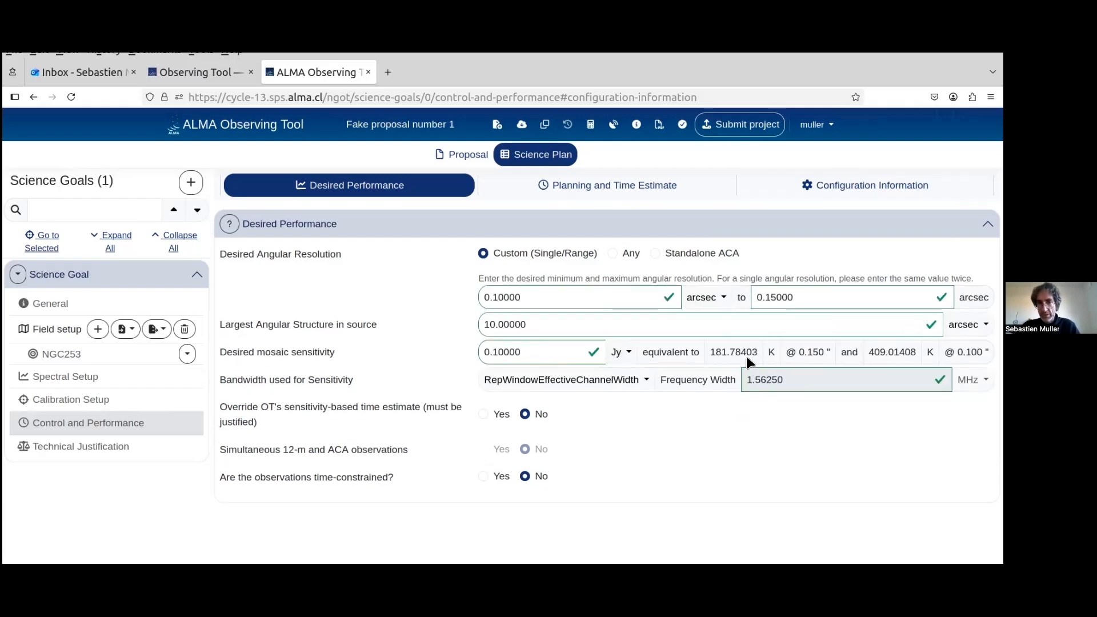
pyautogui.click(620, 352)
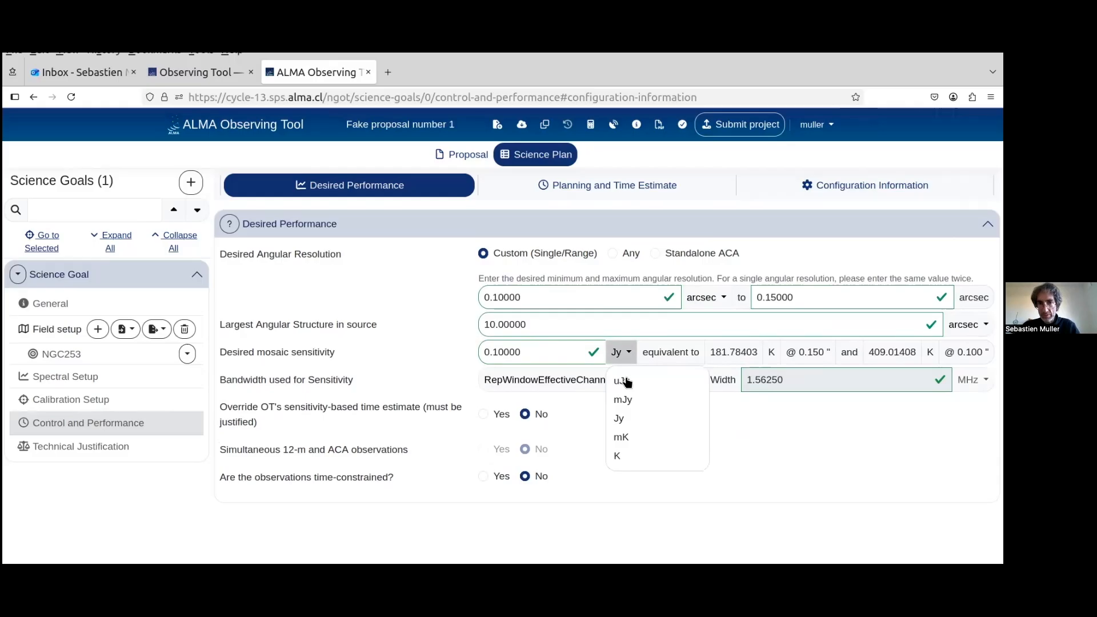
pyautogui.click(625, 455)
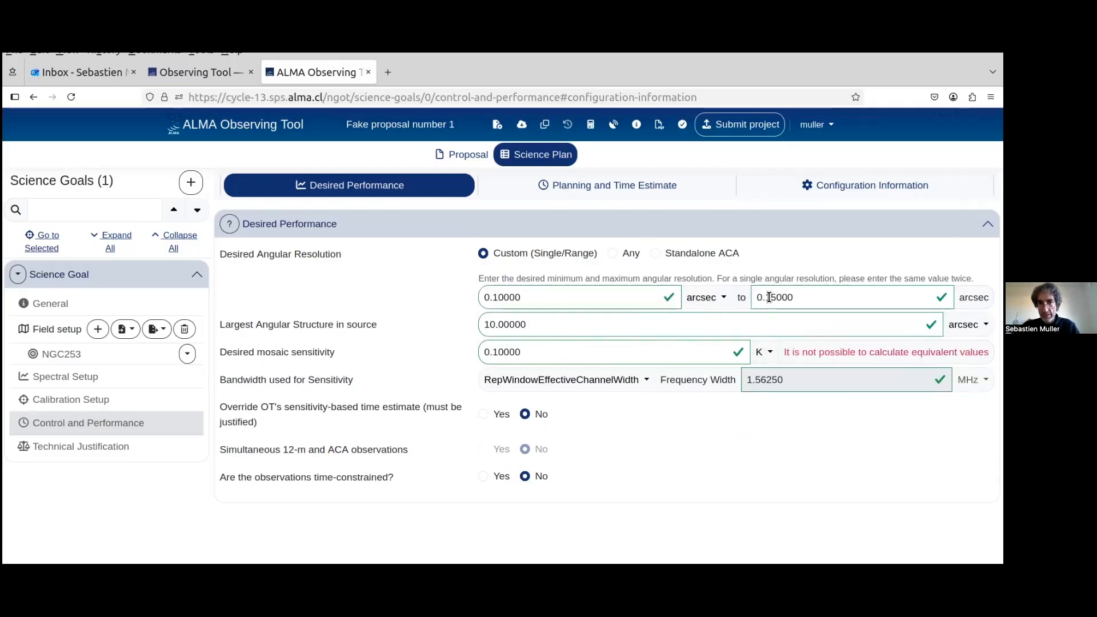
# Step: Set the desired mosaic sensitivity to 1 mJy
pyautogui.click(764, 353)
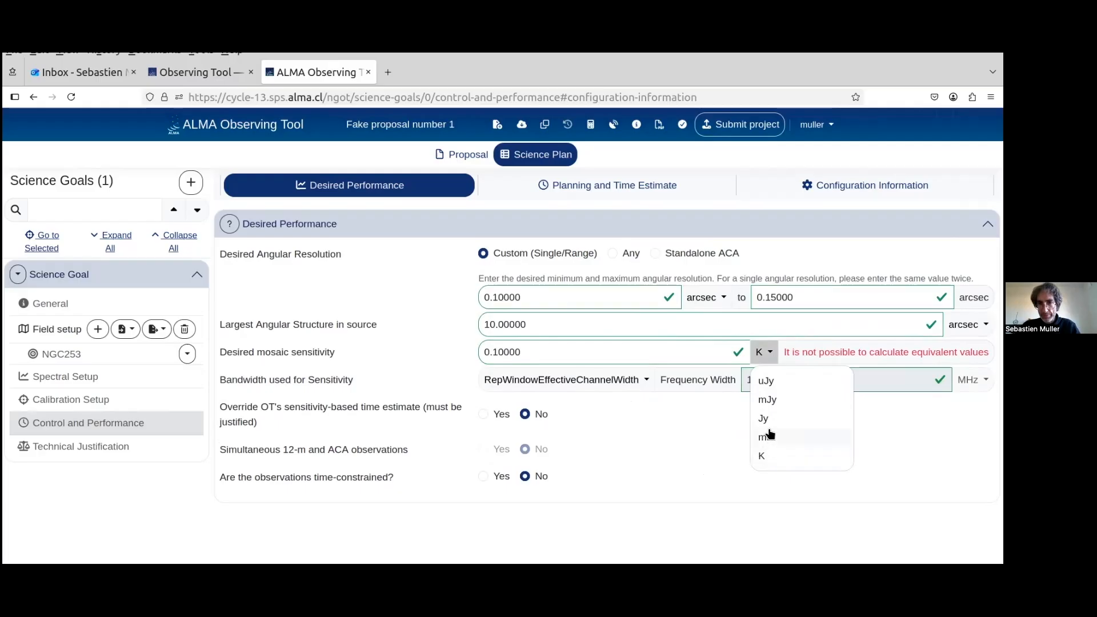
pyautogui.click(788, 401)
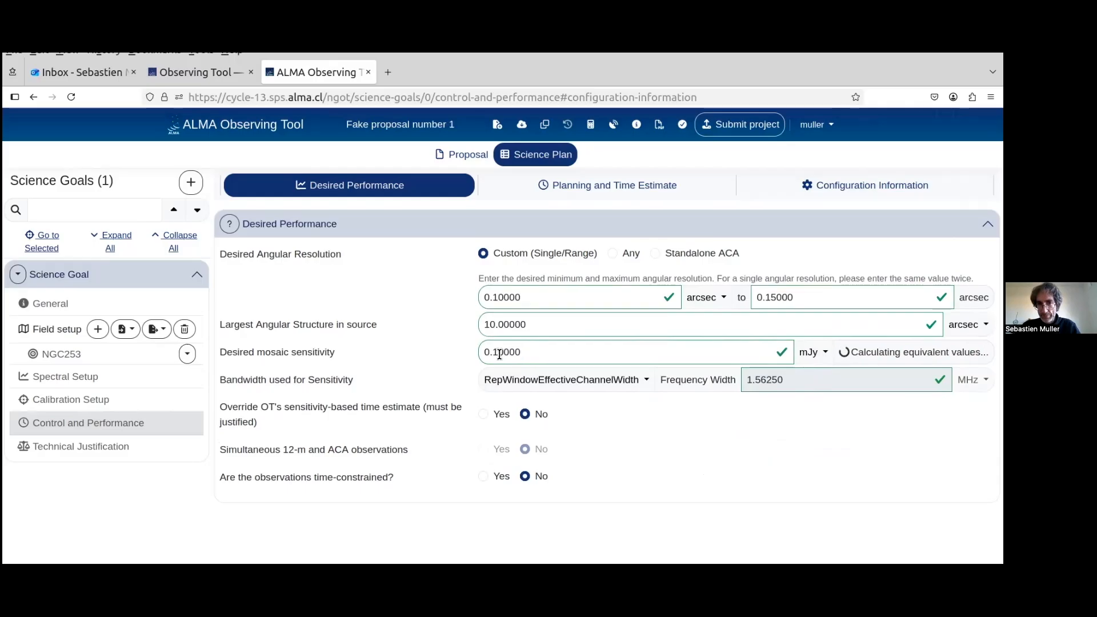
pyautogui.moveTo(521, 352); pyautogui.dragTo(480, 352)
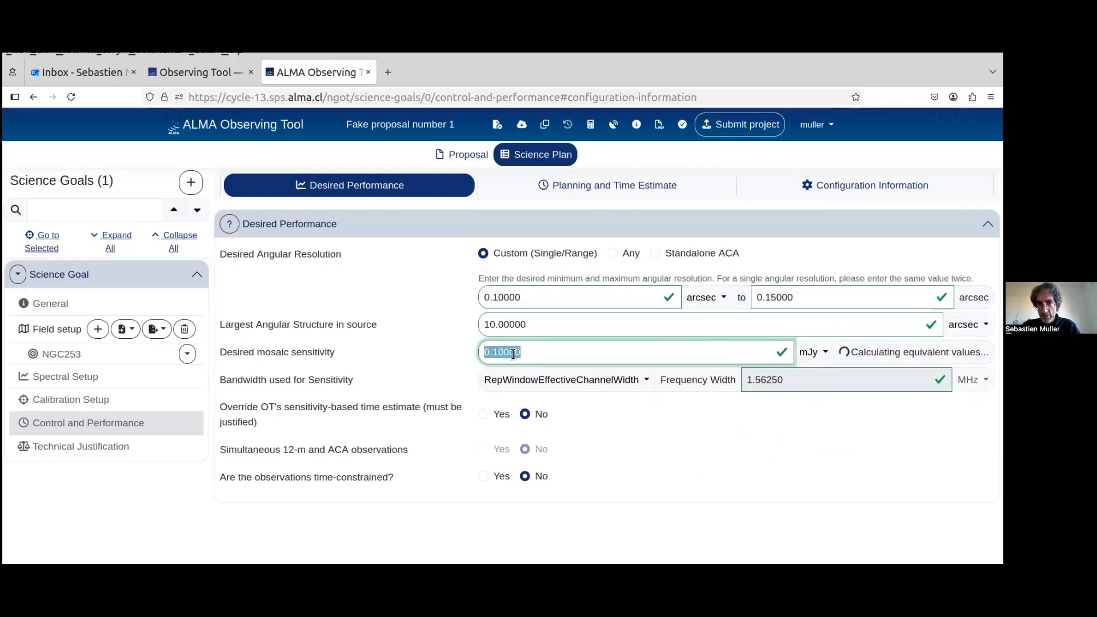
pyautogui.write('1')
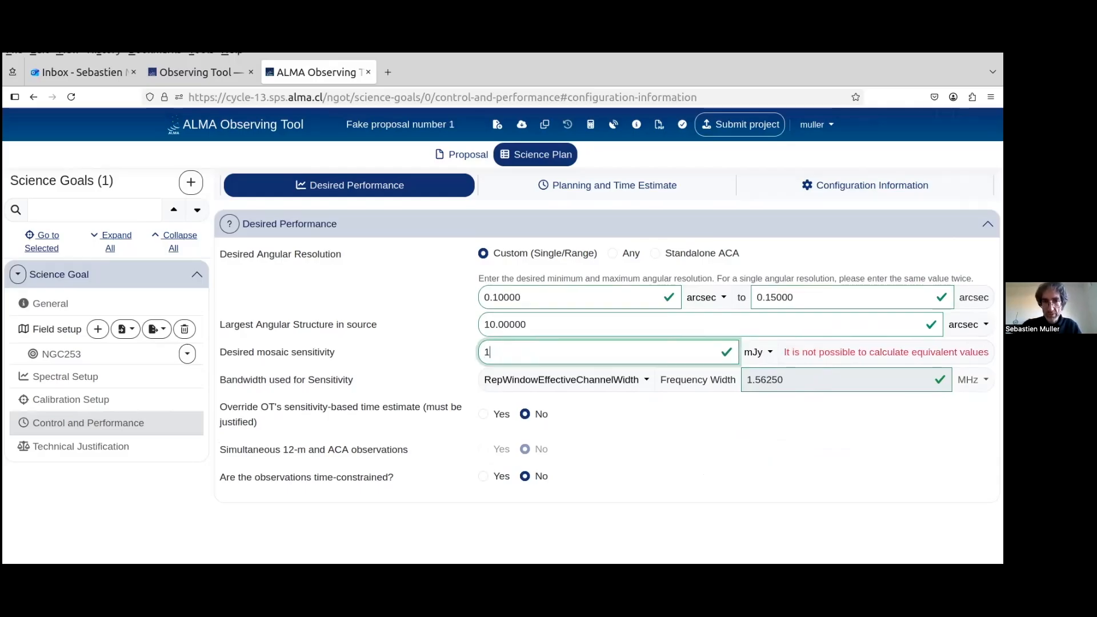
pyautogui.click(713, 447)
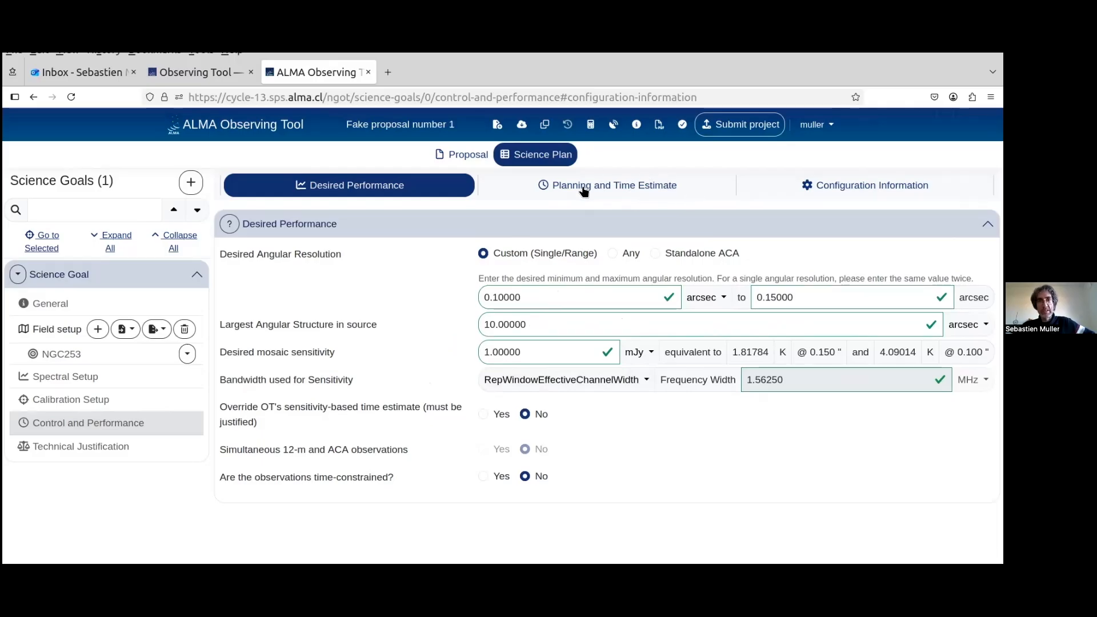
# Step: Check the planning and time estimate and set the largest angular structure in the source to 1 arcsec
pyautogui.click(624, 184)
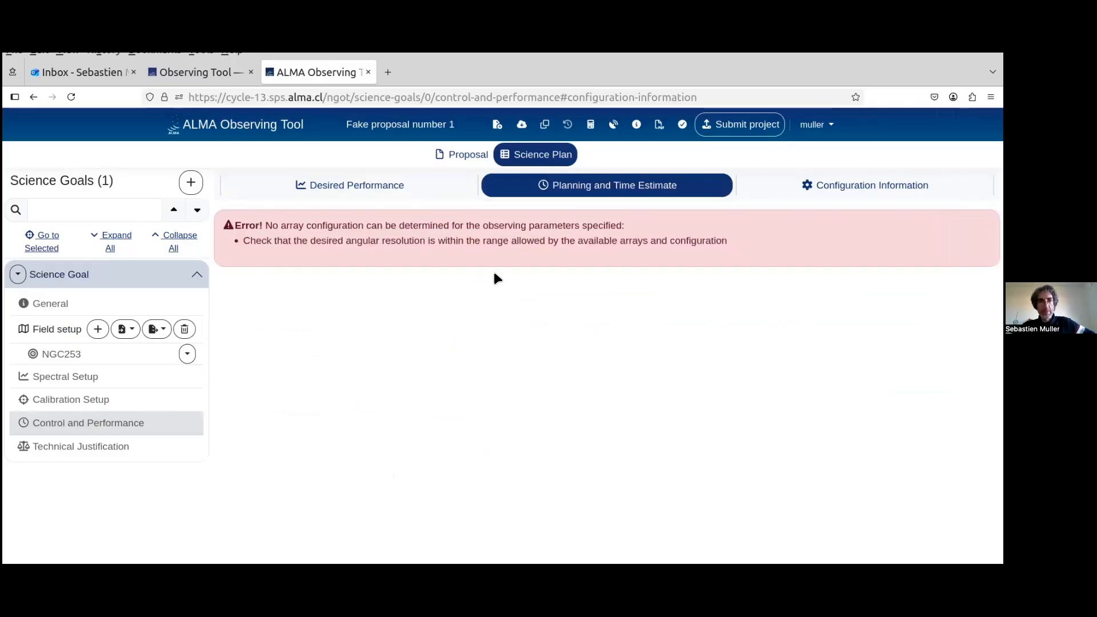
pyautogui.click(384, 193)
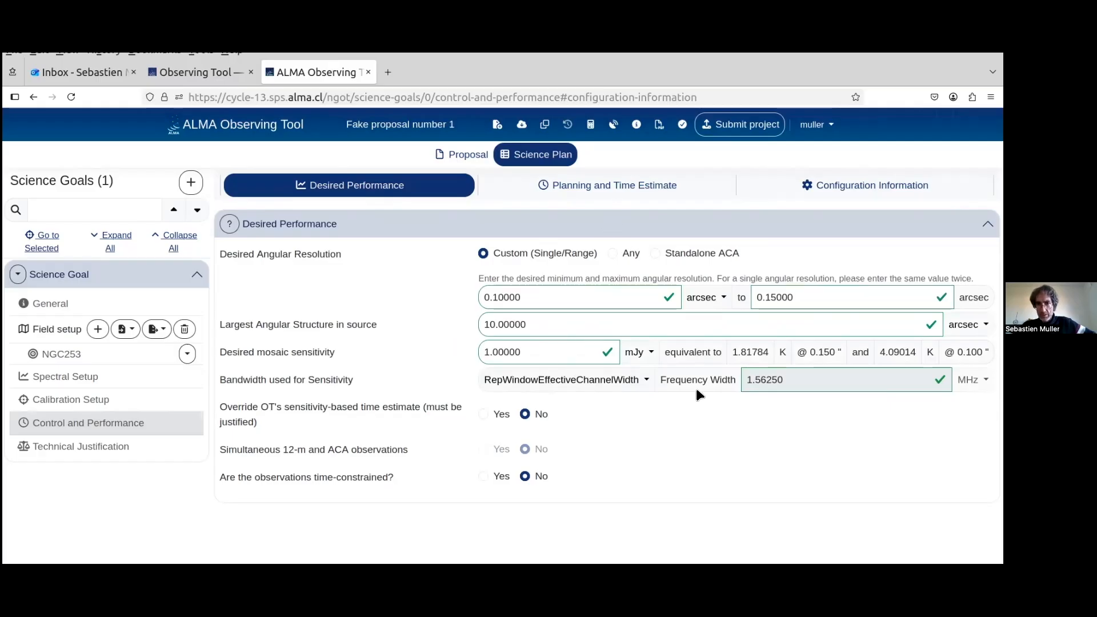
pyautogui.click(608, 188)
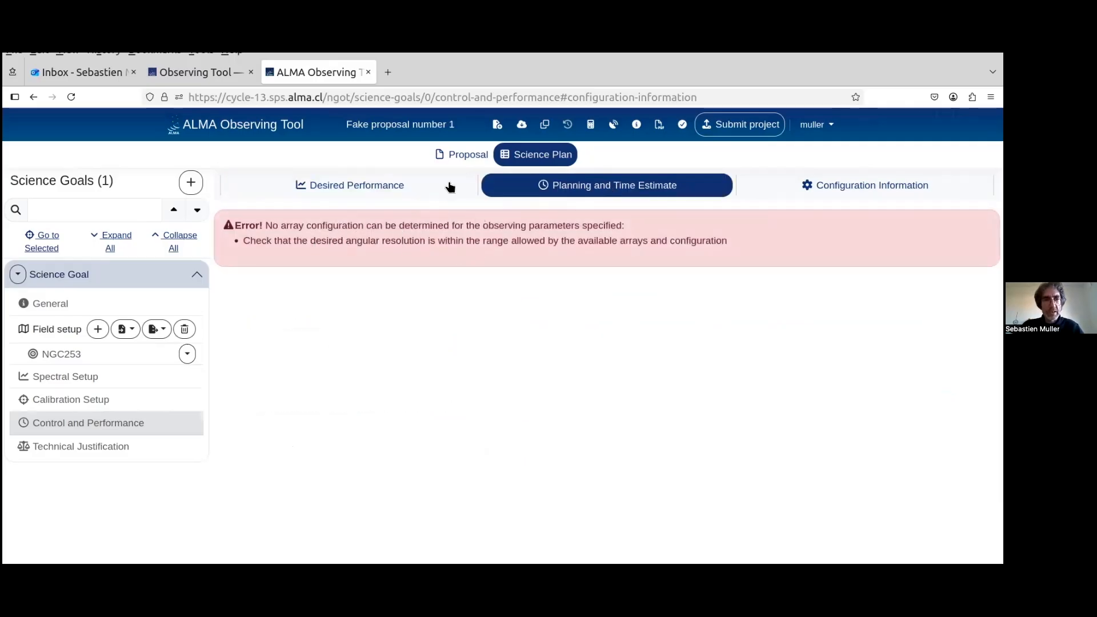
pyautogui.click(373, 186)
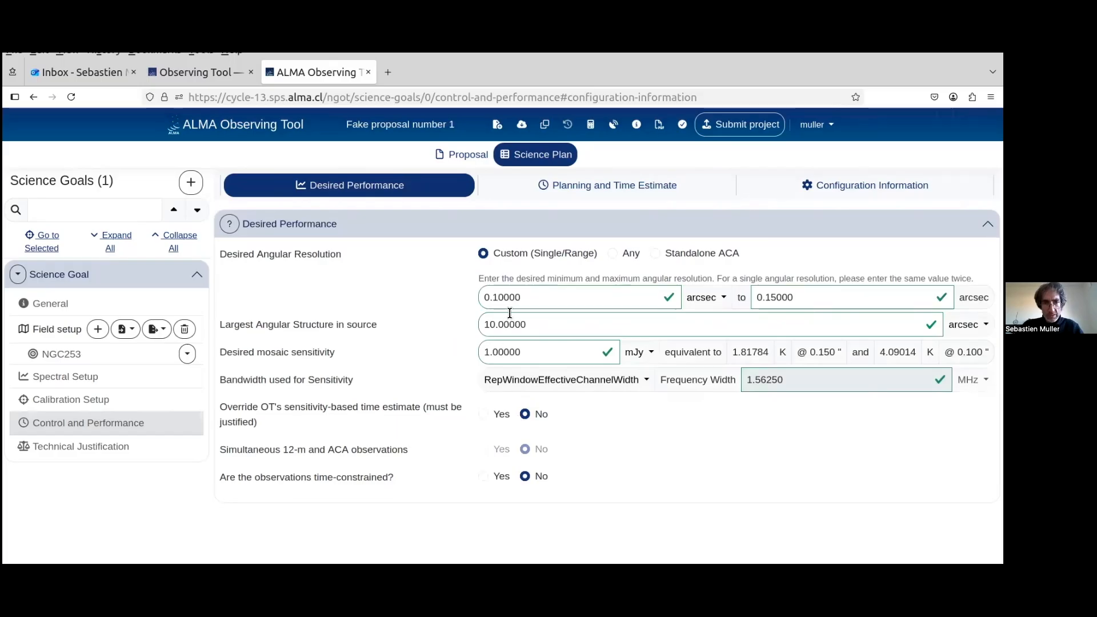
pyautogui.click(496, 325)
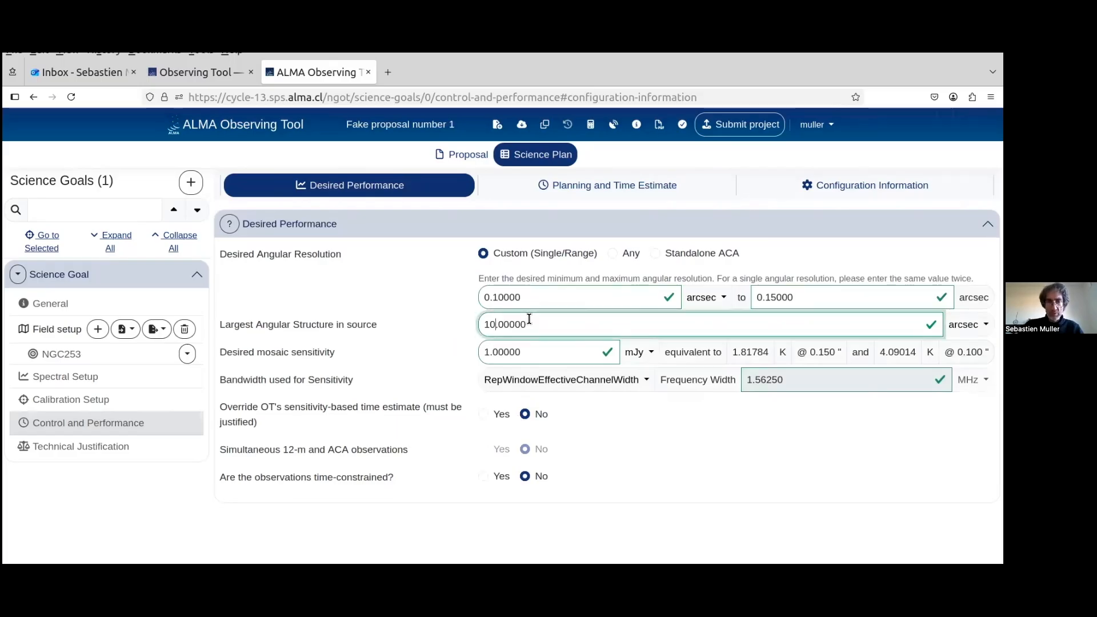
pyautogui.press('BackSpace')
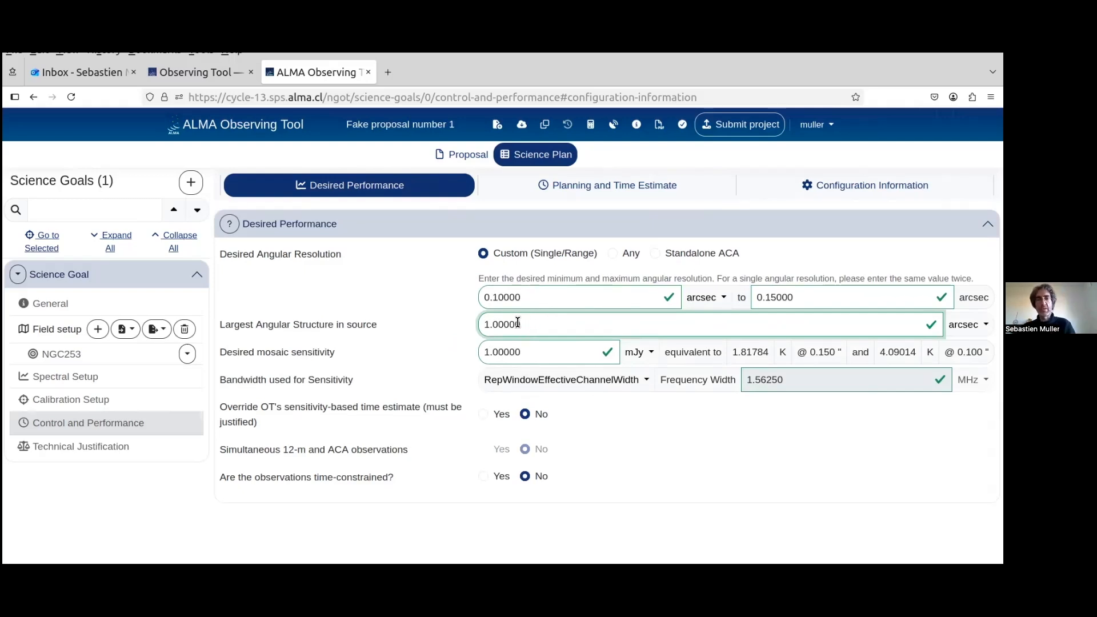
pyautogui.click(639, 443)
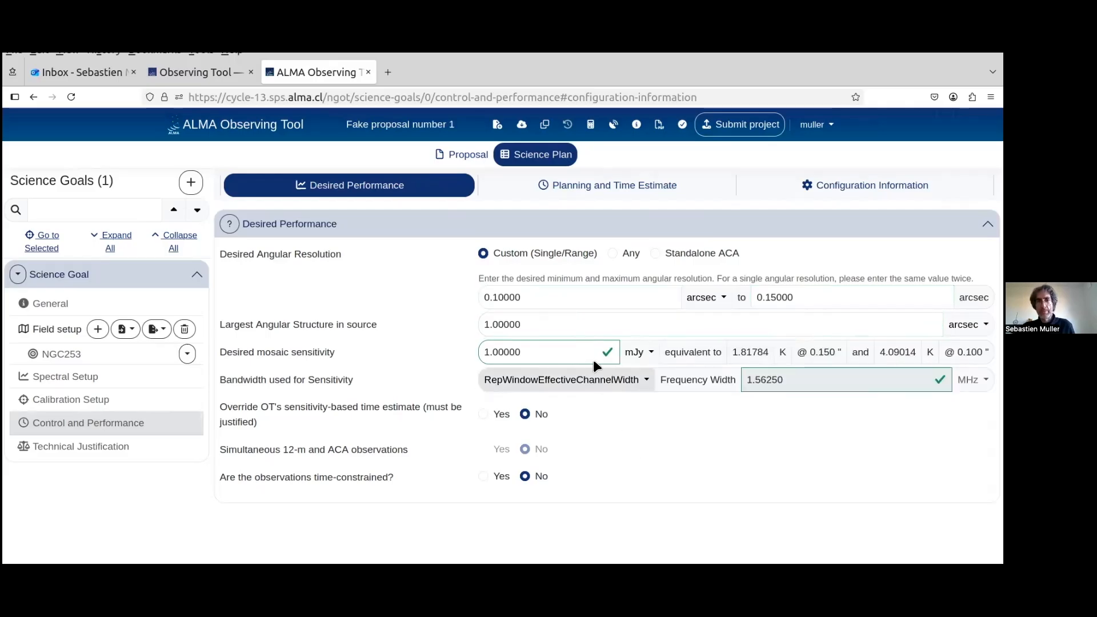
# Step: Examine the planning and time estimate, including the configuration combinations, number of SB executions and calibration breakdown
pyautogui.click(602, 187)
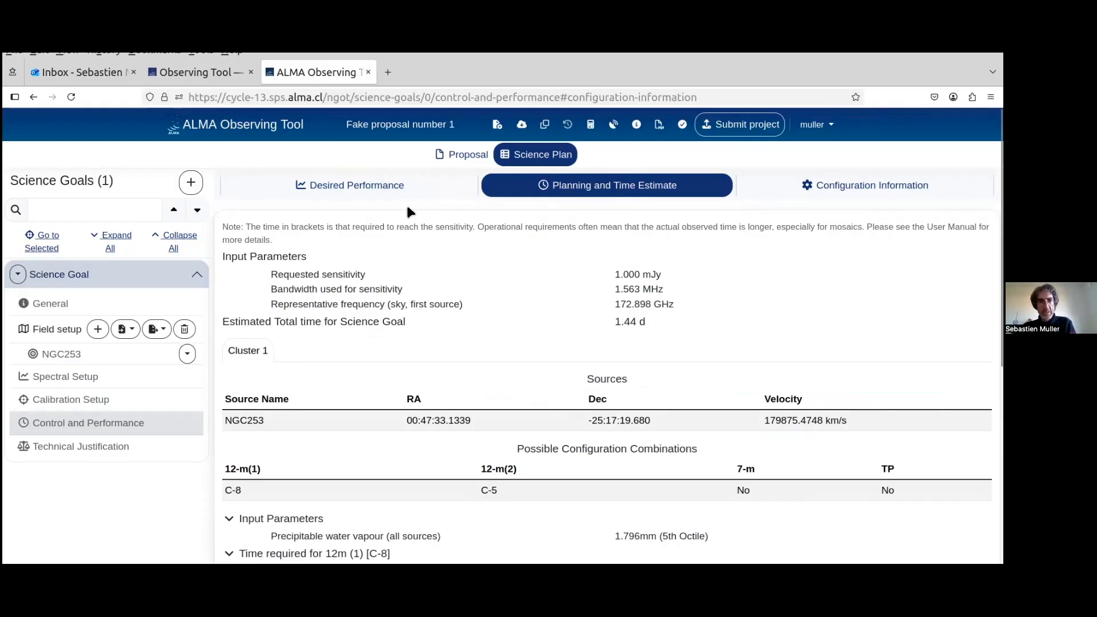
pyautogui.scroll(-3, 479, 263)
pyautogui.scroll(-1, 425, 266)
pyautogui.scroll(2, 425, 265)
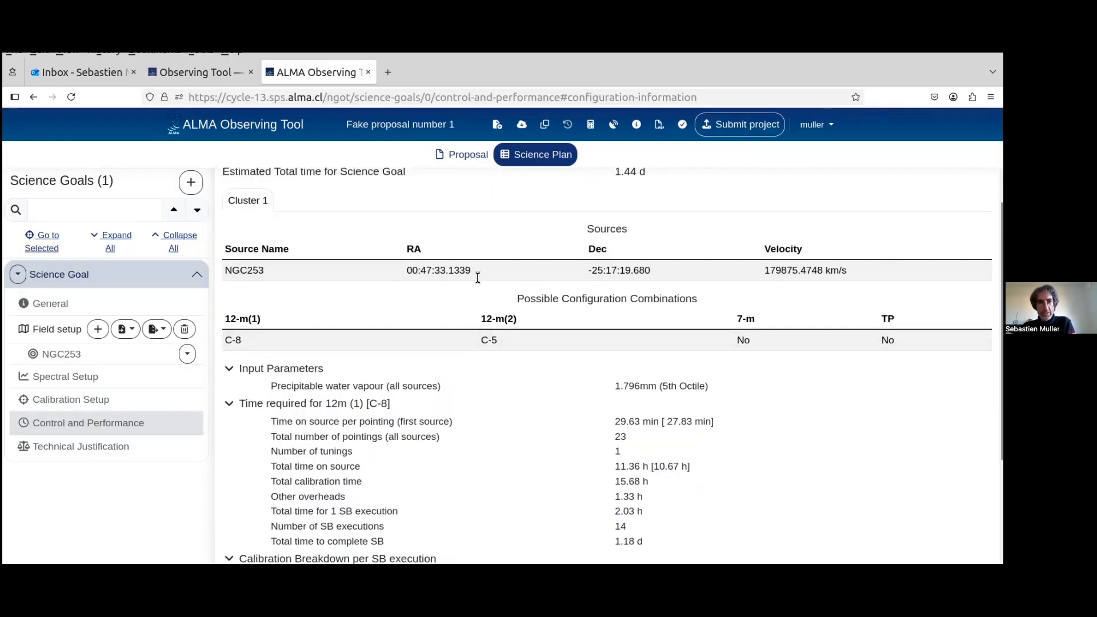
pyautogui.scroll(2, 498, 334)
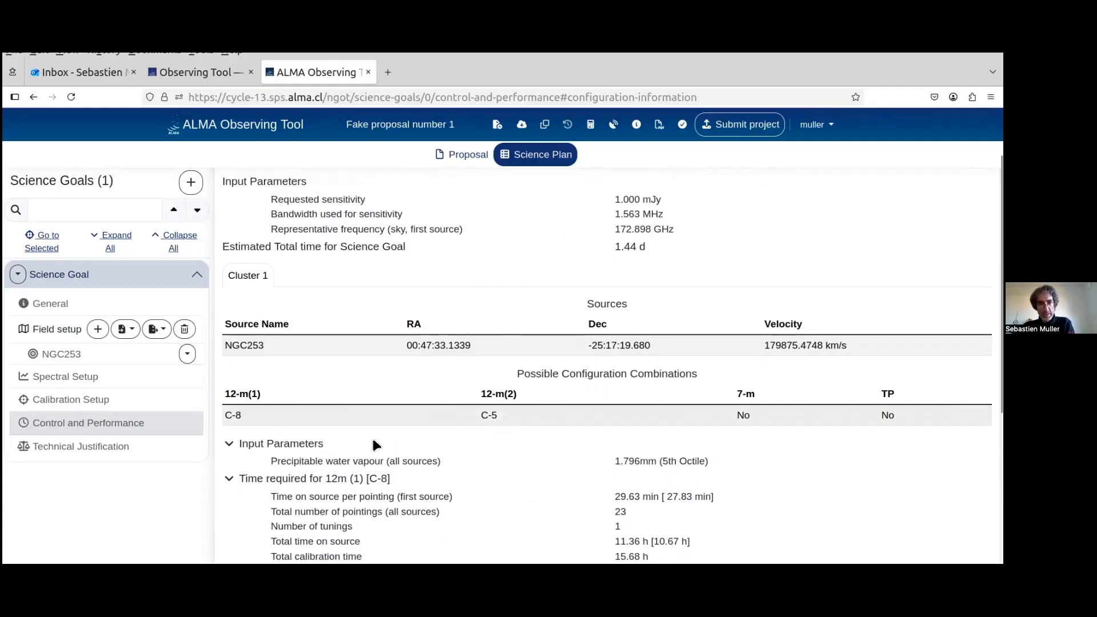
pyautogui.scroll(-3, 520, 435)
pyautogui.scroll(4, 527, 436)
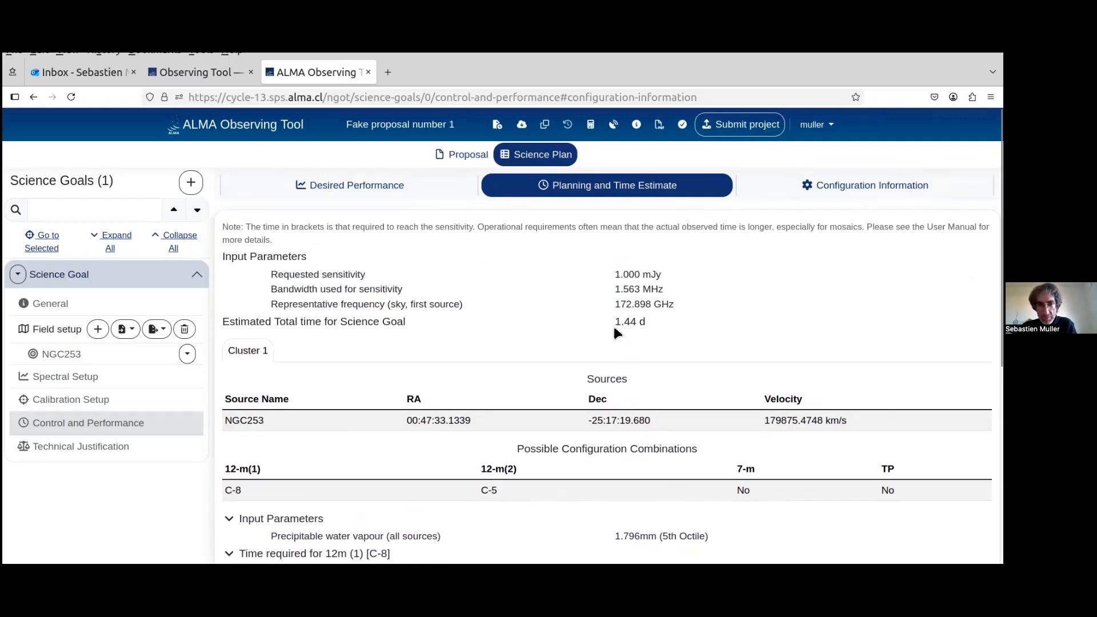
pyautogui.scroll(-5, 610, 328)
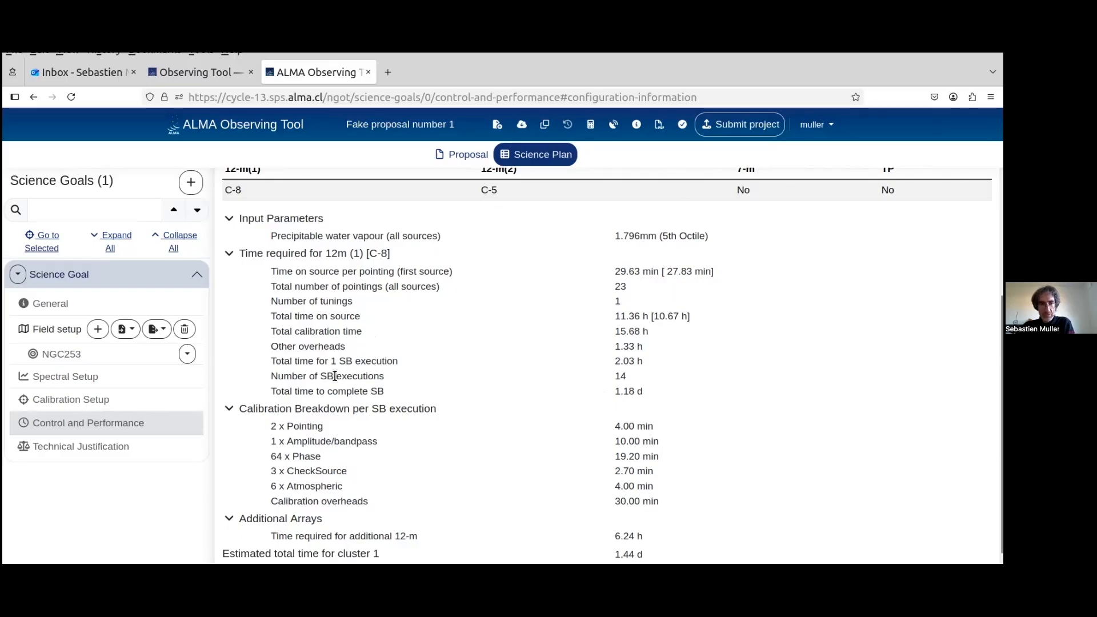
pyautogui.moveTo(319, 376); pyautogui.dragTo(409, 374)
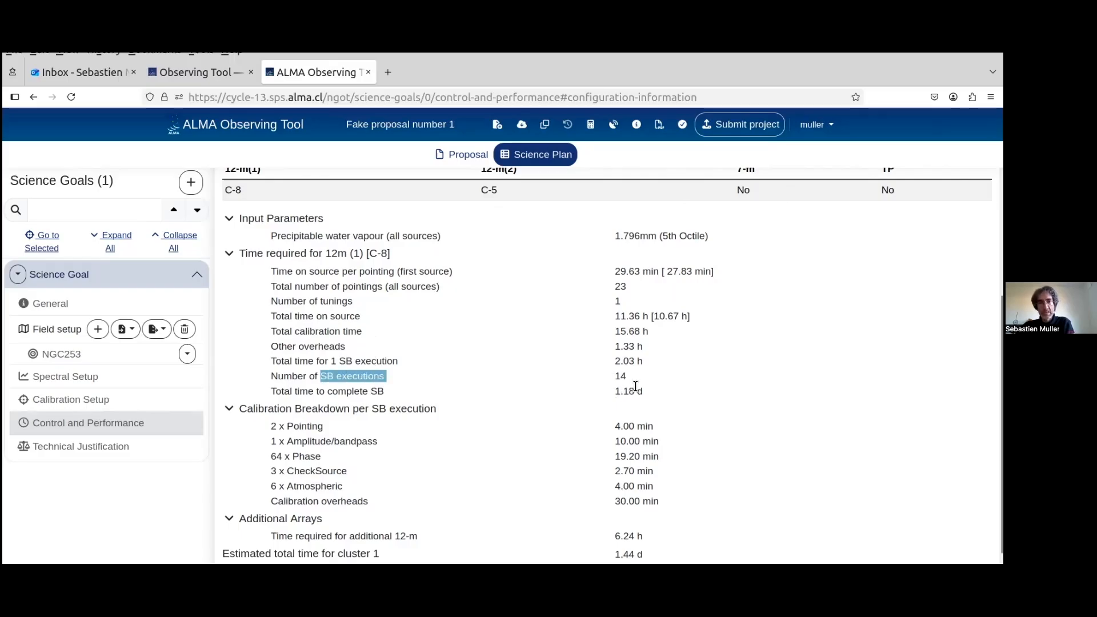
pyautogui.scroll(-1, 639, 375)
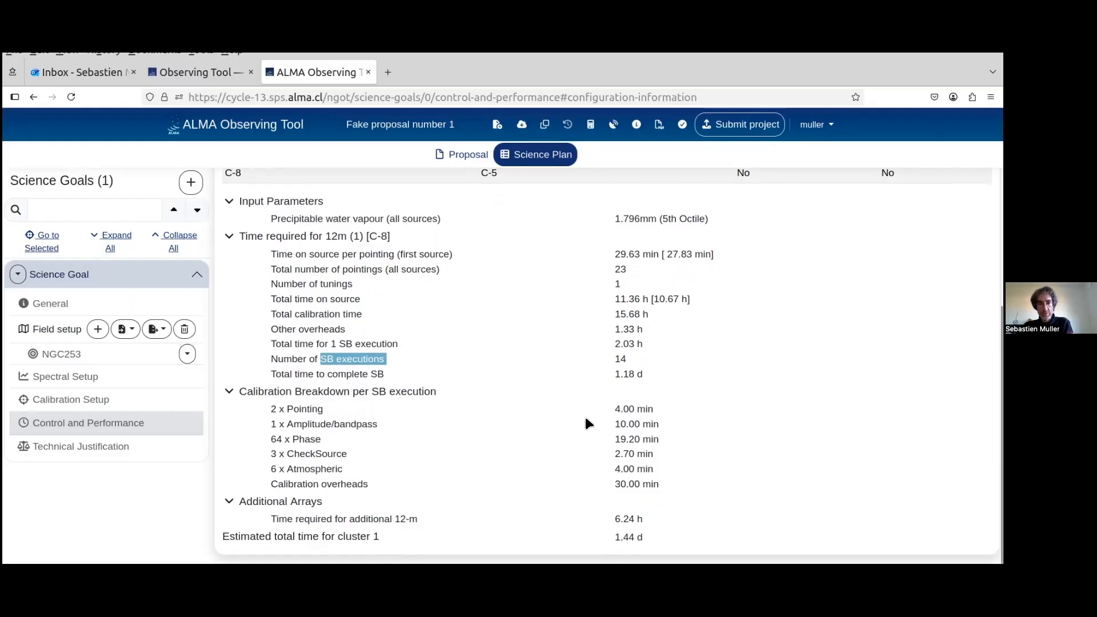
pyautogui.scroll(3, 434, 447)
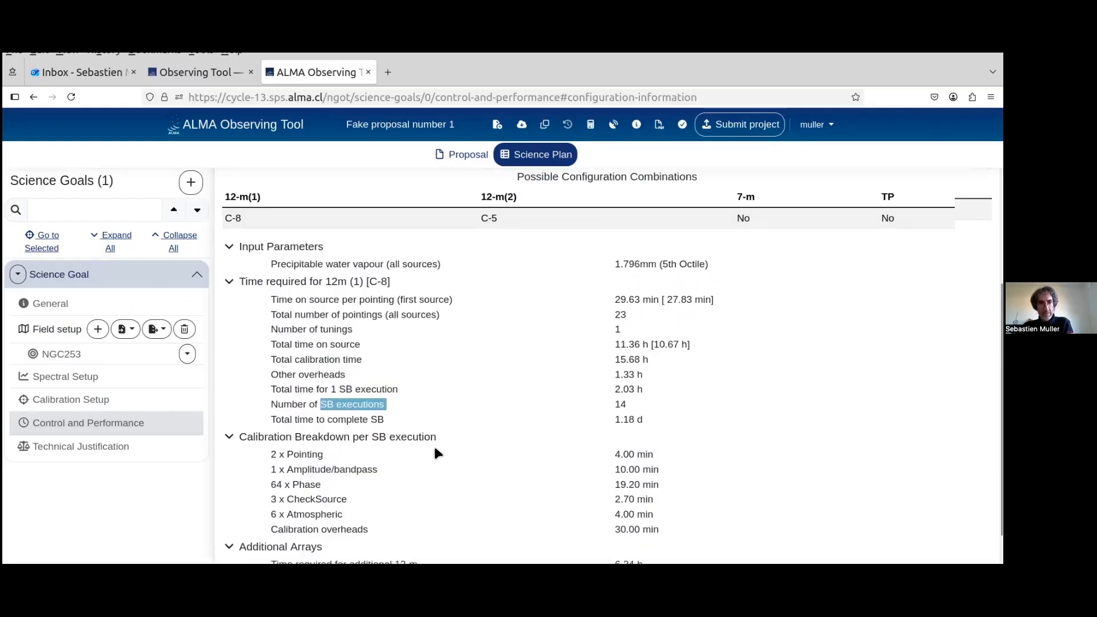
pyautogui.scroll(5, 472, 454)
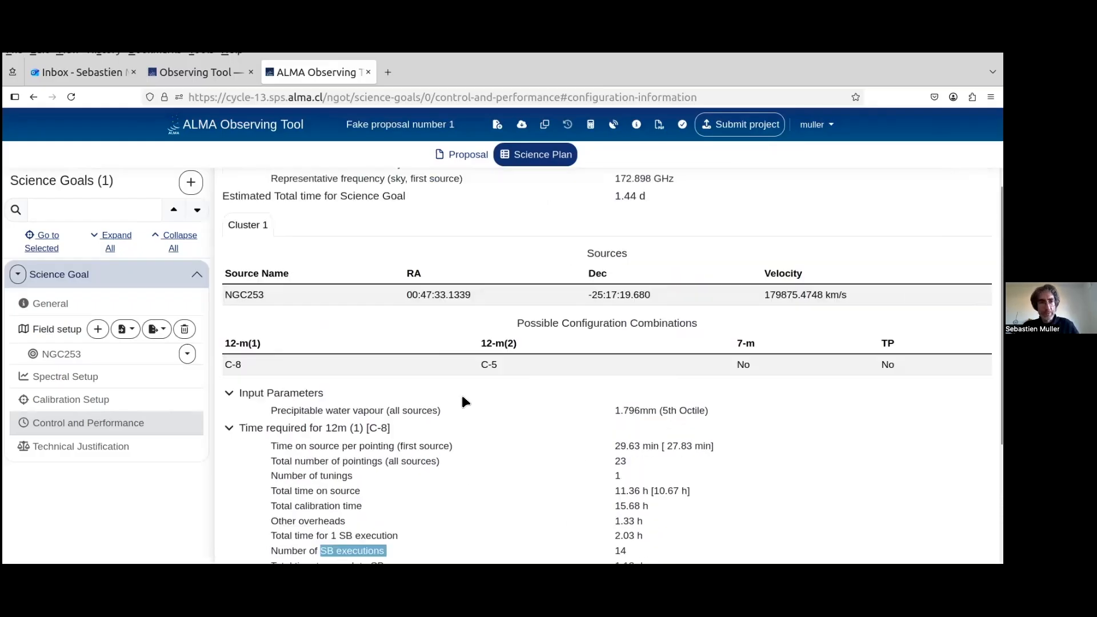
pyautogui.scroll(3, 416, 210)
# Step: Return to the desired performance settings and set the upper limit of the desired angular resolution to 0.1 arcsec
pyautogui.click(349, 188)
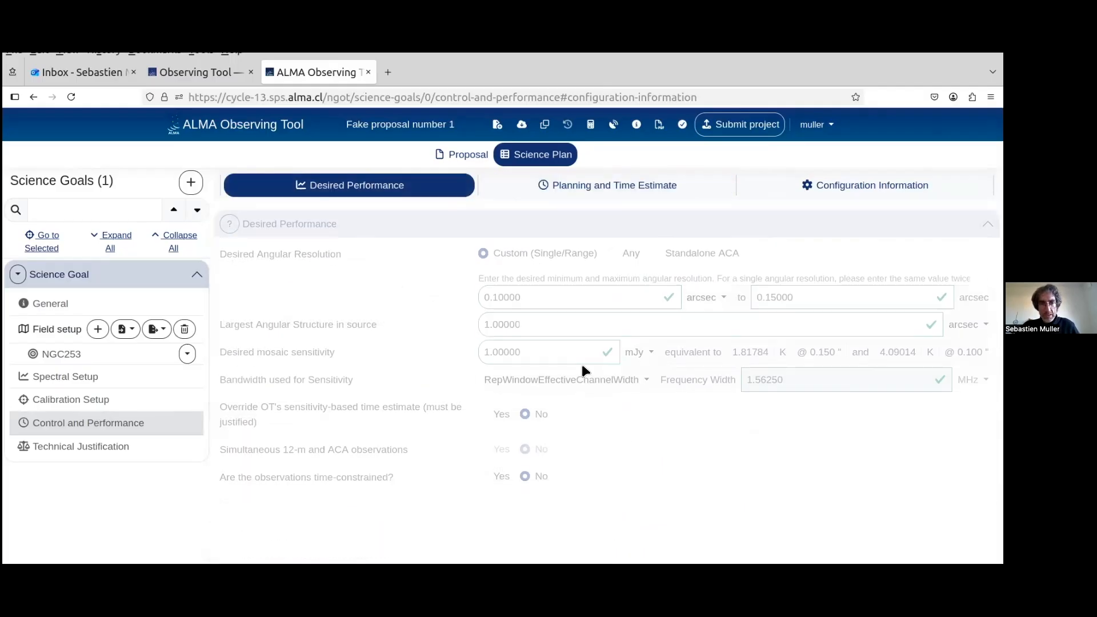
pyautogui.click(775, 297)
pyautogui.press('BackSpace')
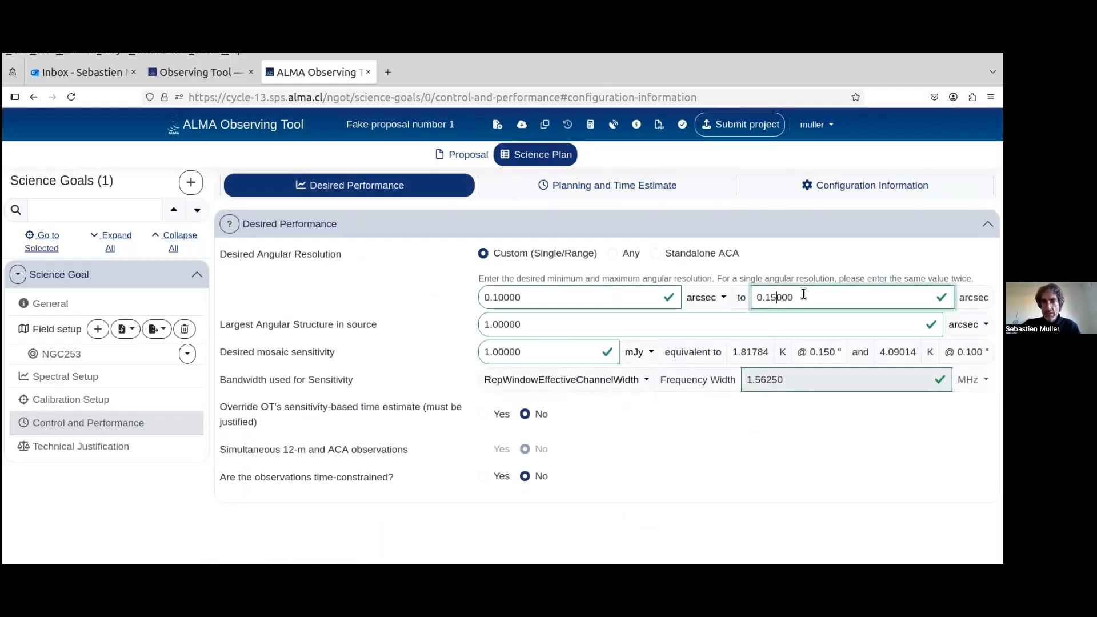
pyautogui.click(772, 454)
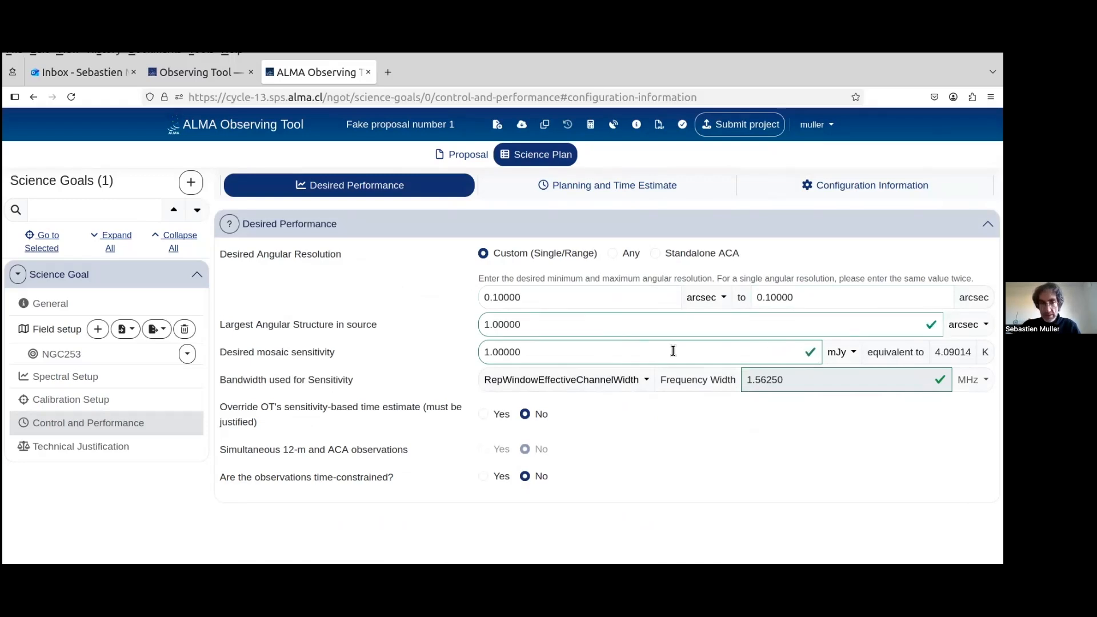
# Step: Switch the desired mosaic sensitivity unit to K and set the value to 0.1
pyautogui.click(852, 353)
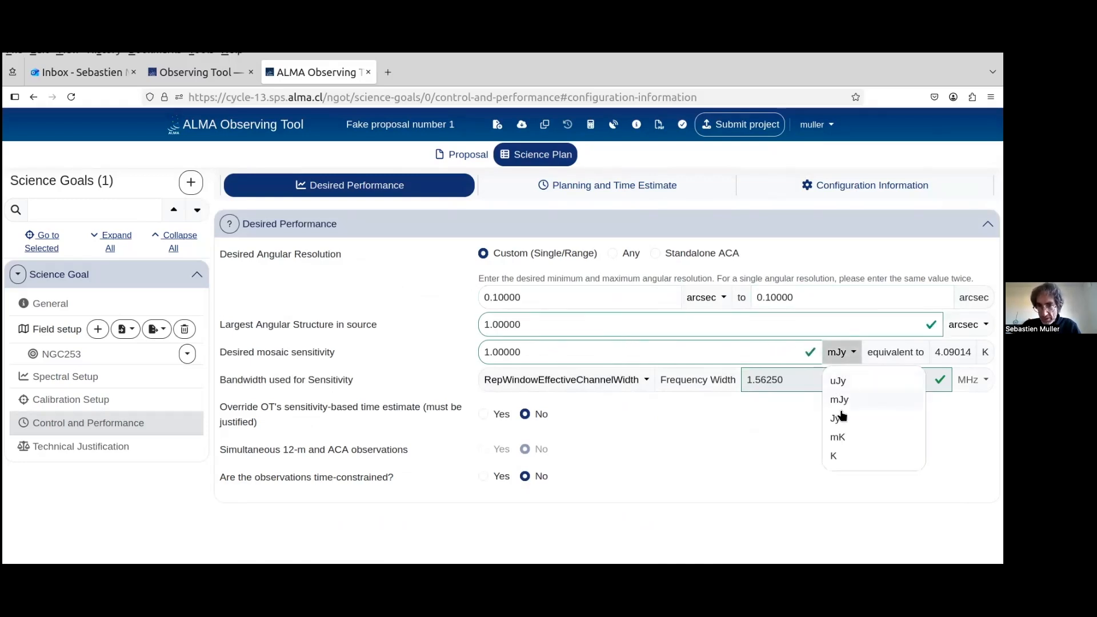
pyautogui.click(842, 459)
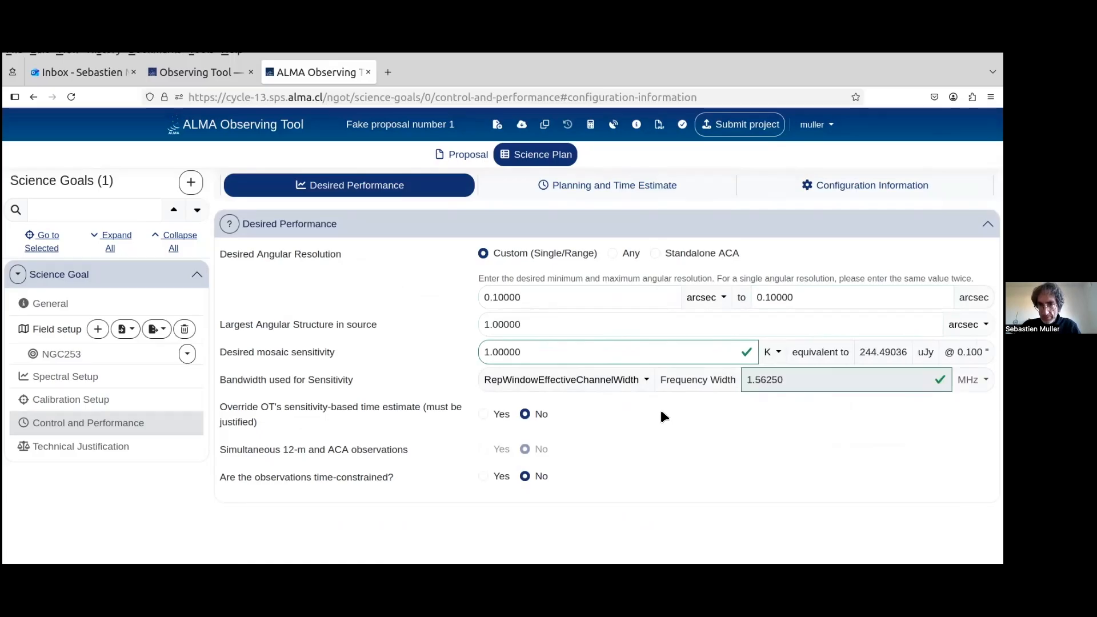
pyautogui.click(492, 352)
pyautogui.press('BackSpace')
pyautogui.press('BackSpace')
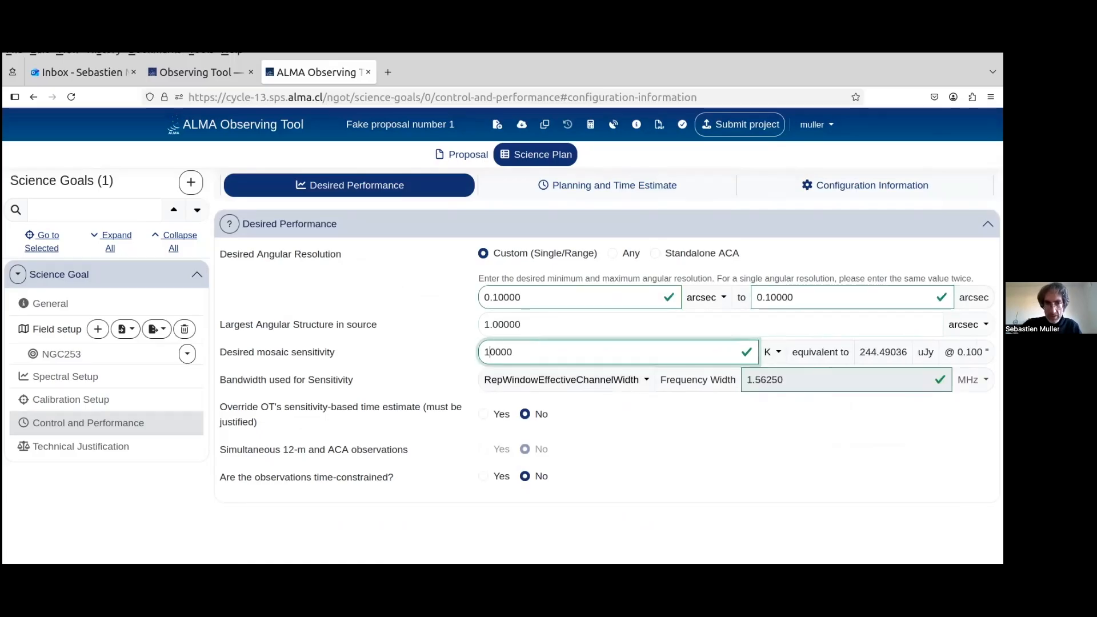
pyautogui.write('.1')
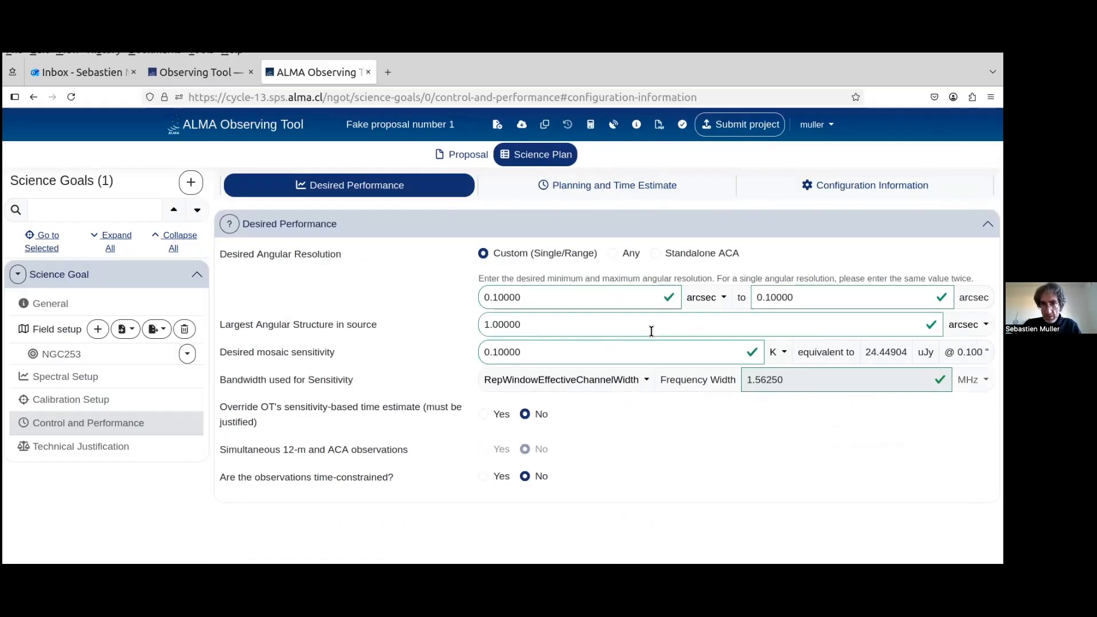
# Step: Set the largest angular structure in the source to 10 arcsec and check the planning and time estimate
pyautogui.click(489, 325)
pyautogui.write('0')
pyautogui.click(692, 455)
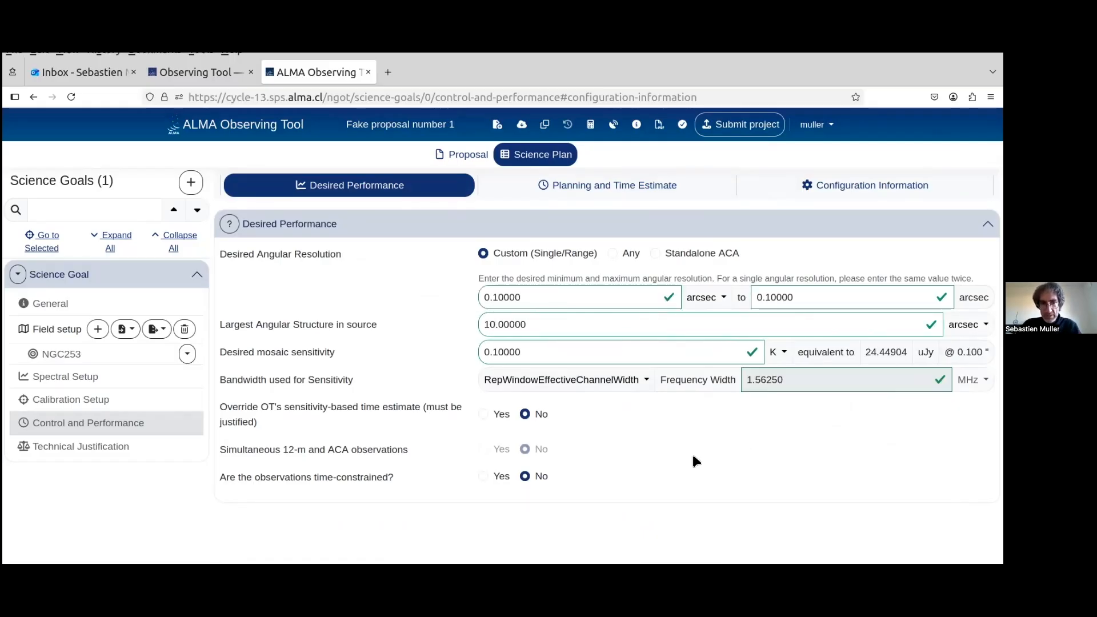
pyautogui.click(639, 189)
pyautogui.click(444, 192)
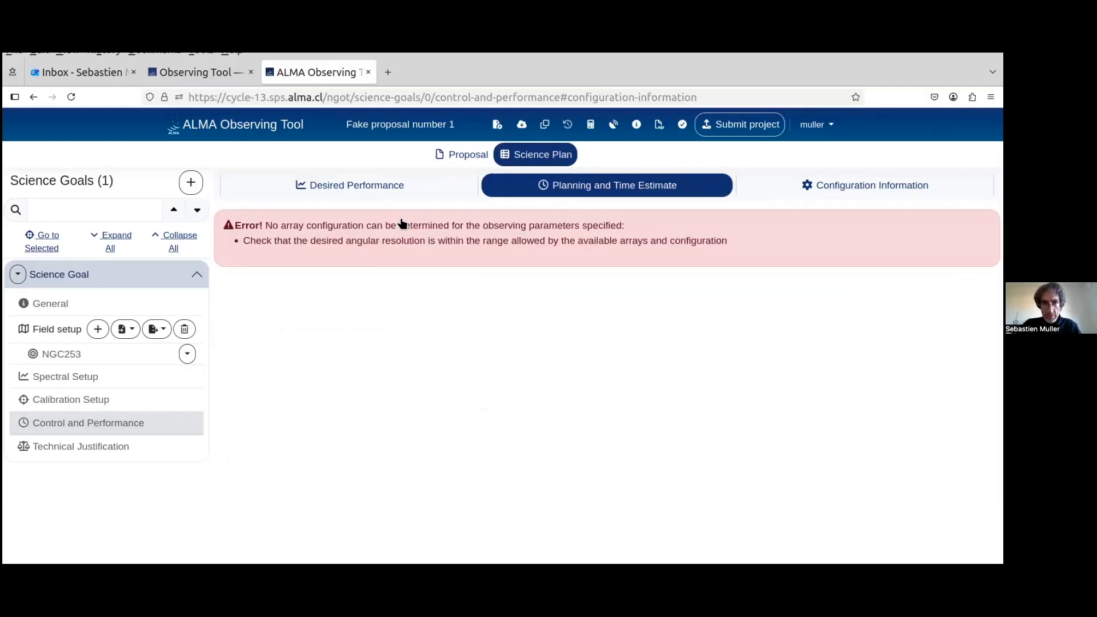
# Step: Set both limits of the desired angular resolution to 1 arcsec
pyautogui.click(495, 297)
pyautogui.press('BackSpace')
pyautogui.press('BackSpace')
pyautogui.press('Right')
pyautogui.write('.')
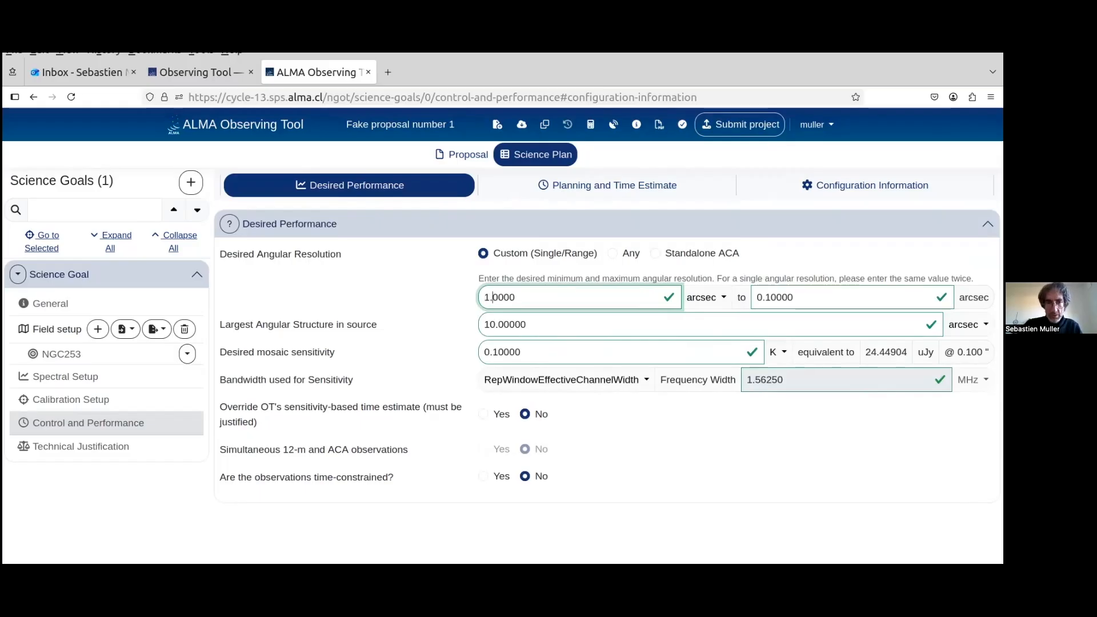
pyautogui.click(792, 297)
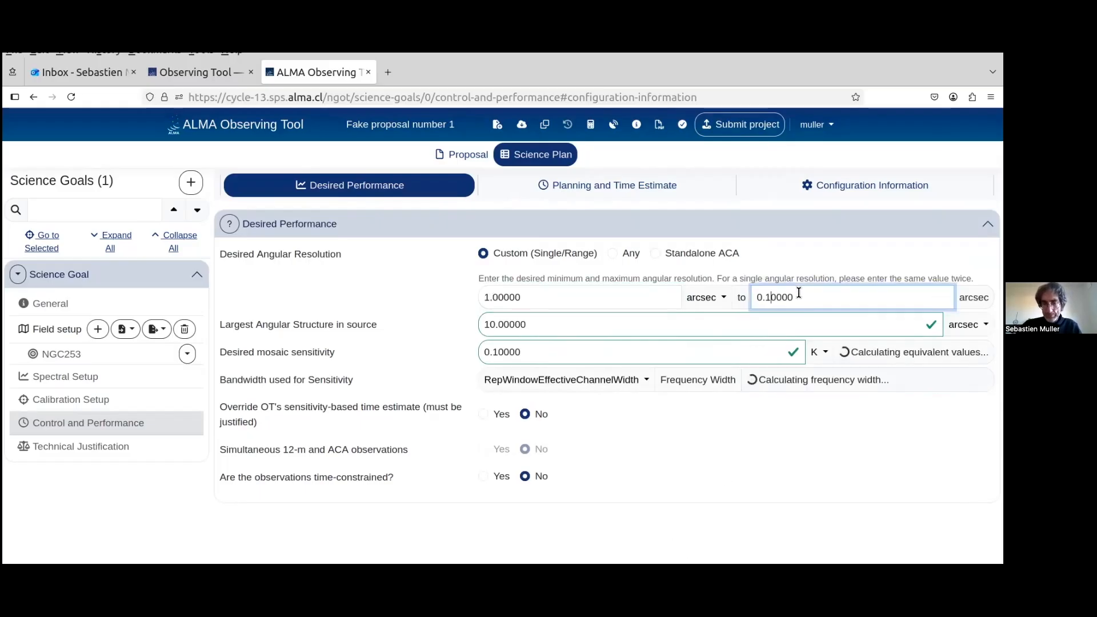
pyautogui.click(765, 297)
pyautogui.press('BackSpace')
pyautogui.press('BackSpace')
pyautogui.press('Right')
pyautogui.write('.')
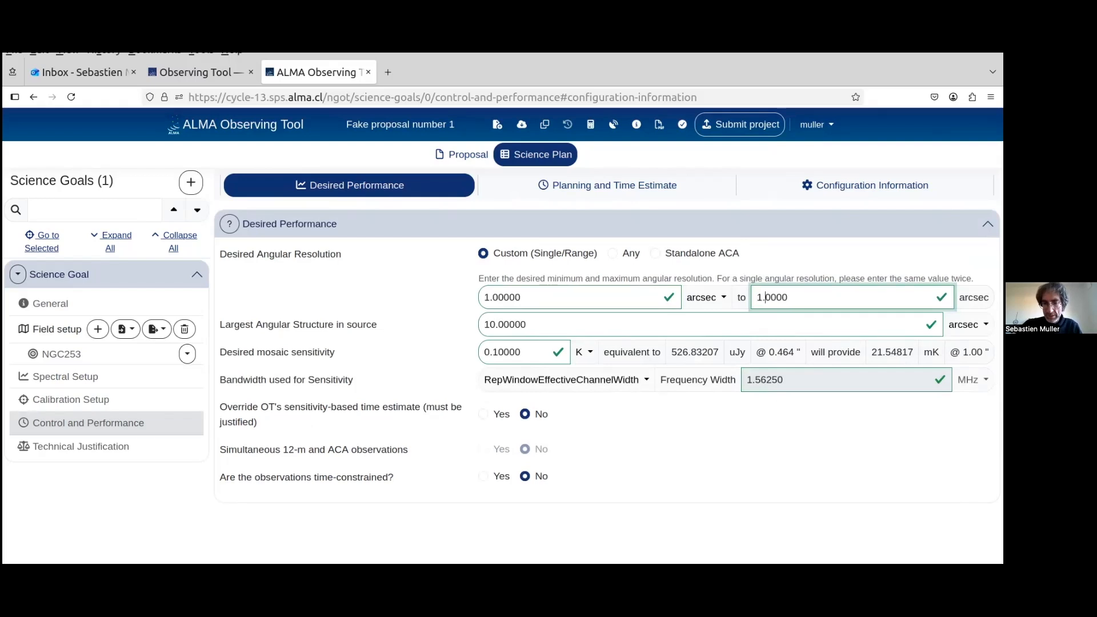
pyautogui.click(655, 452)
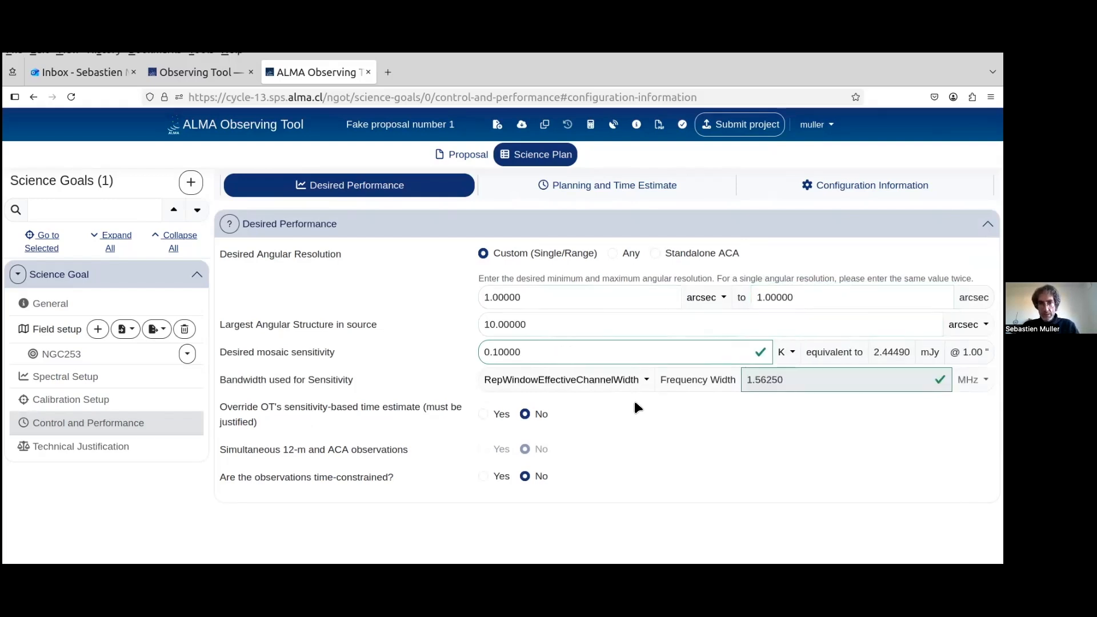
# Step: Examine the planning and time estimate, including the configuration combinations, number of SB executions and additional array times, and return to the desired performance settings
pyautogui.click(624, 188)
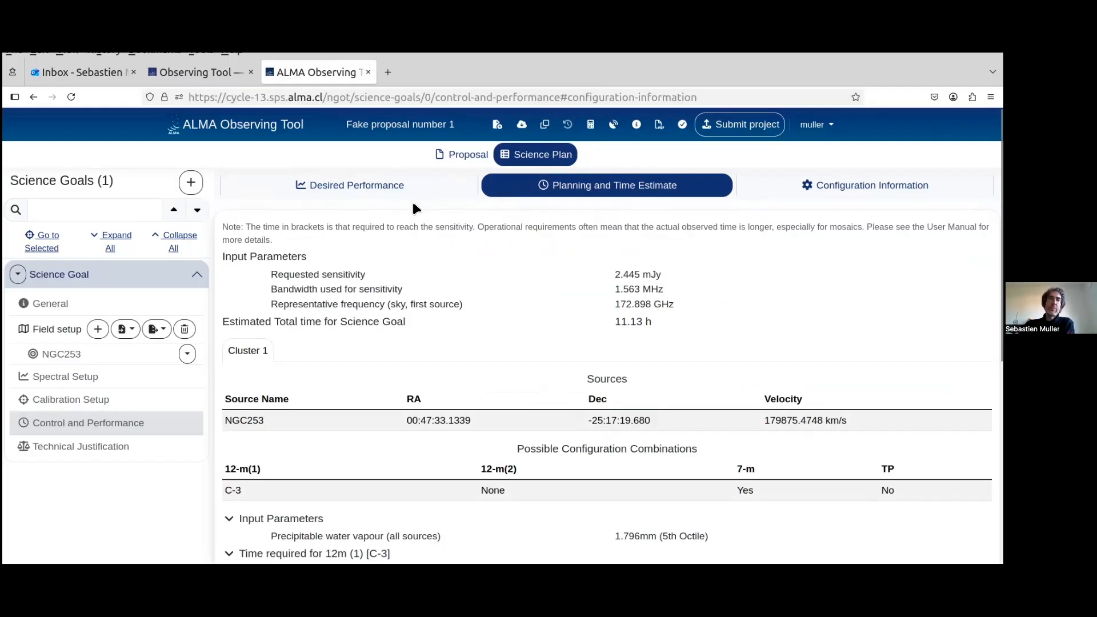
pyautogui.click(386, 187)
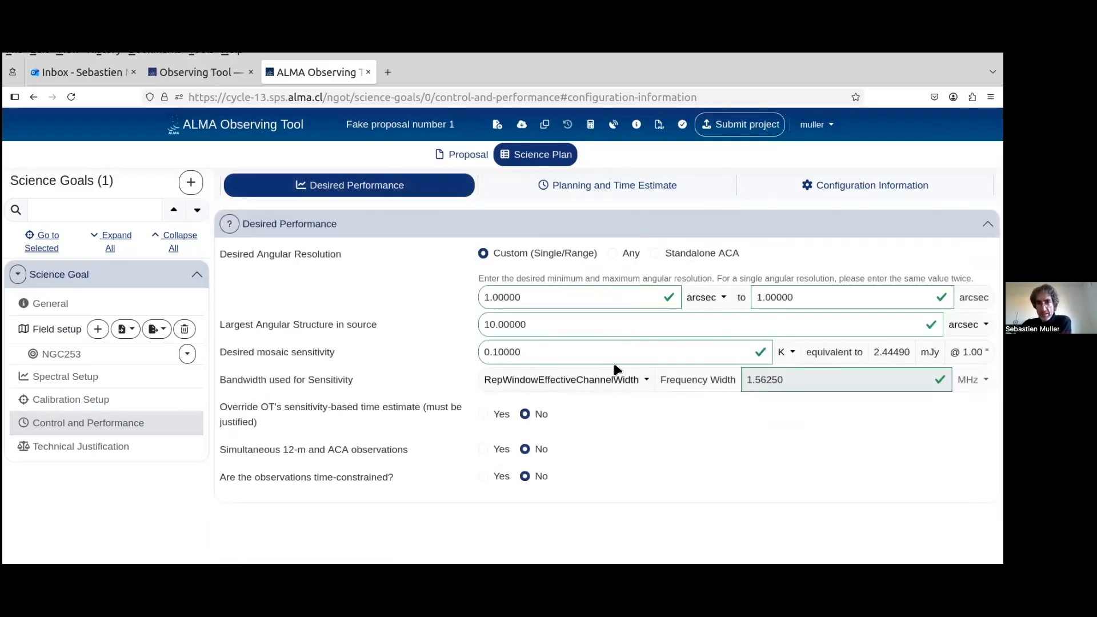
pyautogui.click(612, 187)
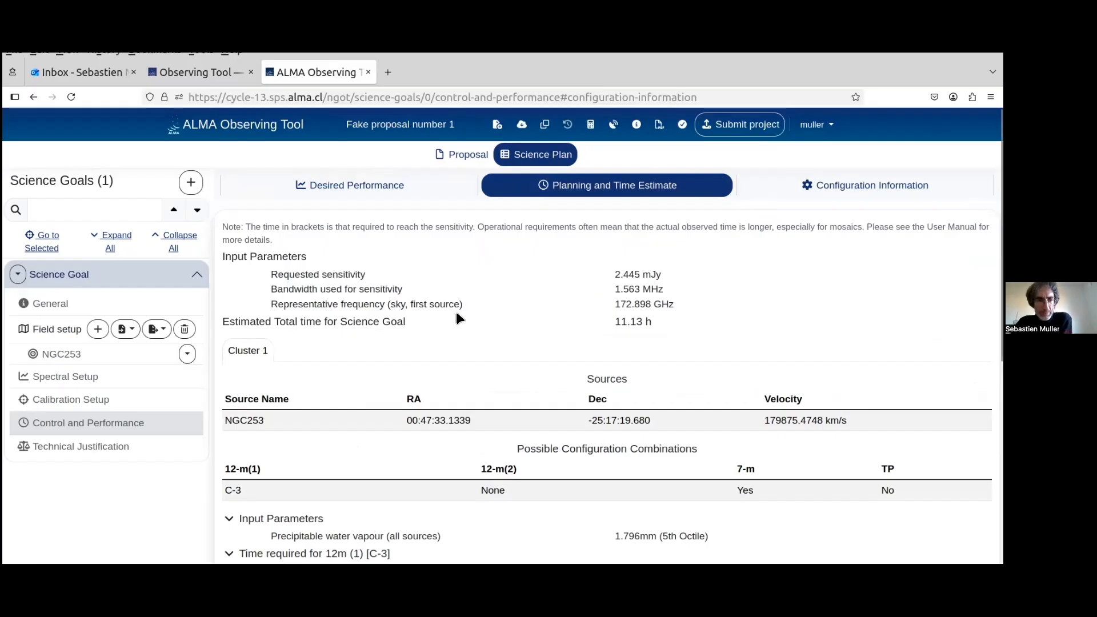
pyautogui.scroll(-2, 400, 343)
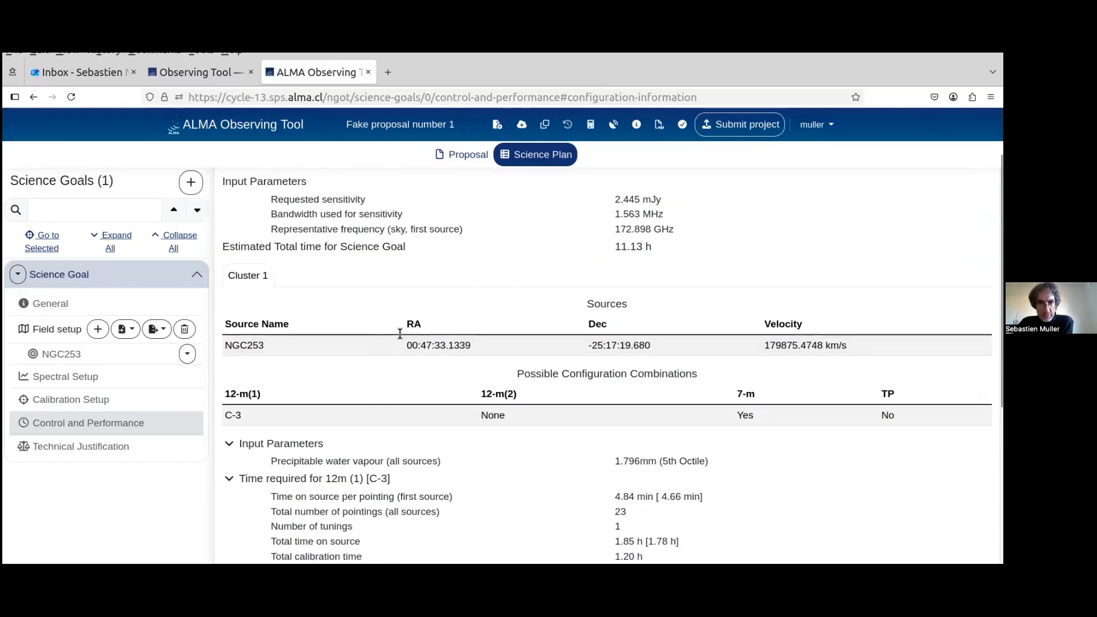
pyautogui.scroll(-2, 318, 407)
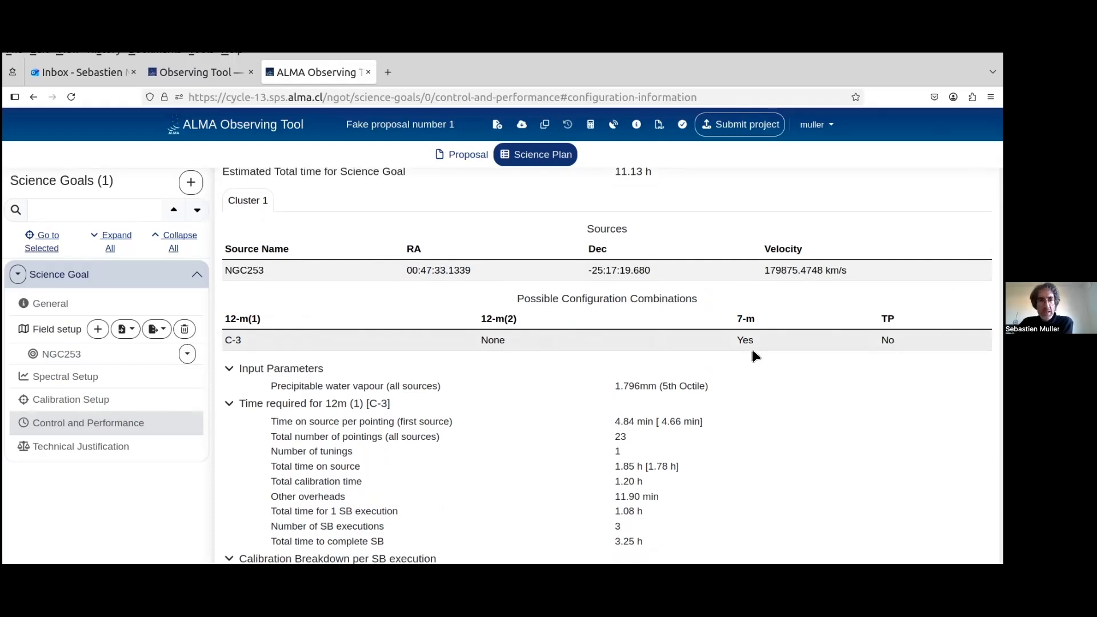
pyautogui.scroll(-2, 753, 351)
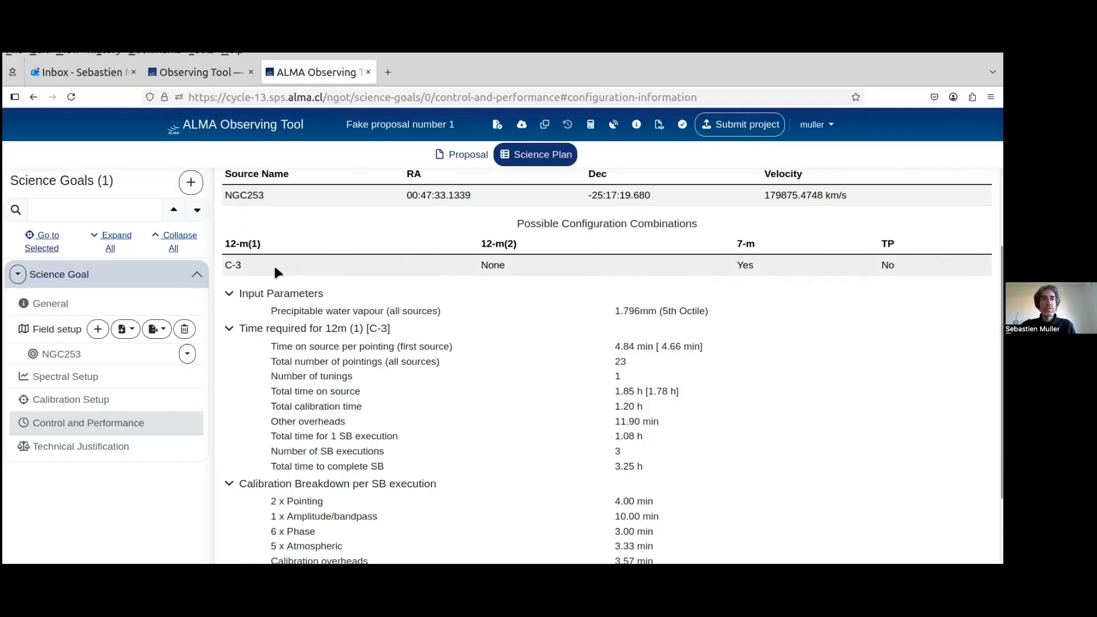
pyautogui.scroll(-2, 573, 359)
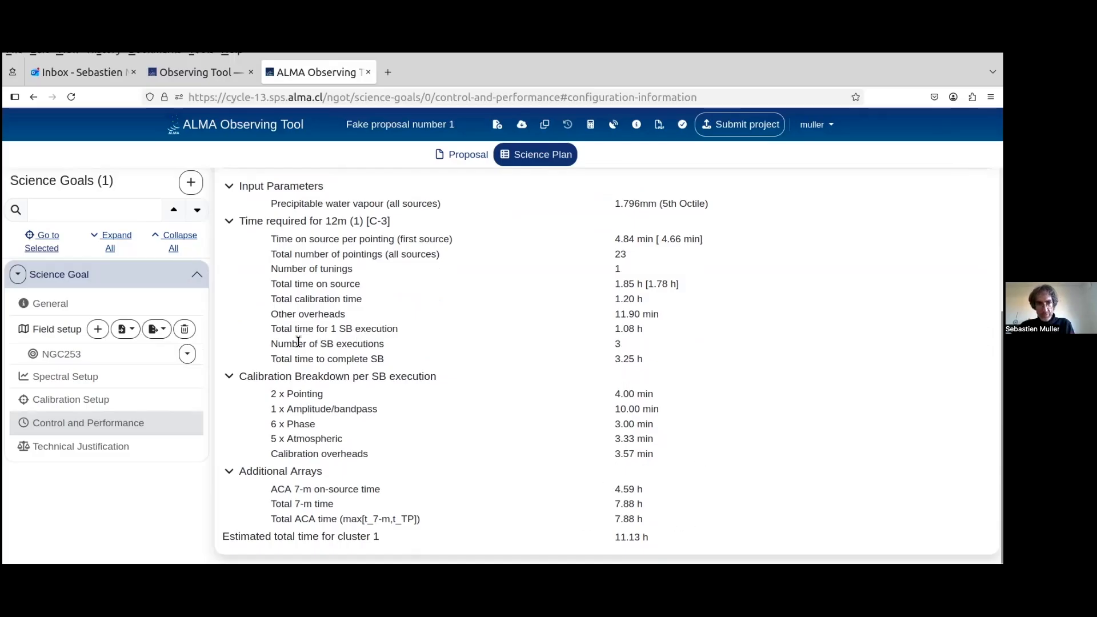
pyautogui.moveTo(277, 344); pyautogui.dragTo(687, 350)
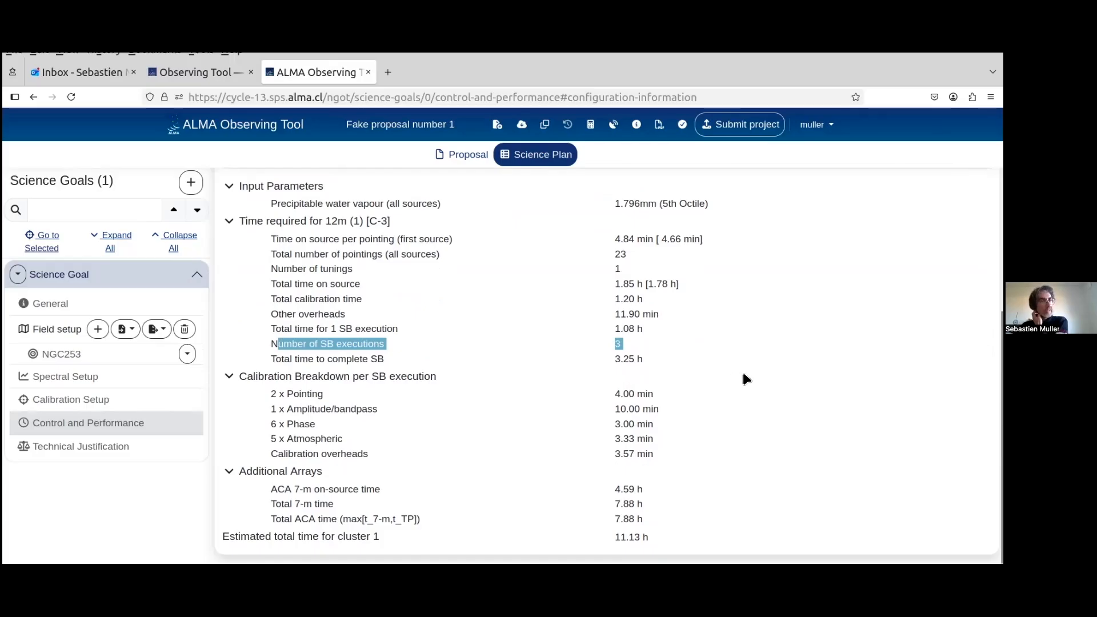
pyautogui.scroll(3, 737, 372)
pyautogui.scroll(4, 723, 382)
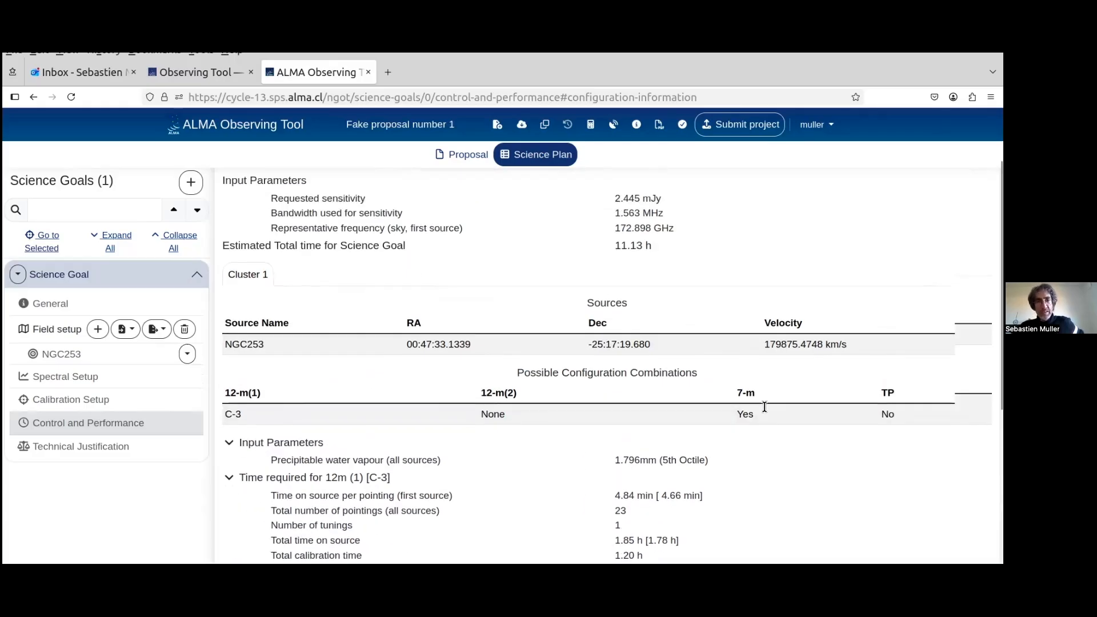
pyautogui.click(379, 189)
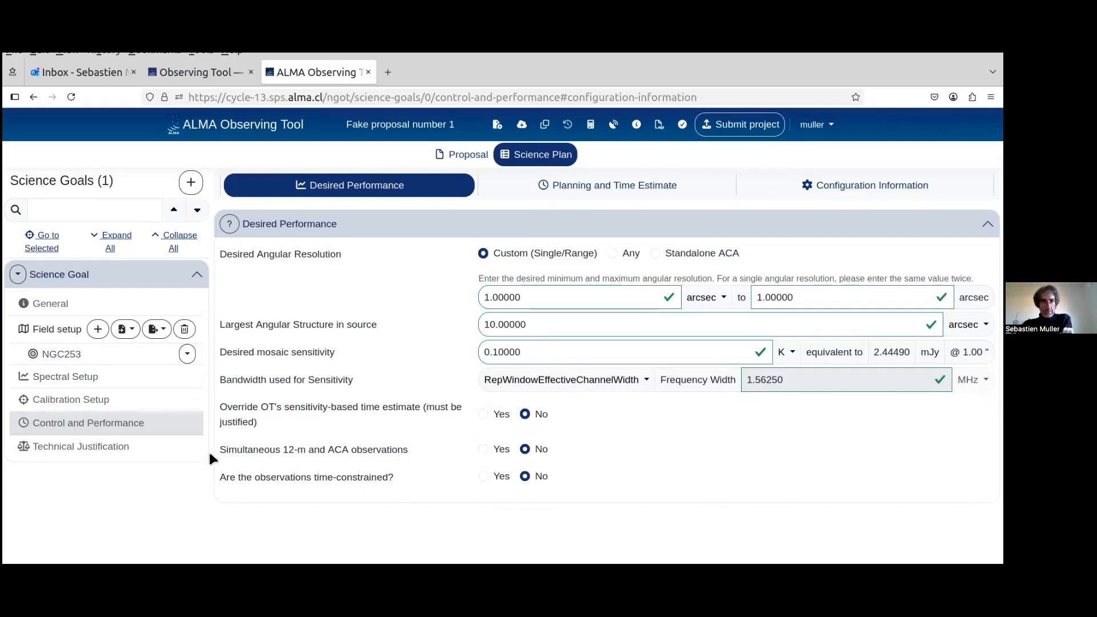
# Step: Open the science goal's technical justification and review the sensitivity parameters it reproduces
pyautogui.click(110, 447)
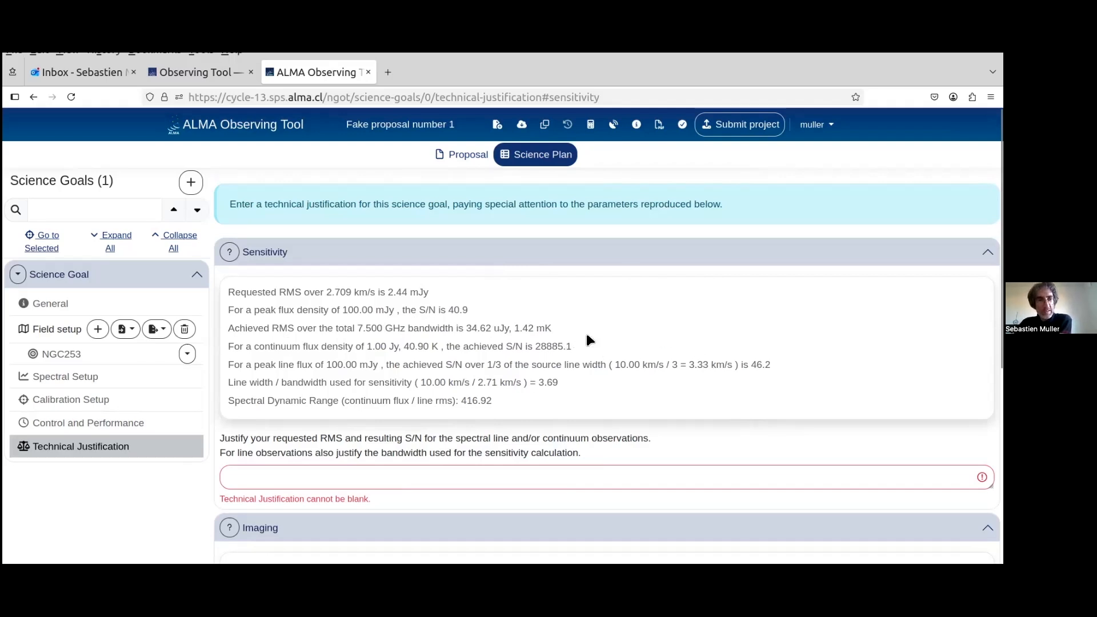
pyautogui.scroll(-3, 587, 252)
pyautogui.scroll(3, 684, 269)
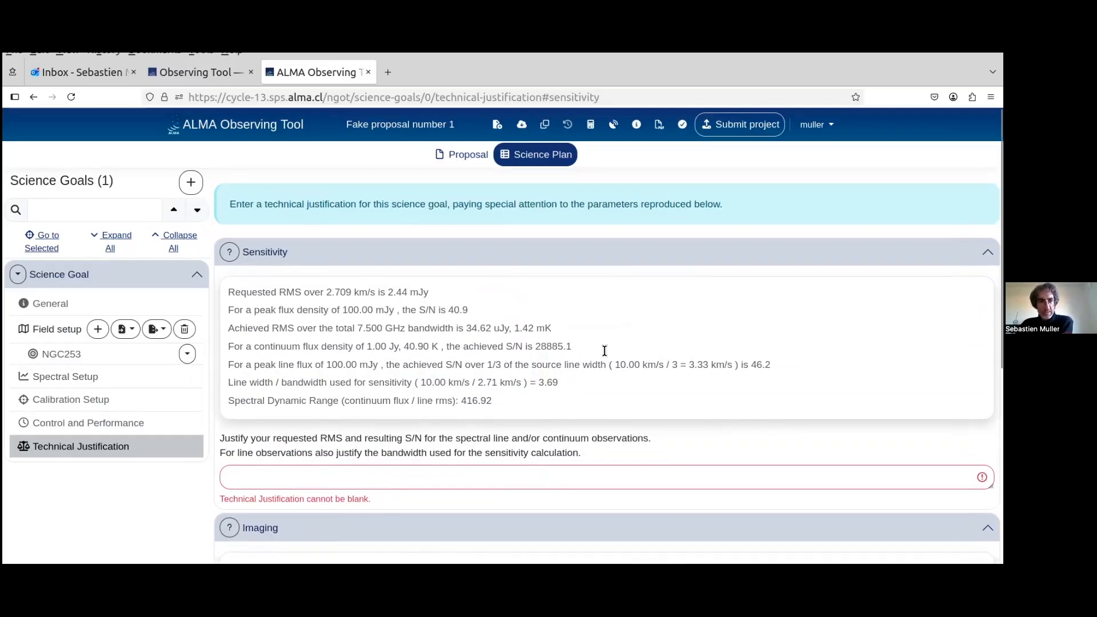
pyautogui.scroll(-1, 602, 350)
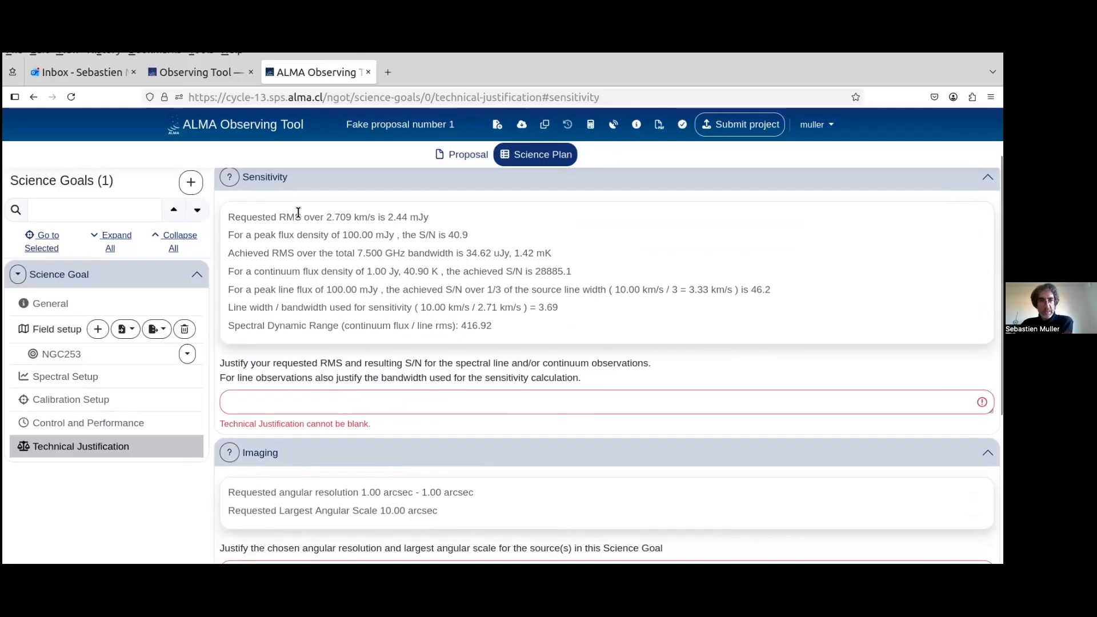
pyautogui.scroll(1, 365, 420)
# Step: Write the sensitivity justification: "I need to detect my line with a S/N of 10 because" followed by repeated "bla" filler text
pyautogui.click(384, 471)
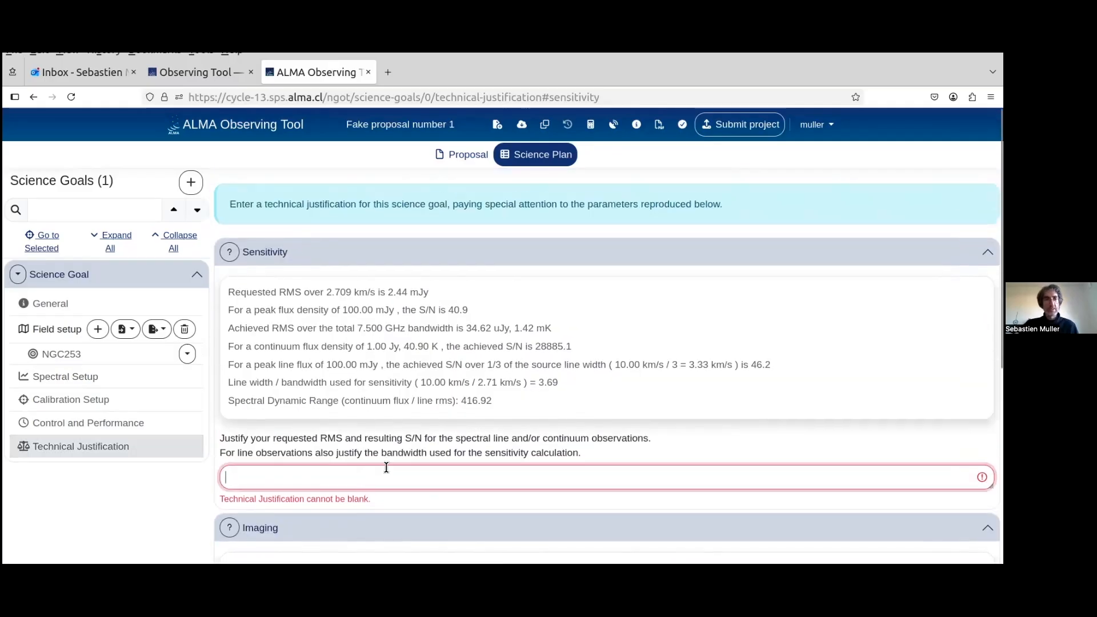
pyautogui.write('I')
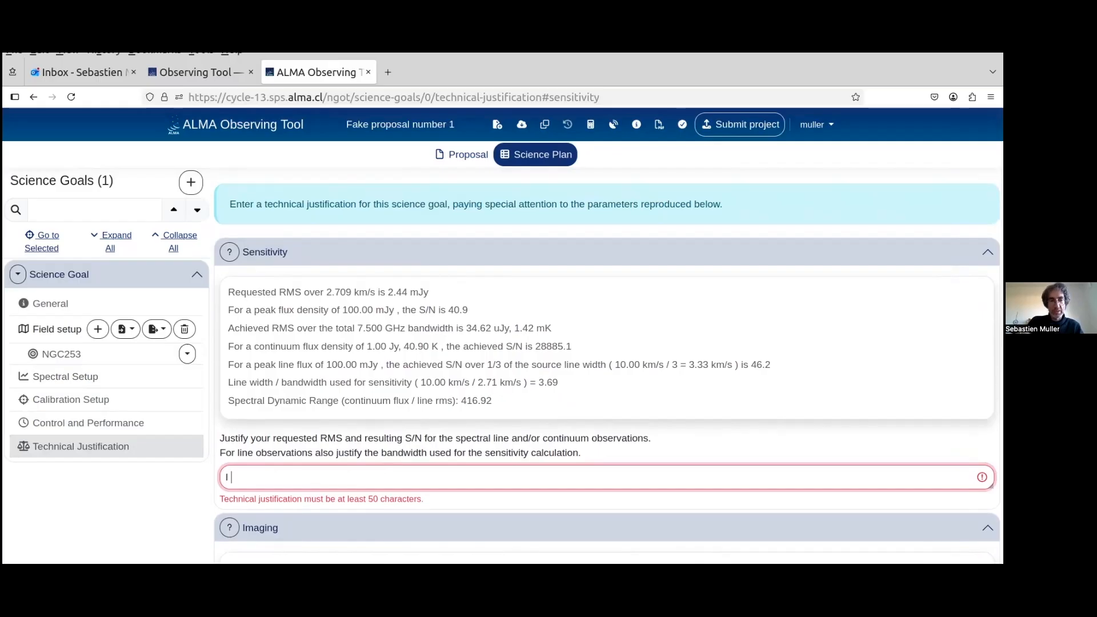
pyautogui.write(' need')
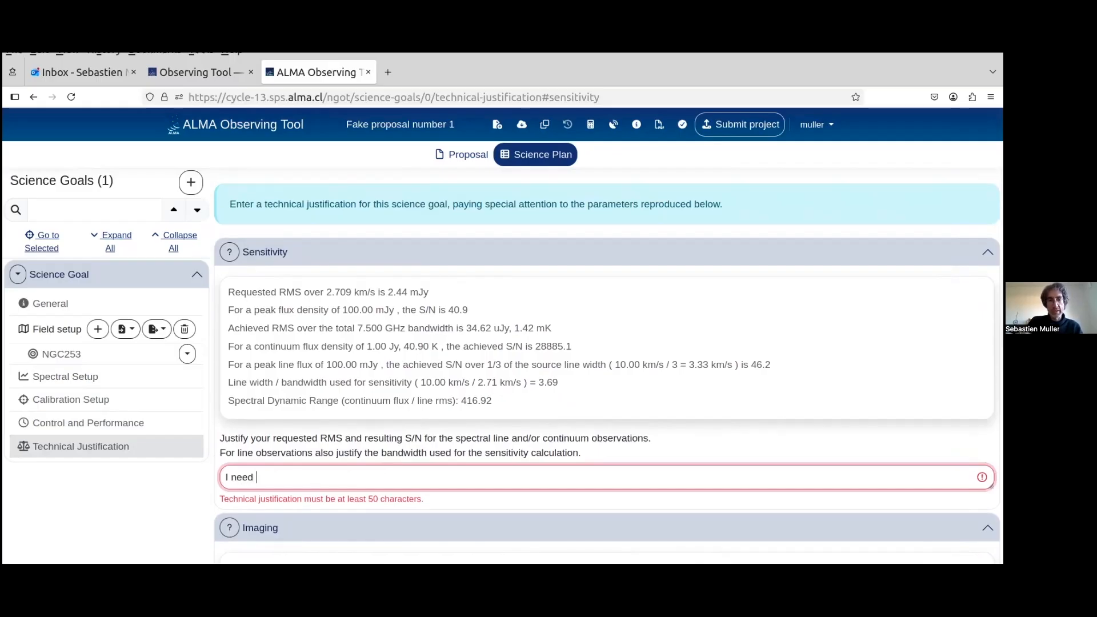
pyautogui.write(' to detect my linew')
pyautogui.press('BackSpace')
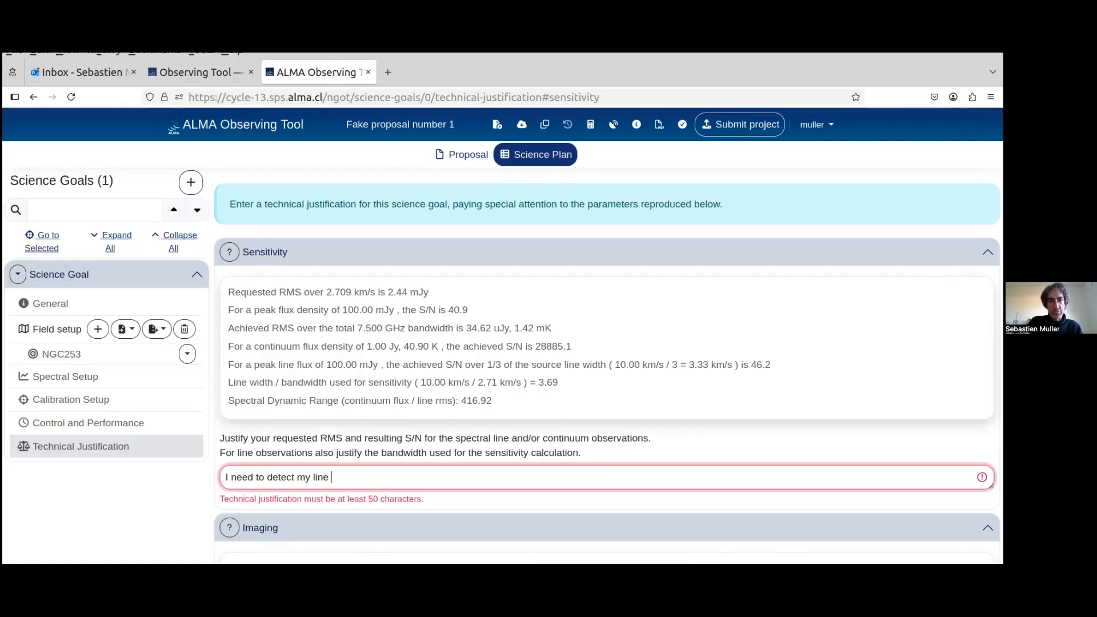
pyautogui.write('with ')
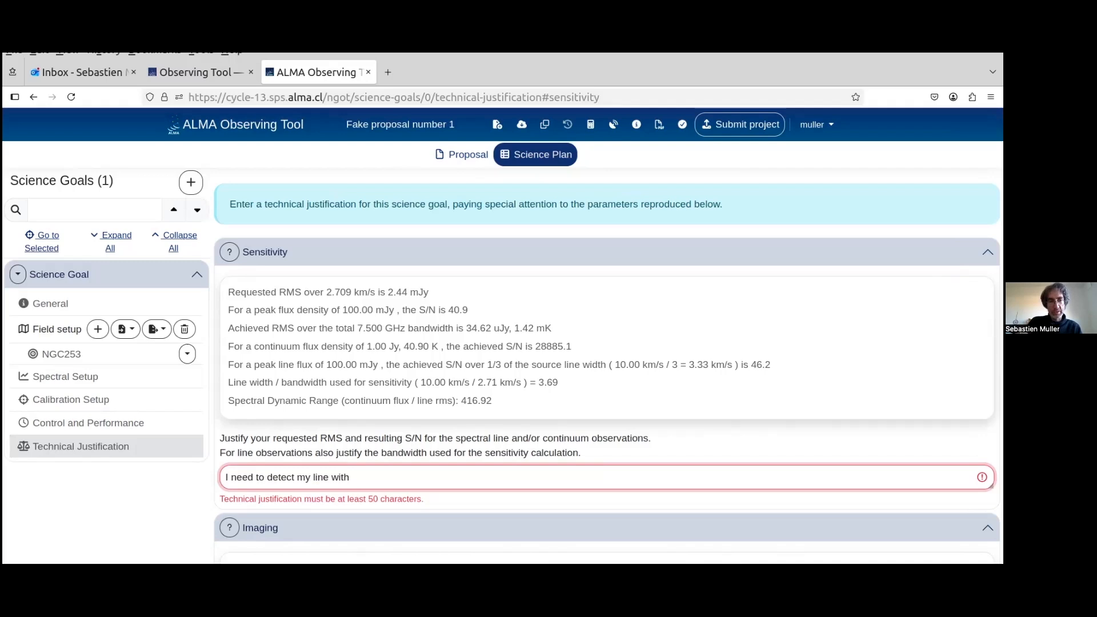
pyautogui.write('a S/N of 10')
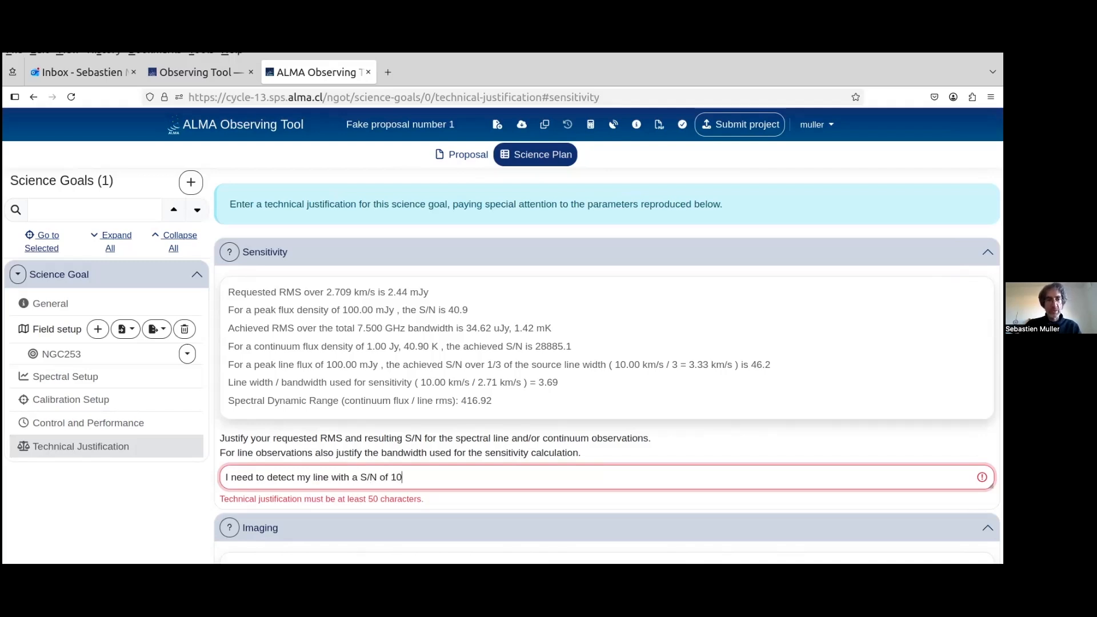
pyautogui.scroll(-2, 346, 423)
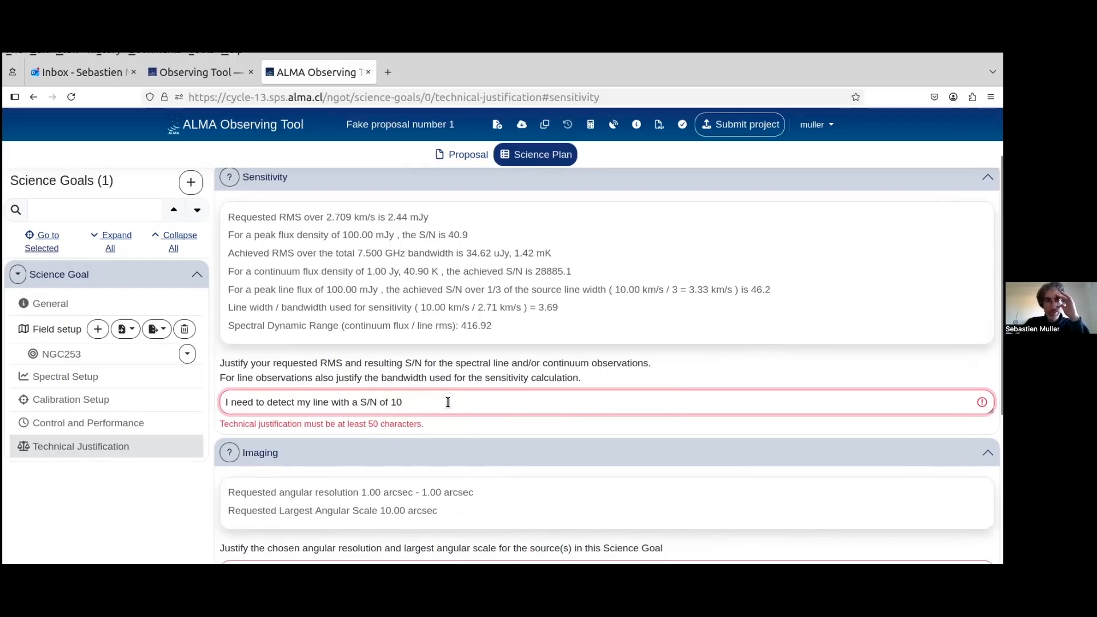
pyautogui.scroll(-4, 452, 397)
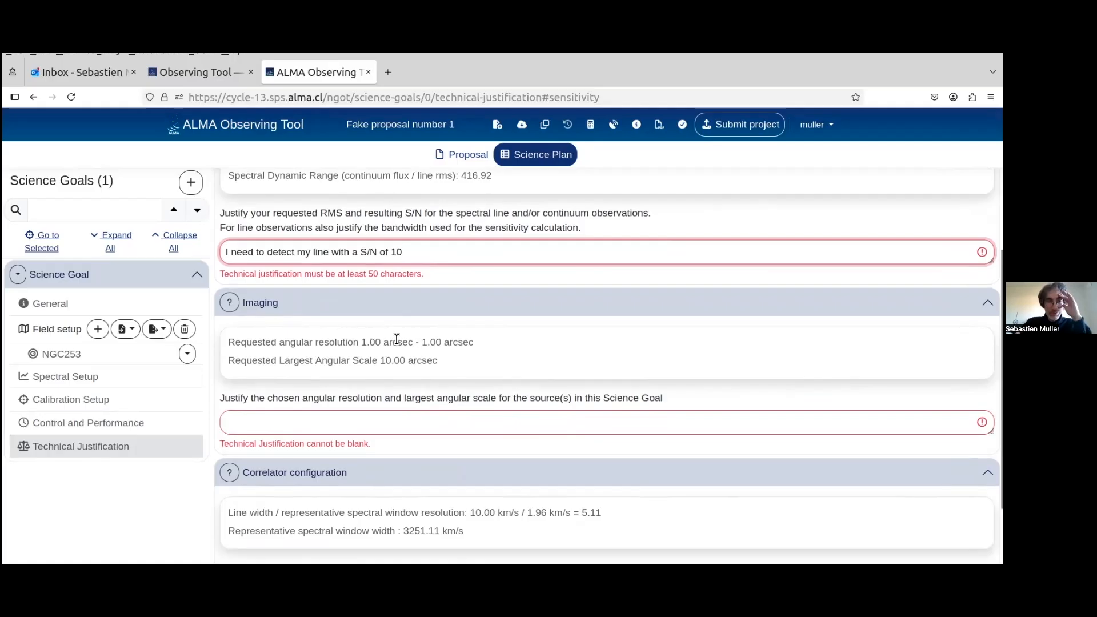
pyautogui.write('because bla bla bla bla bla bla bla bla')
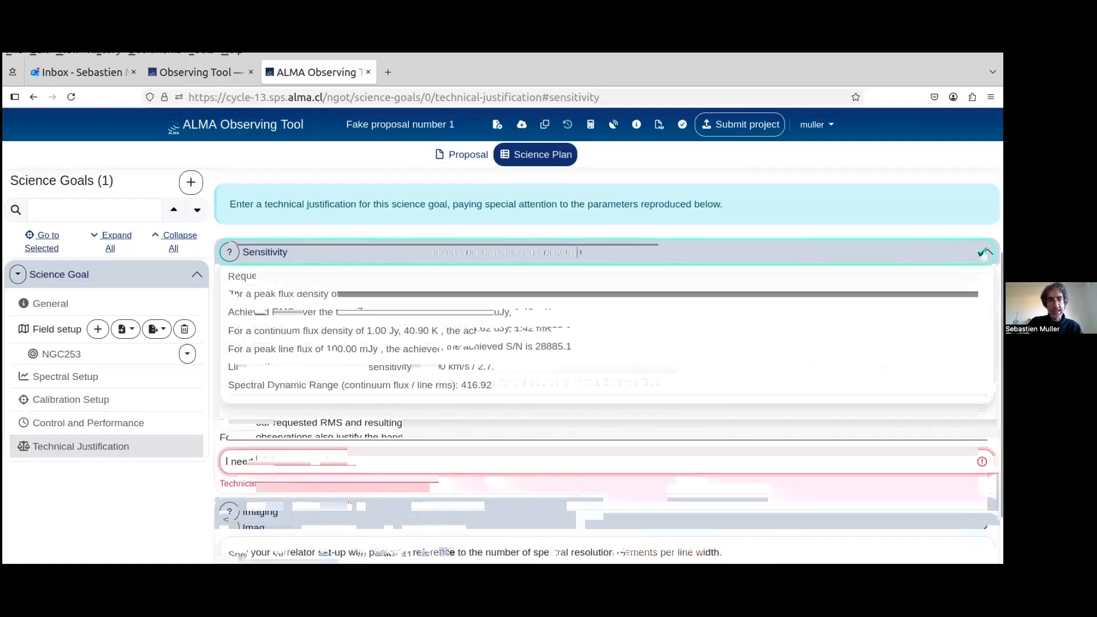
# Step: Write the imaging justification: "We need to resolve two sources at the center of the galaxy"
pyautogui.click(358, 409)
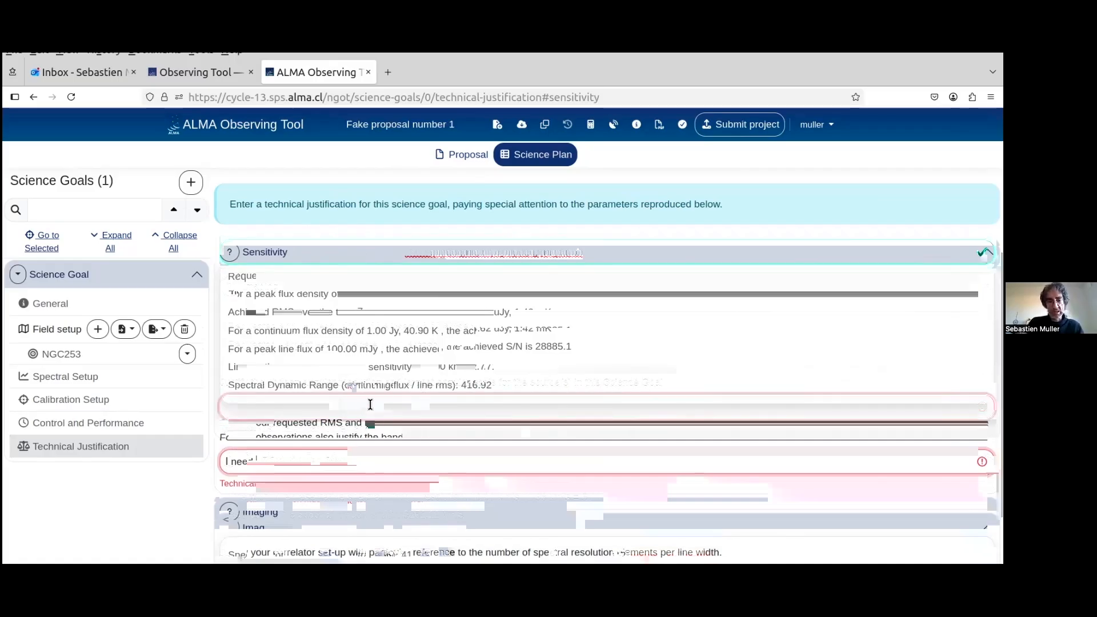
pyautogui.write('We')
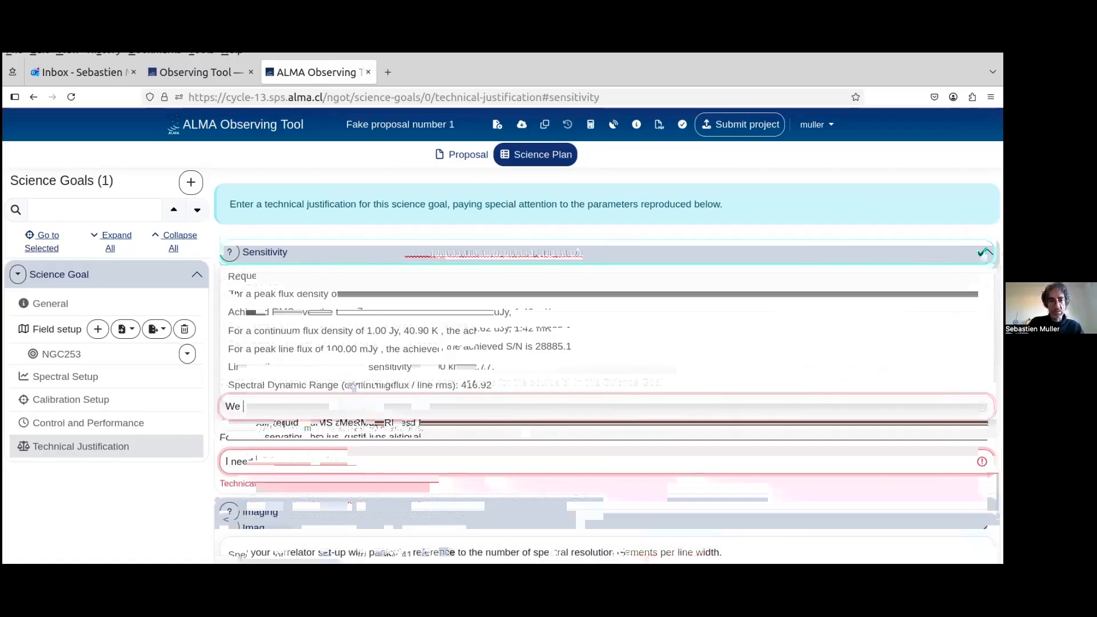
pyautogui.write(' need ')
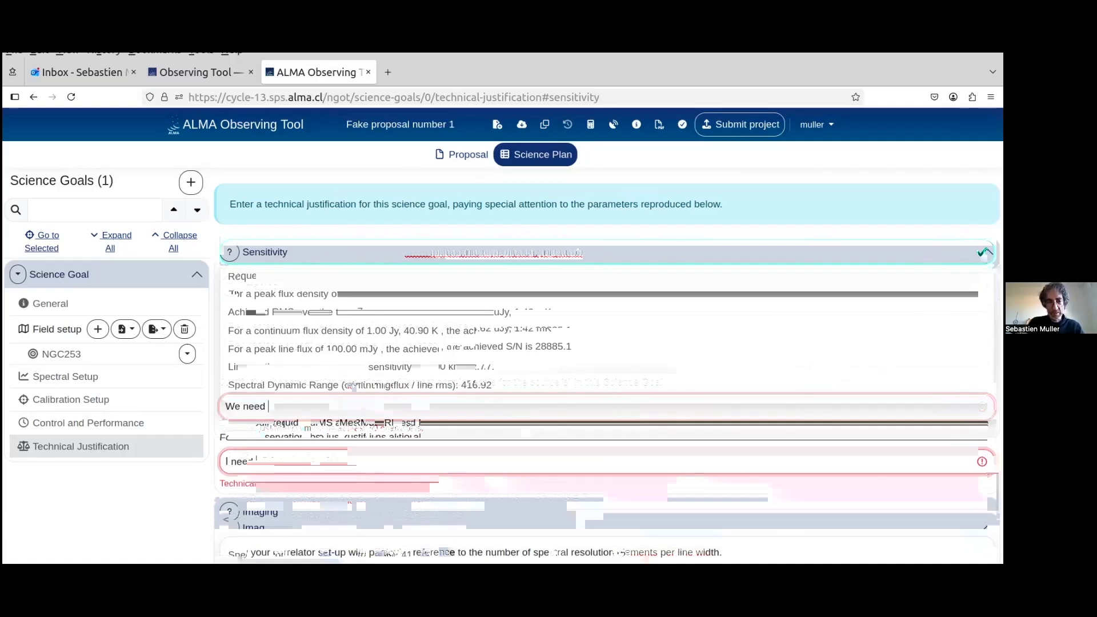
pyautogui.write('to resolve tw')
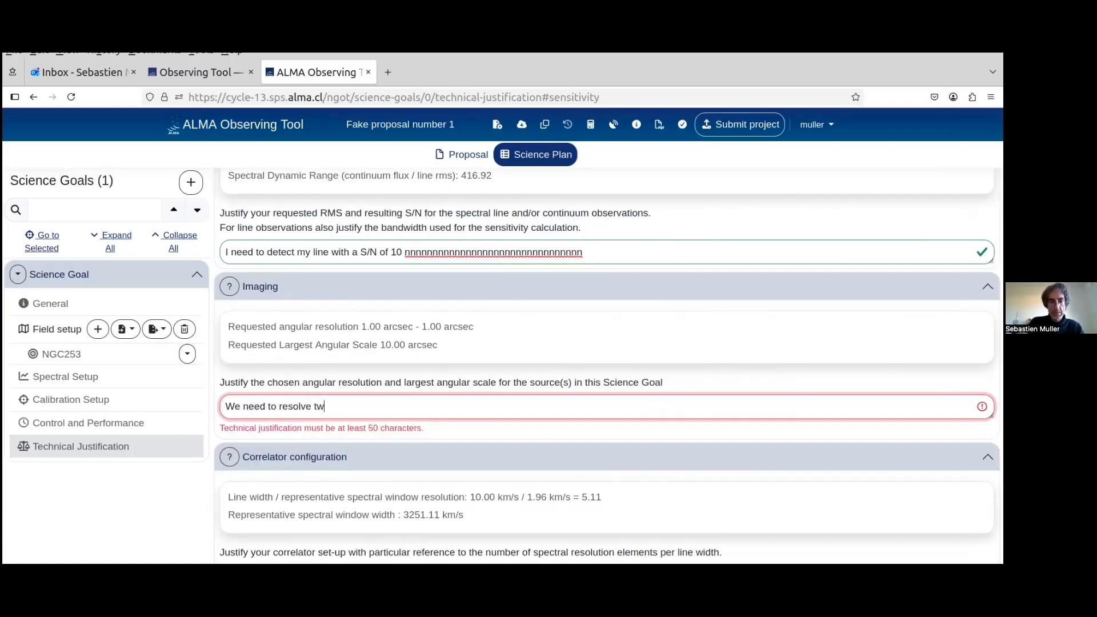
pyautogui.write('o sources at the center of t')
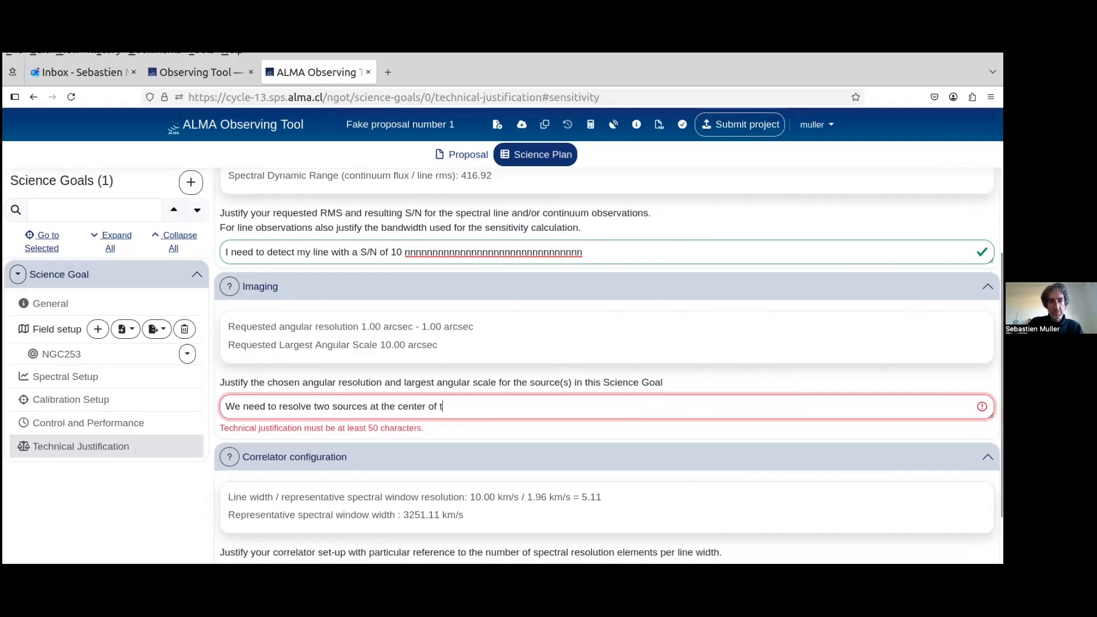
pyautogui.write('he galaxy')
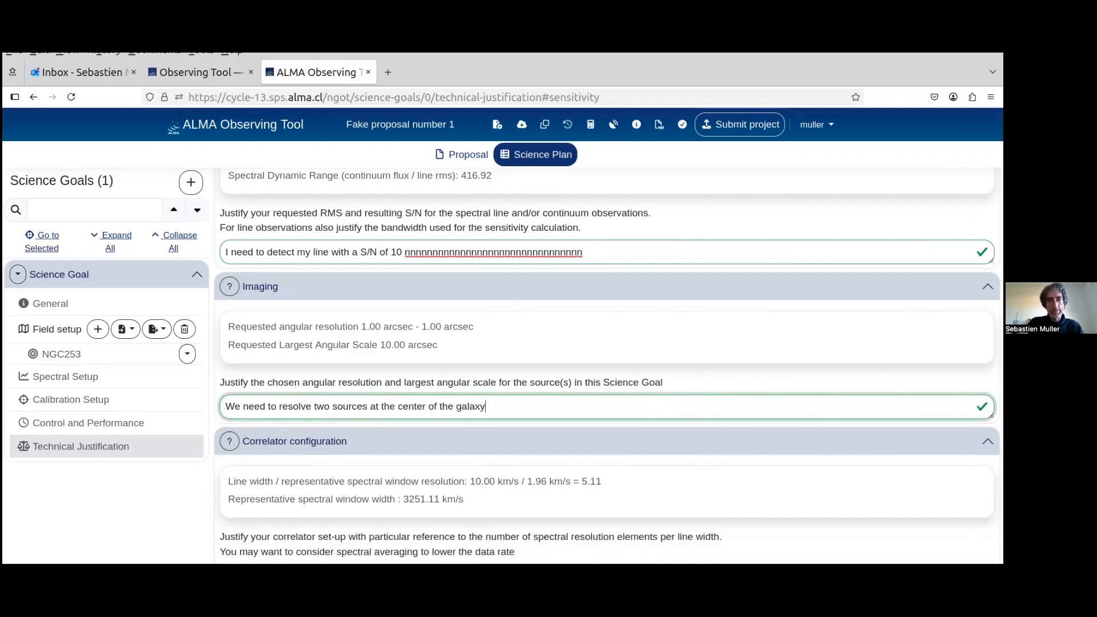
# Step: Review the correlator configuration justification, leave it blank, and validate the proposal to examine its list of errors
pyautogui.scroll(-1, 448, 403)
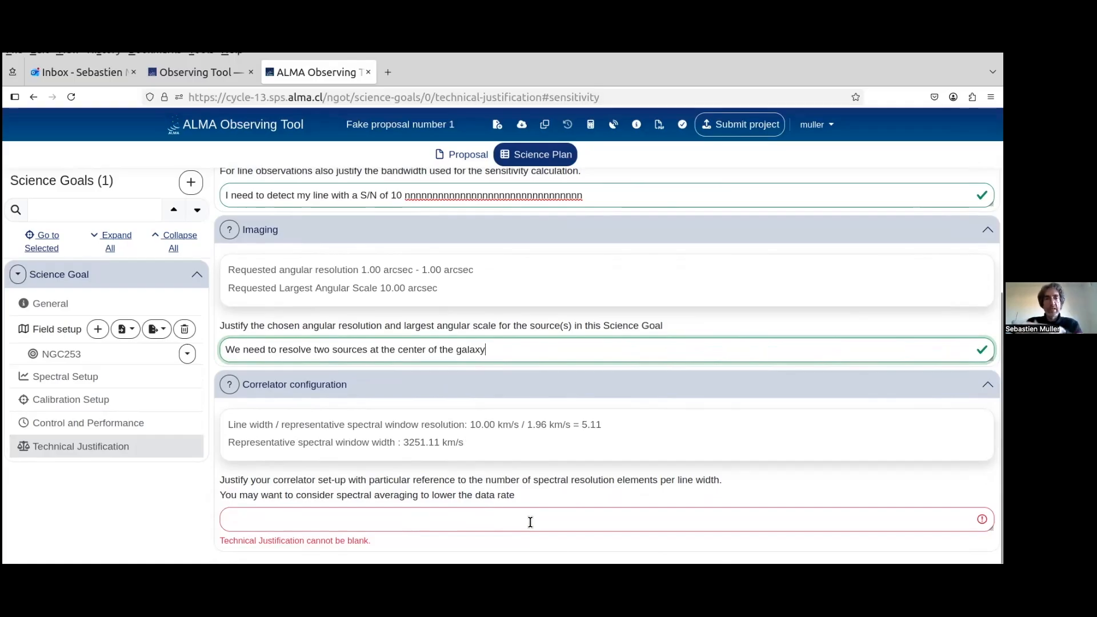
pyautogui.click(397, 518)
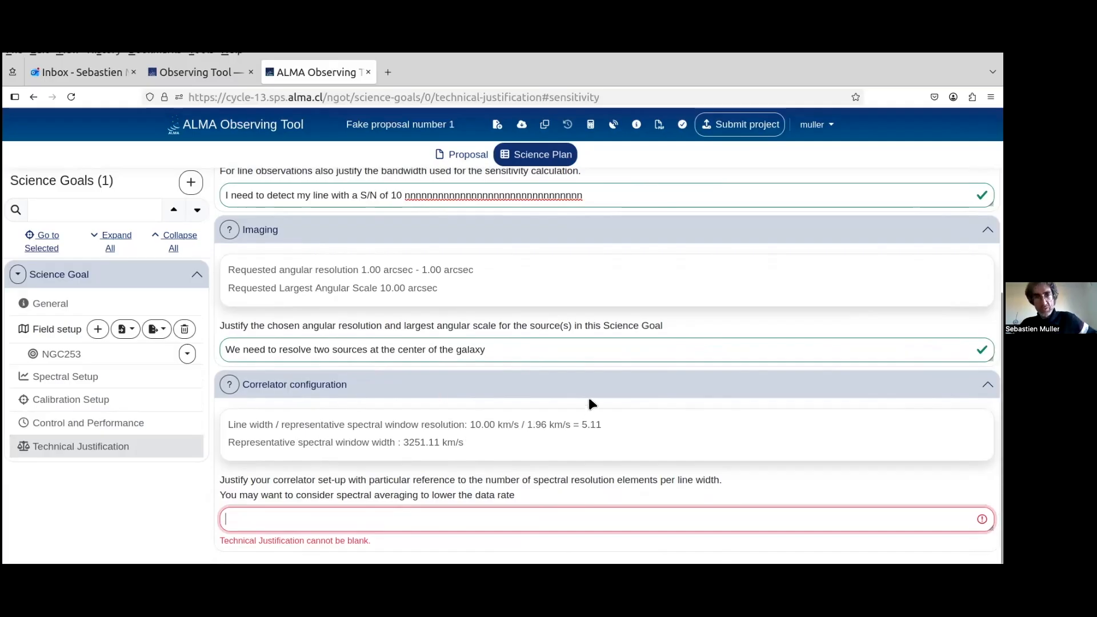
pyautogui.click(684, 125)
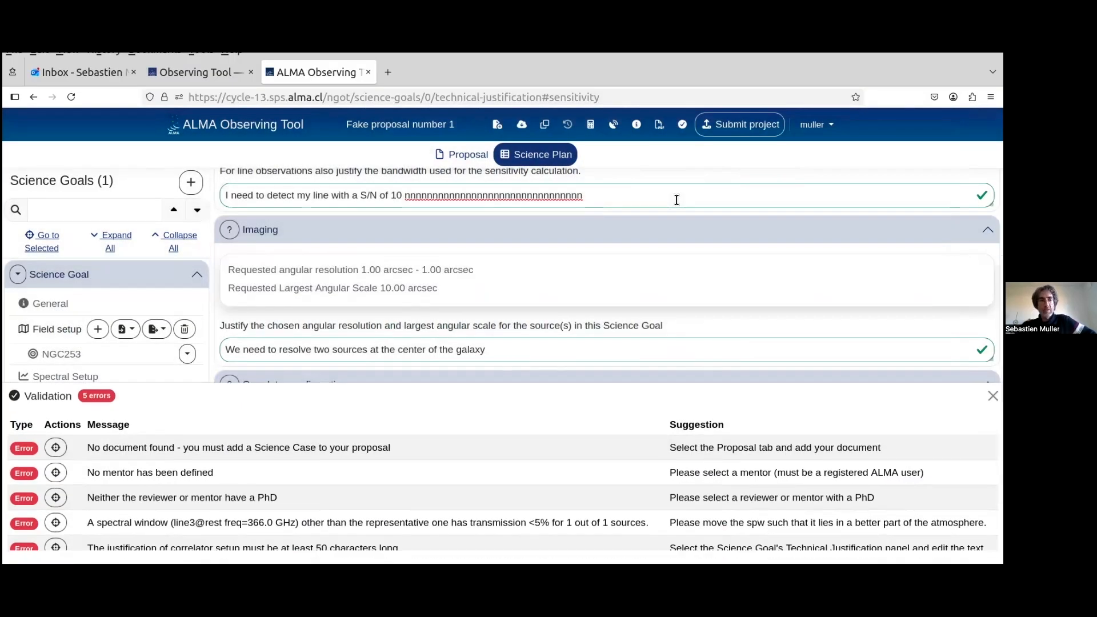
pyautogui.scroll(-1, 275, 400)
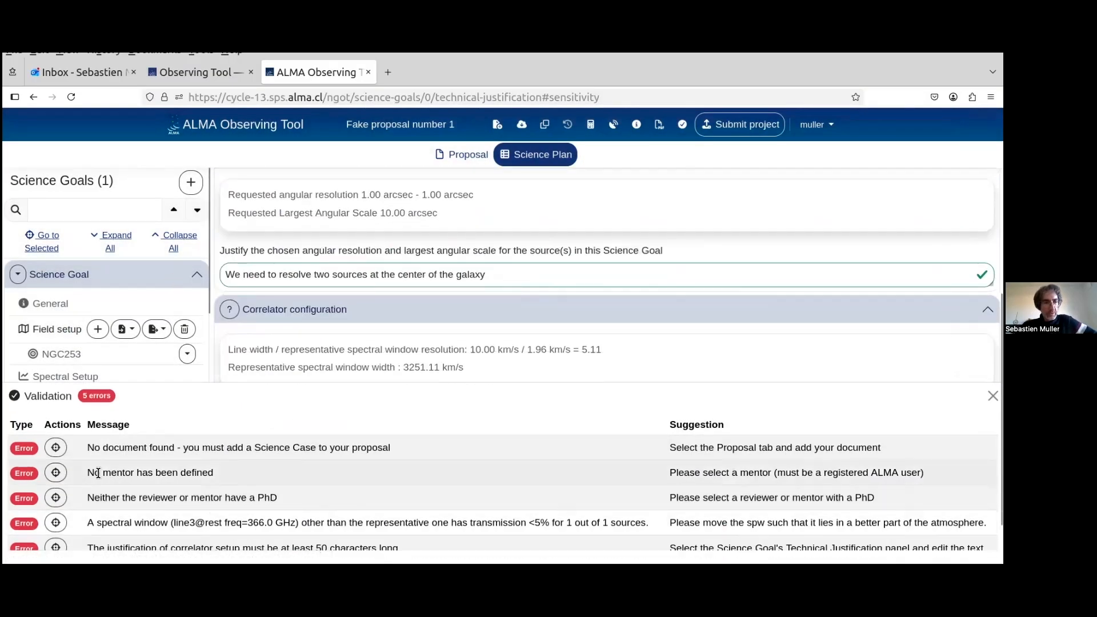
# Step: Go to the missing mentor error, declare that the reviewer has a PhD, and validate the proposal again
pyautogui.click(197, 474)
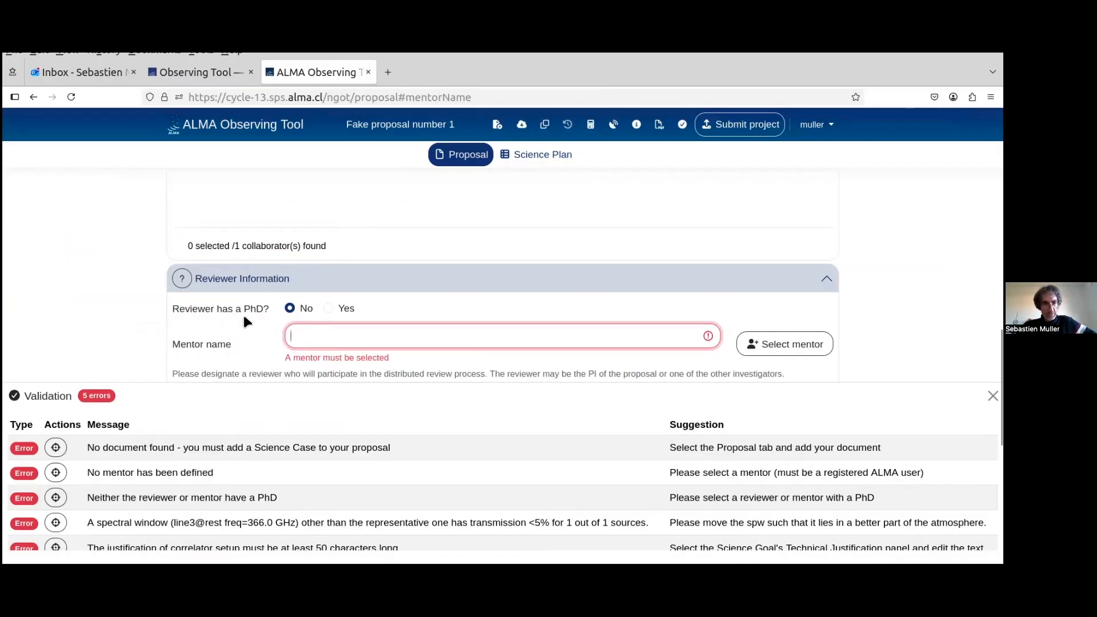
pyautogui.click(328, 308)
pyautogui.scroll(-2, 343, 335)
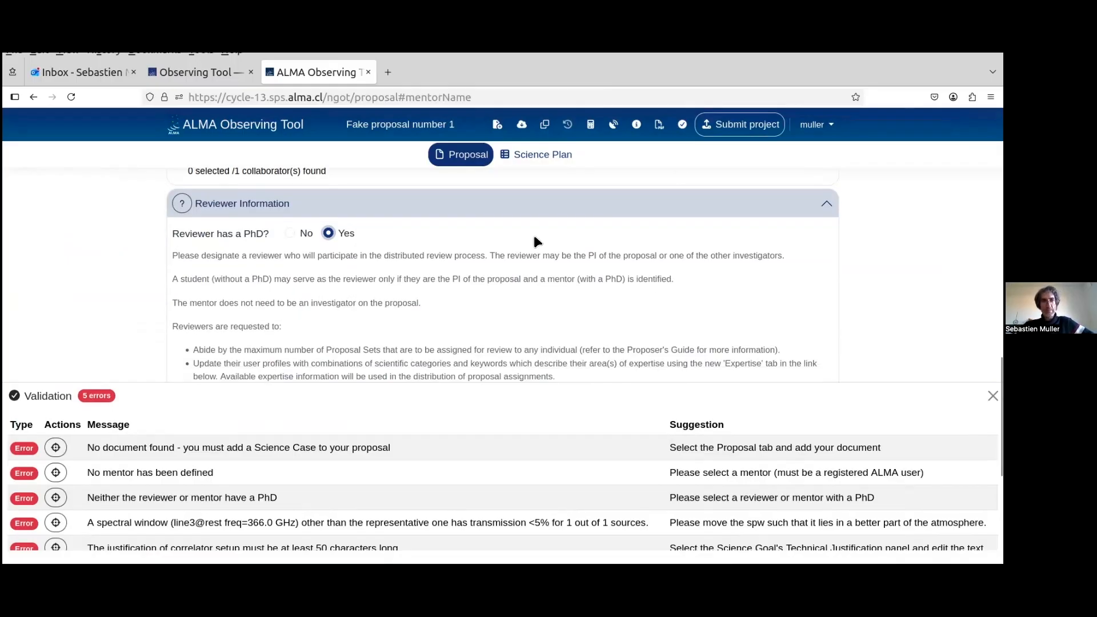
pyautogui.click(681, 124)
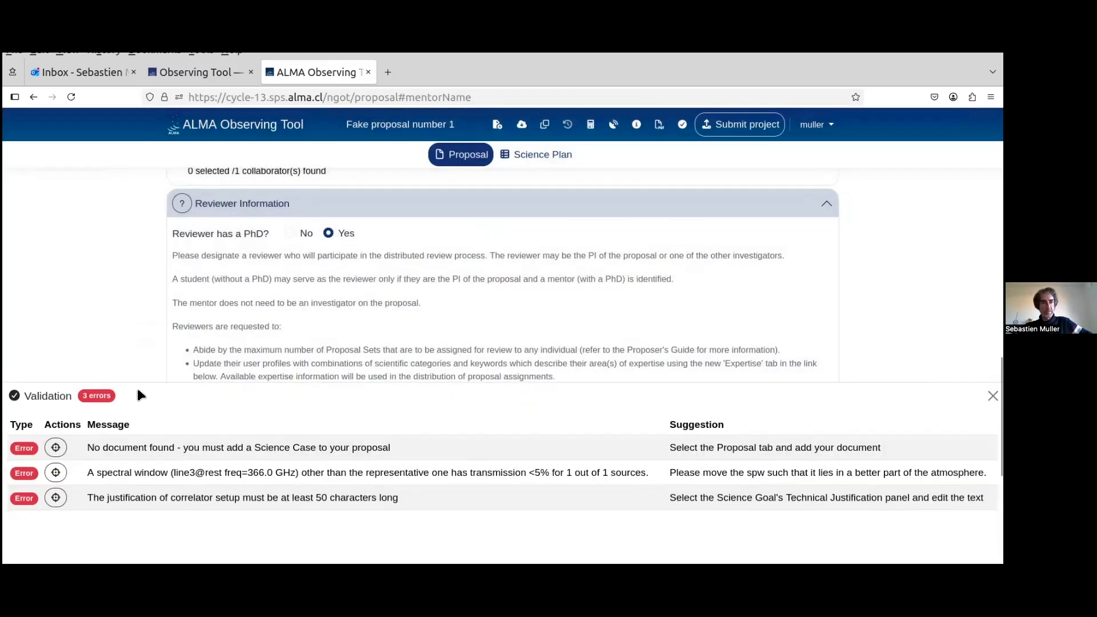
# Step: Open the line3 spectral window flagged for low transmission and zoom the visualisation to its band to inspect it against the atmospheric transmission curve
pyautogui.scroll(-2, 285, 485)
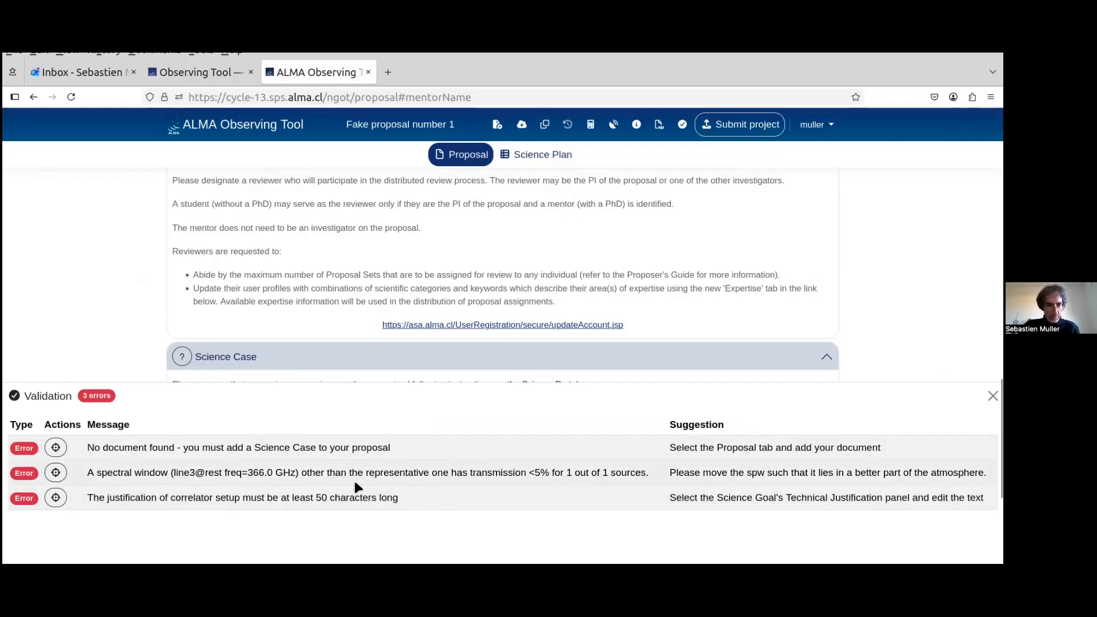
pyautogui.doubleClick(481, 478)
pyautogui.doubleClick(125, 475)
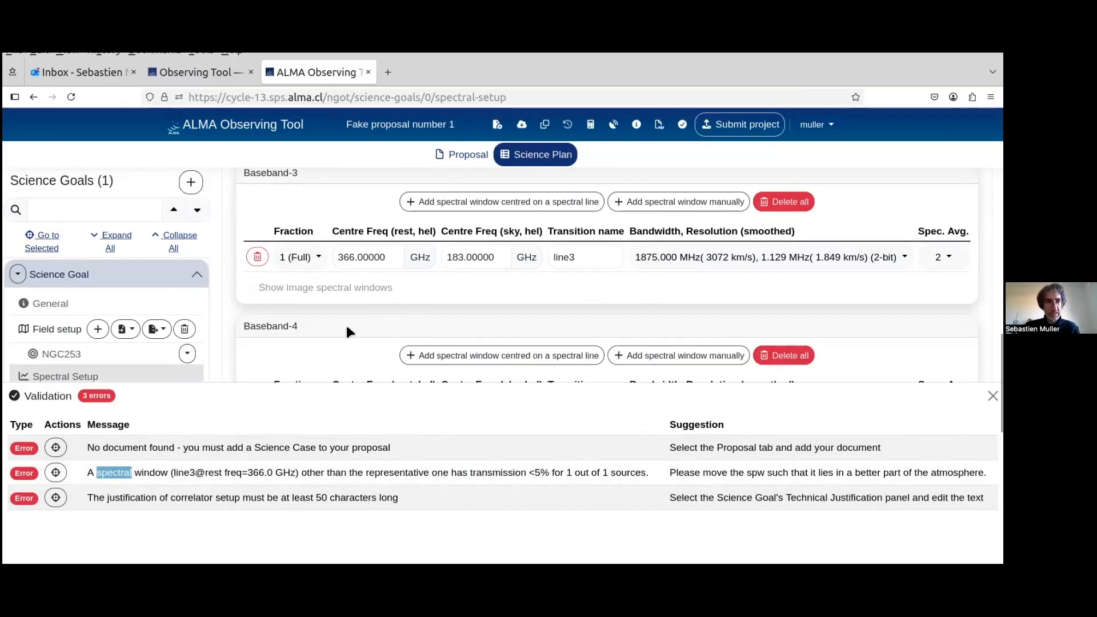
pyautogui.scroll(10, 487, 282)
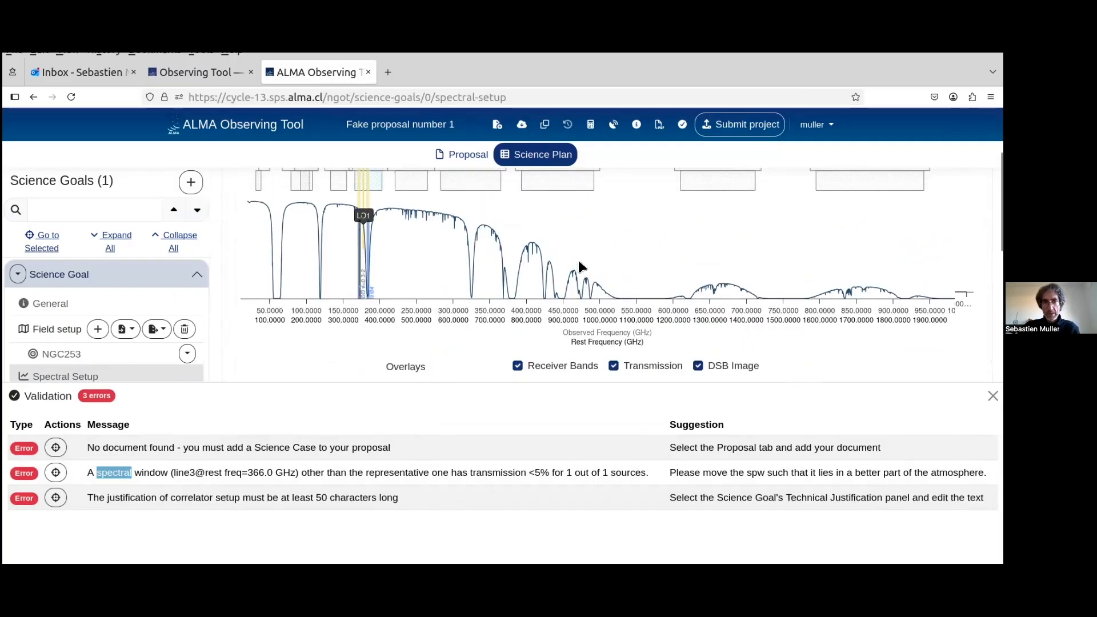
pyautogui.scroll(3, 579, 259)
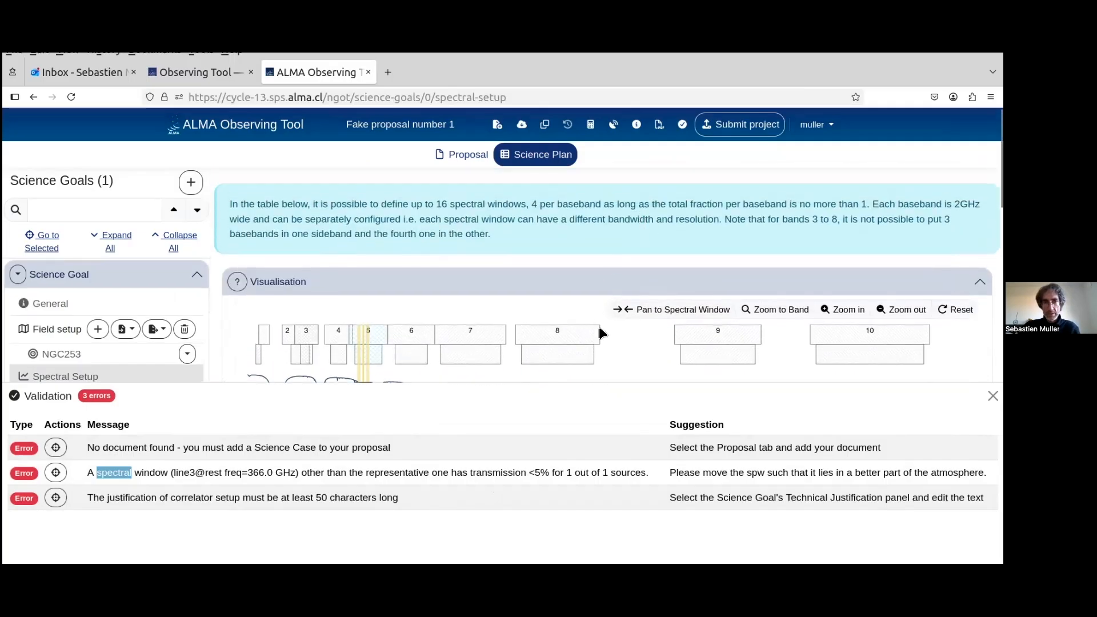
pyautogui.click(63, 355)
pyautogui.click(80, 378)
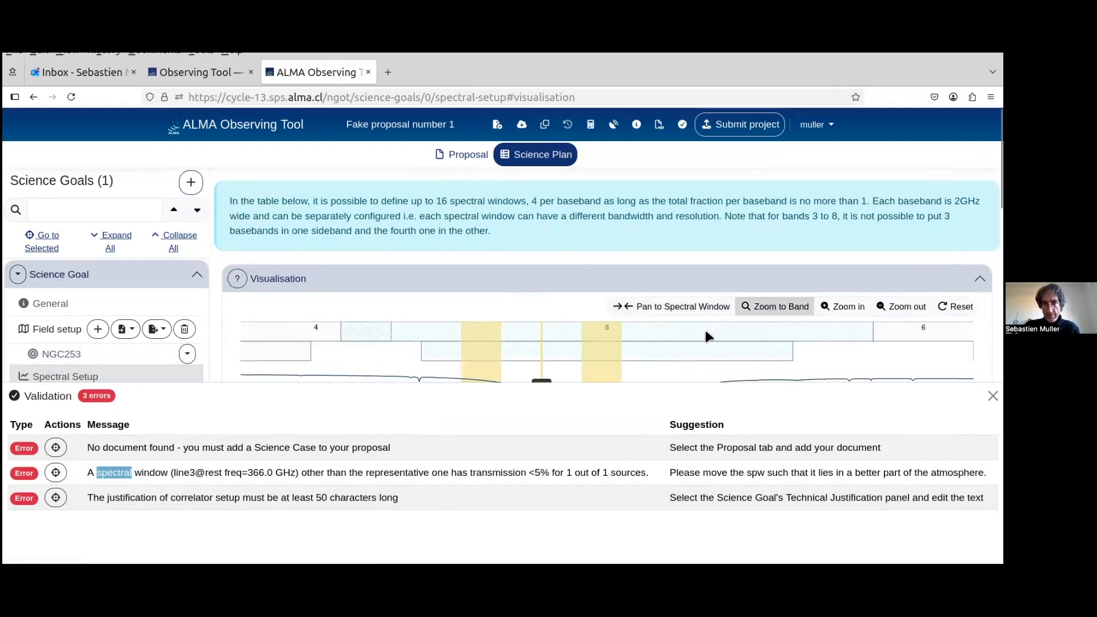
pyautogui.scroll(-3, 657, 334)
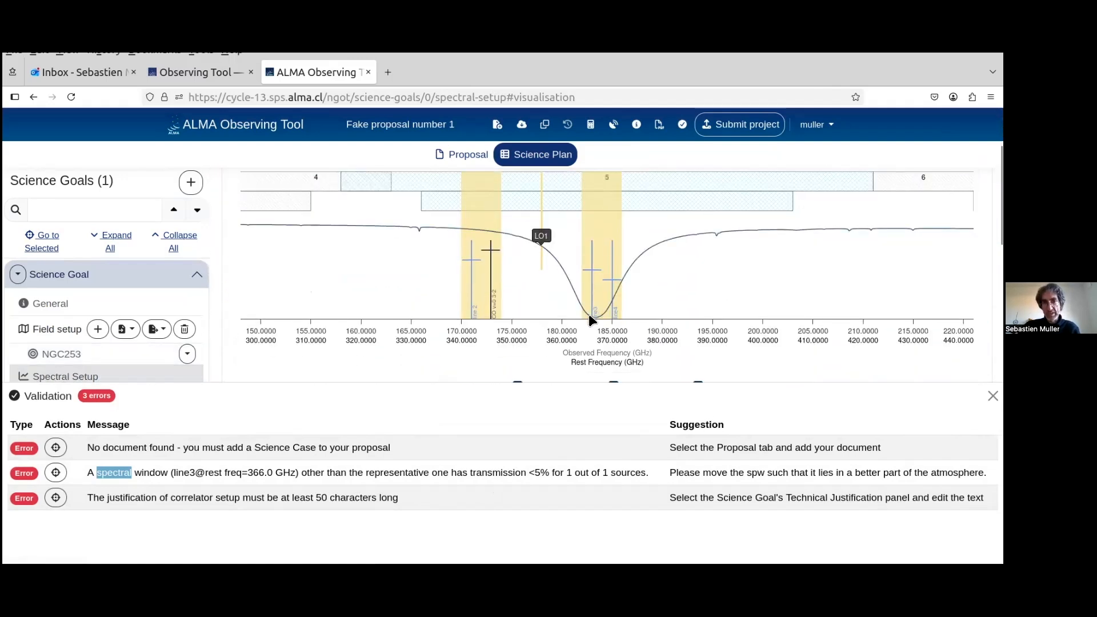